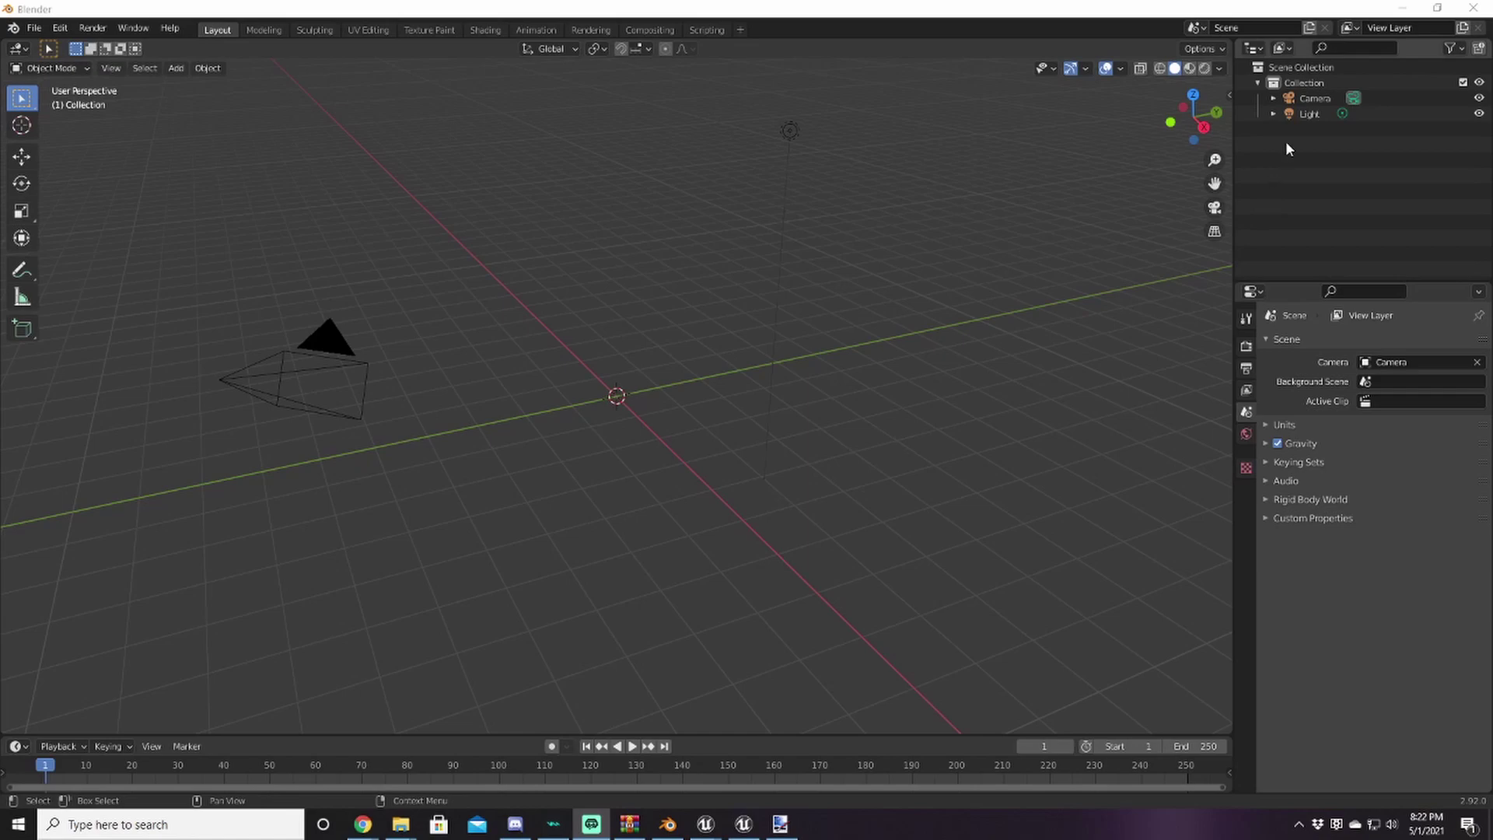
# Delete the default light and camera from the scene collection
pyautogui.click(1315, 117)
pyautogui.press('Delete')
pyautogui.click(1322, 97)
pyautogui.press('Delete')
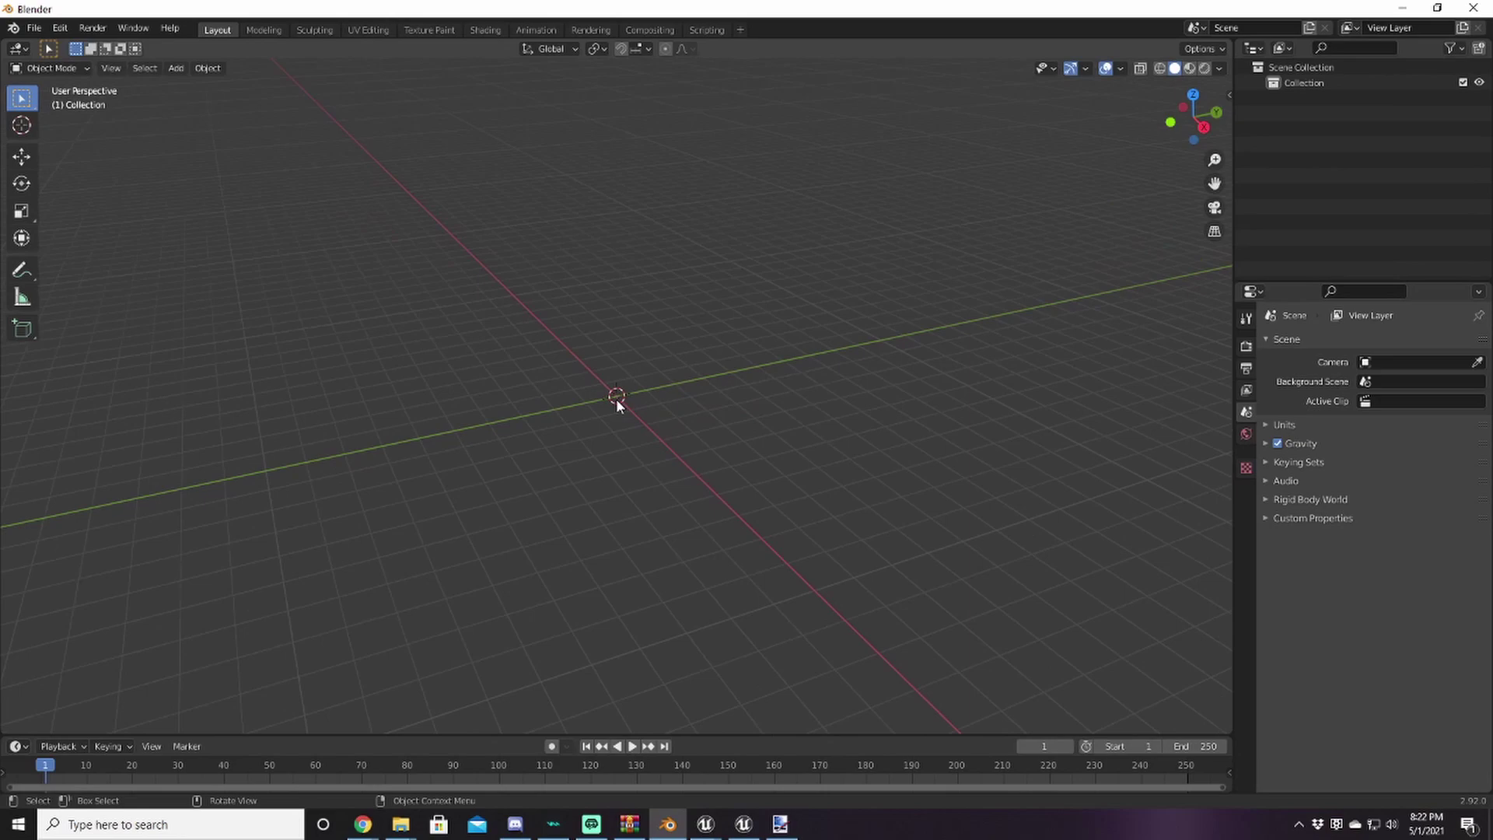
pyautogui.moveTo(612, 405)
pyautogui.mouseDown(button='middle')
pyautogui.moveTo(653, 465)
pyautogui.moveTo(650, 561)
pyautogui.moveTo(620, 395)
pyautogui.mouseUp(button='middle')
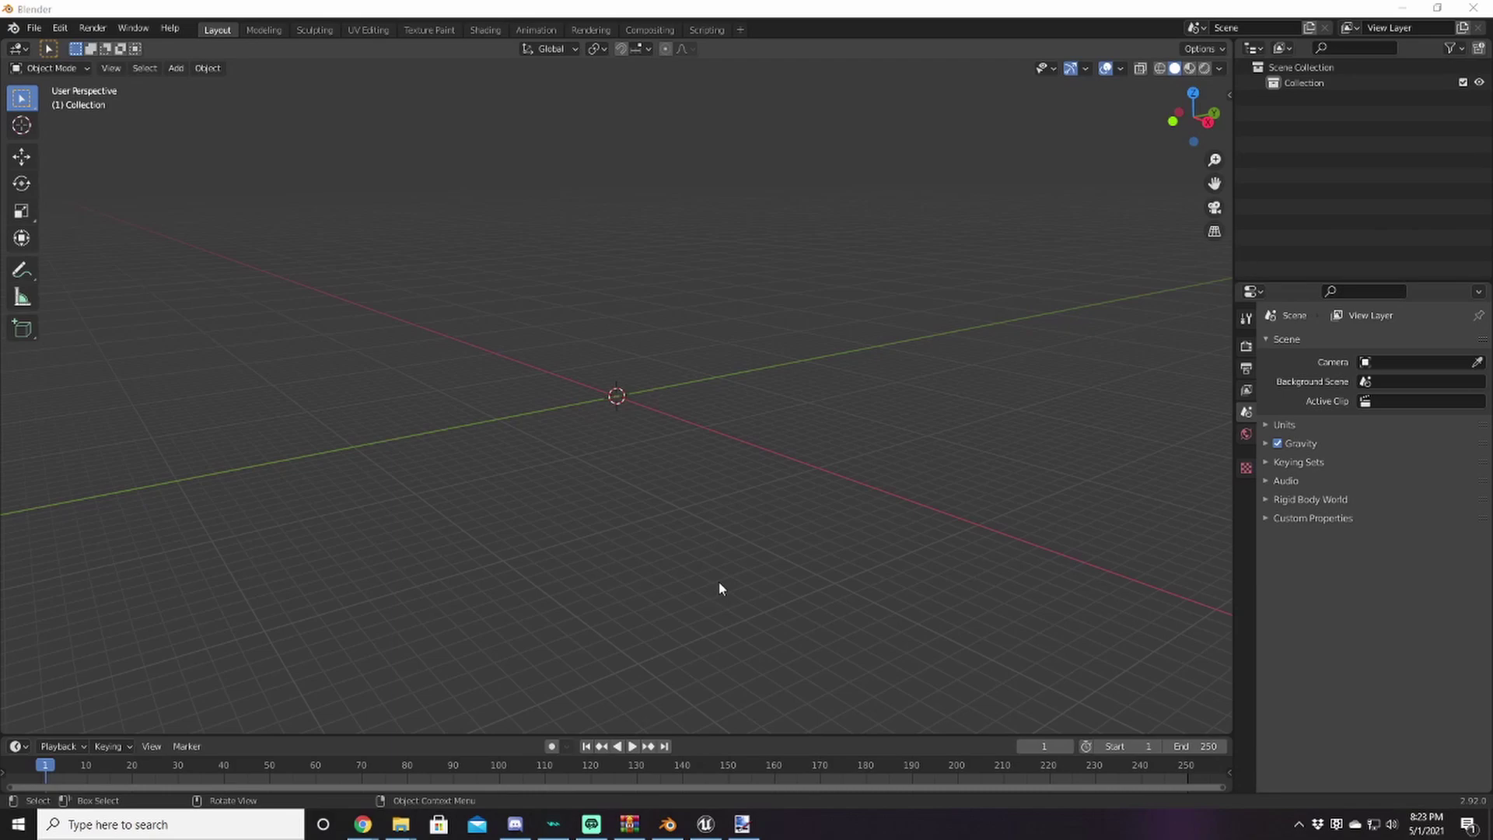
pyautogui.moveTo(633, 397); pyautogui.dragTo(632, 423, button='middle')
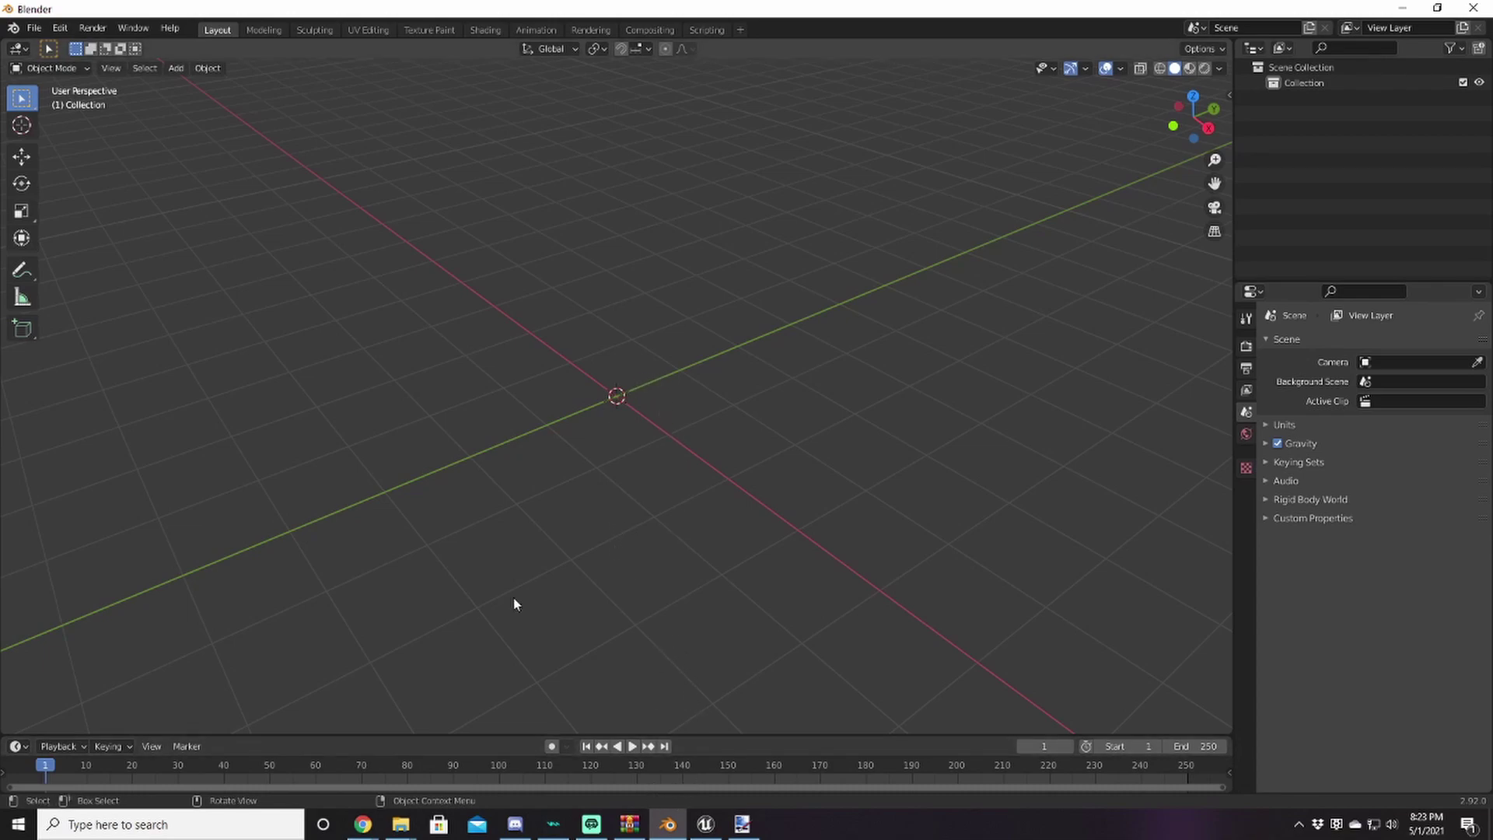
# Switch to the _Umodel folder in File Explorer and launch umodel.exe
pyautogui.moveTo(400, 824)
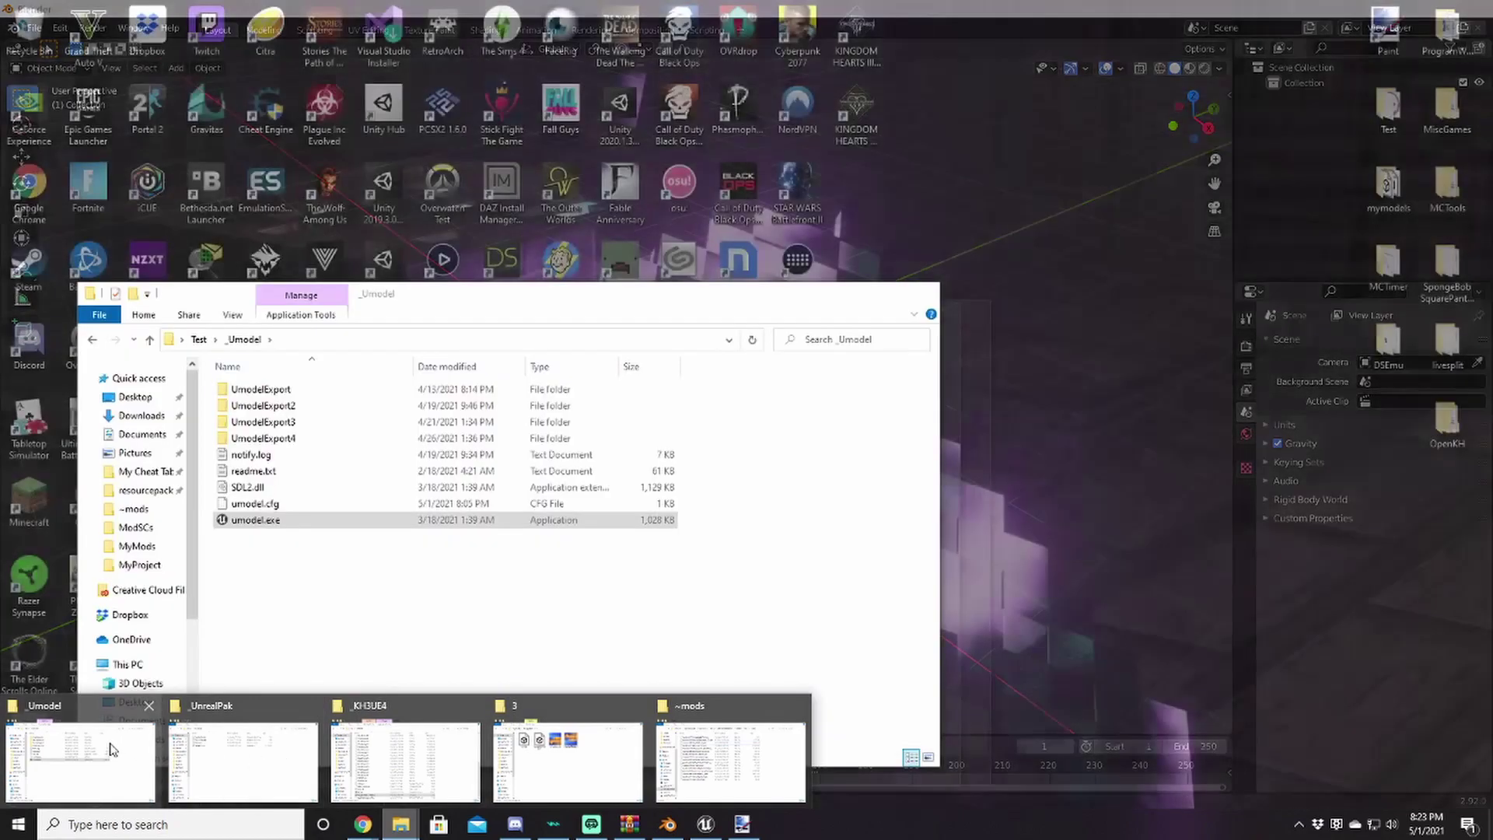
pyautogui.click(113, 749)
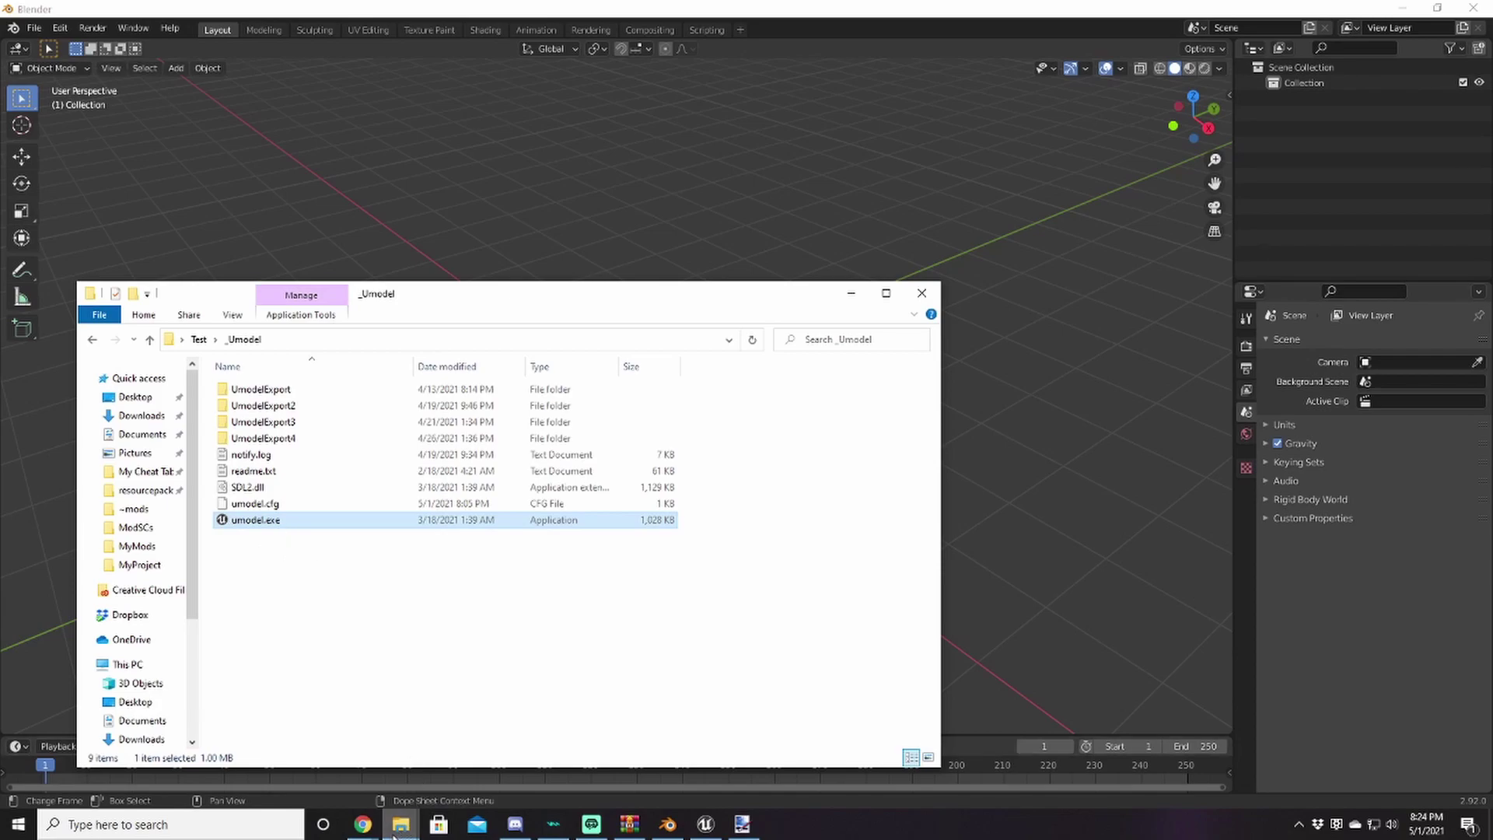
pyautogui.moveTo(400, 822)
pyautogui.click(239, 753)
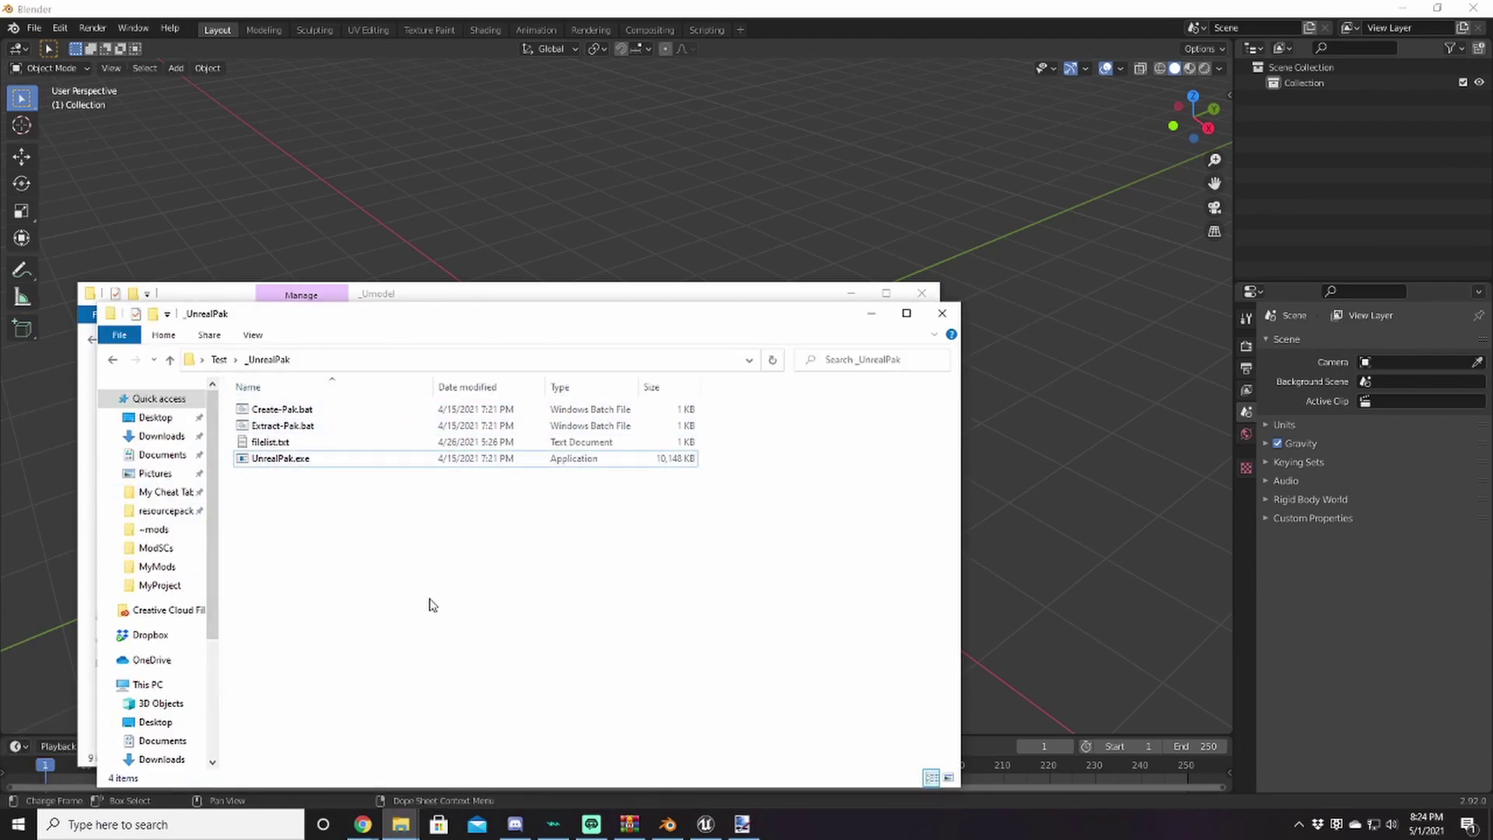
pyautogui.click(502, 296)
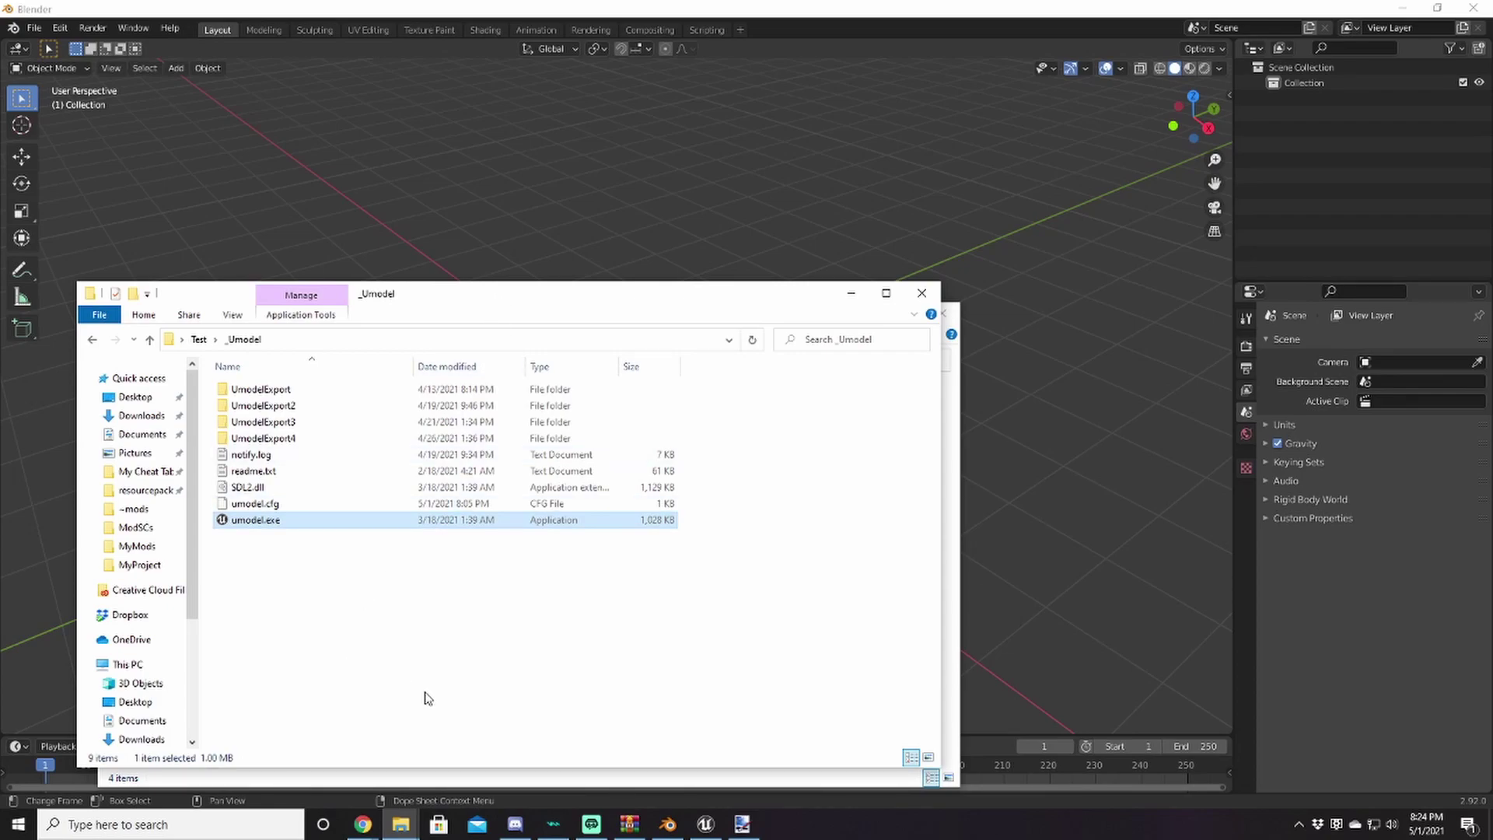
pyautogui.doubleClick(263, 522)
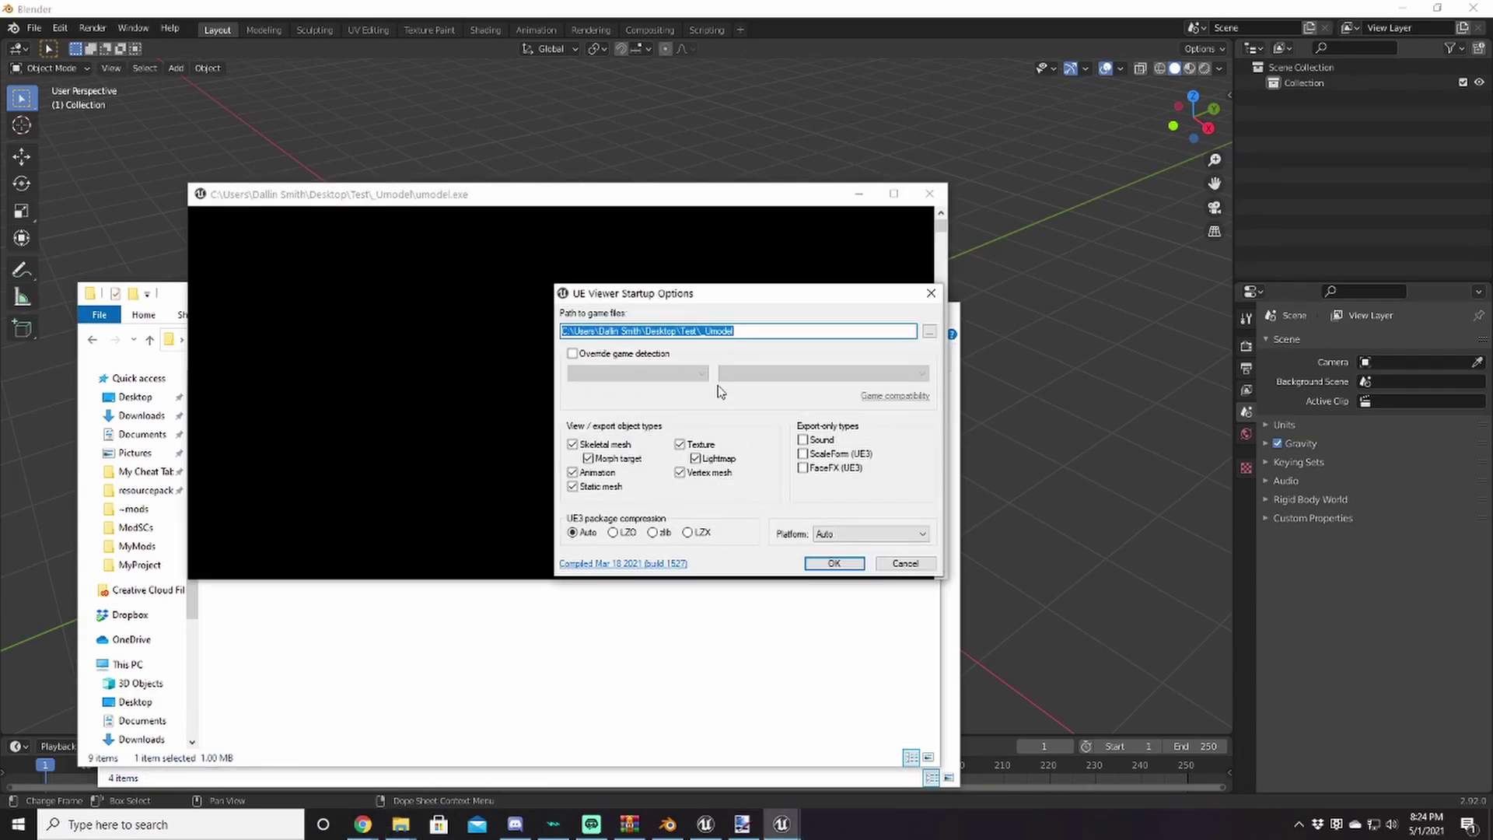
# Set the path to game files to D:\Epic Games\KH_3\KINGDOM HEARTS III\Content\Paks
pyautogui.click(929, 331)
pyautogui.scroll(-3, 634, 473)
pyautogui.click(643, 624)
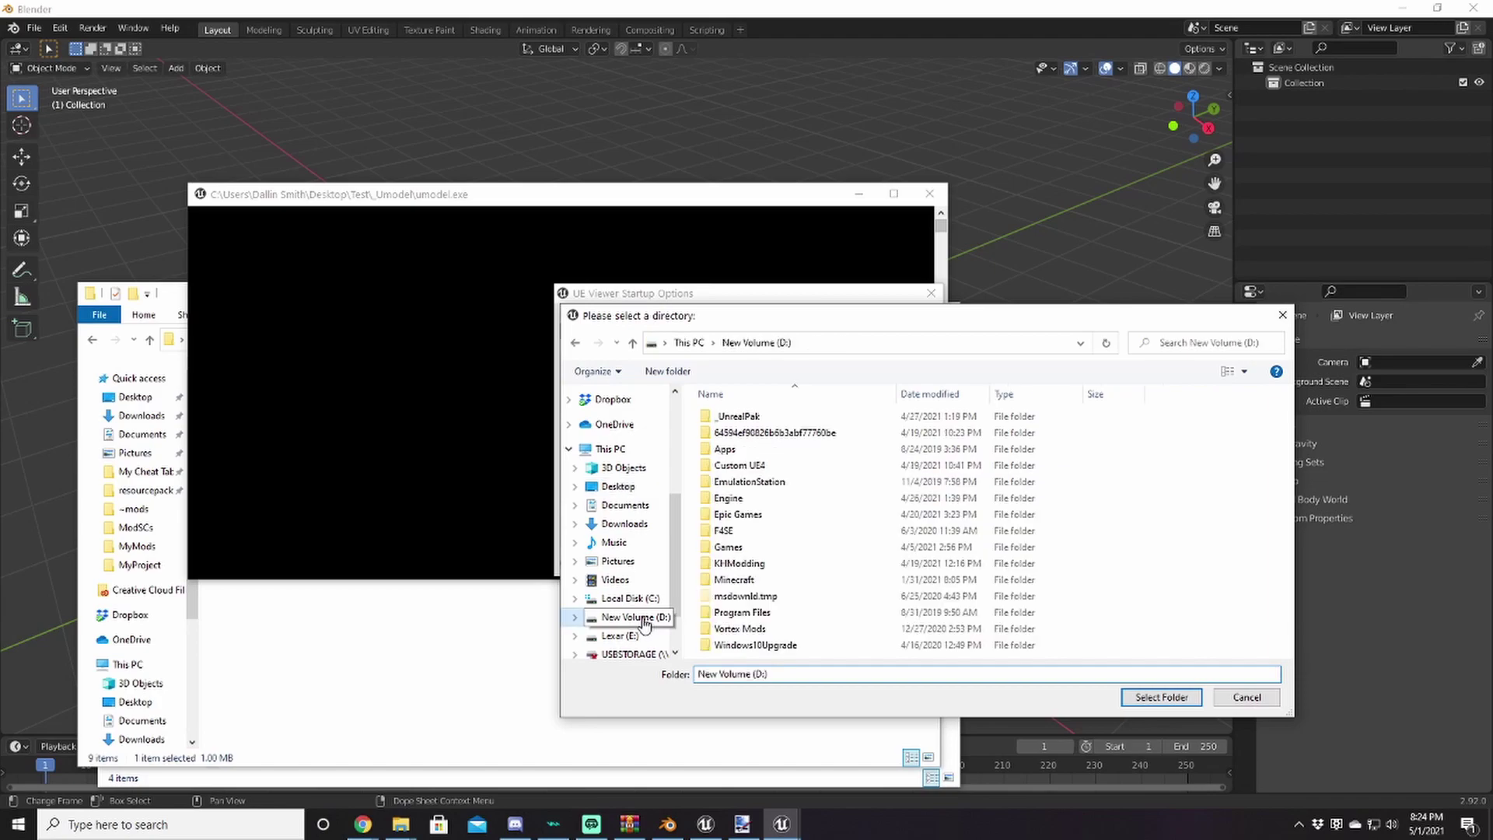
pyautogui.doubleClick(751, 517)
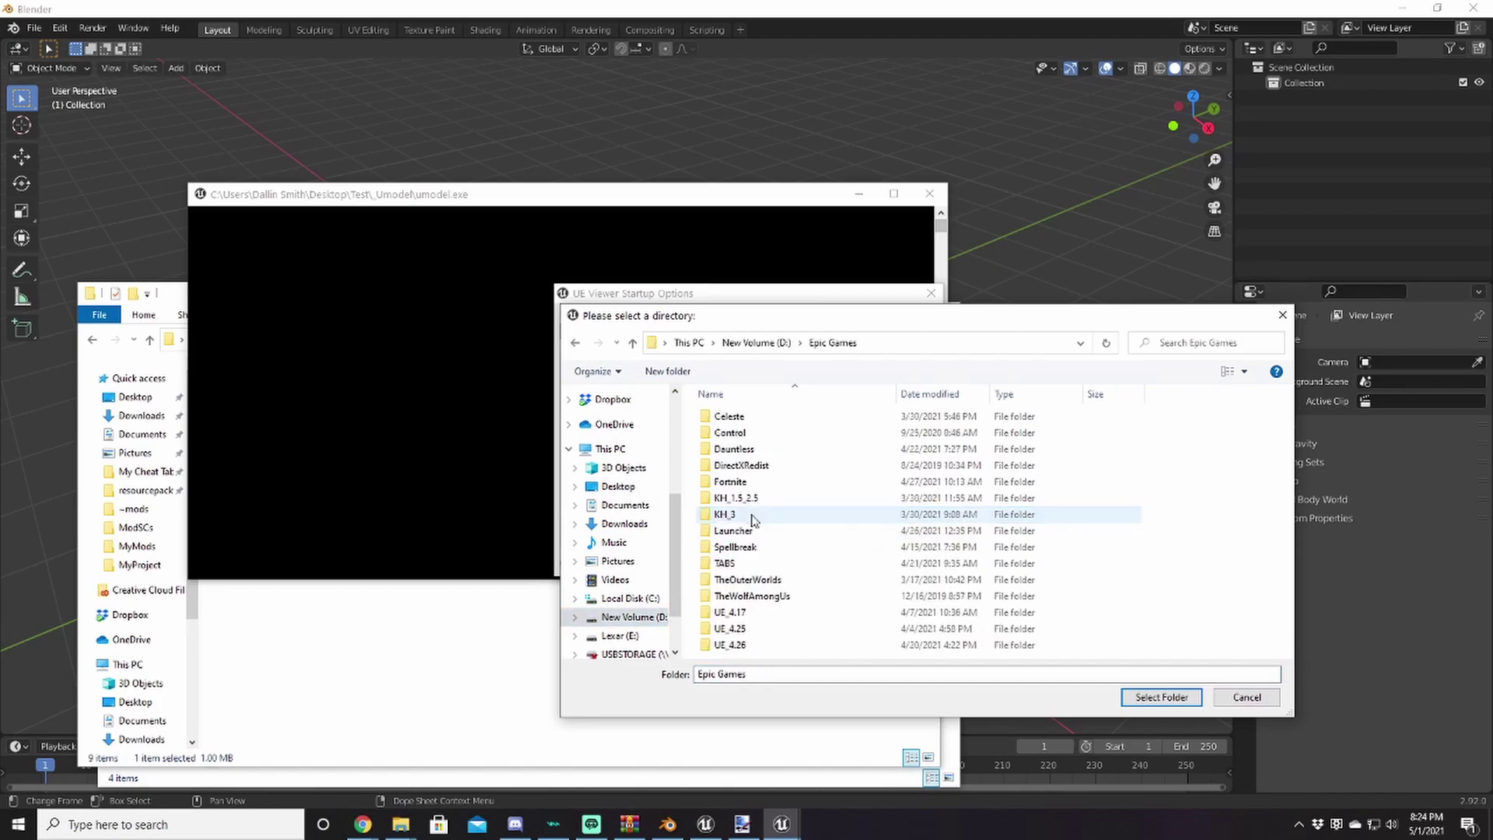
pyautogui.doubleClick(749, 516)
pyautogui.doubleClick(753, 457)
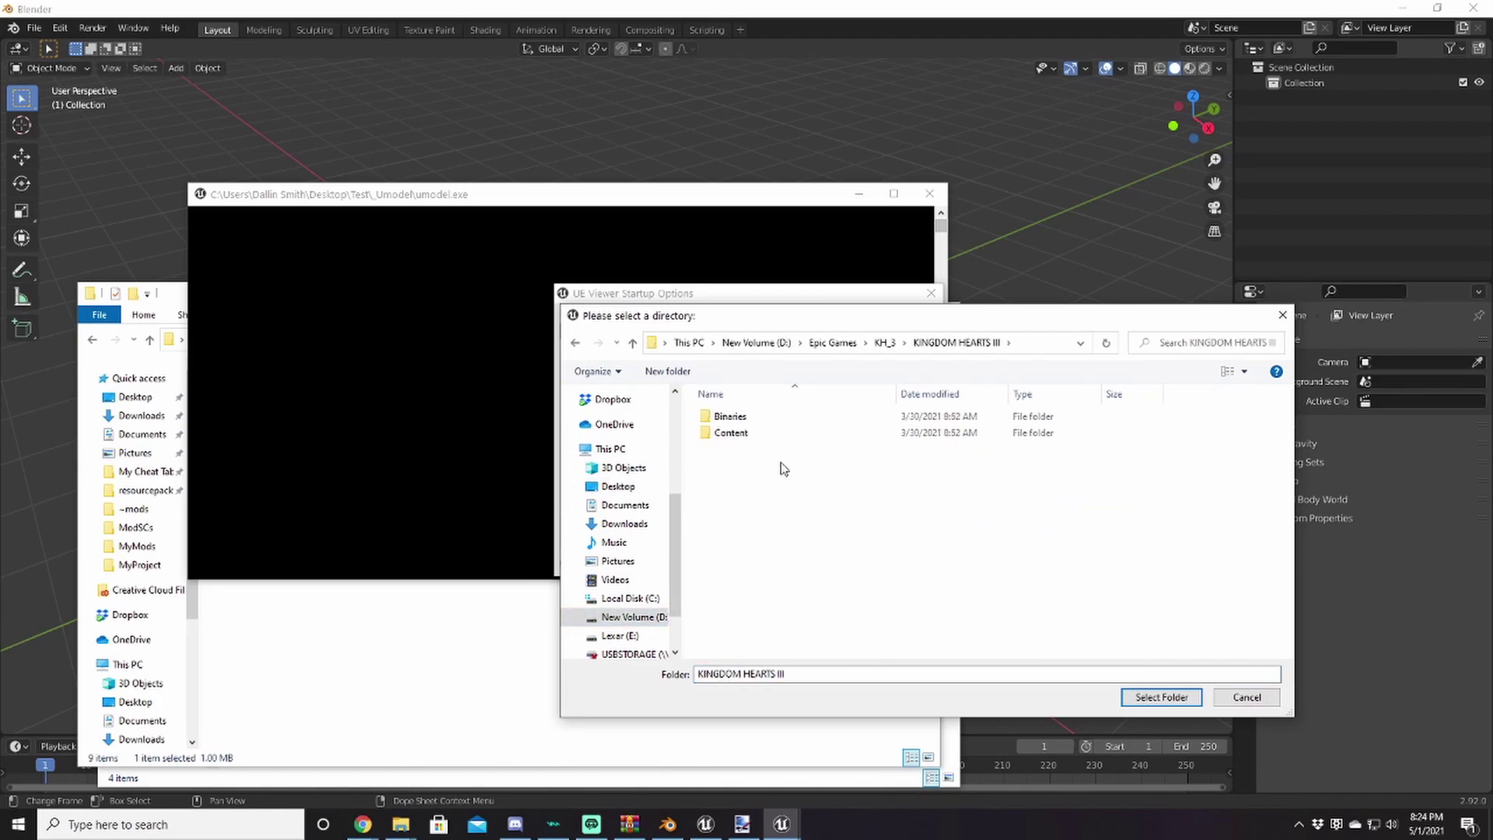
pyautogui.doubleClick(735, 433)
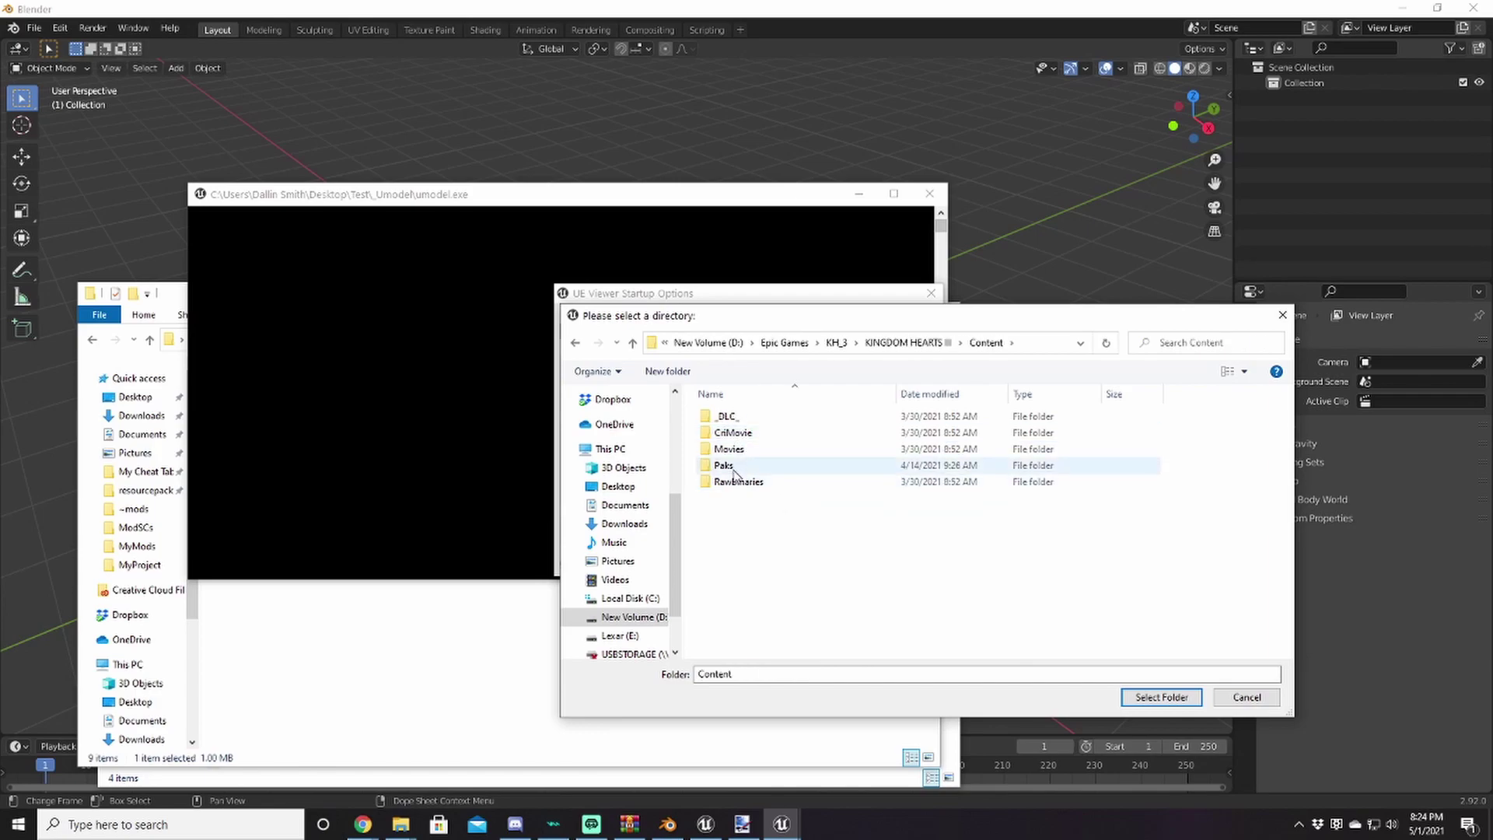
pyautogui.click(730, 468)
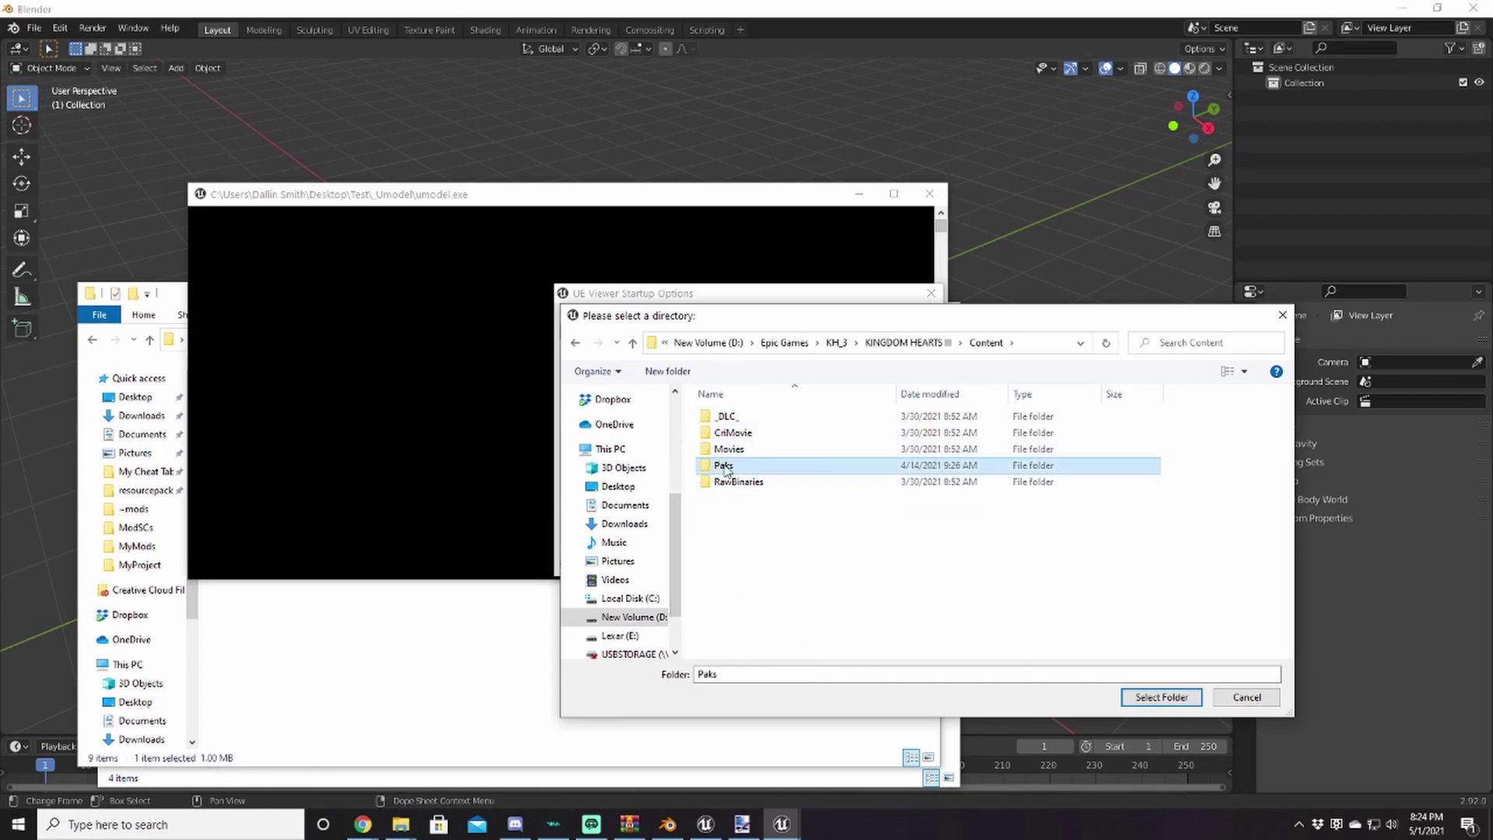
pyautogui.click(1138, 699)
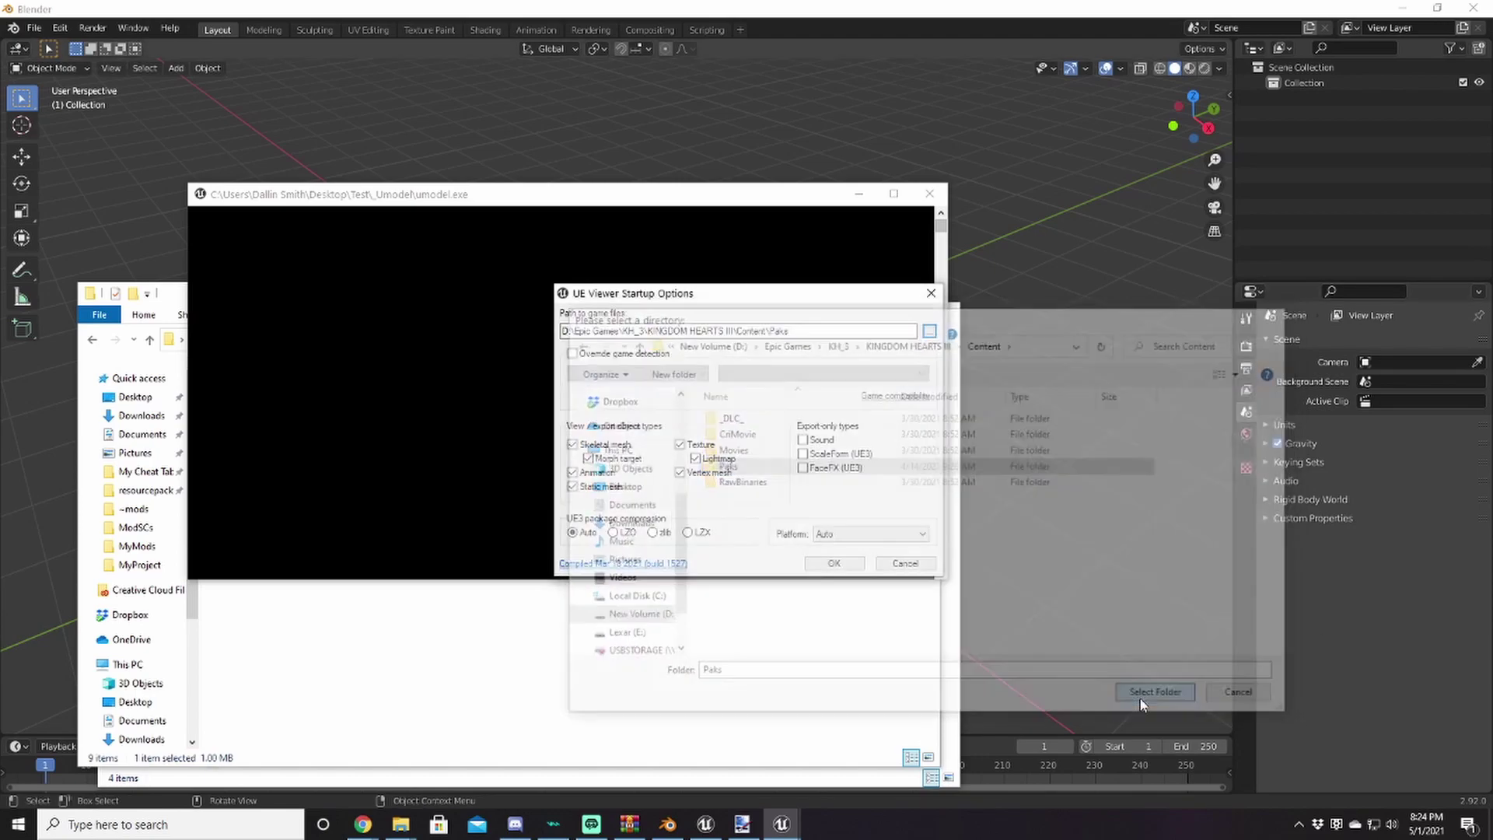
# Override game detection with Unreal engine 4 and its Kingdom Hearts entry, and accept the startup options
pyautogui.click(573, 353)
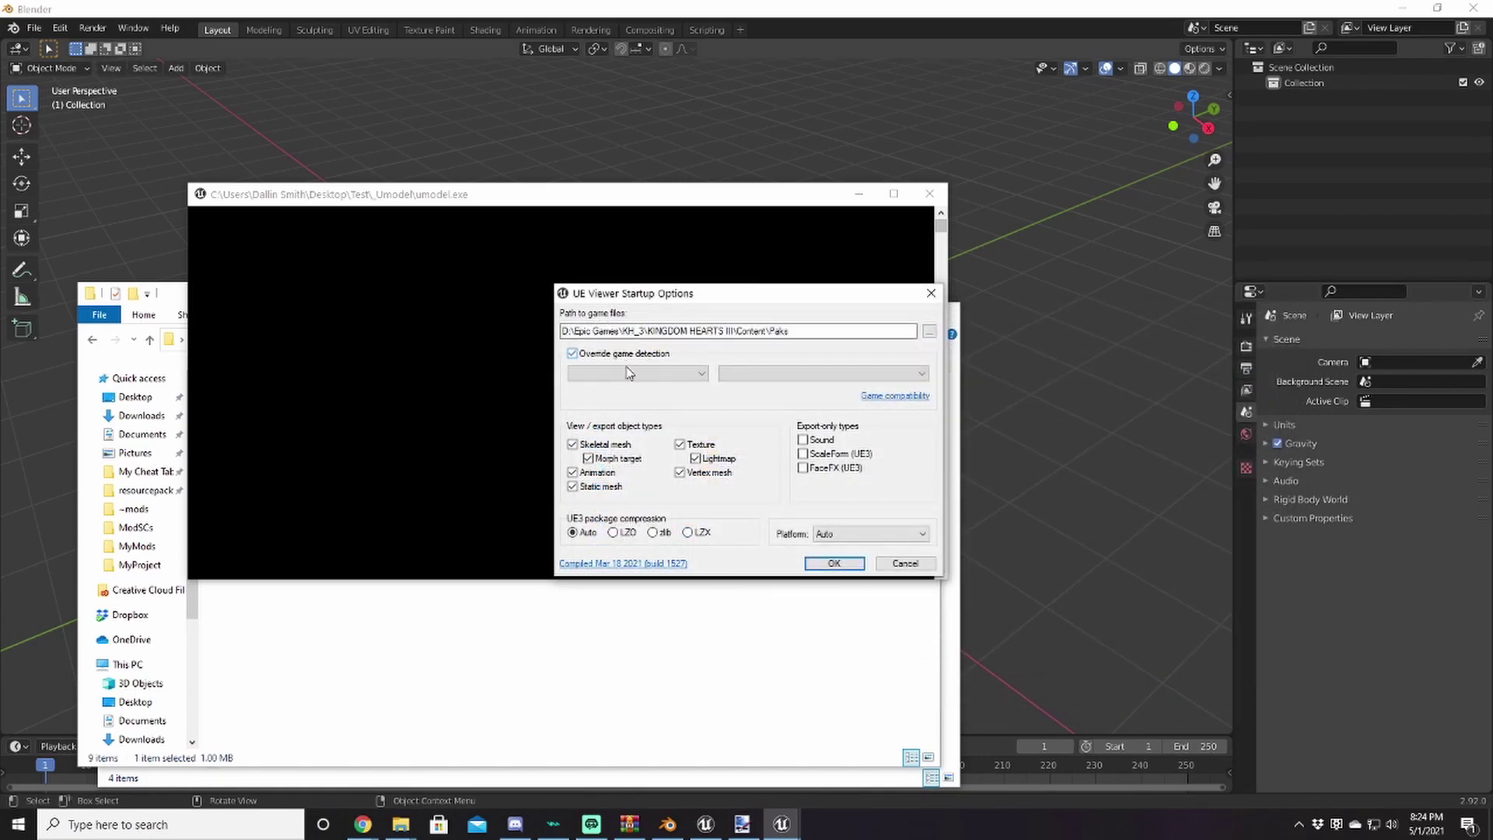
pyautogui.click(636, 373)
pyautogui.click(620, 428)
pyautogui.click(822, 374)
pyautogui.scroll(-5, 808, 575)
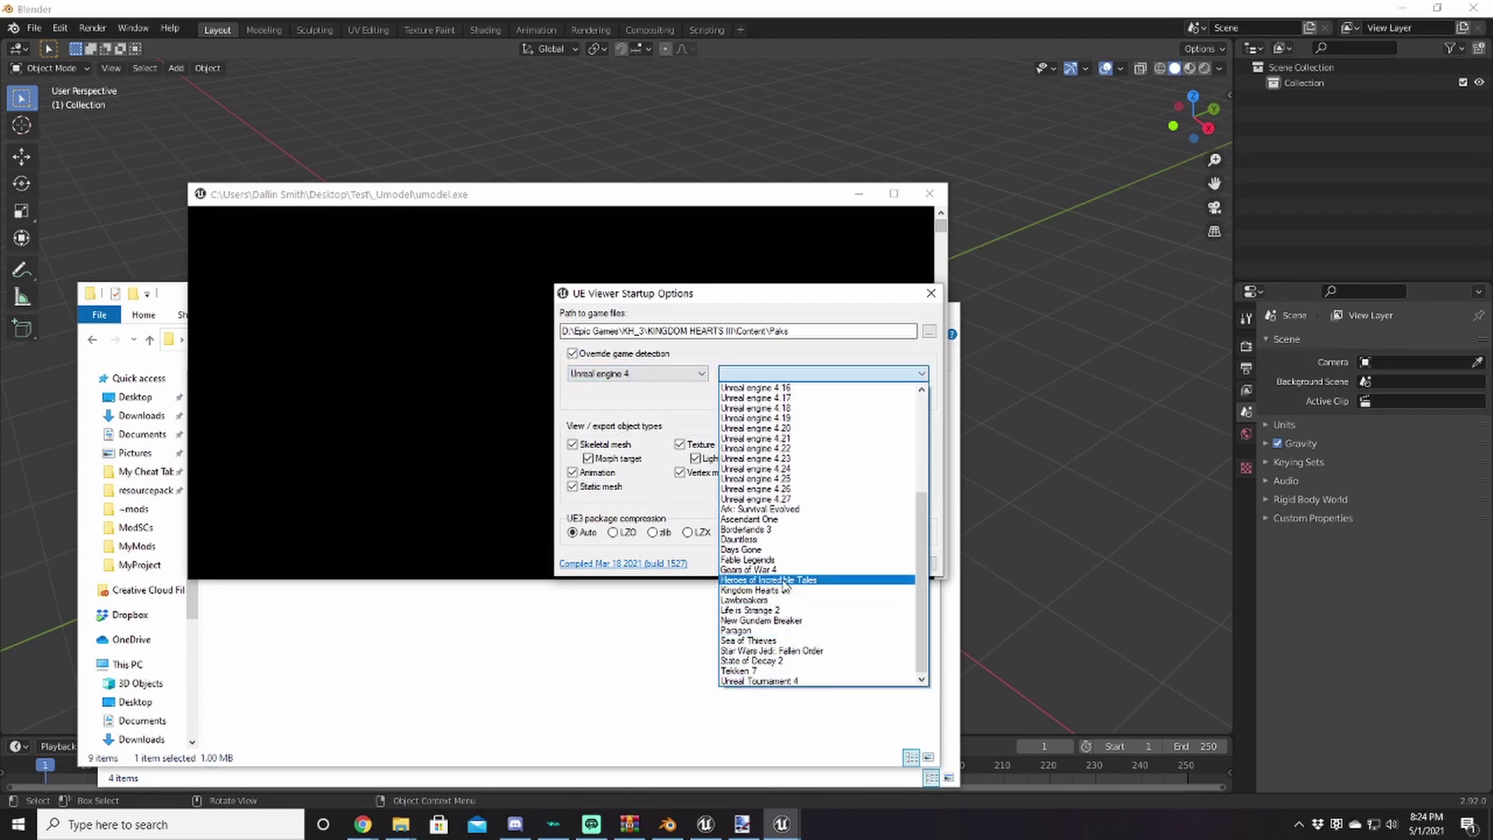
pyautogui.click(786, 588)
pyautogui.click(838, 562)
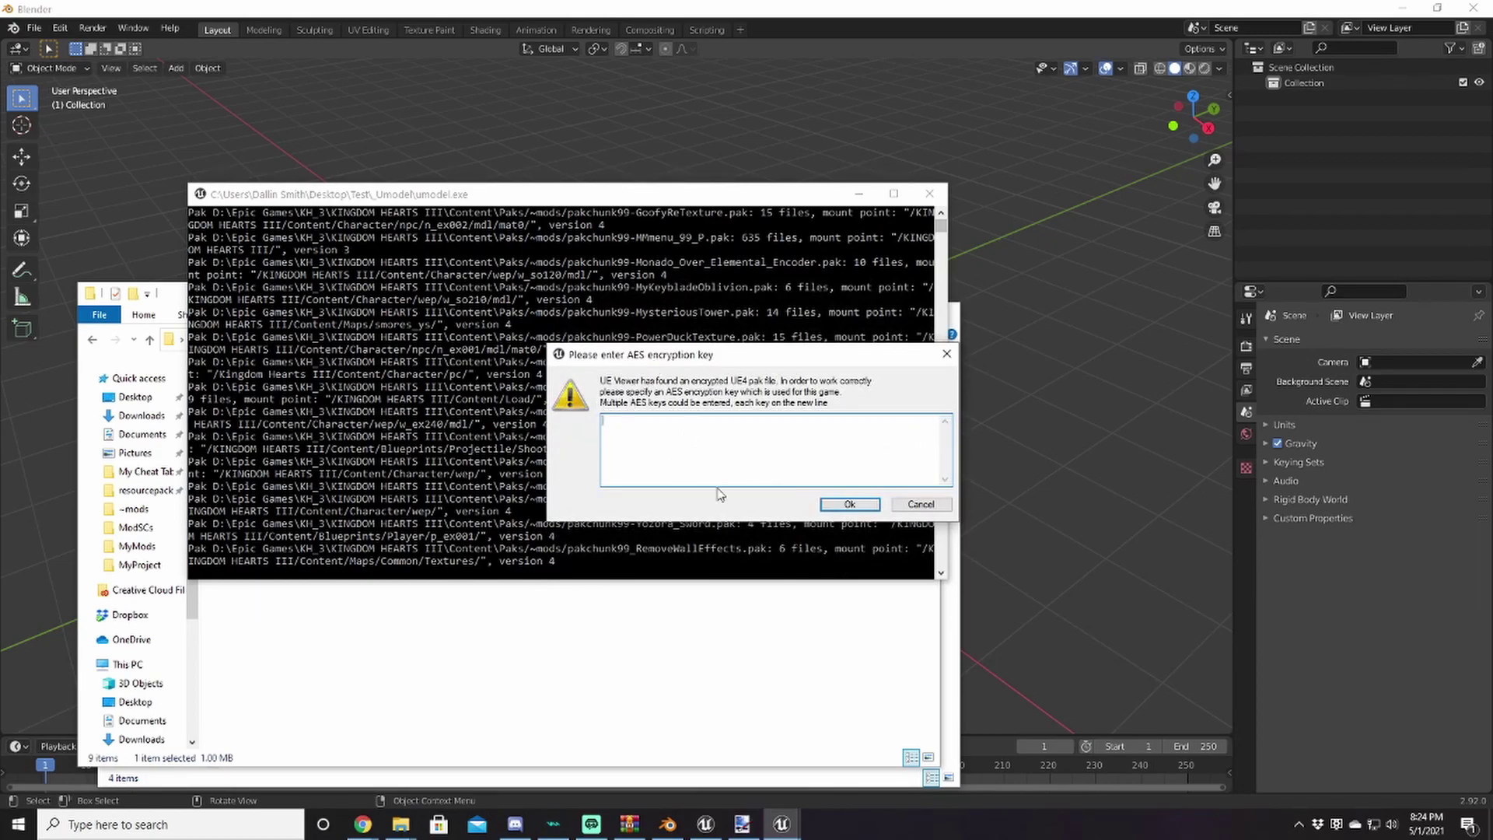
# Switch to Discord and copy the AES encryption key from the pinned messages of the kh3-modding channel
pyautogui.click(513, 828)
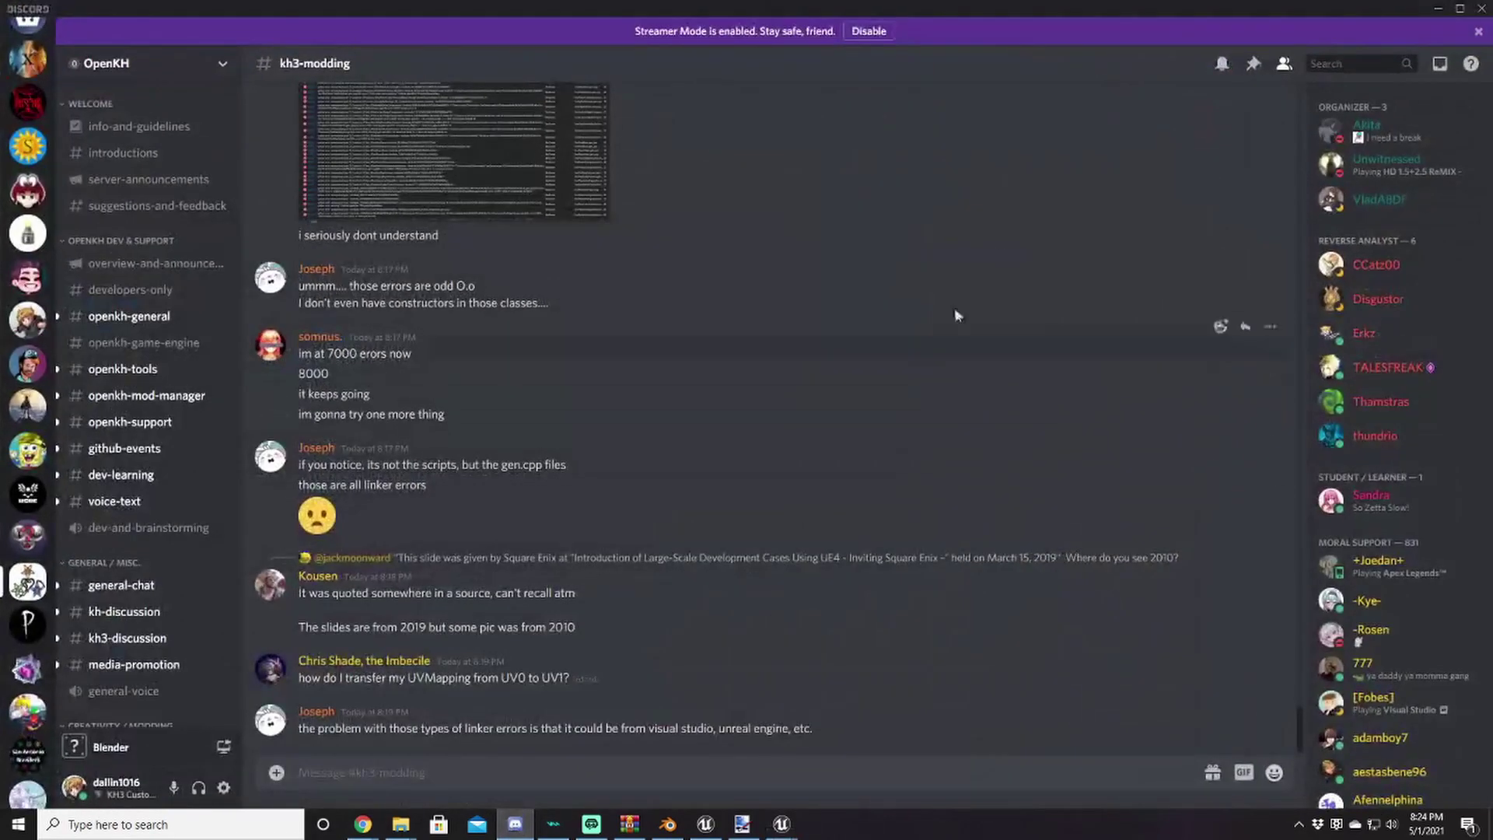
pyautogui.click(1253, 63)
pyautogui.scroll(-15, 1143, 455)
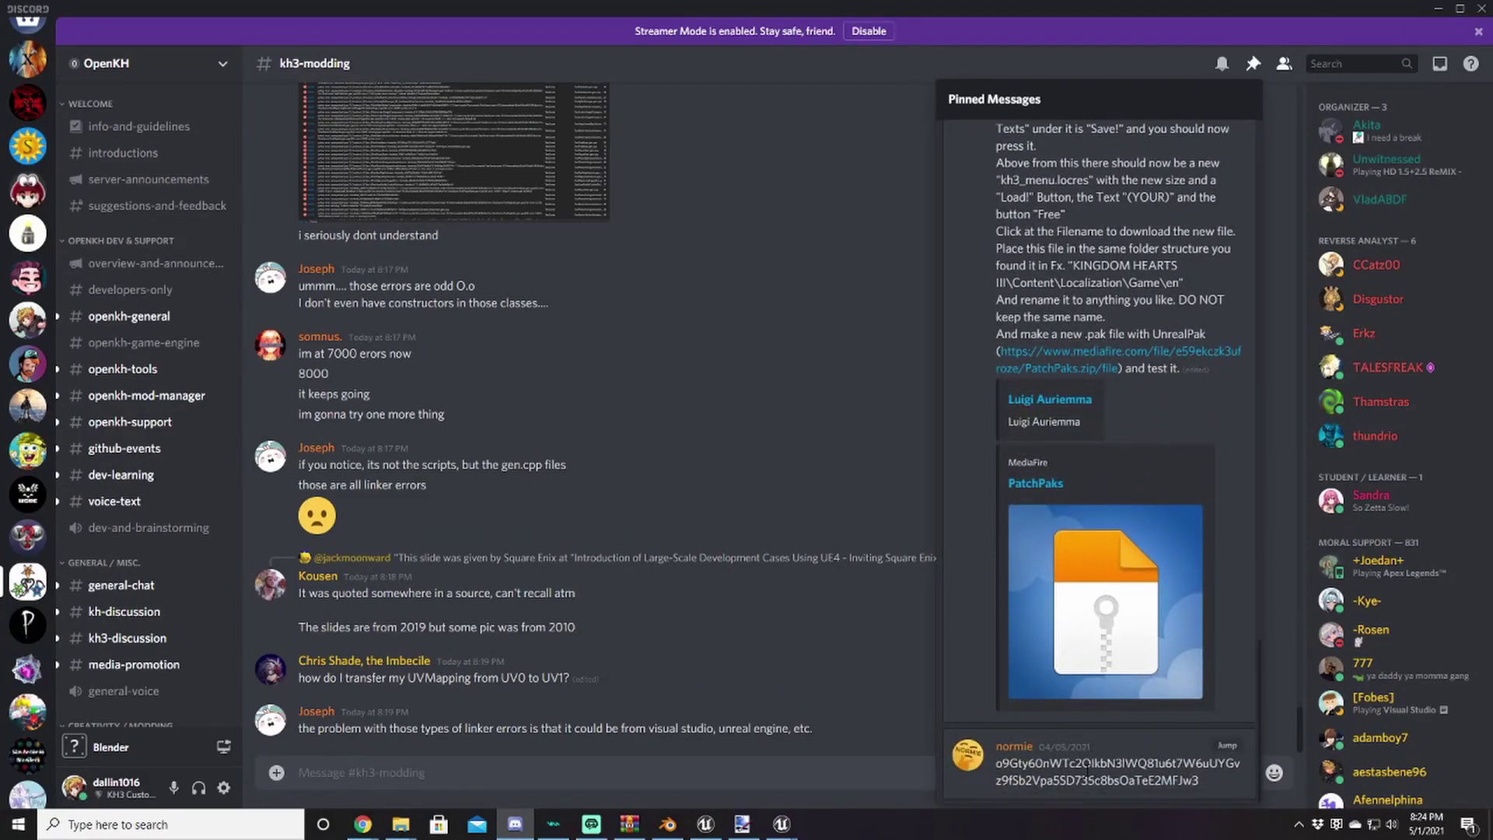
pyautogui.doubleClick(1085, 770)
pyautogui.rightClick(1080, 772)
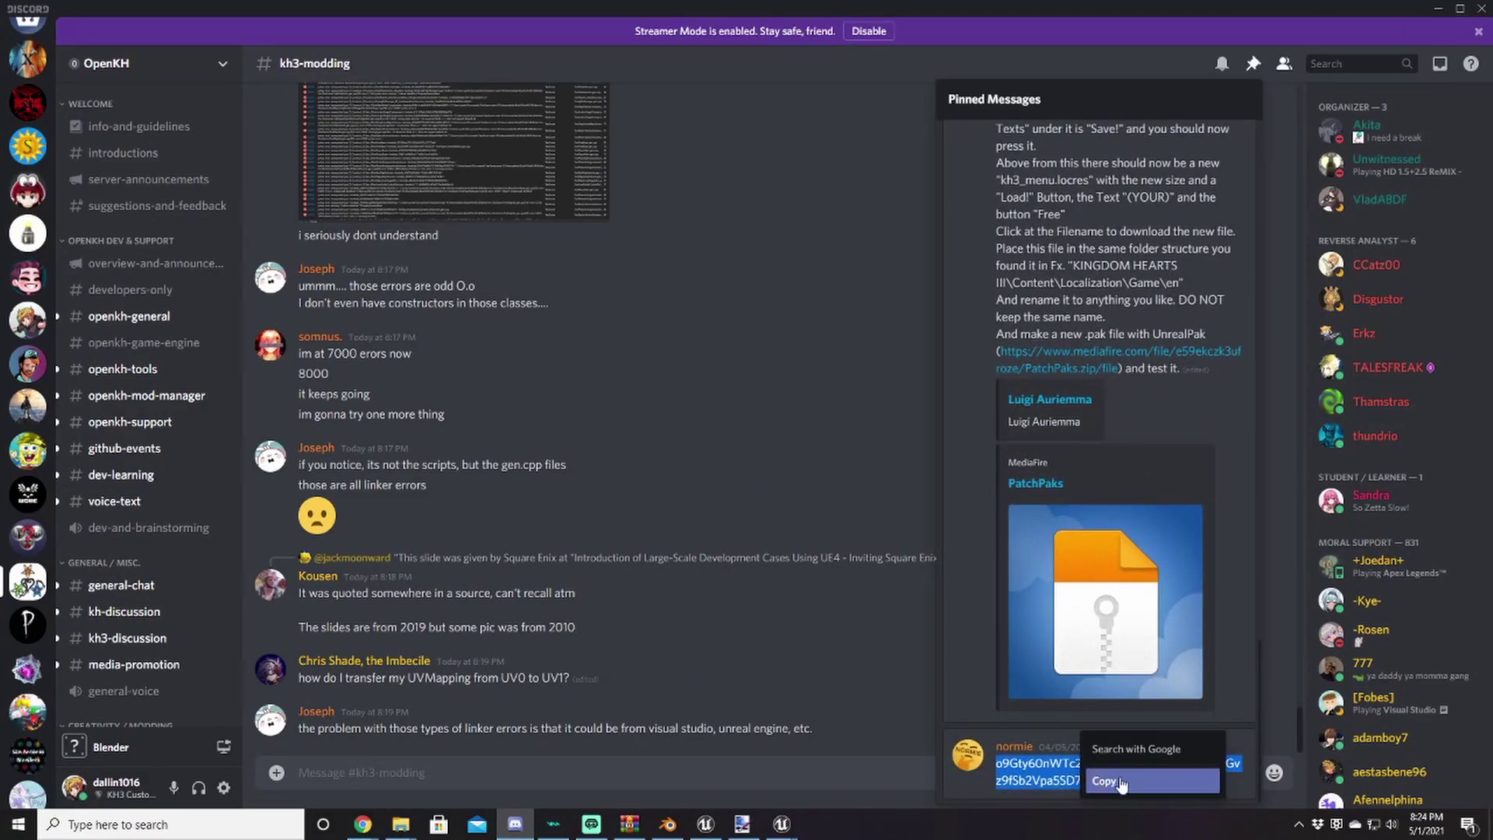
pyautogui.click(1088, 775)
# Return to UE Viewer, paste the AES encryption key into the key prompt and submit it
pyautogui.click(1437, 8)
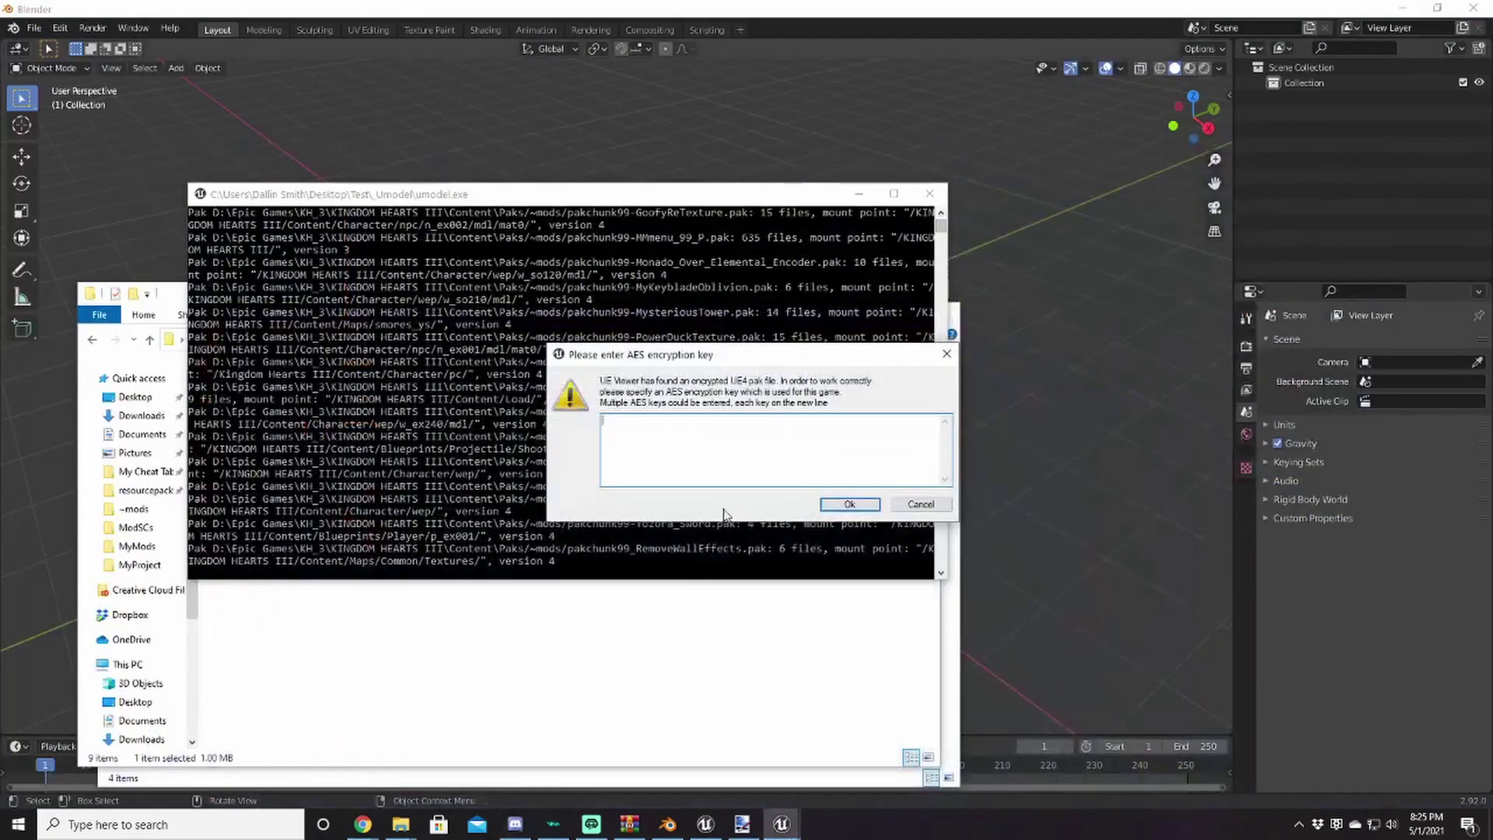
pyautogui.rightClick(659, 448)
pyautogui.click(700, 510)
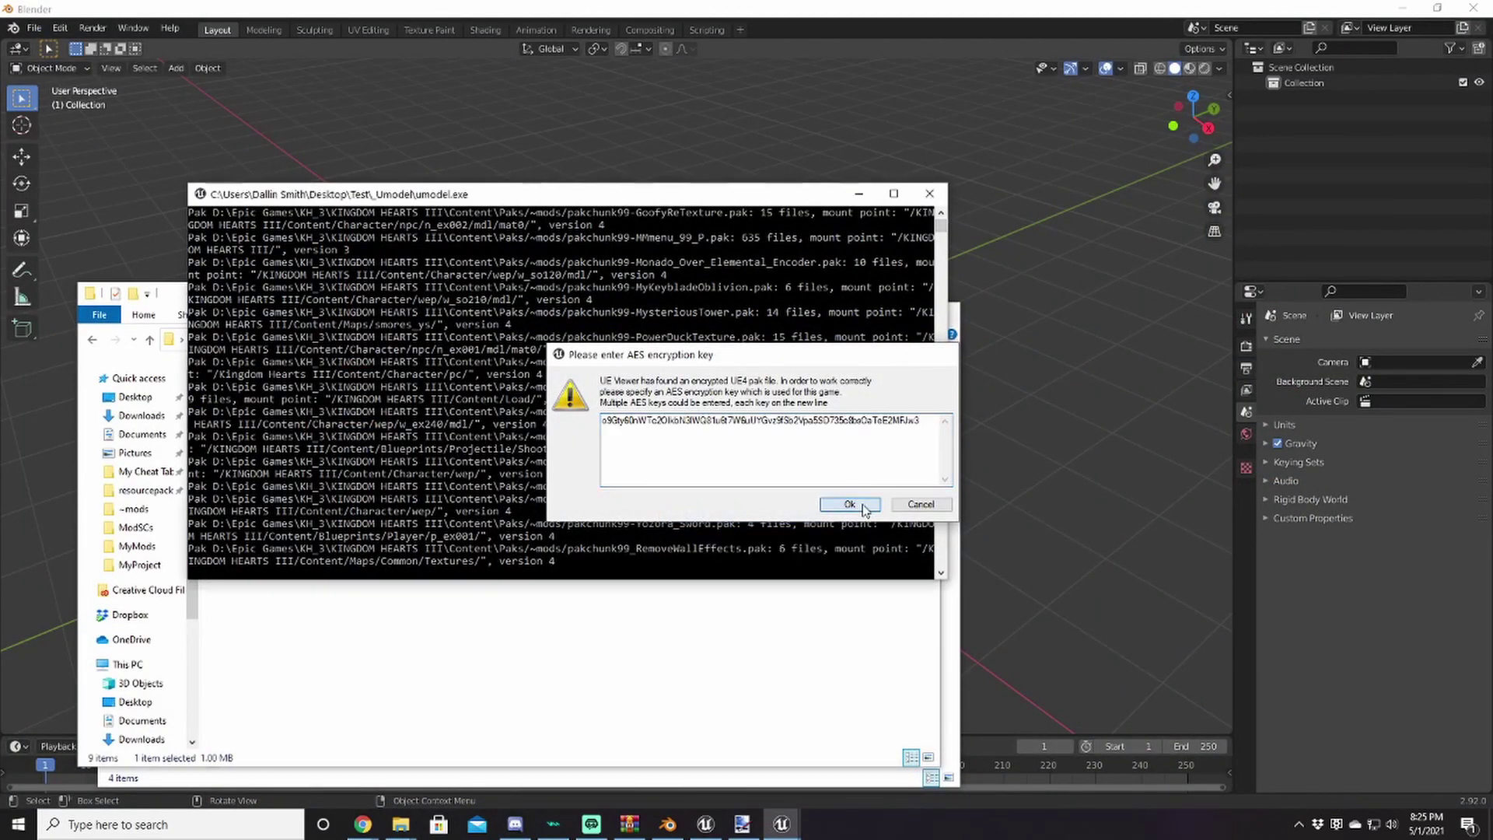
pyautogui.click(849, 504)
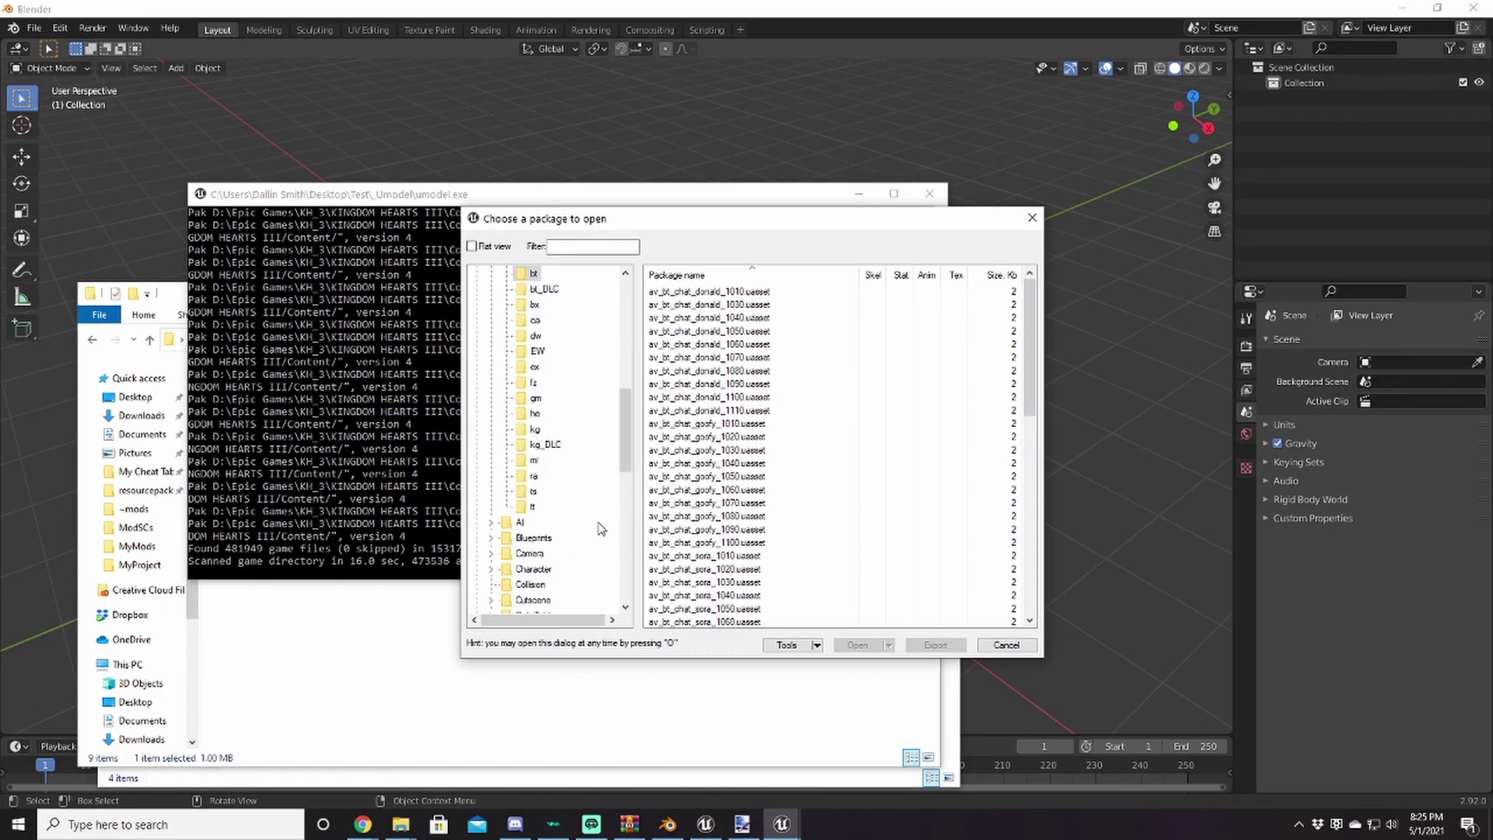
# Browse the package tree to the mdl folder of w_so010 under Character/wep
pyautogui.scroll(-2, 550, 516)
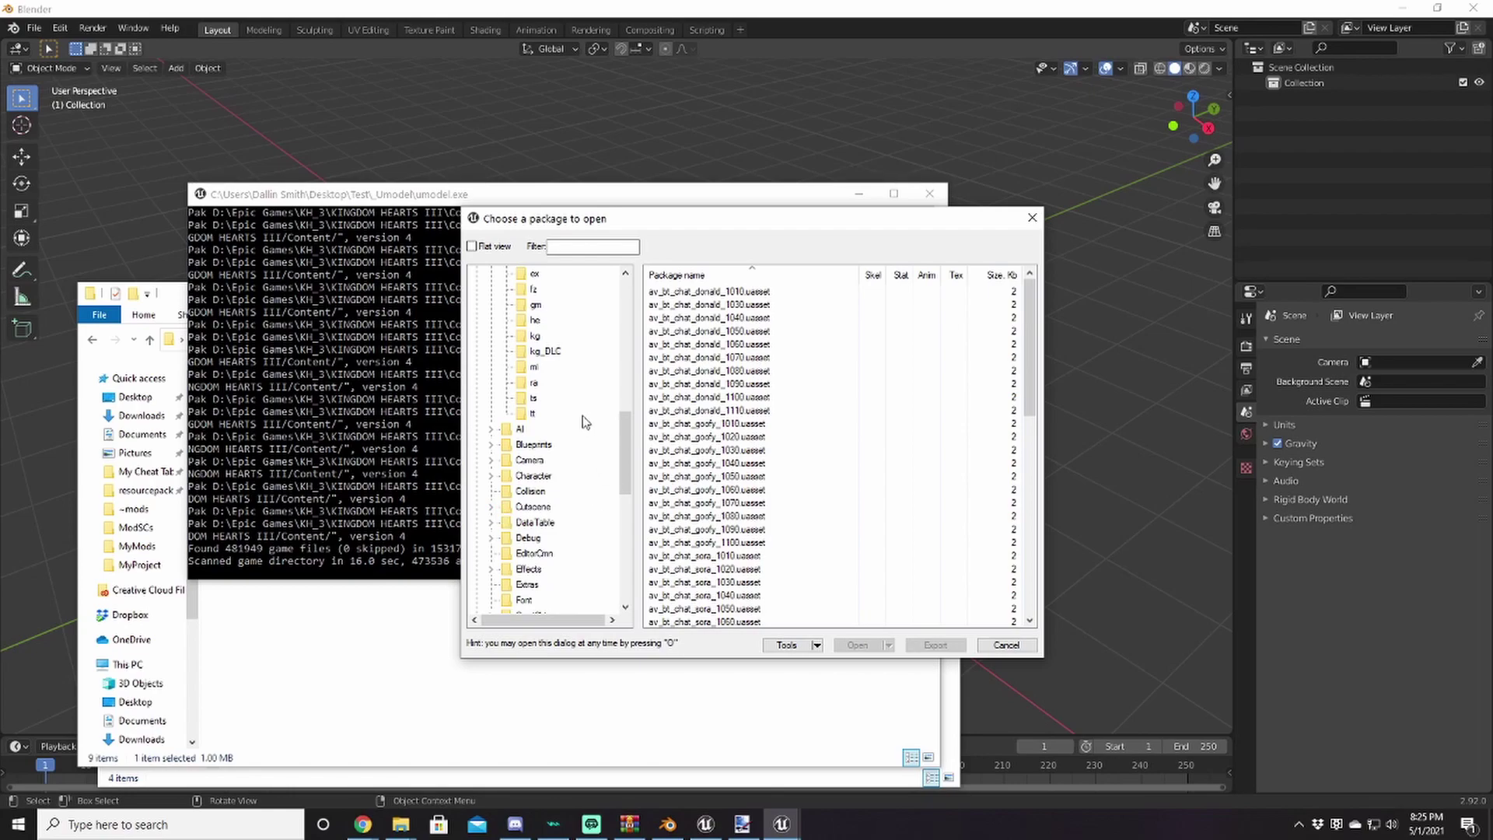
pyautogui.click(491, 475)
pyautogui.scroll(-3, 555, 478)
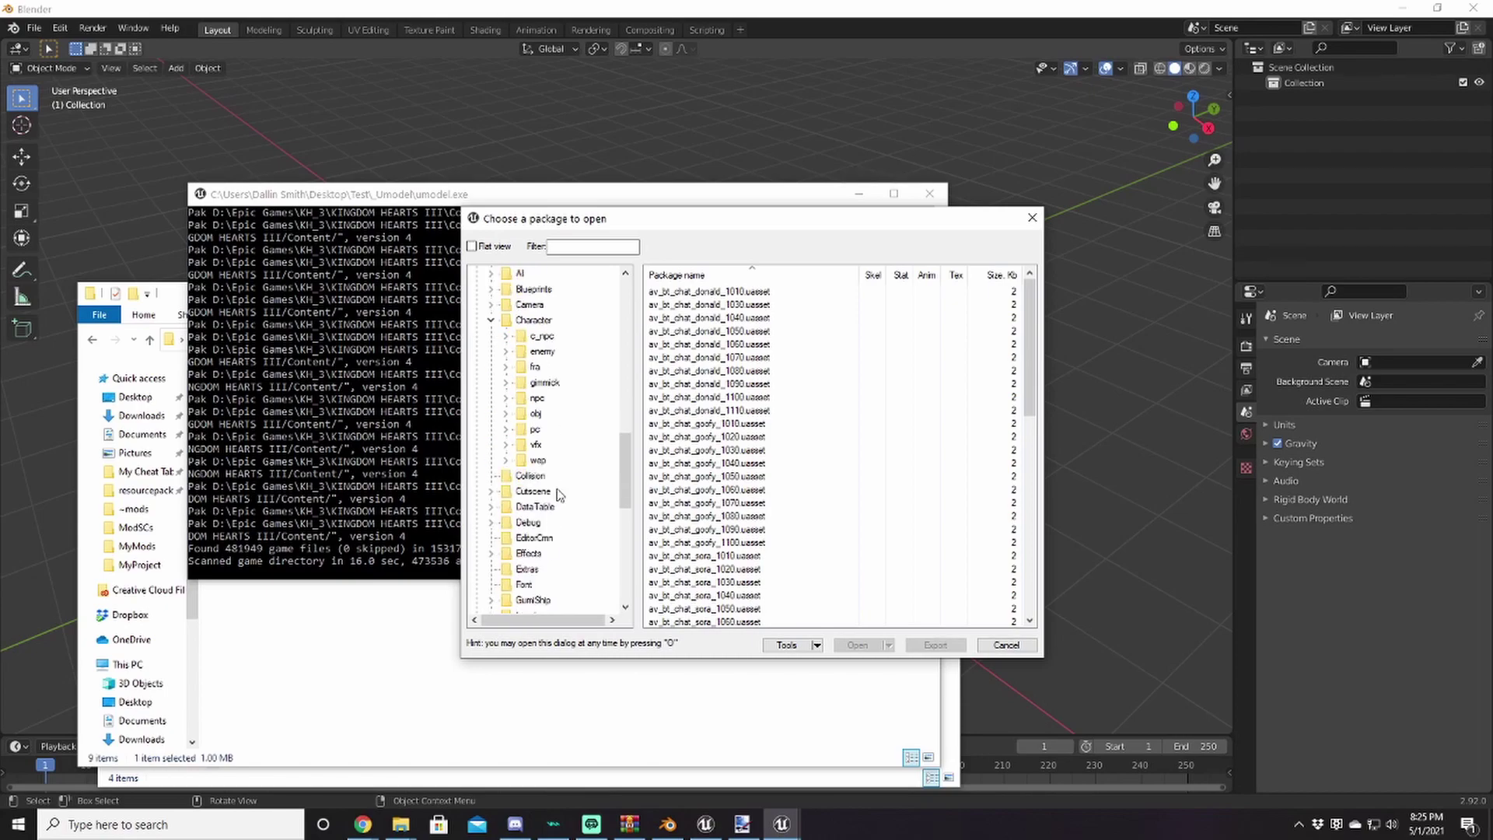
pyautogui.click(507, 463)
pyautogui.scroll(3, 513, 465)
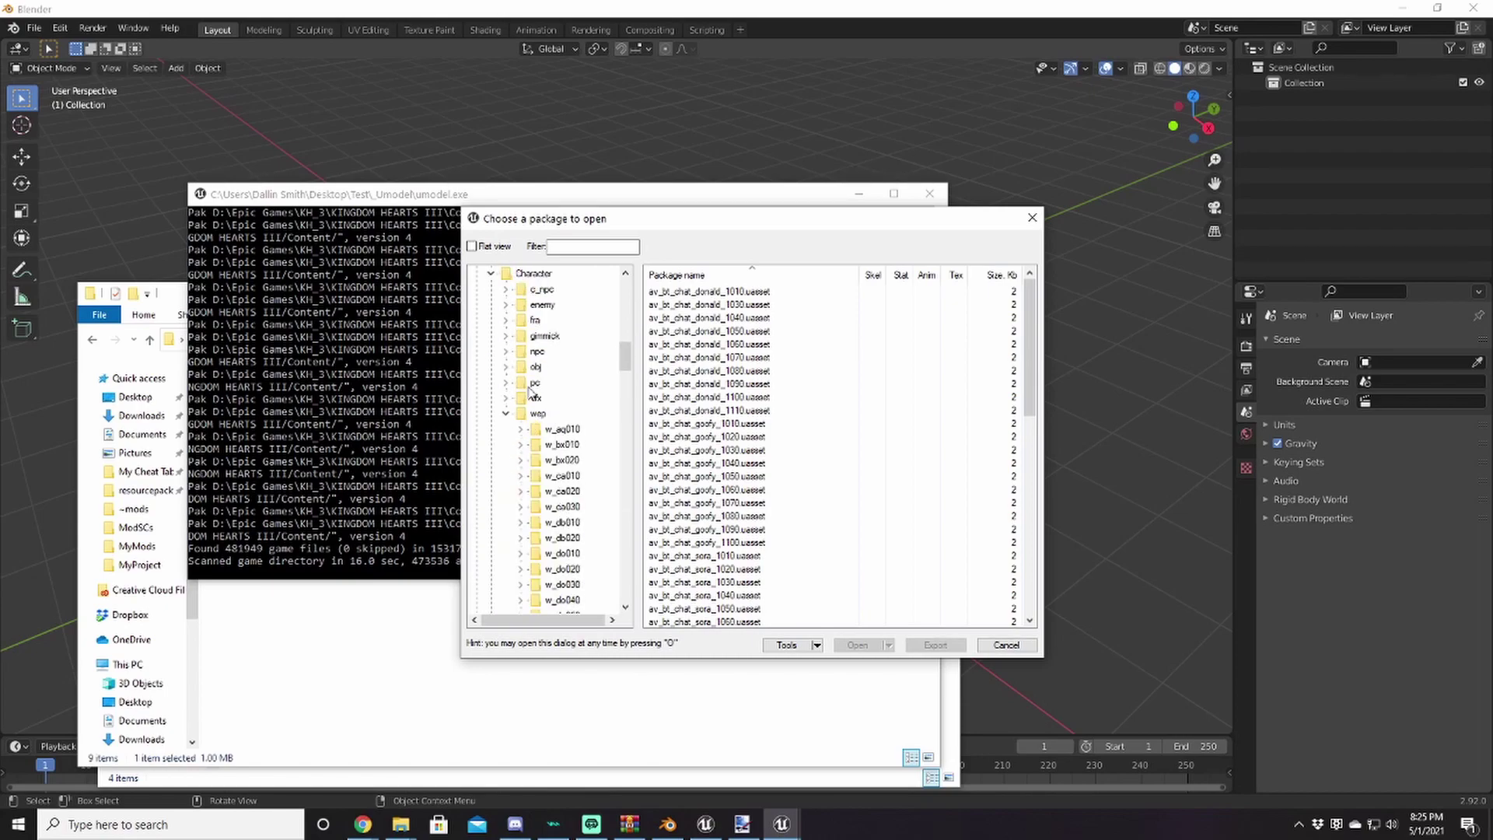
pyautogui.scroll(-1, 533, 501)
pyautogui.scroll(-12, 533, 501)
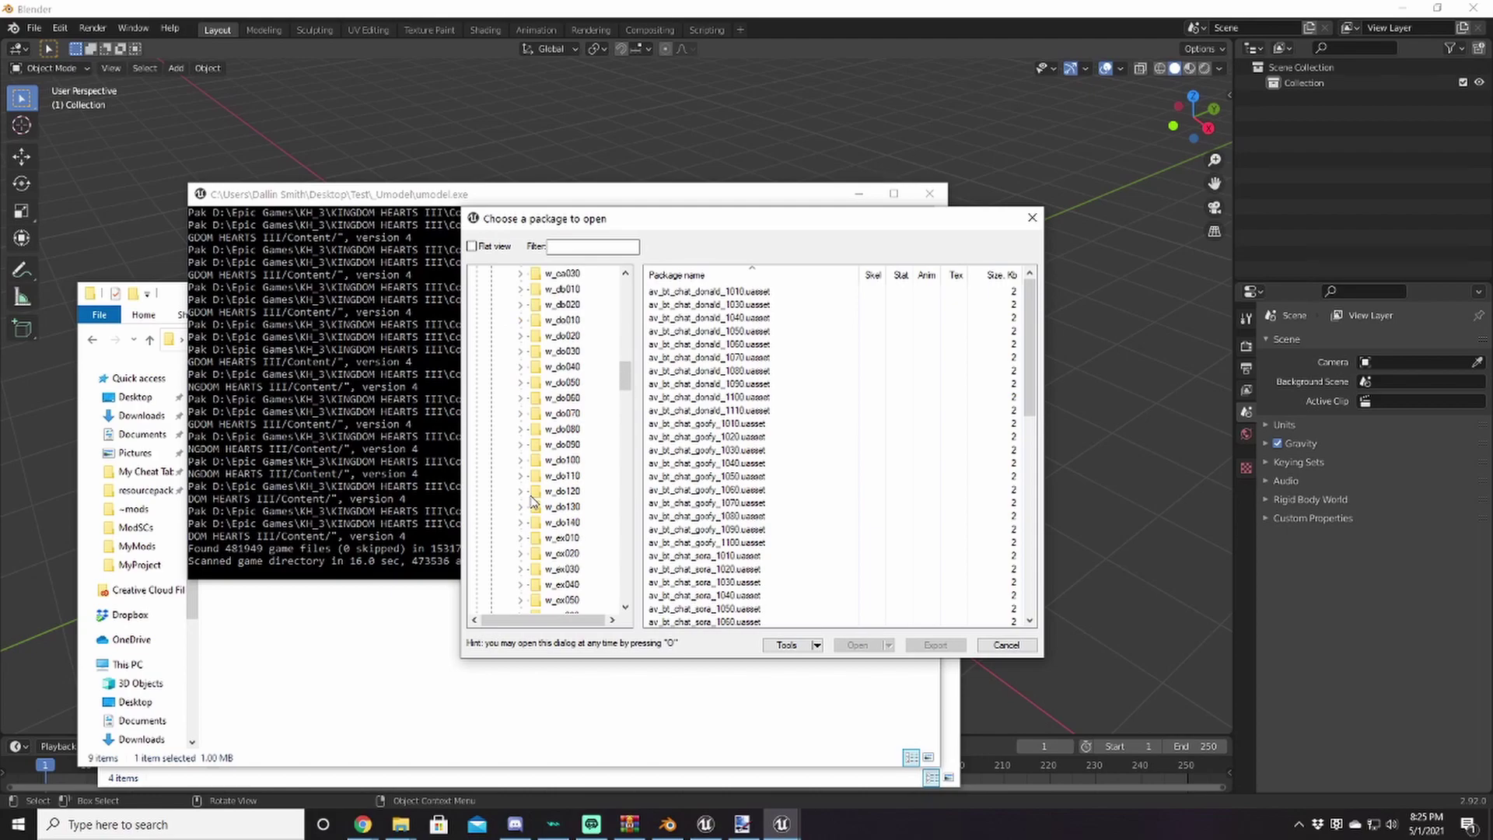
pyautogui.scroll(-7, 547, 476)
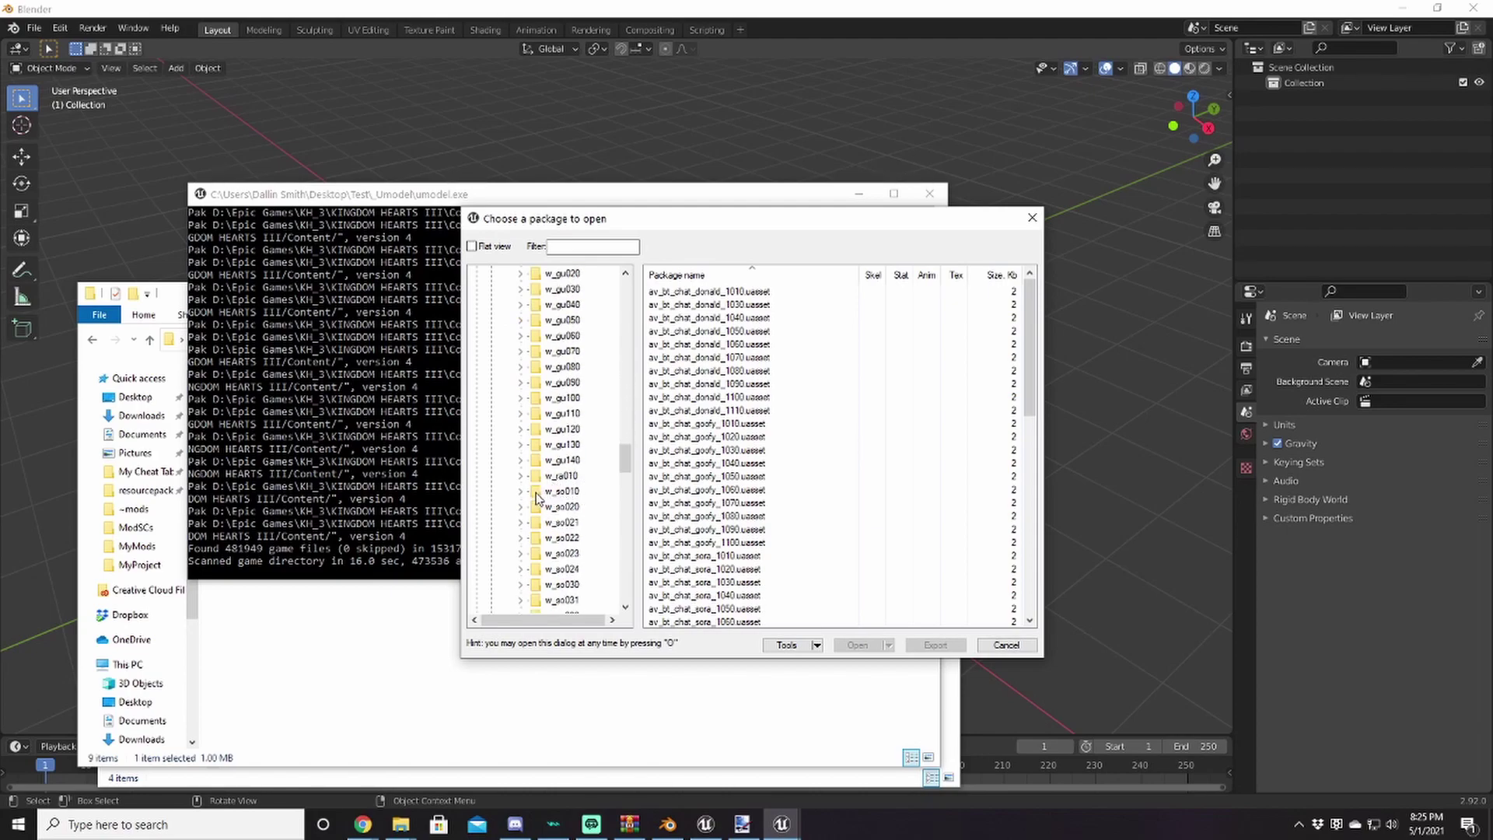
pyautogui.click(552, 493)
pyautogui.click(520, 491)
pyautogui.click(565, 523)
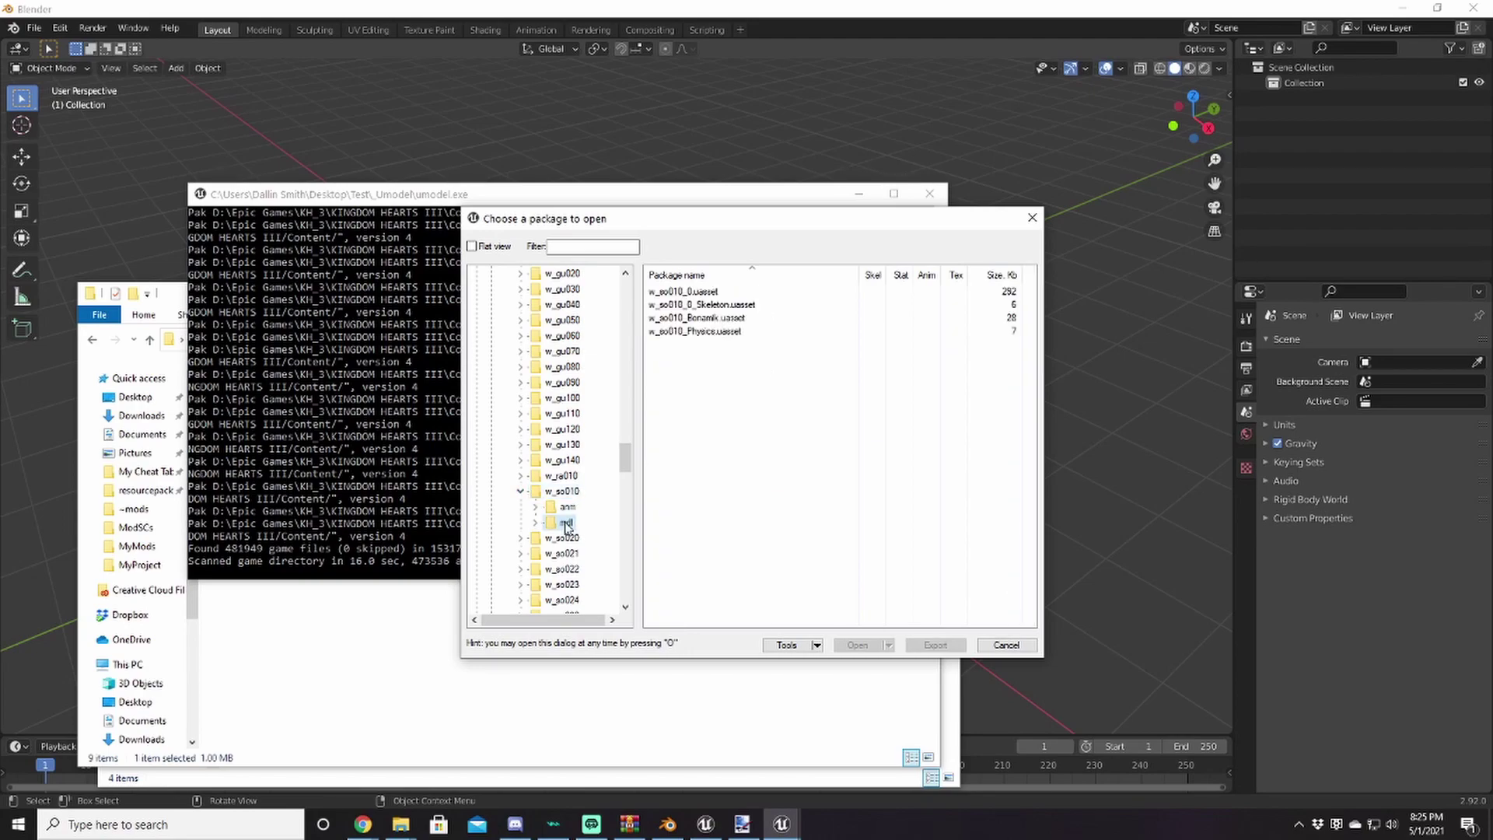
# Export the w_so010_0.uasset package to a folder named UmodelExport5 inside _Umodel, keeping the ActorX mesh formats and TGA textures
pyautogui.click(673, 292)
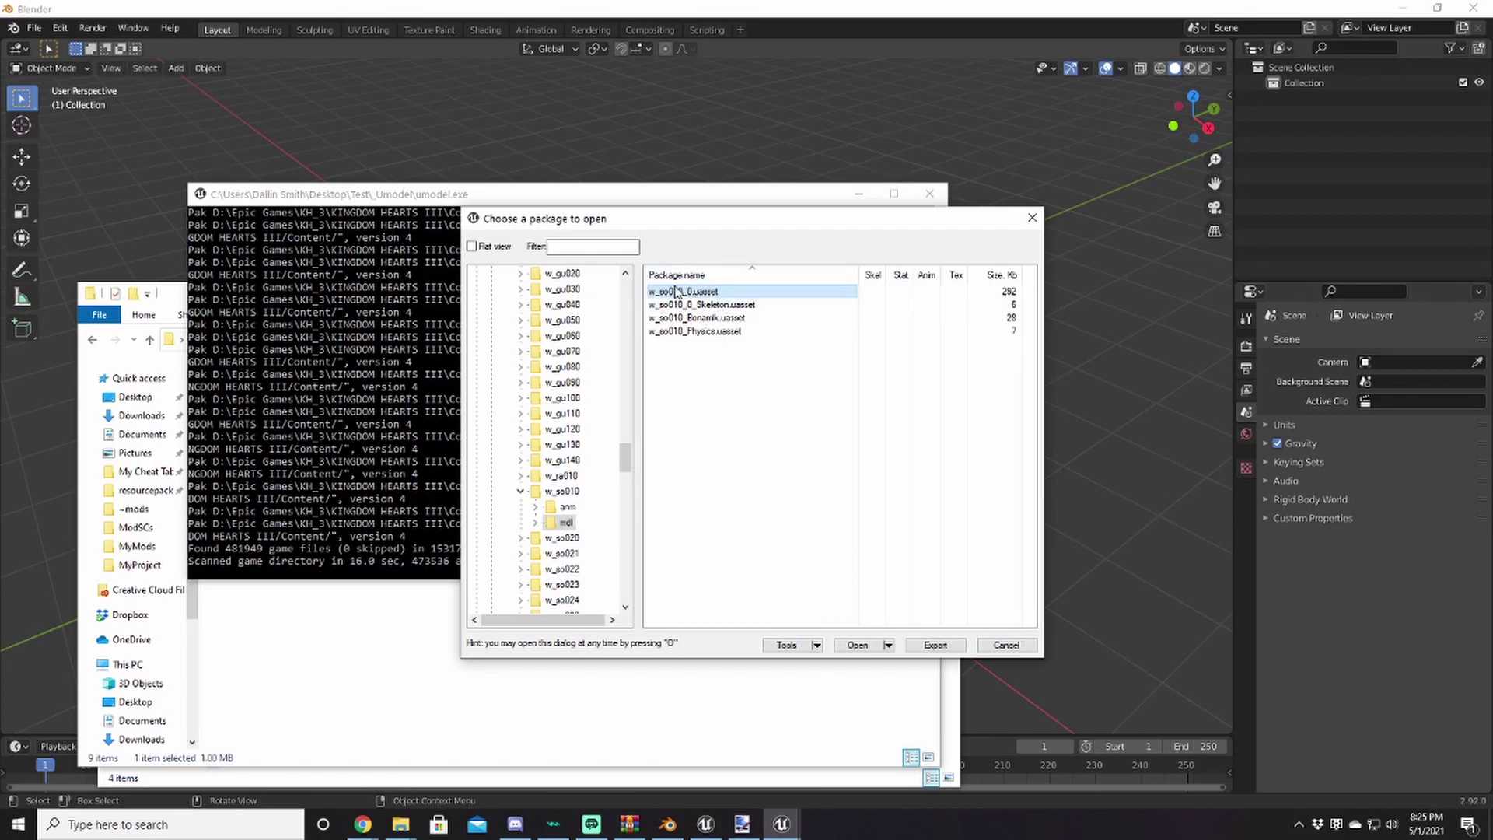
pyautogui.click(935, 644)
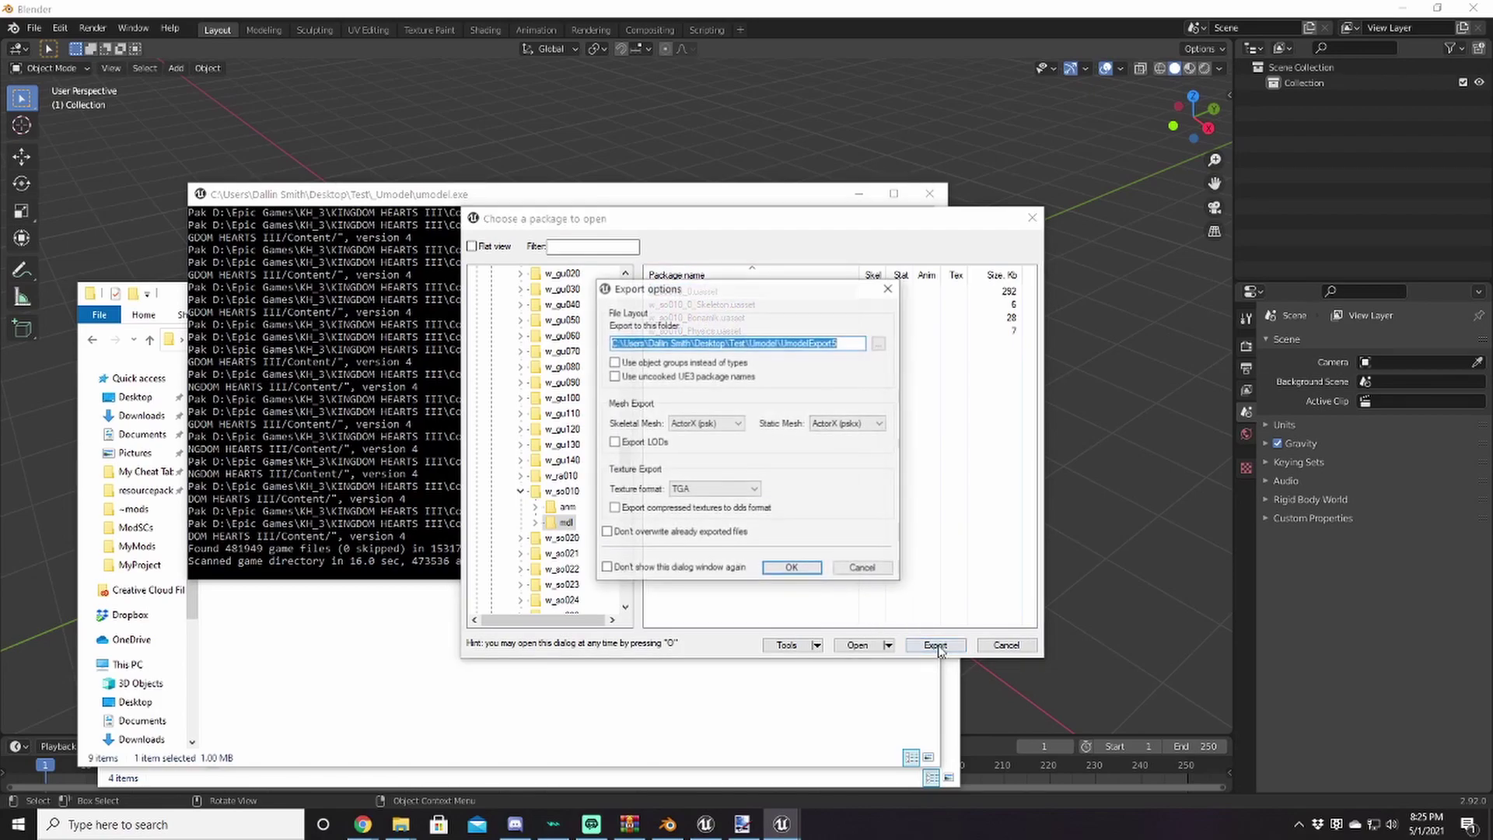
pyautogui.click(752, 339)
pyautogui.write('_')
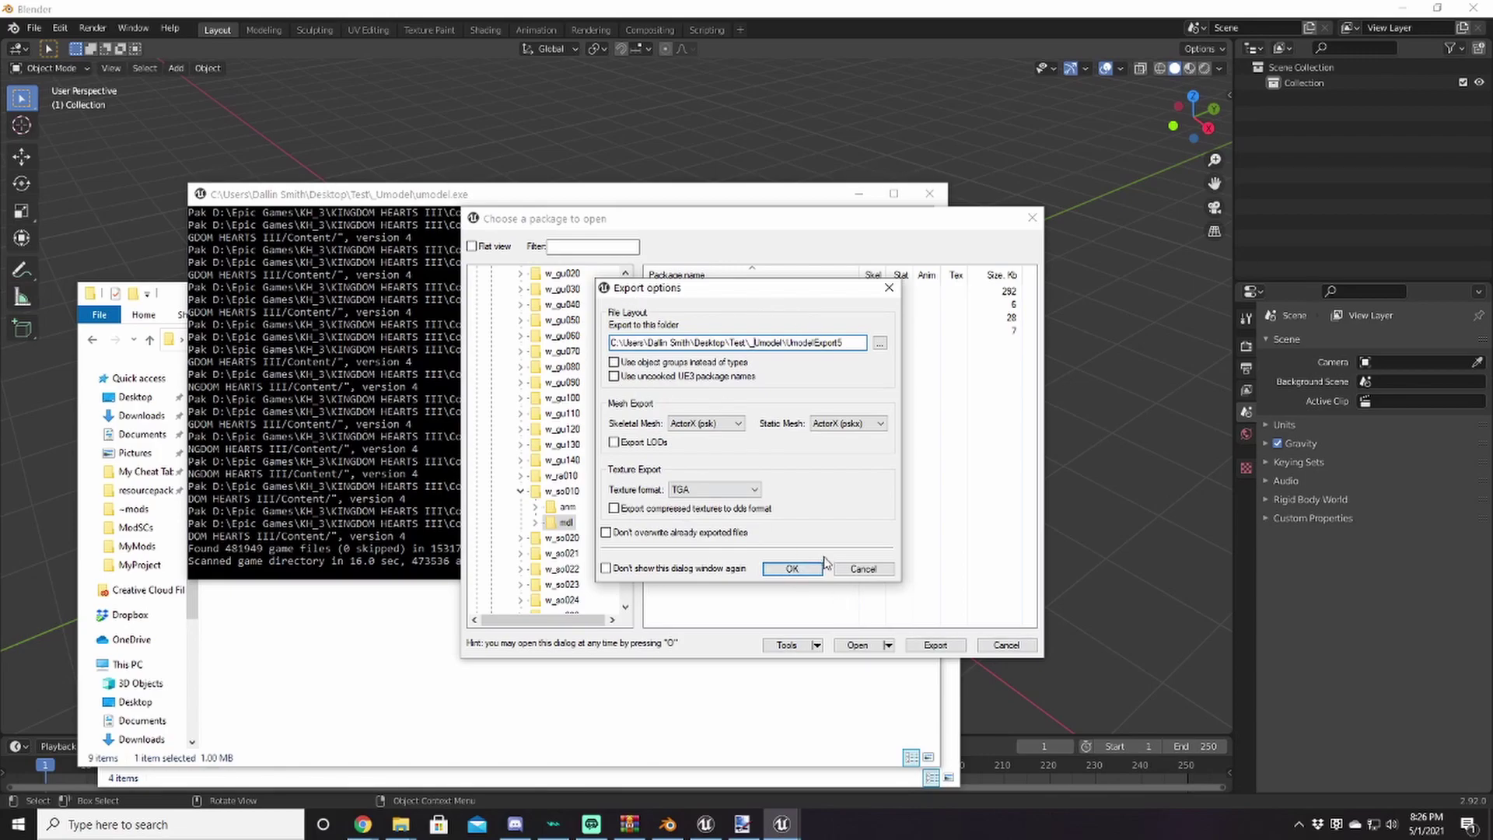
pyautogui.click(805, 572)
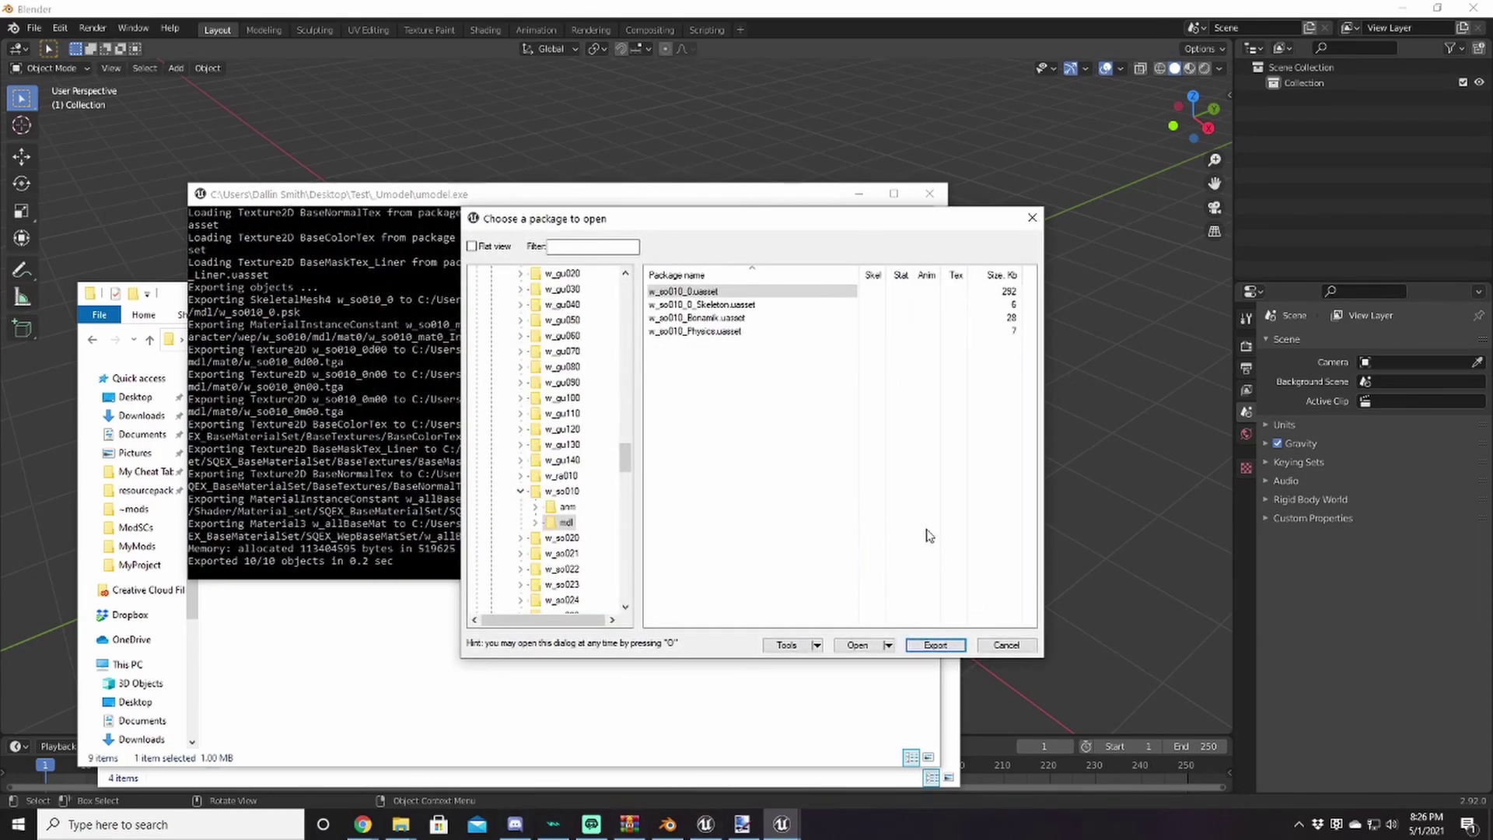
# Switch to Blender, start a Skeleton Mesh (.psk) import and browse to Desktop/Test/_Umodel/UmodelExport5
pyautogui.click(804, 11)
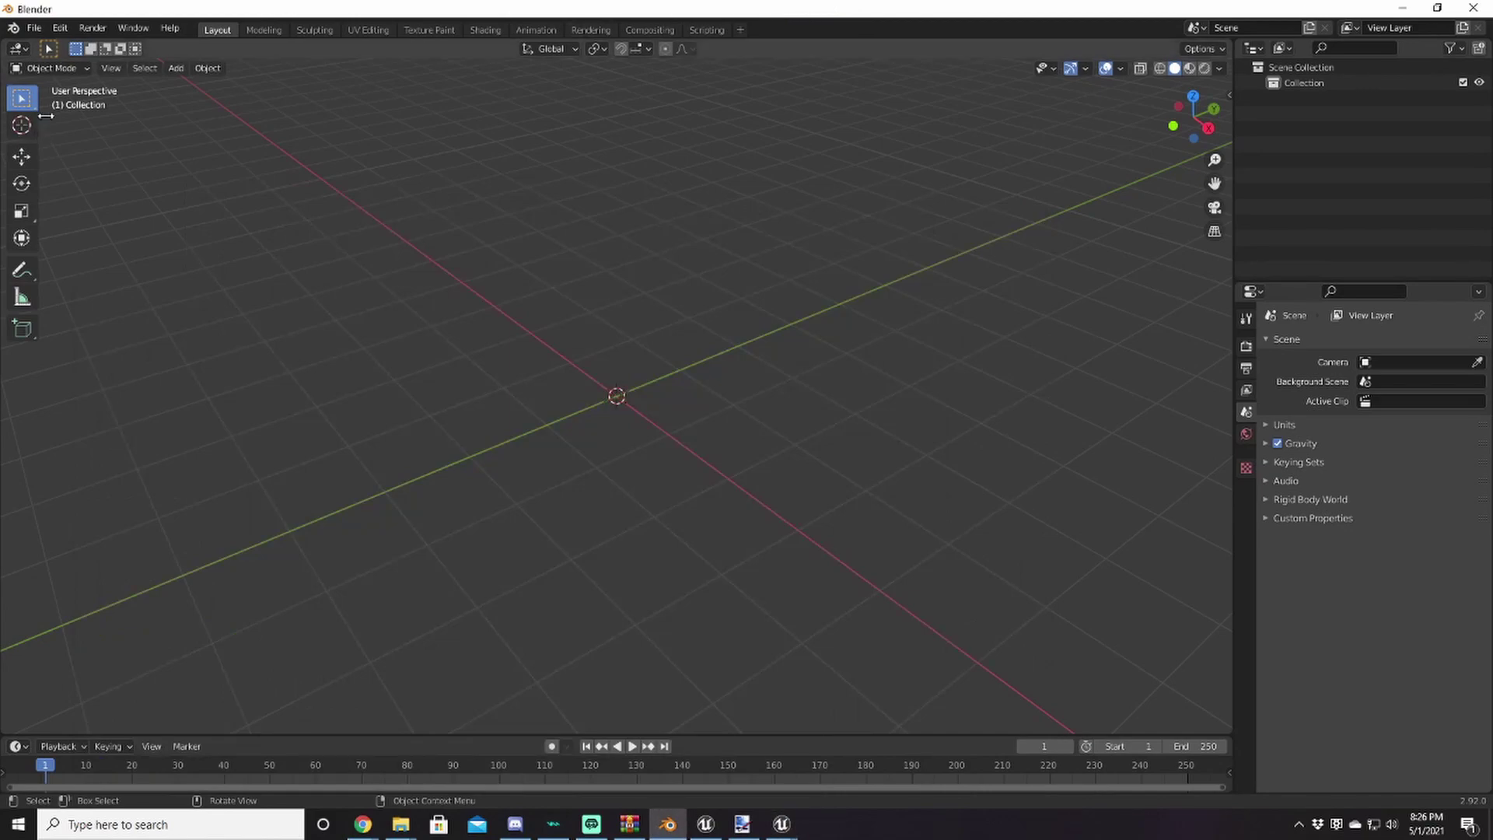
pyautogui.click(35, 29)
pyautogui.moveTo(97, 239)
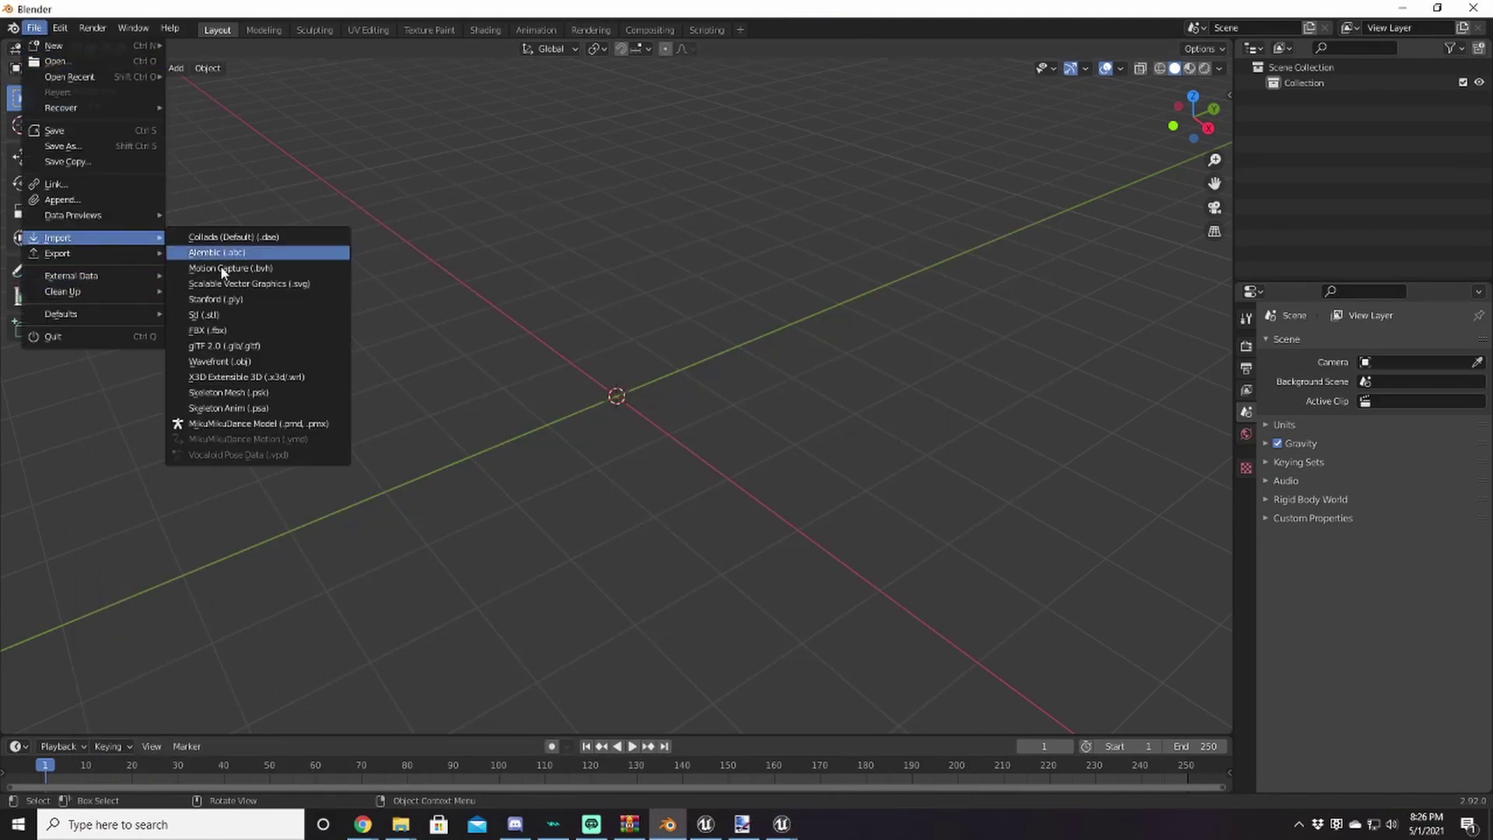
pyautogui.click(252, 393)
pyautogui.scroll(-8, 664, 480)
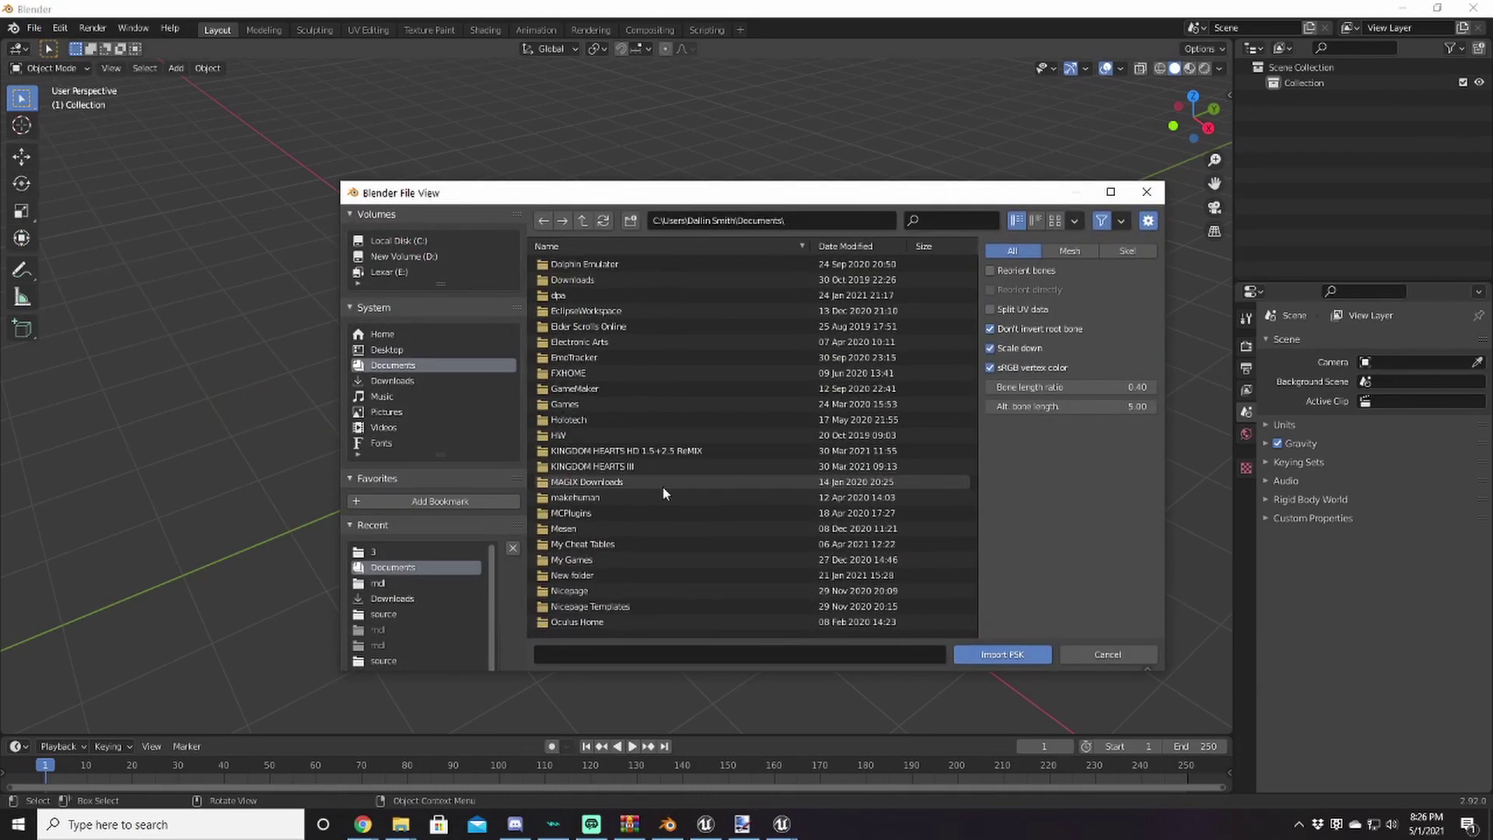
pyautogui.scroll(-4, 647, 468)
pyautogui.click(382, 334)
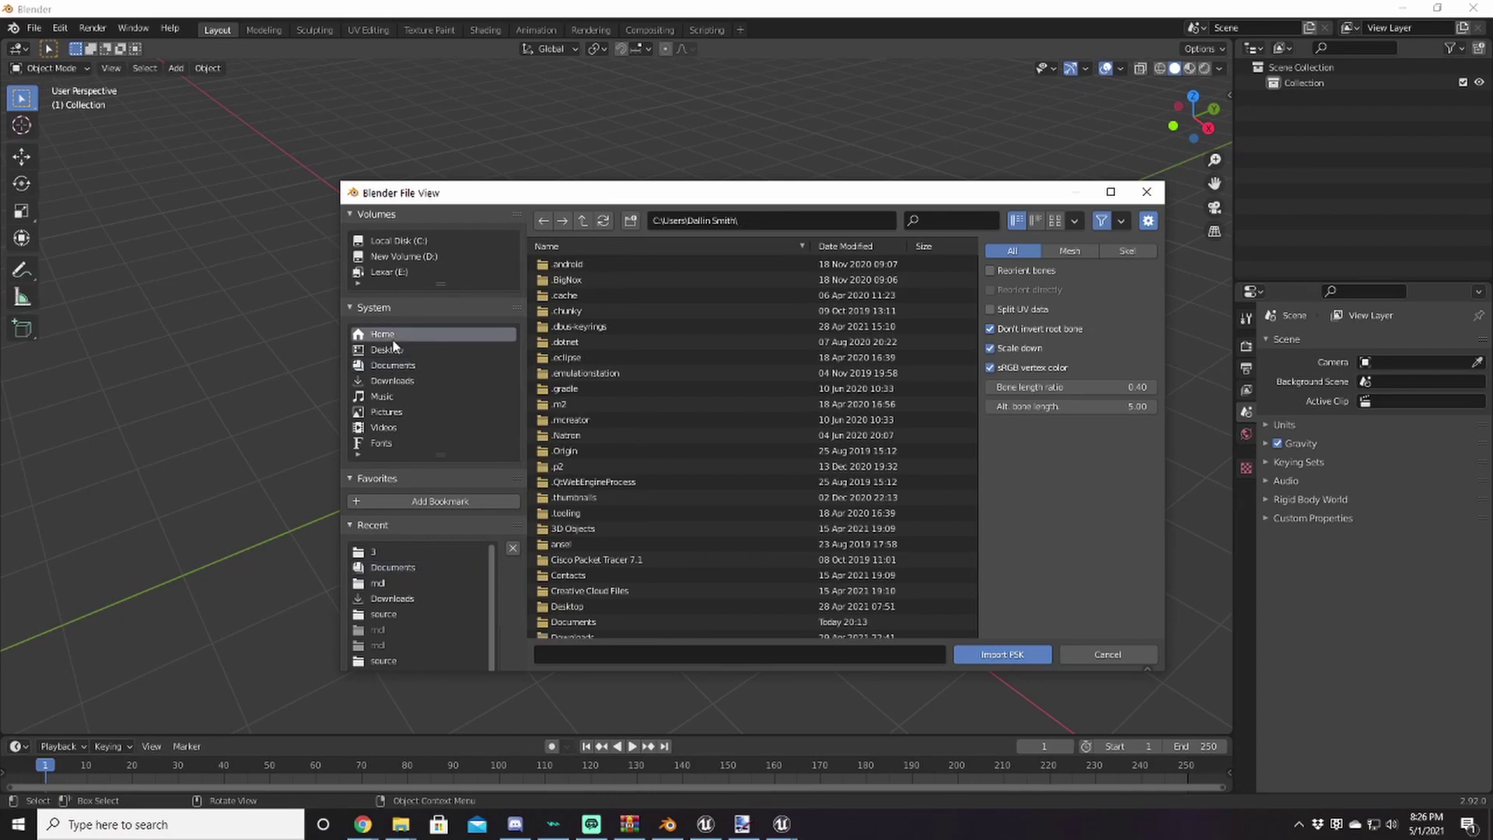
pyautogui.click(386, 349)
pyautogui.click(563, 404)
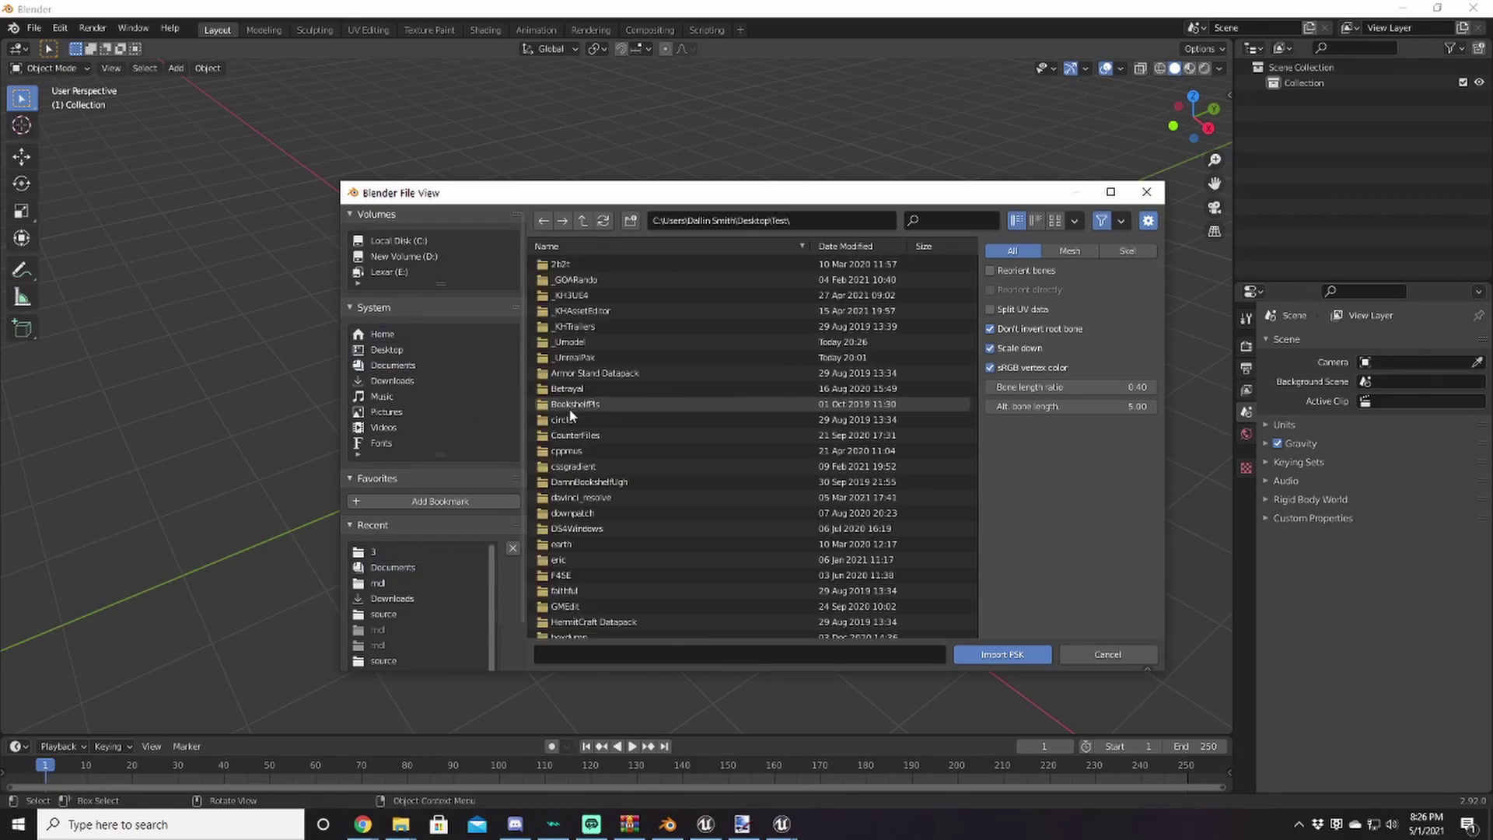
pyautogui.click(577, 342)
pyautogui.click(594, 327)
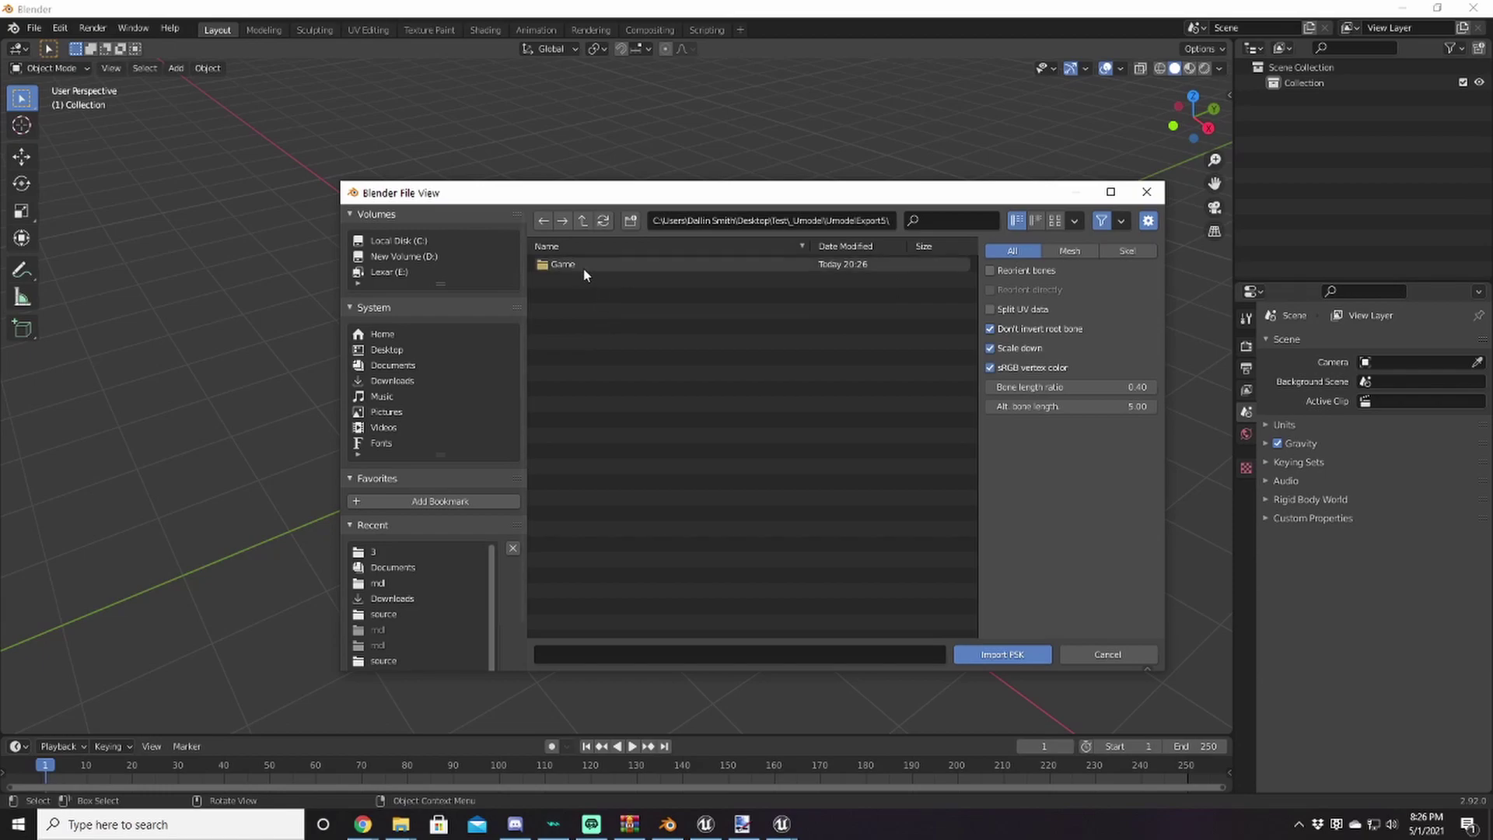
# Browse through the Game folder to w_so010's mdl folder and import w_so010_0.psk
pyautogui.click(566, 263)
pyautogui.click(567, 265)
pyautogui.click(574, 264)
pyautogui.click(567, 263)
pyautogui.click(607, 281)
pyautogui.click(1024, 654)
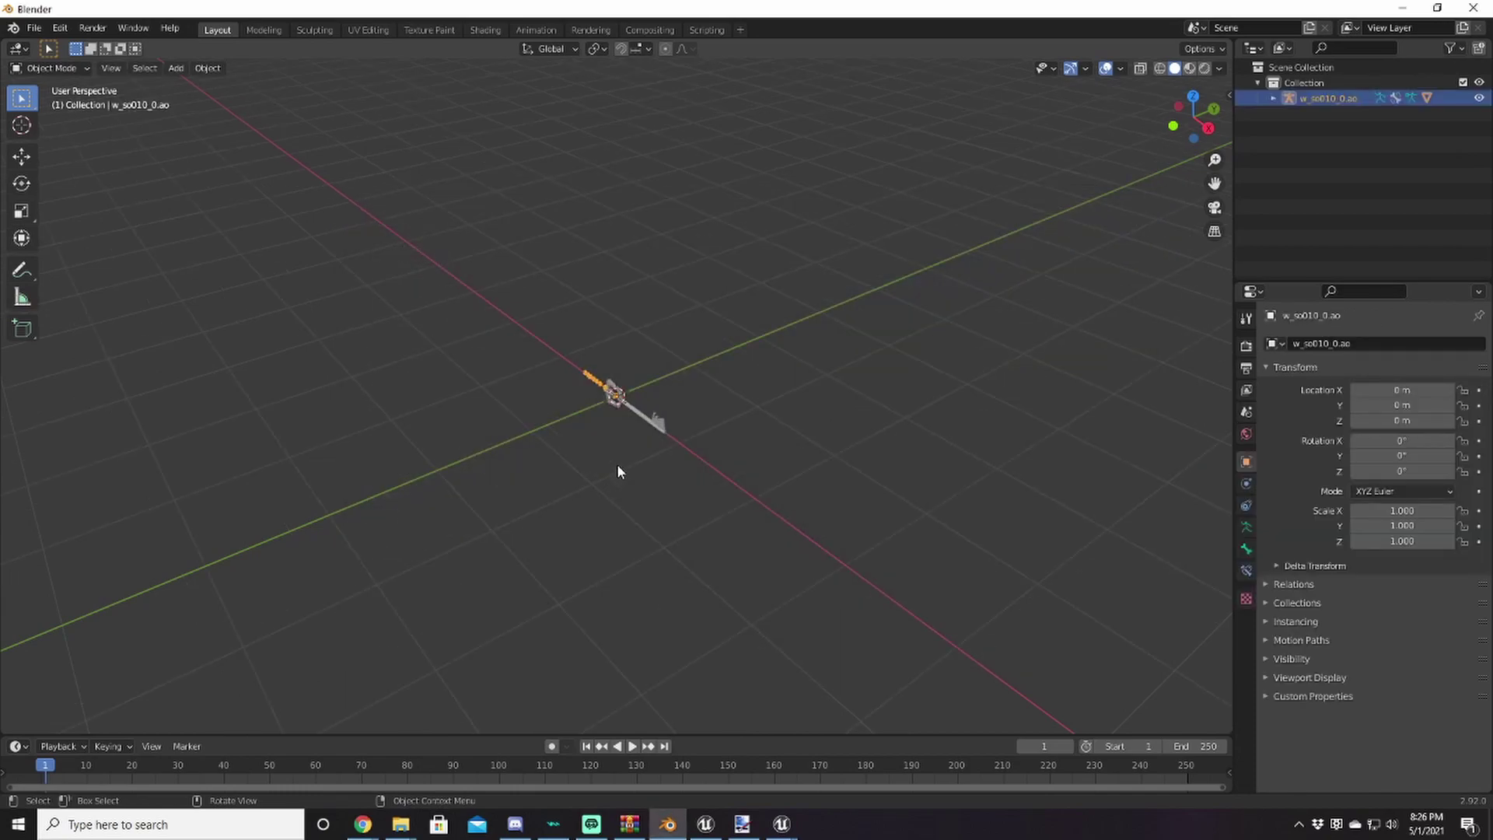
# Set the scale of the imported keyblade armature w_so010_0.ao to 100 on X, Y and Z
pyautogui.scroll(15, 630, 466)
pyautogui.scroll(-5, 641, 466)
pyautogui.moveTo(615, 482); pyautogui.dragTo(777, 474, button='middle')
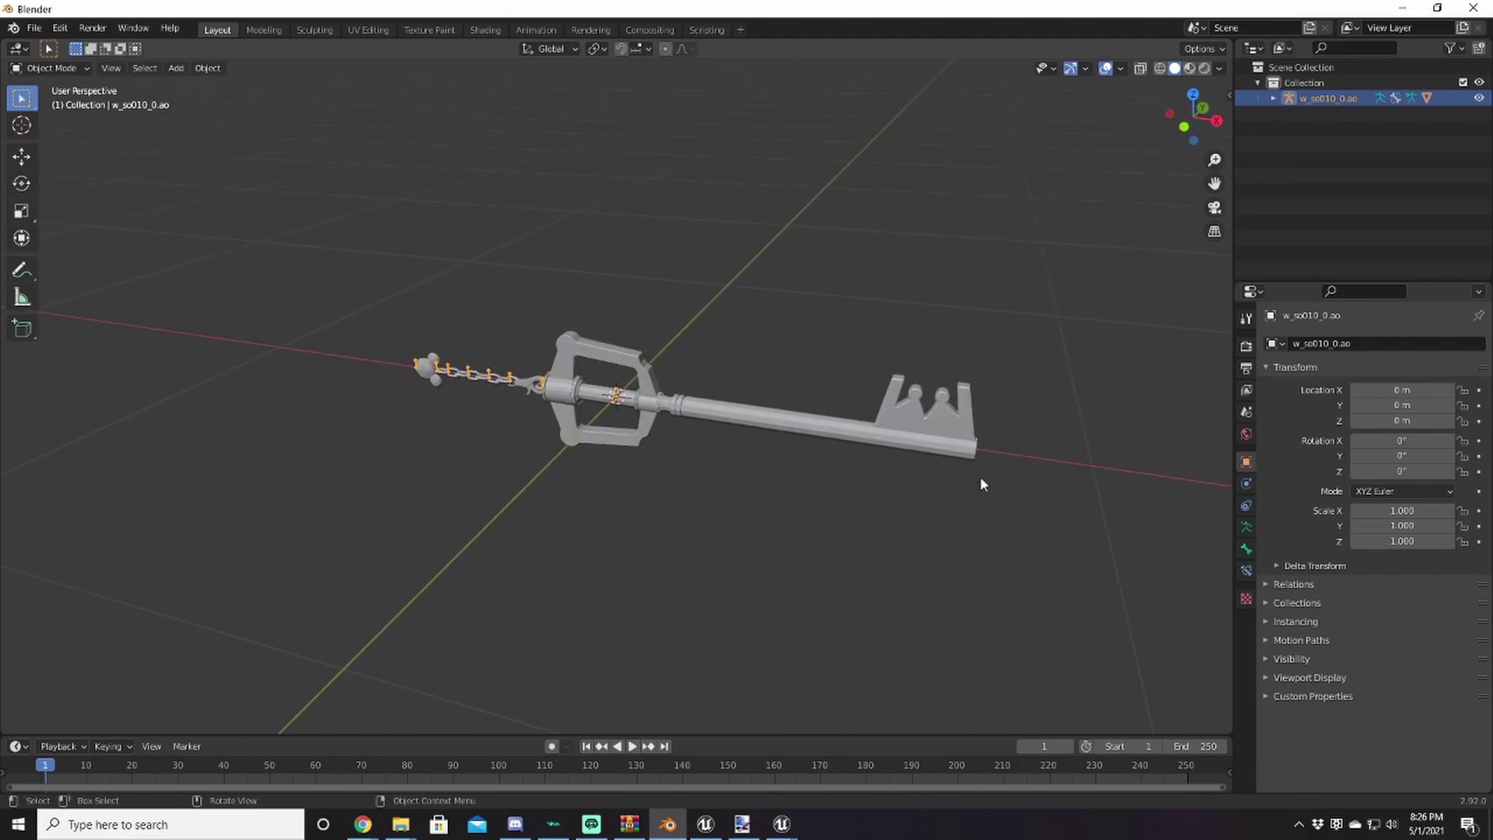
pyautogui.click(1392, 510)
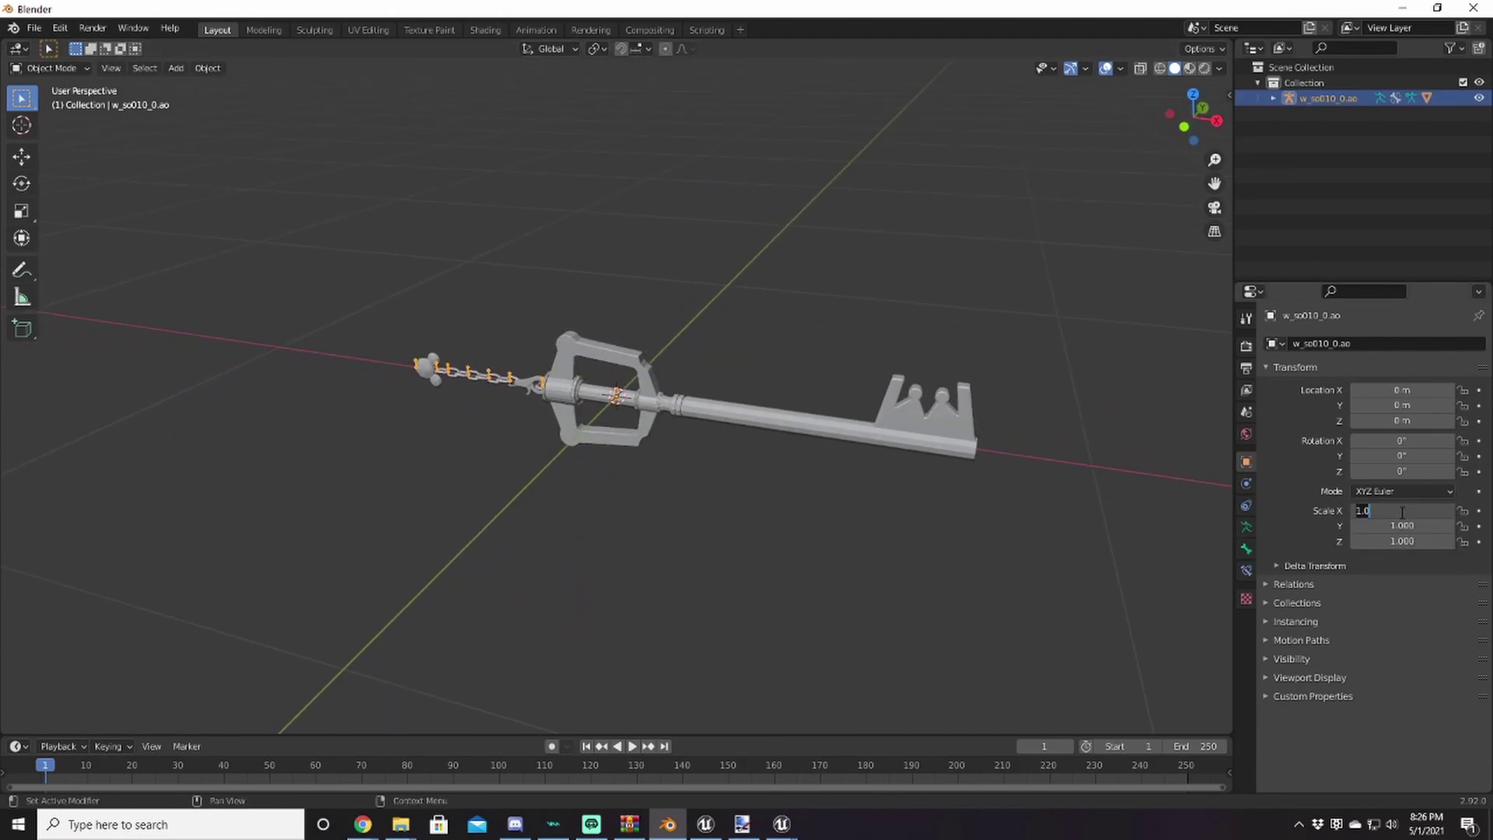
pyautogui.write('100')
pyautogui.press('Tab')
pyautogui.write('100')
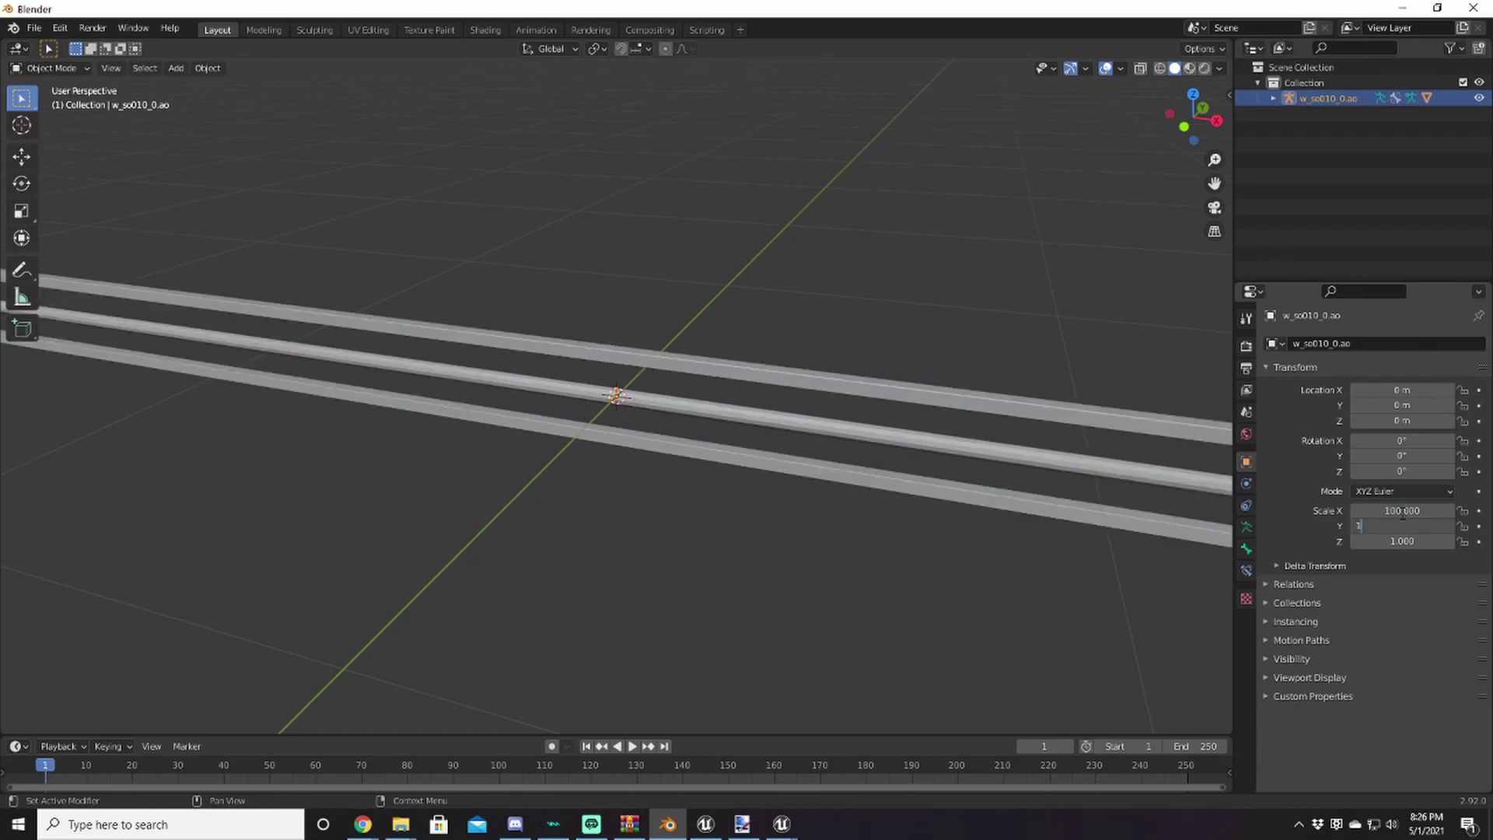
pyautogui.press('Tab')
pyautogui.write('1')
pyautogui.press('Tab')
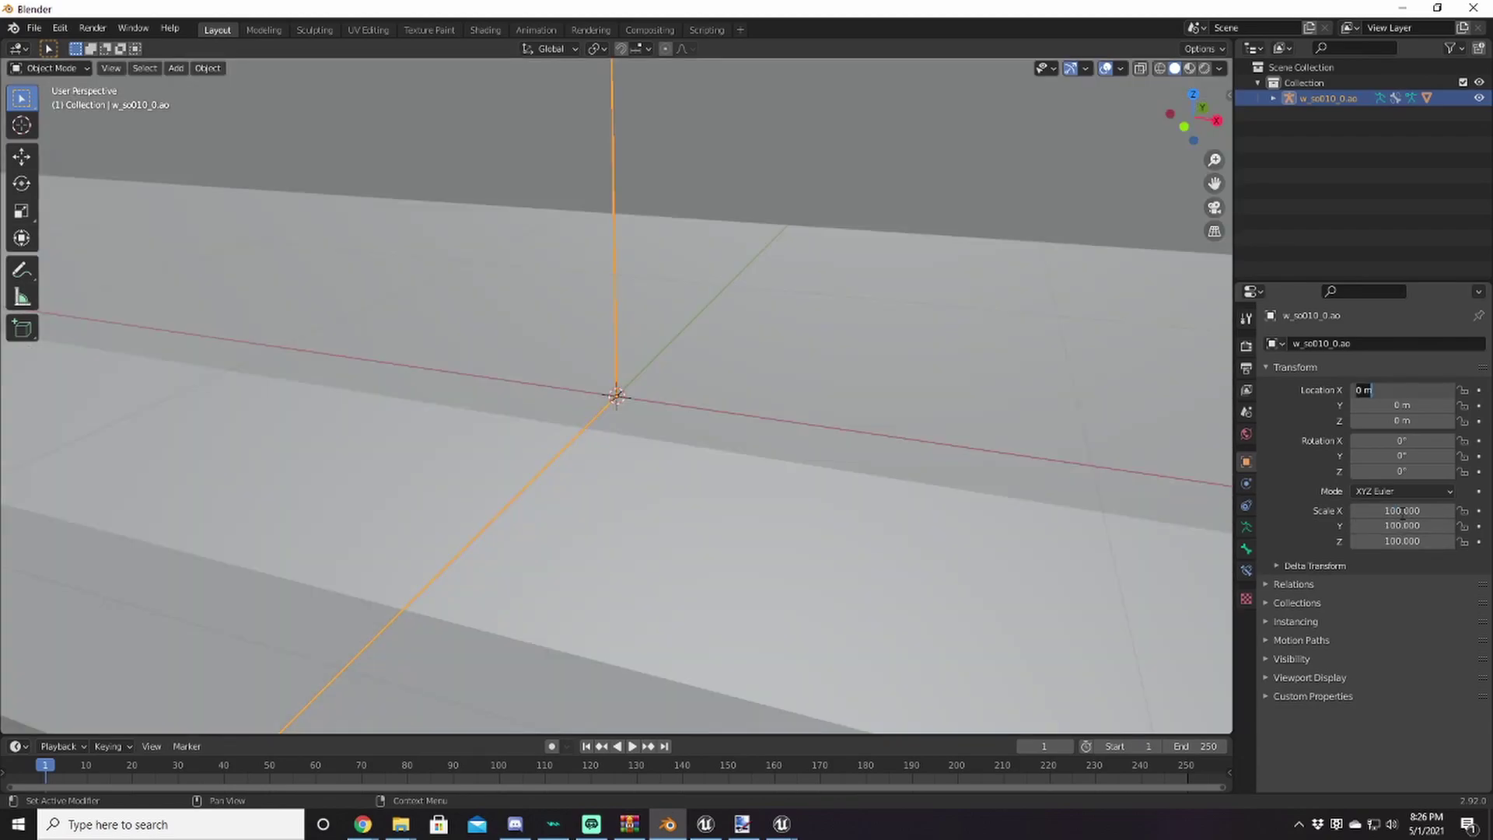
pyautogui.press('Return')
pyautogui.scroll(-10, 667, 363)
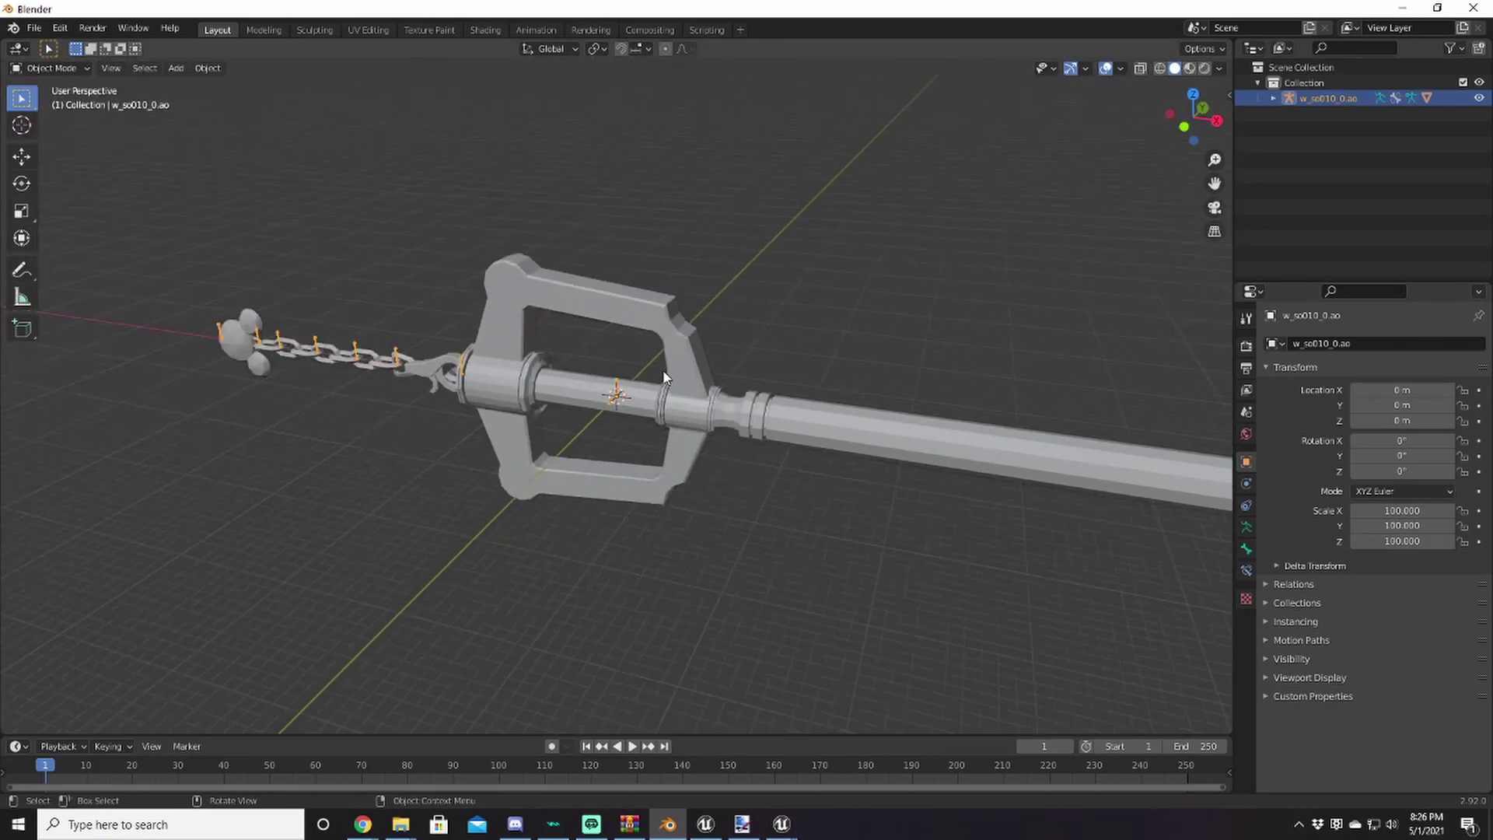
# Apply the object transforms of the enlarged w_so010_0.ao armature
pyautogui.moveTo(664, 373); pyautogui.dragTo(659, 426, button='middle')
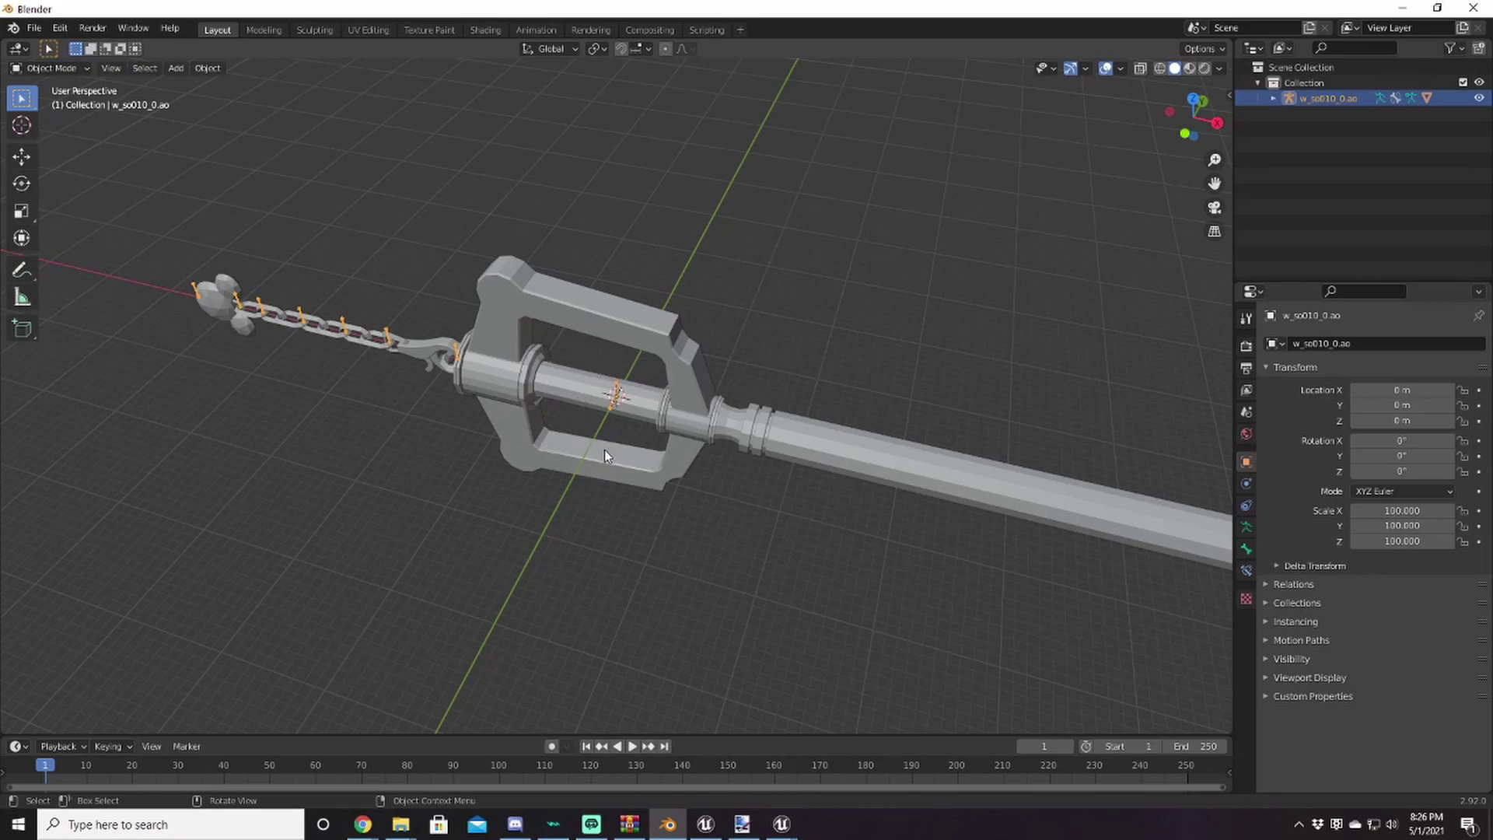
pyautogui.moveTo(716, 555); pyautogui.dragTo(694, 510, button='middle')
pyautogui.scroll(-5, 696, 510)
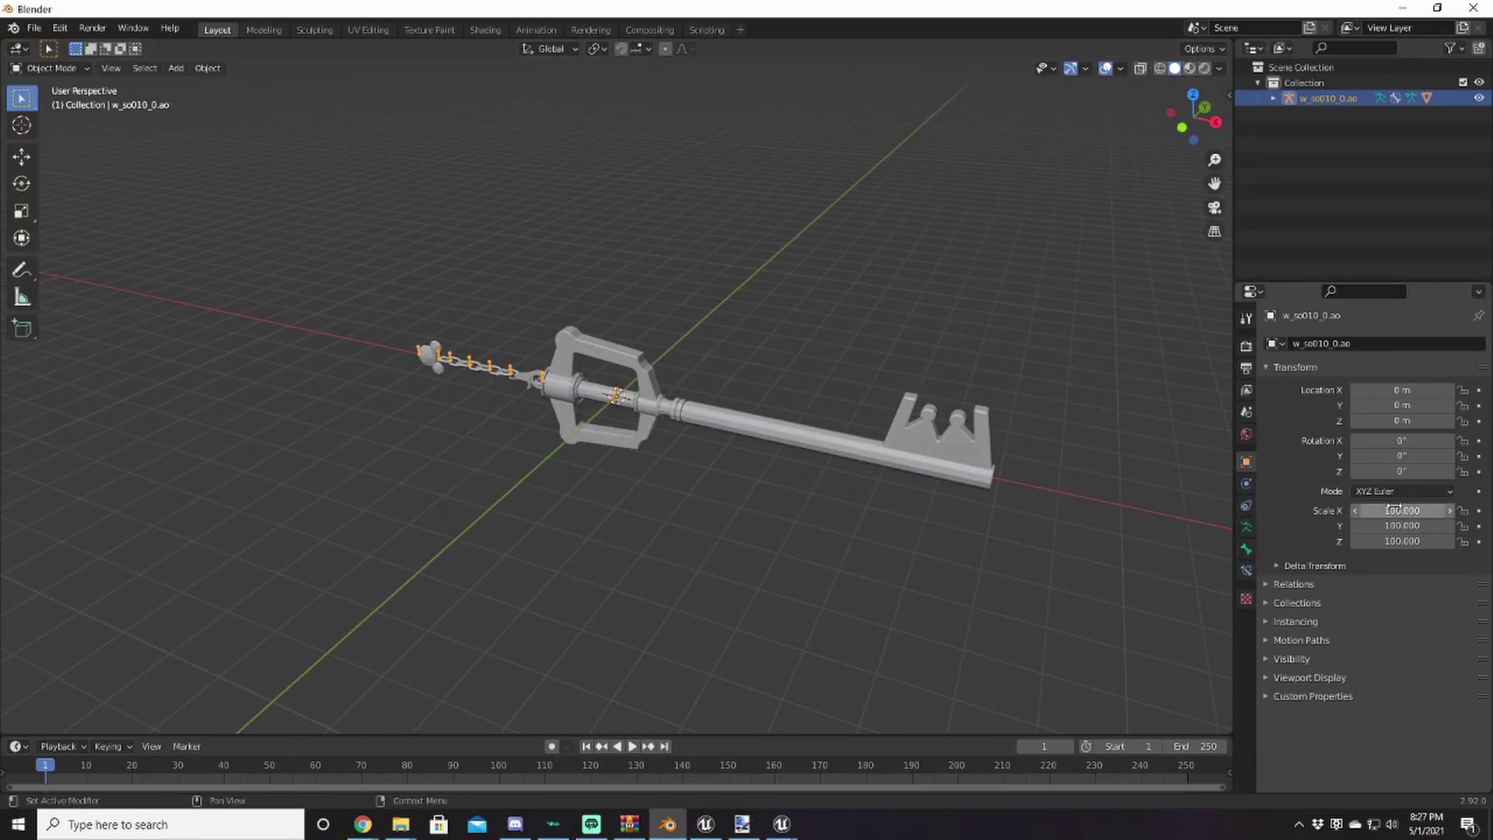
pyautogui.click(205, 70)
pyautogui.moveTo(326, 147)
pyautogui.click(475, 193)
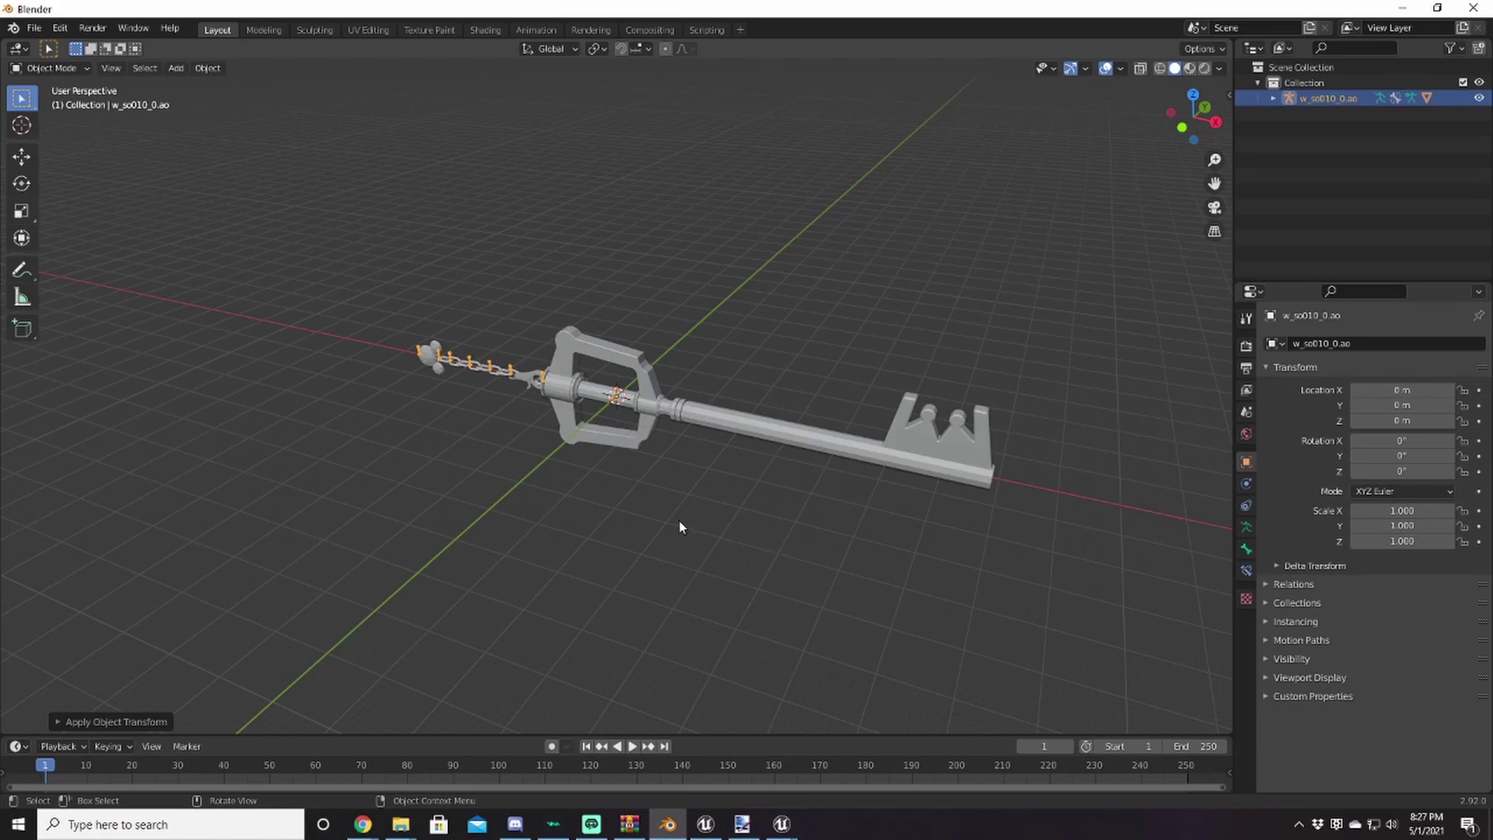
# Import StruggleBatAttack.fbx as FBX from the Desktop folder mymodels/StruggleBats/3 with the default import options
pyautogui.moveTo(673, 513); pyautogui.dragTo(620, 506, button='middle')
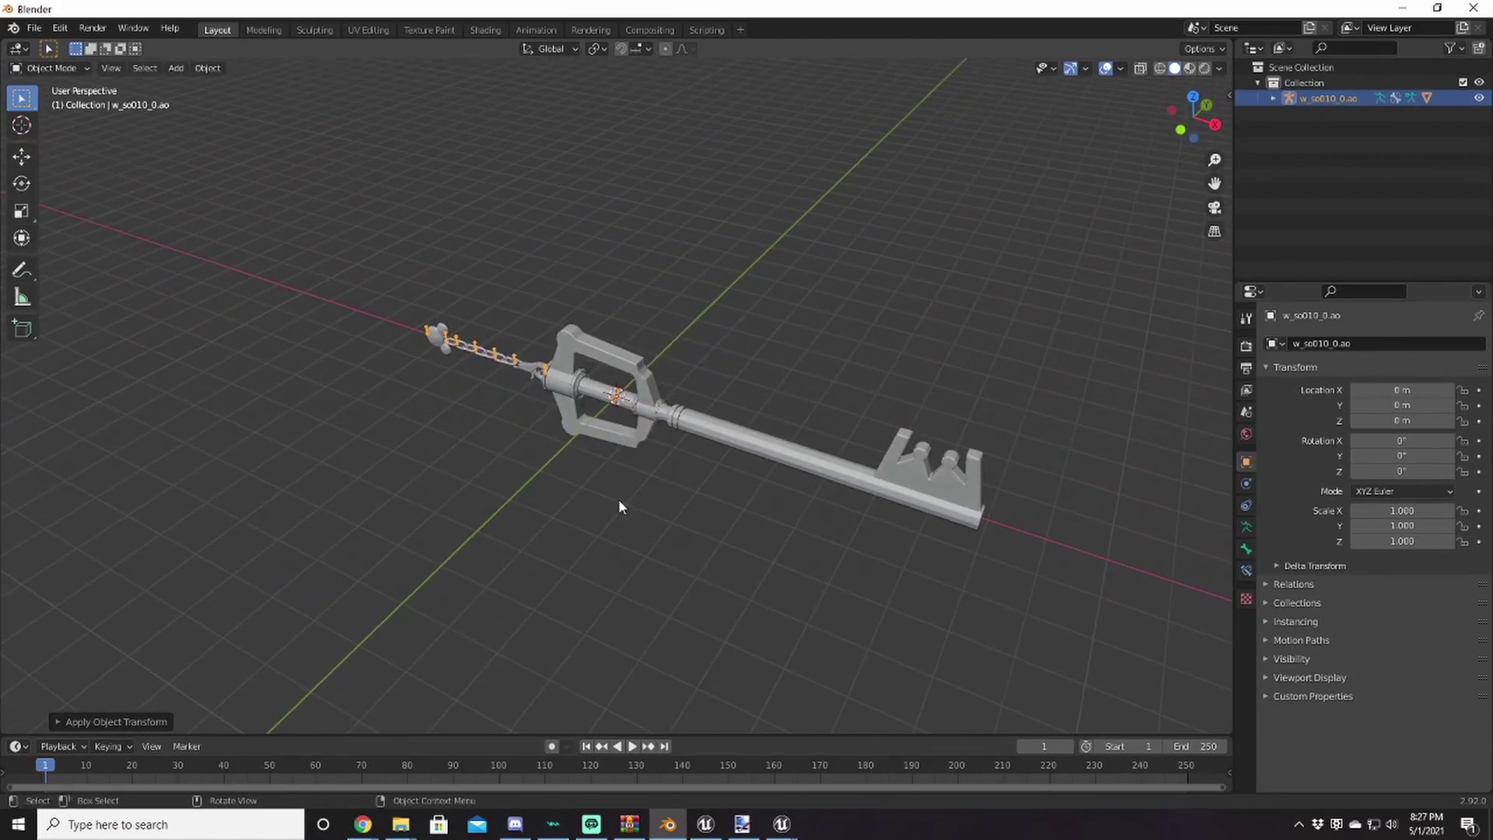
pyautogui.click(37, 29)
pyautogui.click(41, 29)
pyautogui.click(40, 28)
pyautogui.moveTo(110, 236)
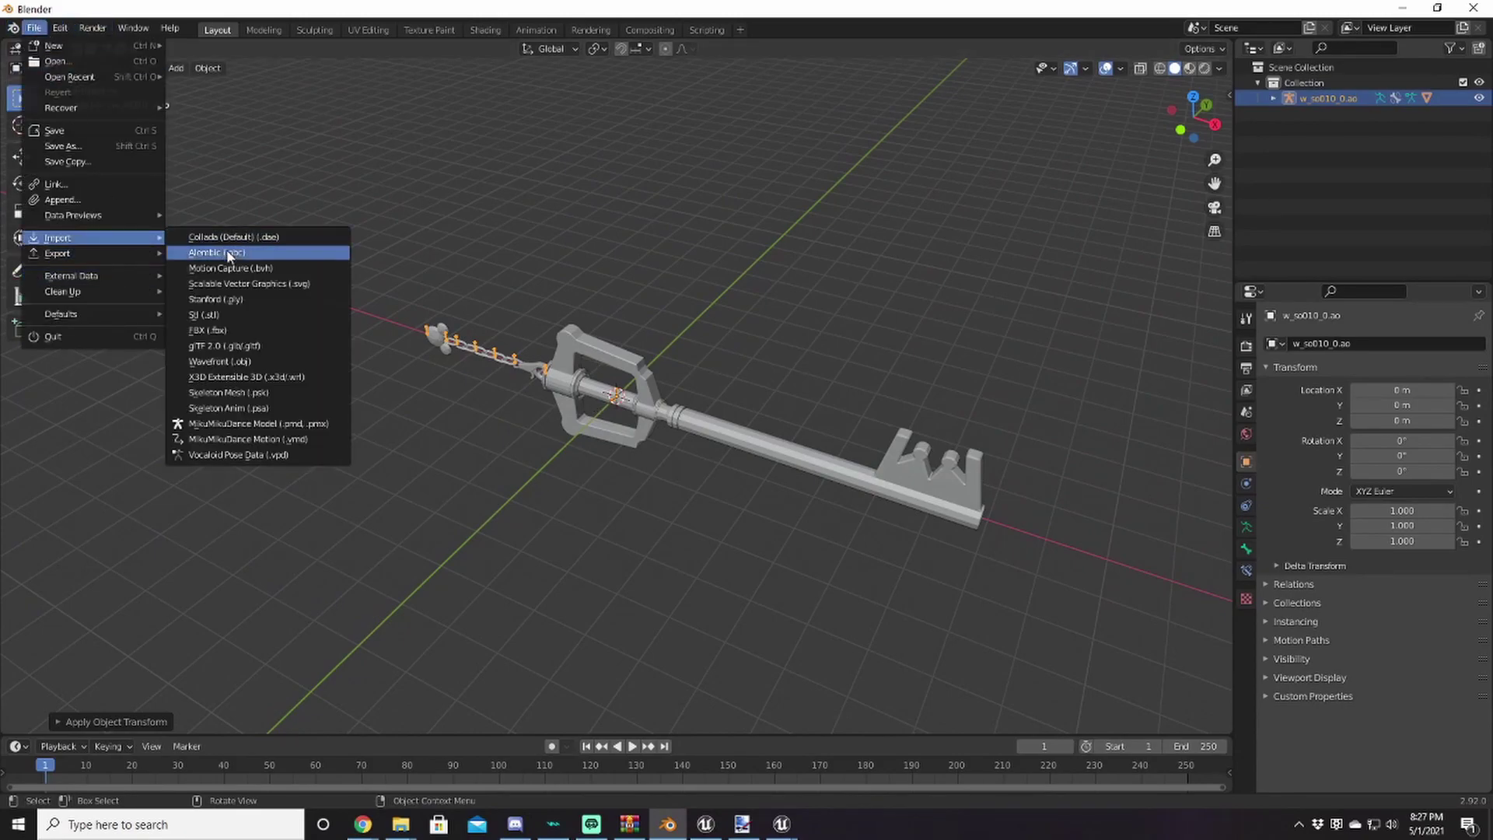
pyautogui.click(254, 329)
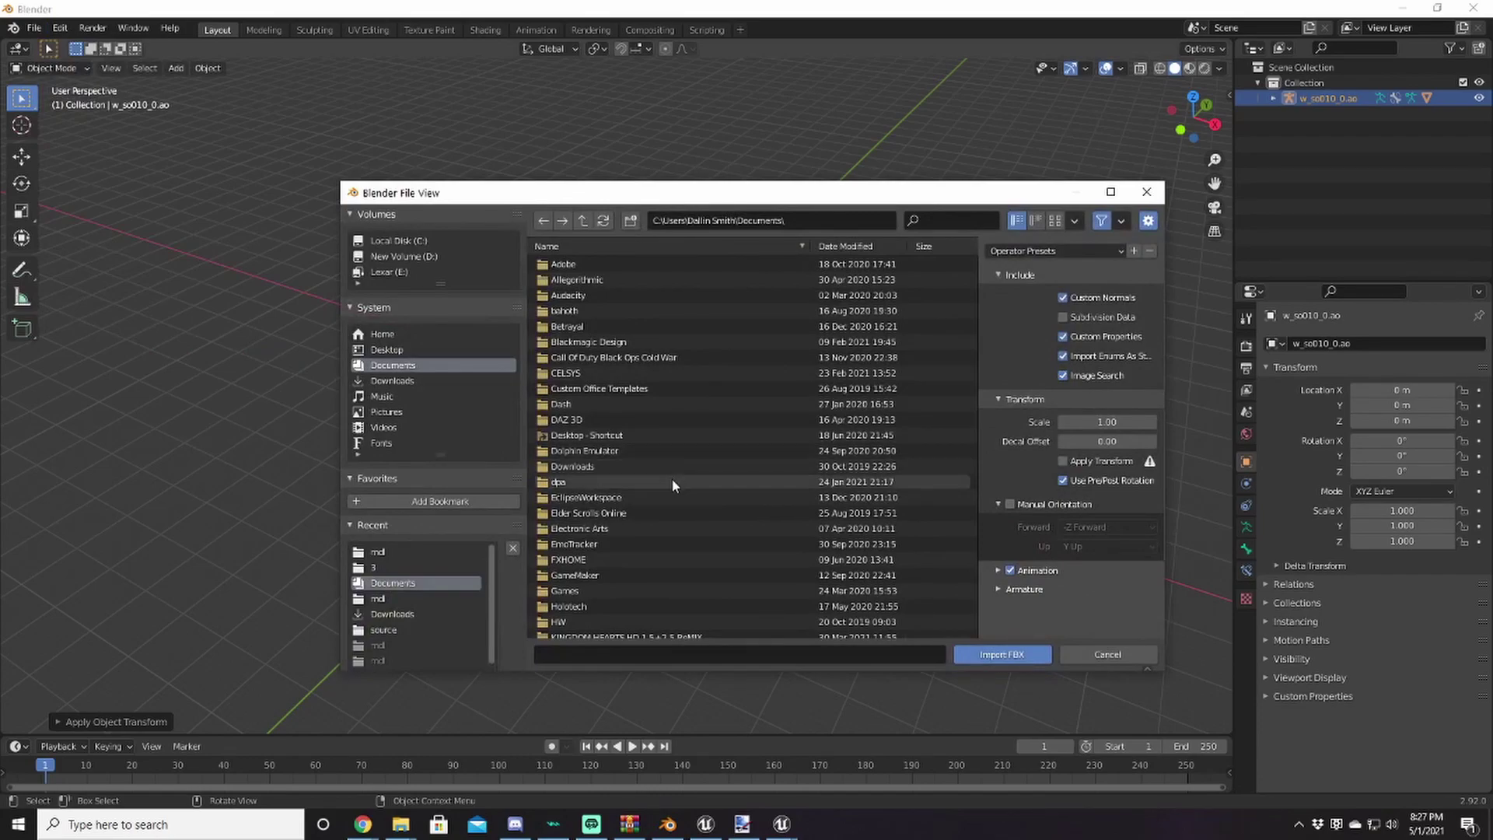
pyautogui.click(400, 349)
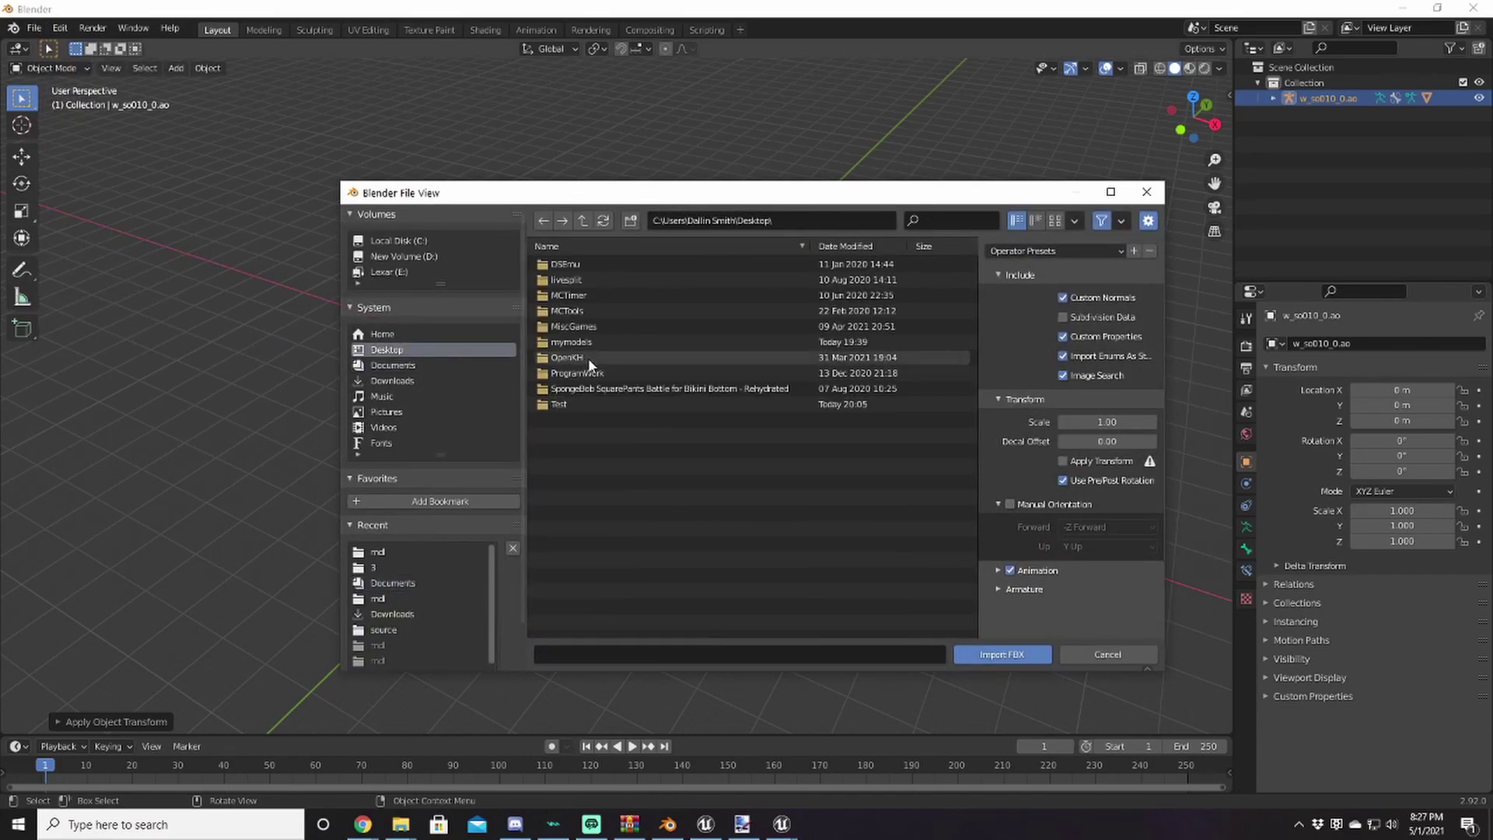
pyautogui.click(599, 341)
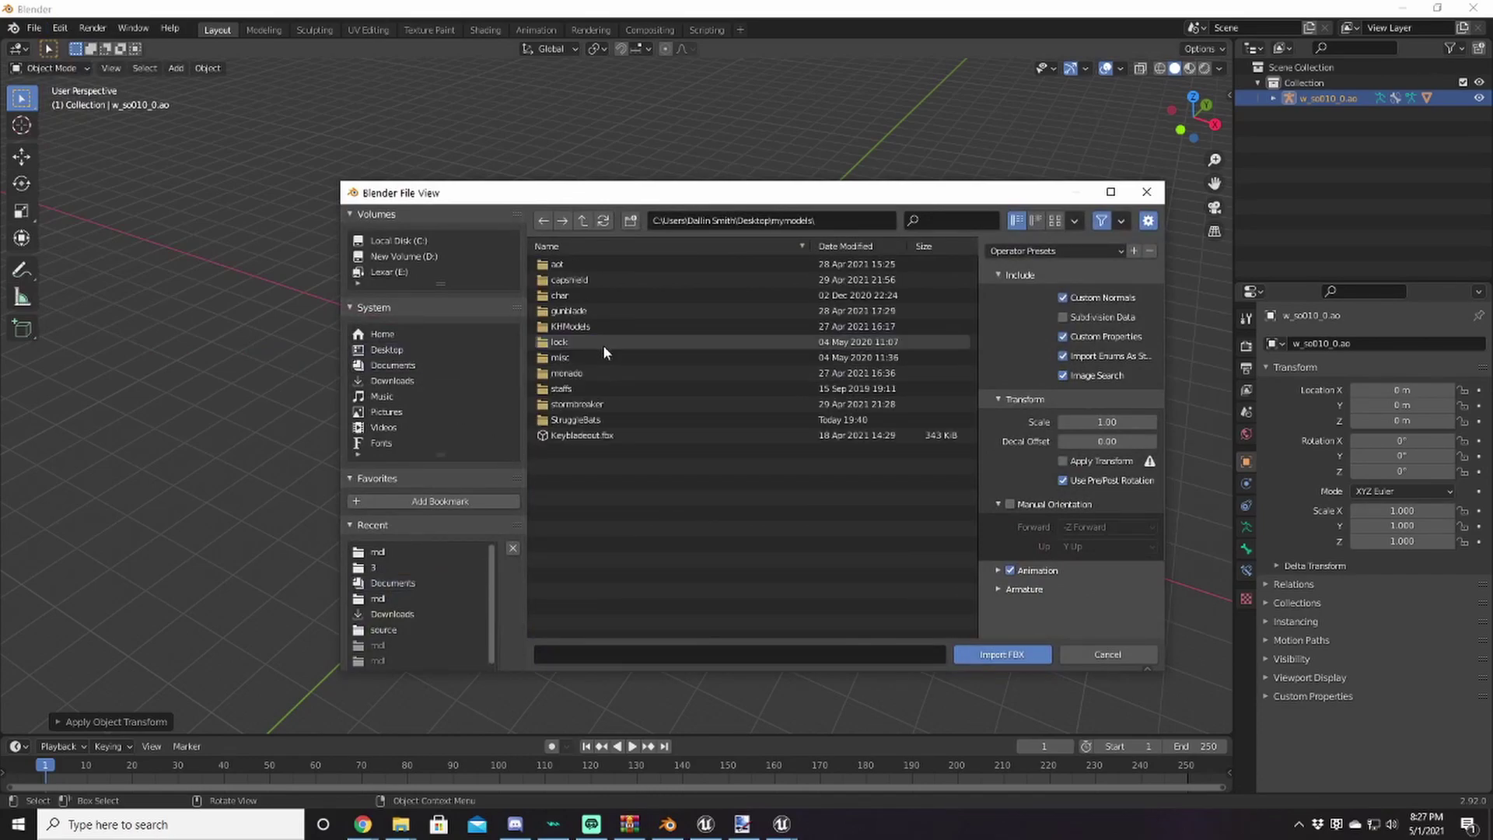
pyautogui.click(625, 419)
pyautogui.click(580, 295)
pyautogui.doubleClick(600, 266)
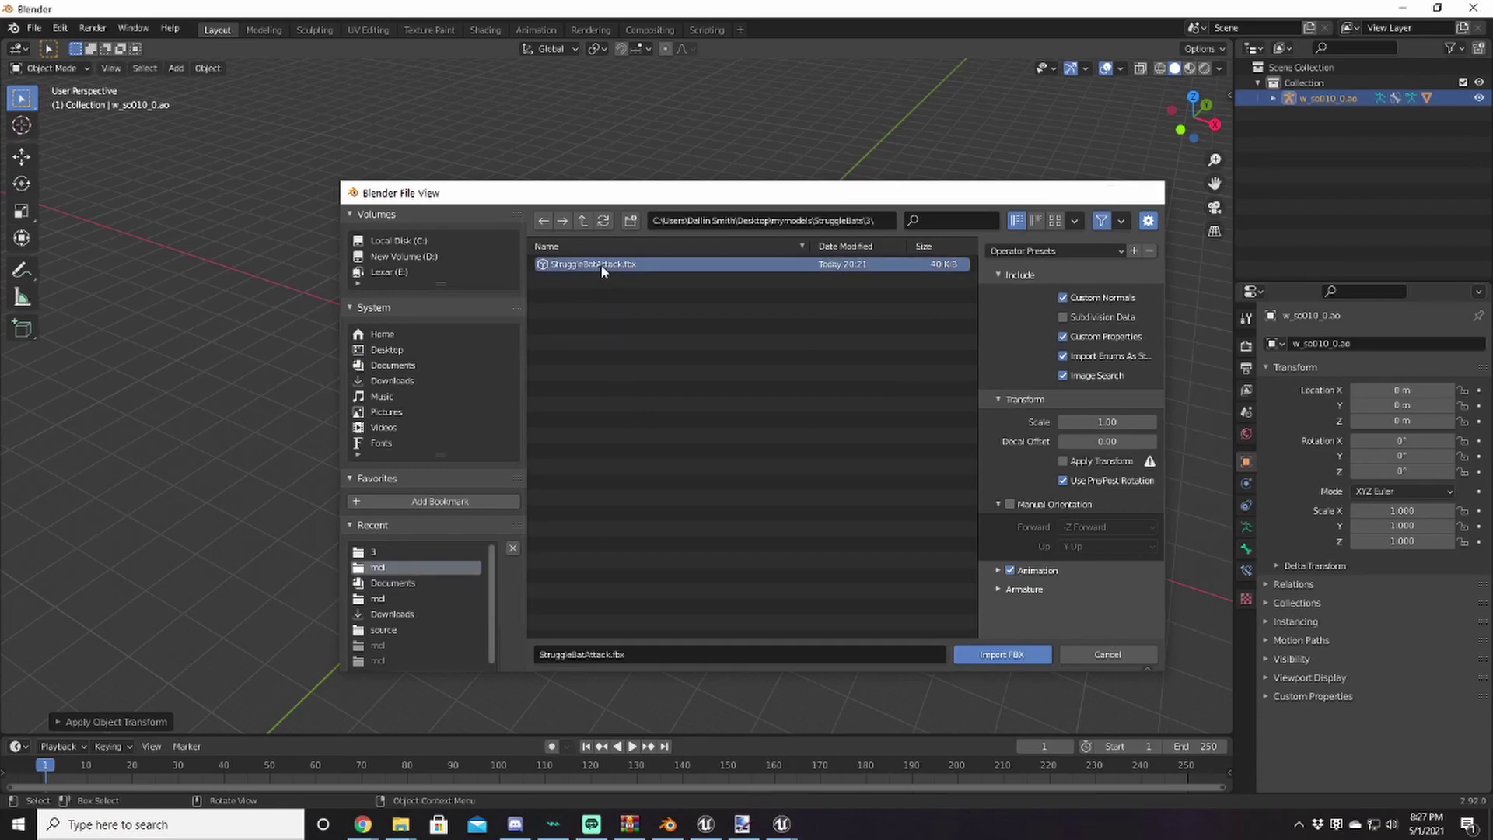
# Delete the Light and Camera objects that came with the bat import
pyautogui.moveTo(659, 415); pyautogui.dragTo(531, 551, button='middle')
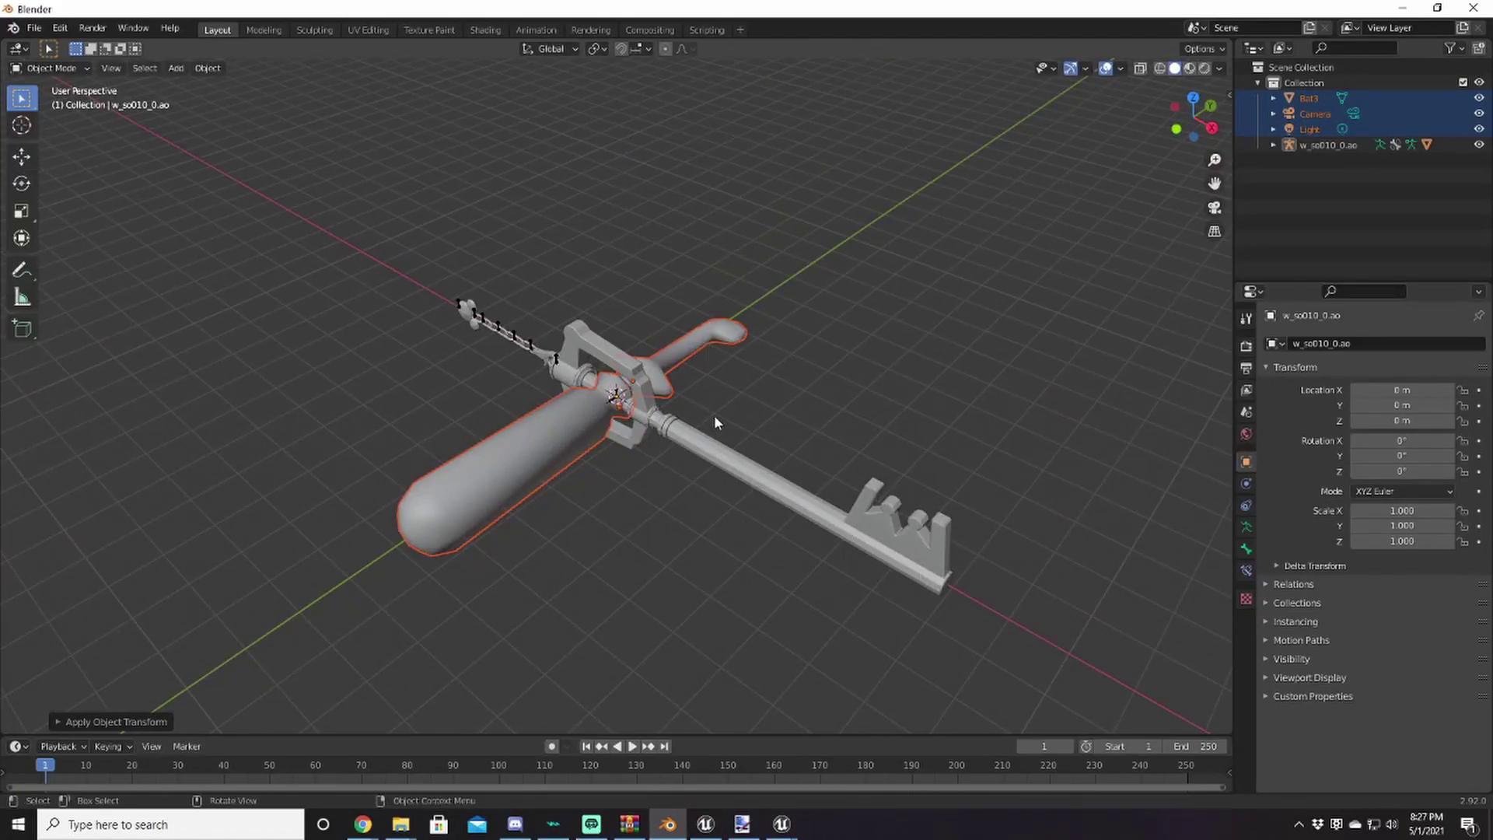
pyautogui.click(1304, 128)
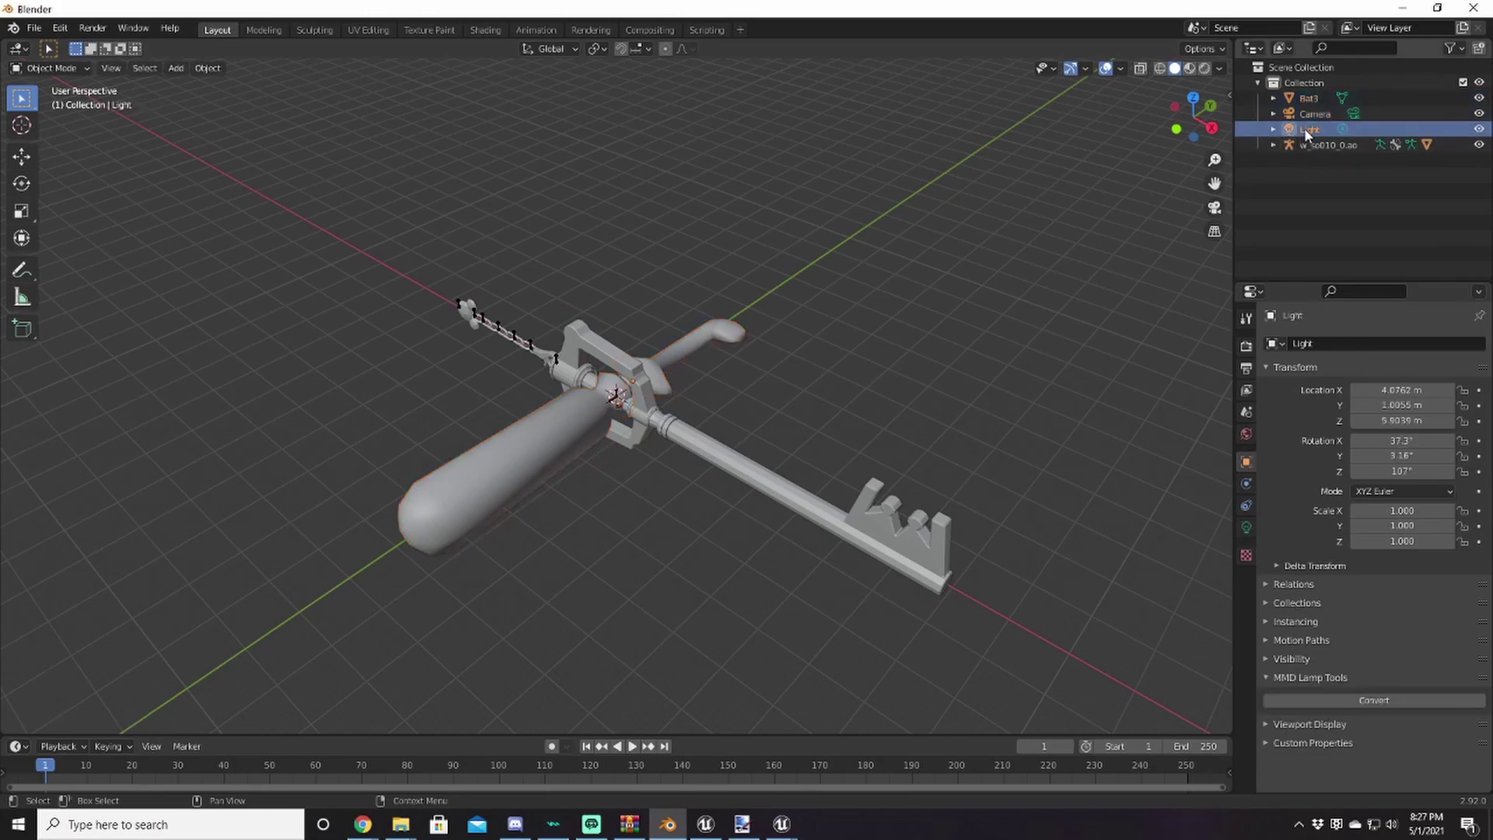
pyautogui.press('Delete')
pyautogui.click(1322, 114)
pyautogui.press('Delete')
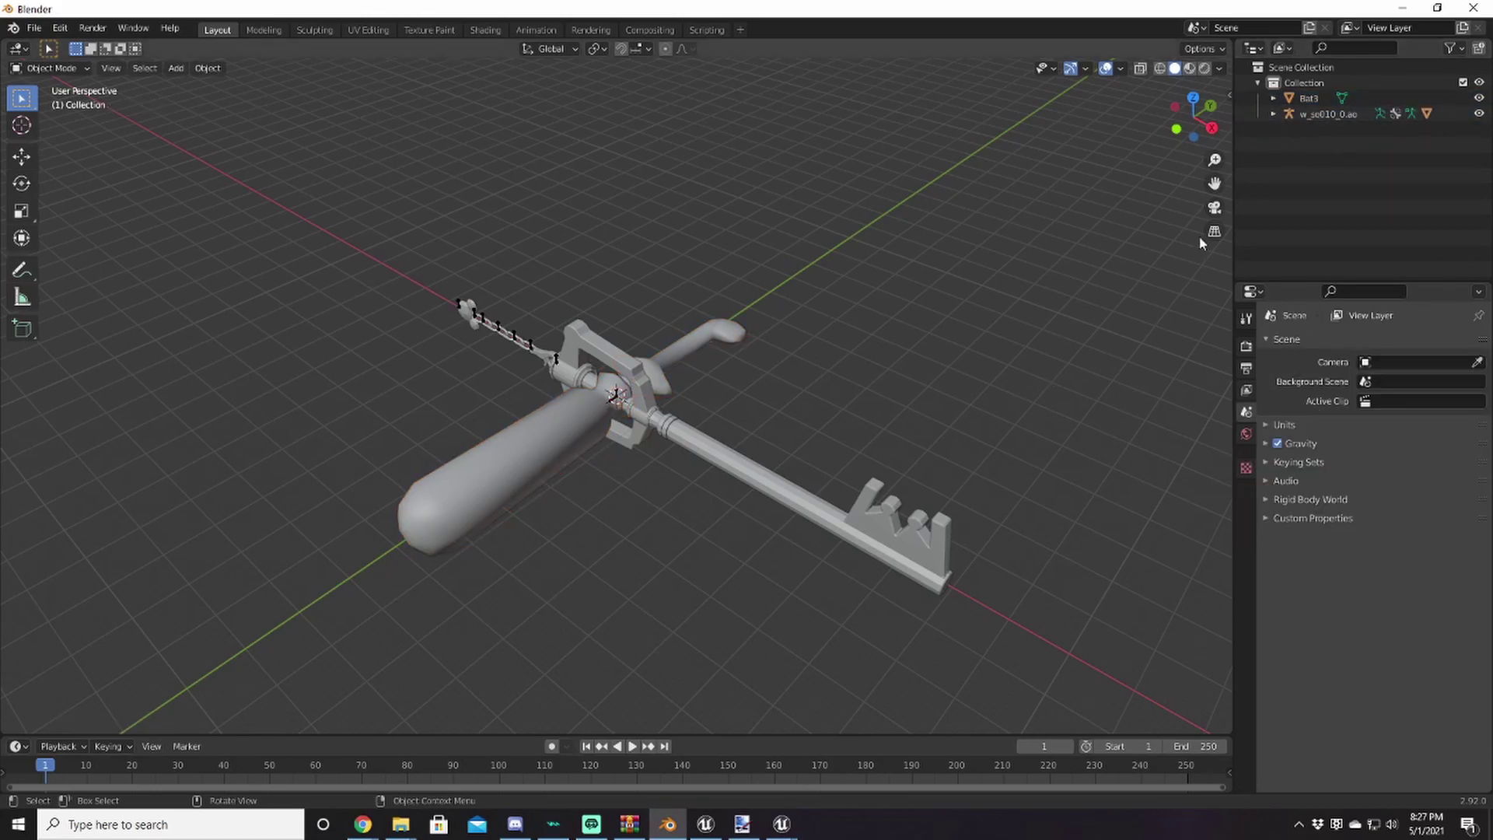
# Rotate Bat3 freehand to about -82° in Y and 97.5° in Z, roughly in line with the keyblade
pyautogui.moveTo(622, 388); pyautogui.dragTo(849, 445, button='middle')
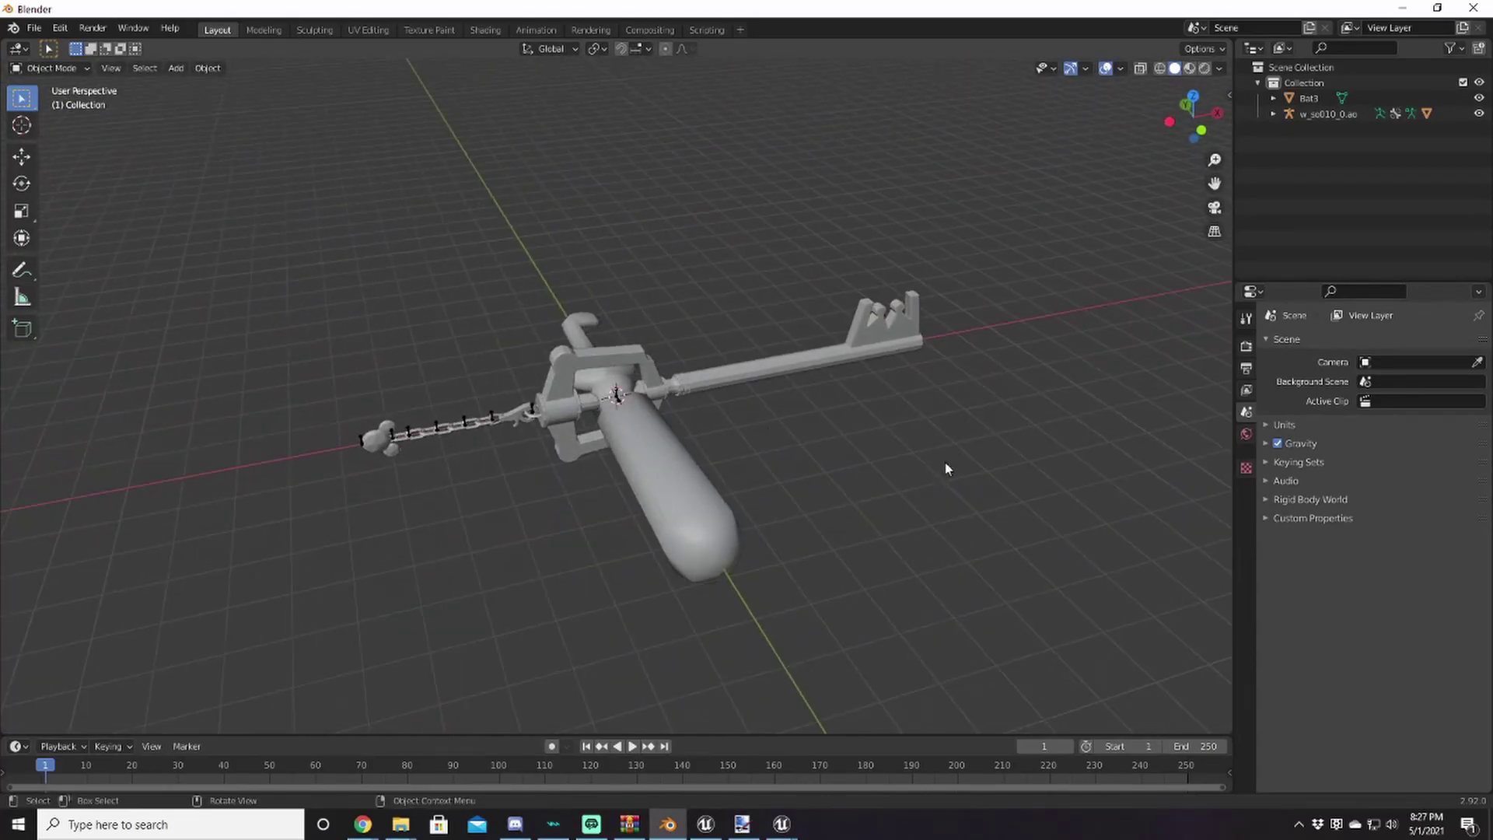
pyautogui.click(21, 156)
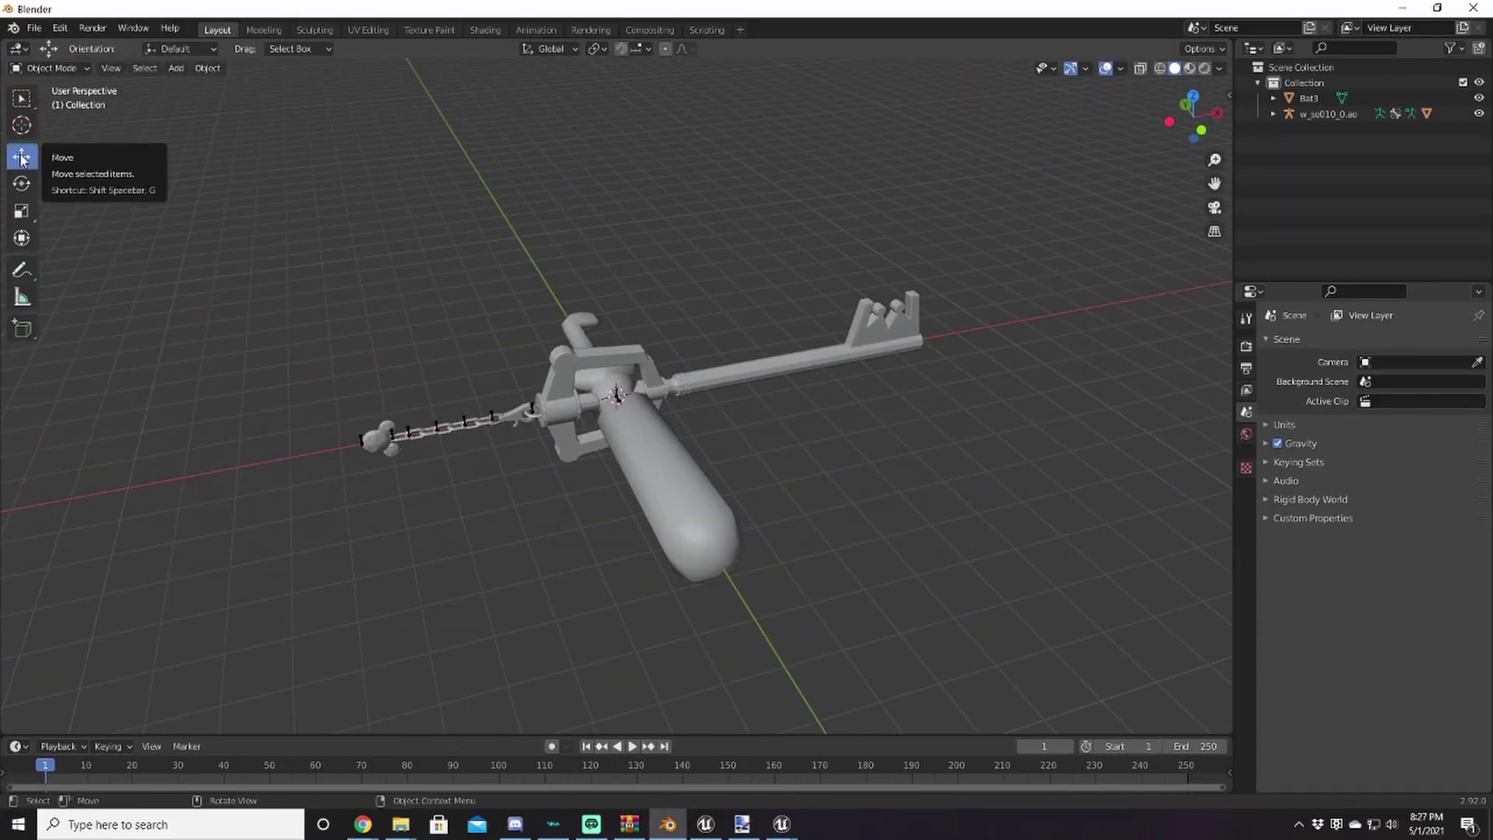
pyautogui.click(30, 185)
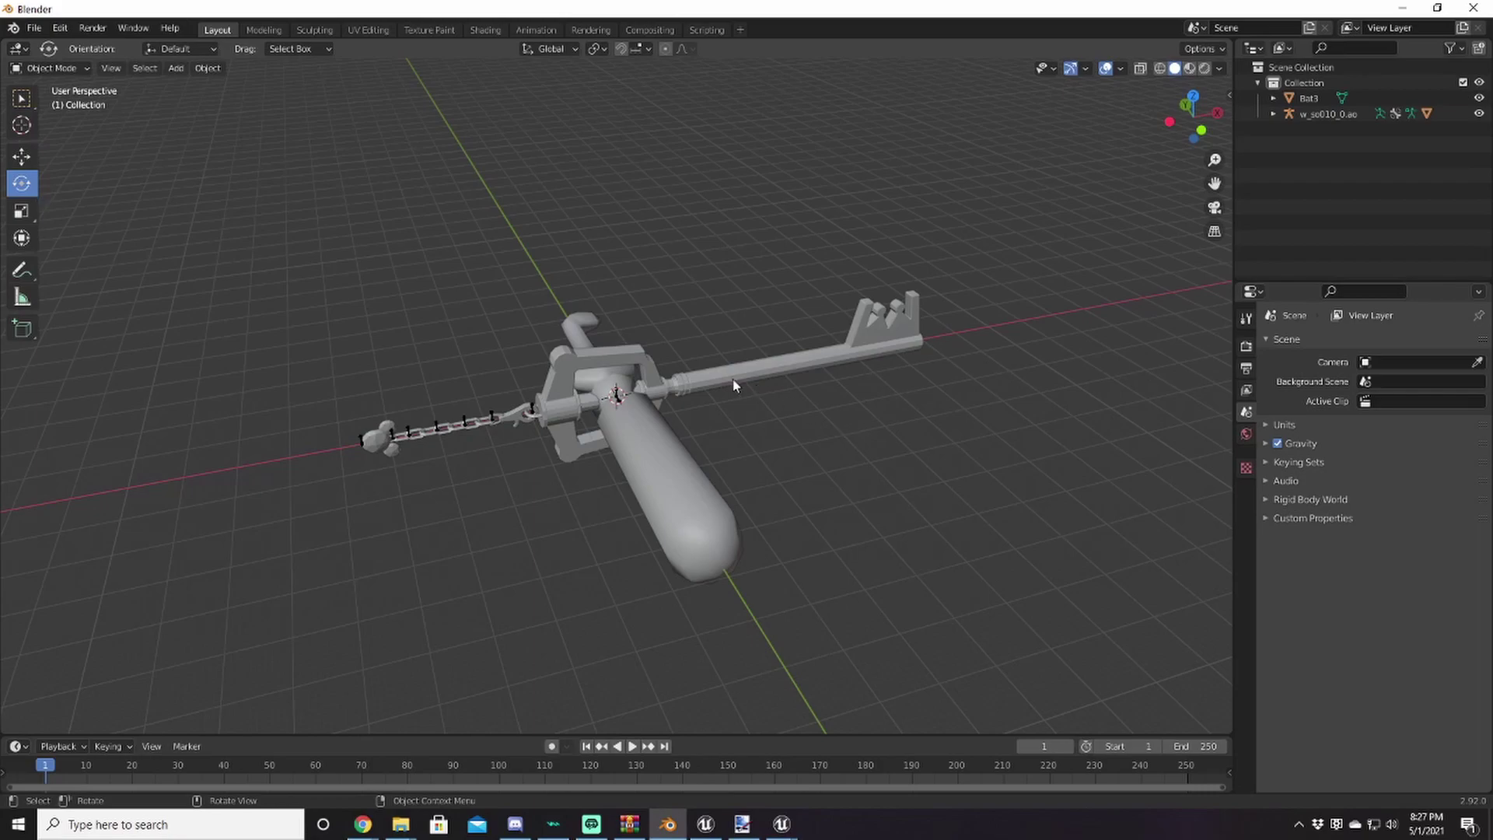
pyautogui.click(665, 404)
pyautogui.moveTo(646, 421); pyautogui.dragTo(758, 222)
pyautogui.moveTo(622, 432)
pyautogui.mouseDown()
pyautogui.moveTo(634, 451)
pyautogui.moveTo(648, 441)
pyautogui.mouseUp()
# Set Bat3's rotation to exactly 90° in X, -90° in Y and 90° in Z
pyautogui.doubleClick(1422, 440)
pyautogui.write('90')
pyautogui.press('Tab')
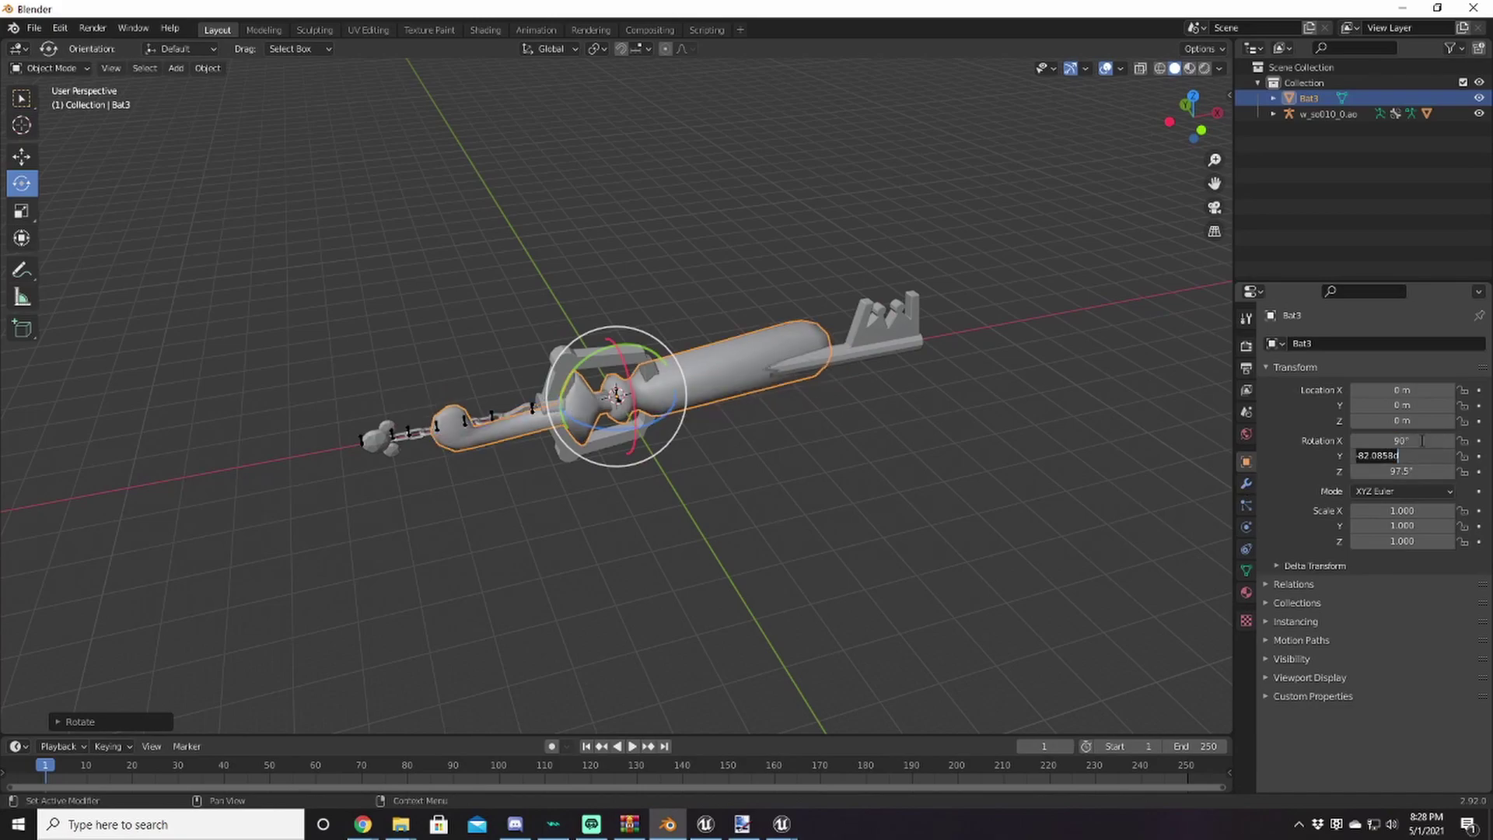
pyautogui.press('BackSpace')
pyautogui.press('Tab')
pyautogui.press('BackSpace')
pyautogui.write('90')
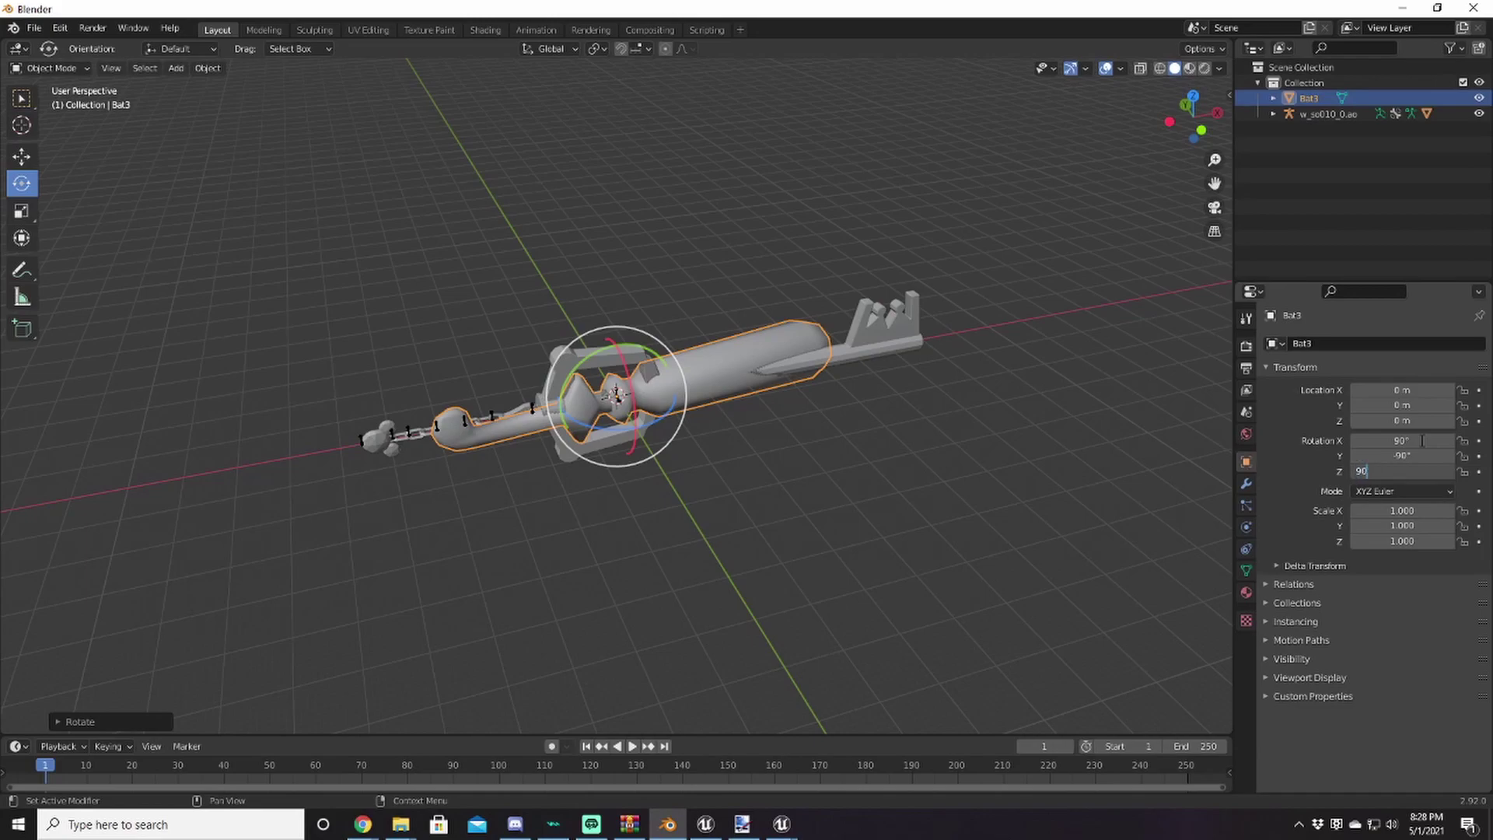
pyautogui.press('Return')
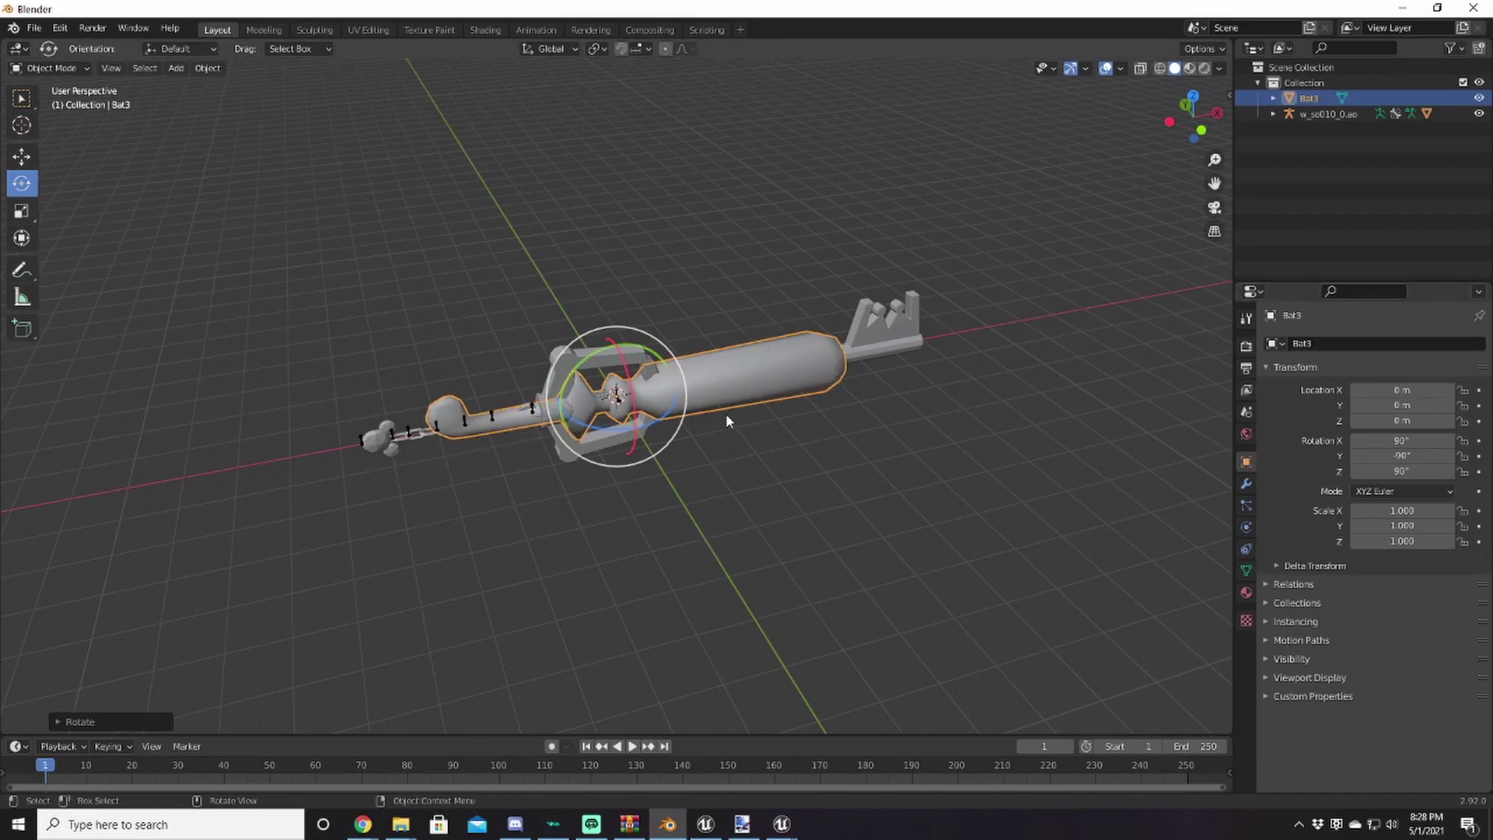
# Move Bat3 along the X axis to about 23.1 m so its handle overlaps the keyblade's handle
pyautogui.click(625, 175)
pyautogui.moveTo(625, 175); pyautogui.dragTo(797, 377, button='middle')
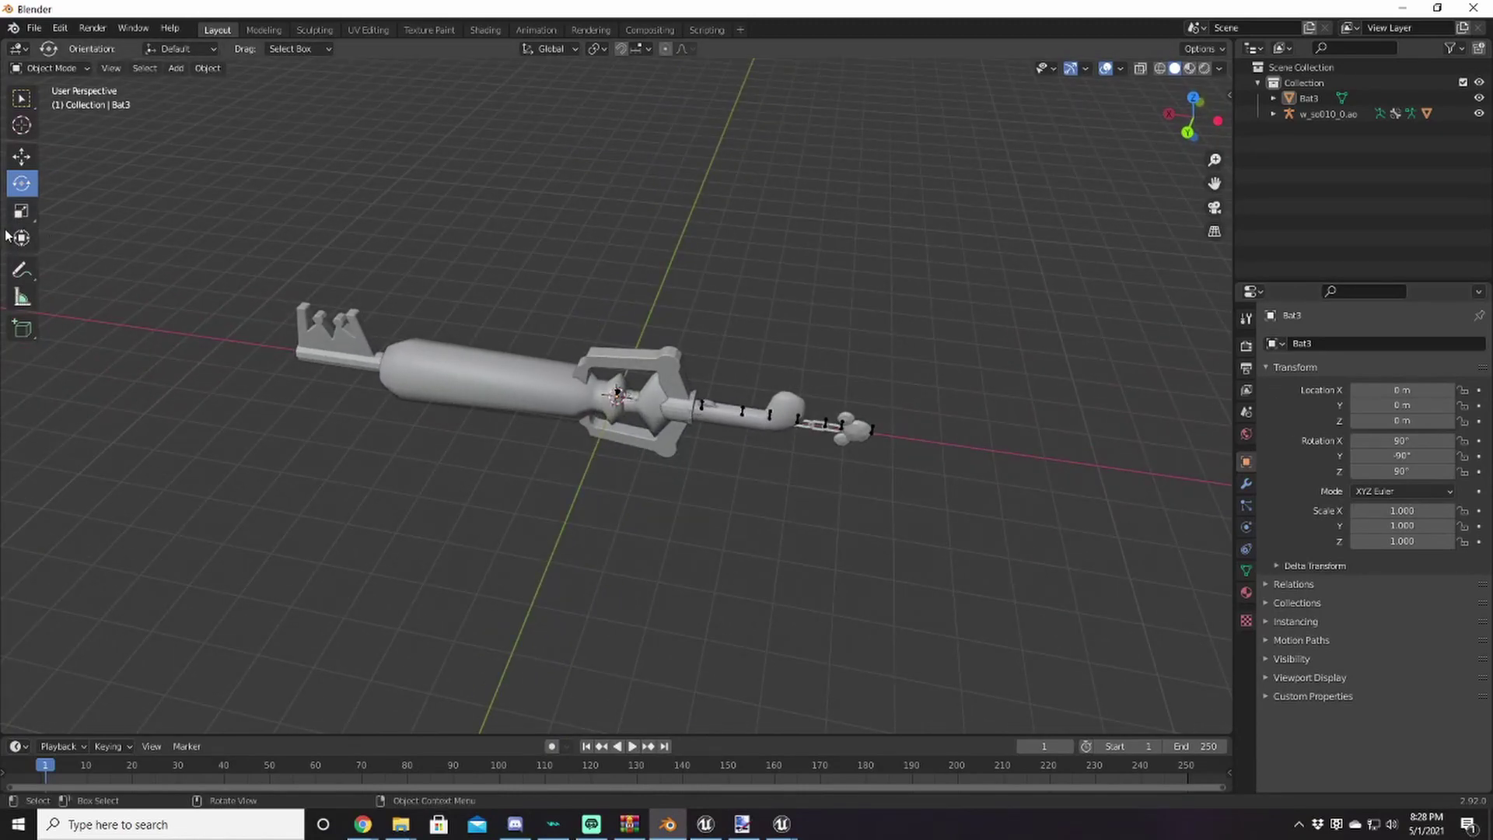
pyautogui.click(21, 156)
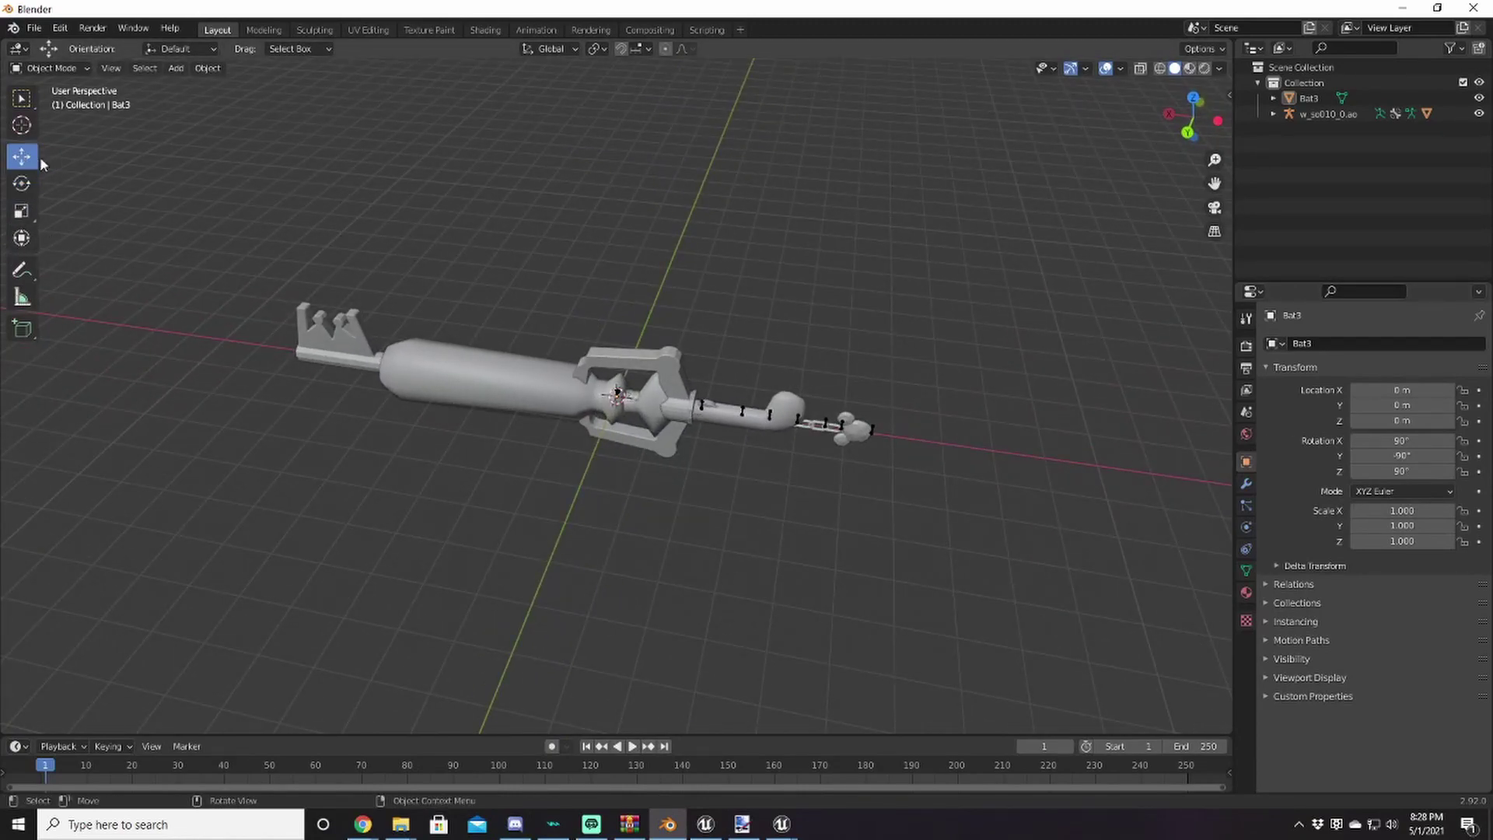
pyautogui.click(505, 388)
pyautogui.moveTo(567, 394); pyautogui.dragTo(463, 375)
pyautogui.rightClick(462, 441)
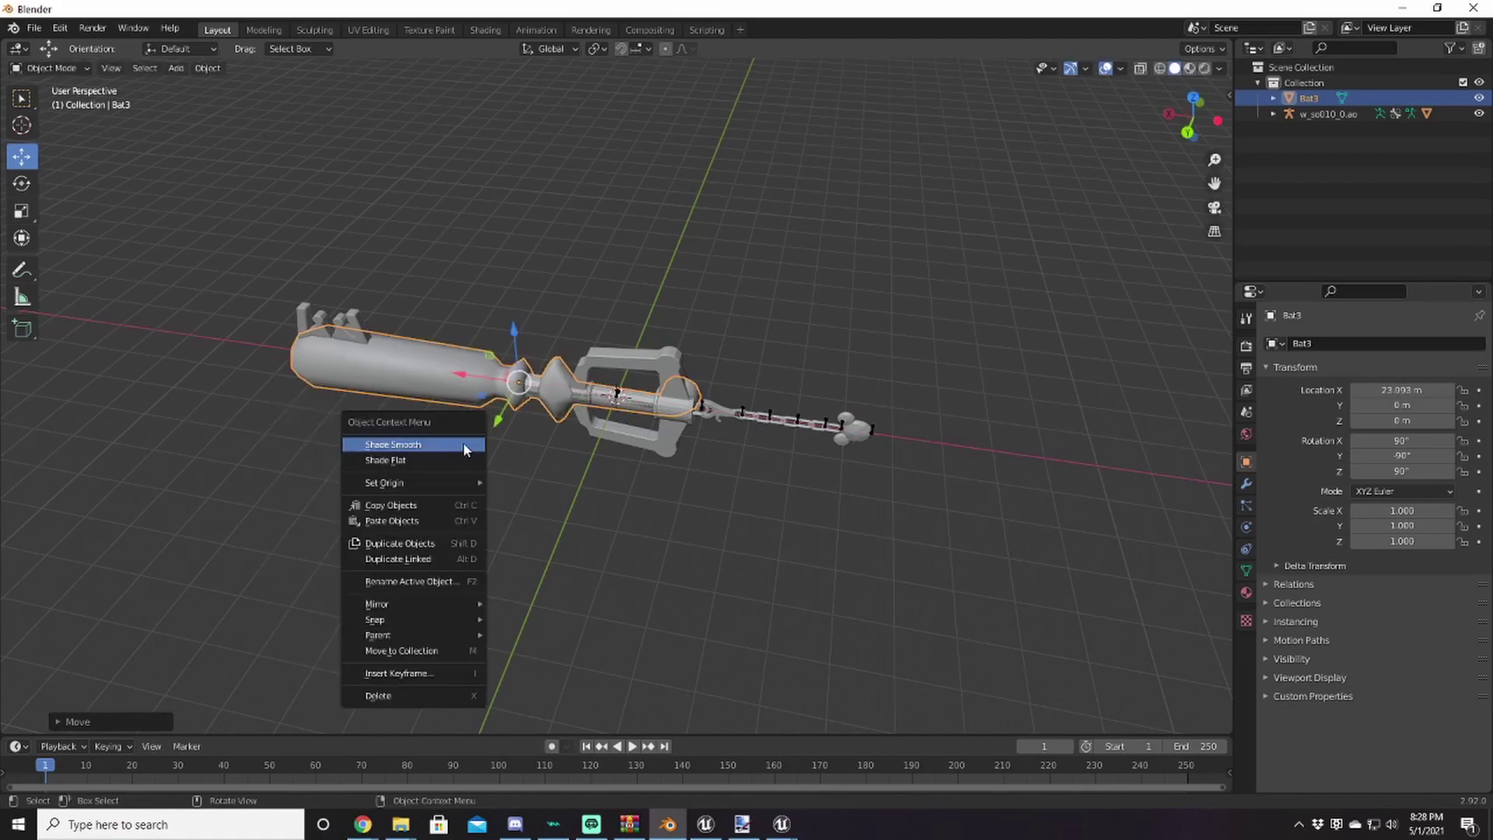
pyautogui.rightClick(463, 444)
pyautogui.rightClick(620, 421)
pyautogui.rightClick(620, 421)
pyautogui.rightClick(433, 438)
pyautogui.rightClick(433, 438)
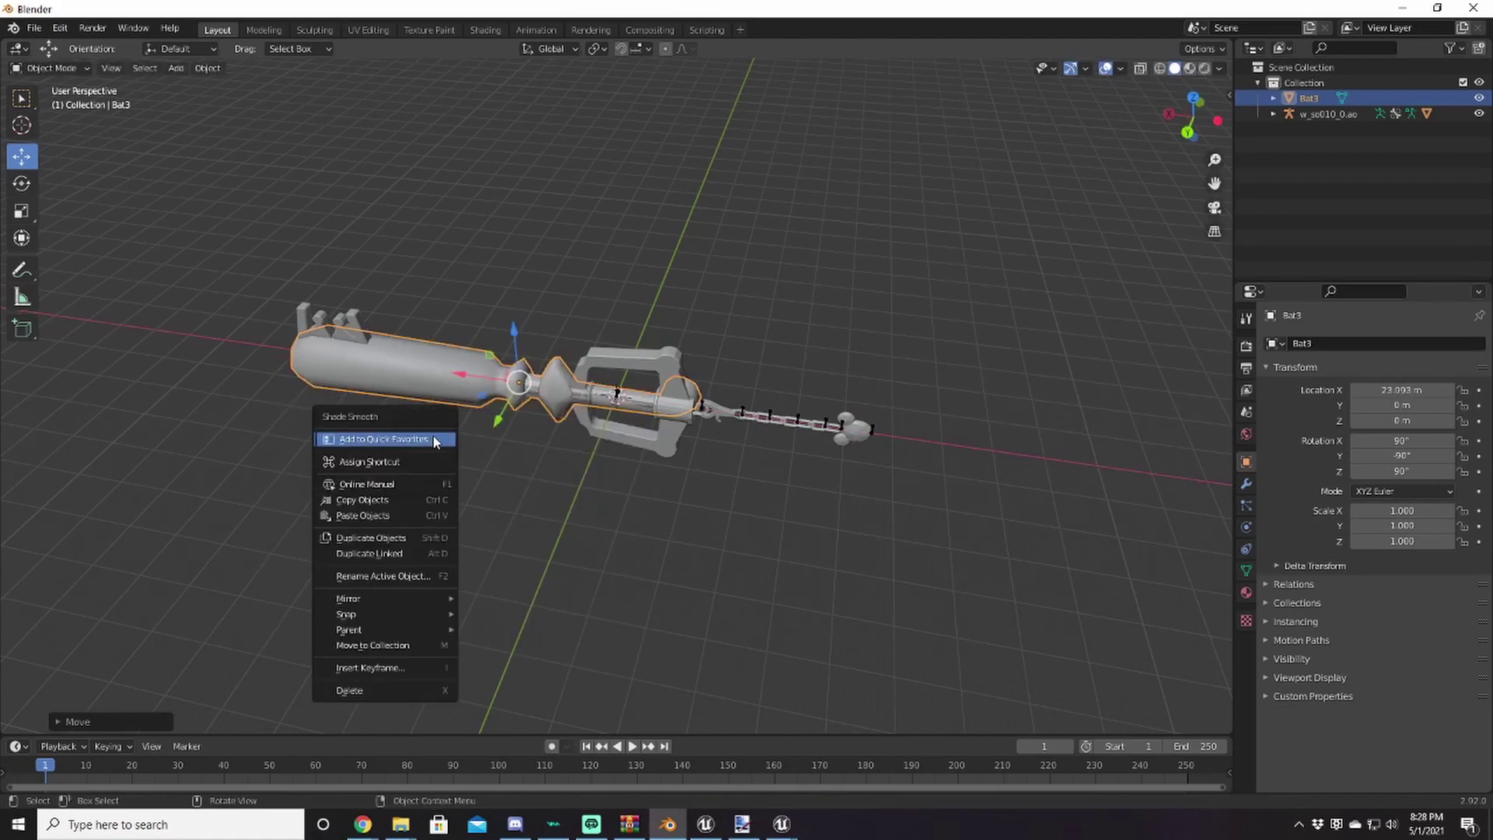
pyautogui.moveTo(207, 486); pyautogui.dragTo(35, 404, button='middle')
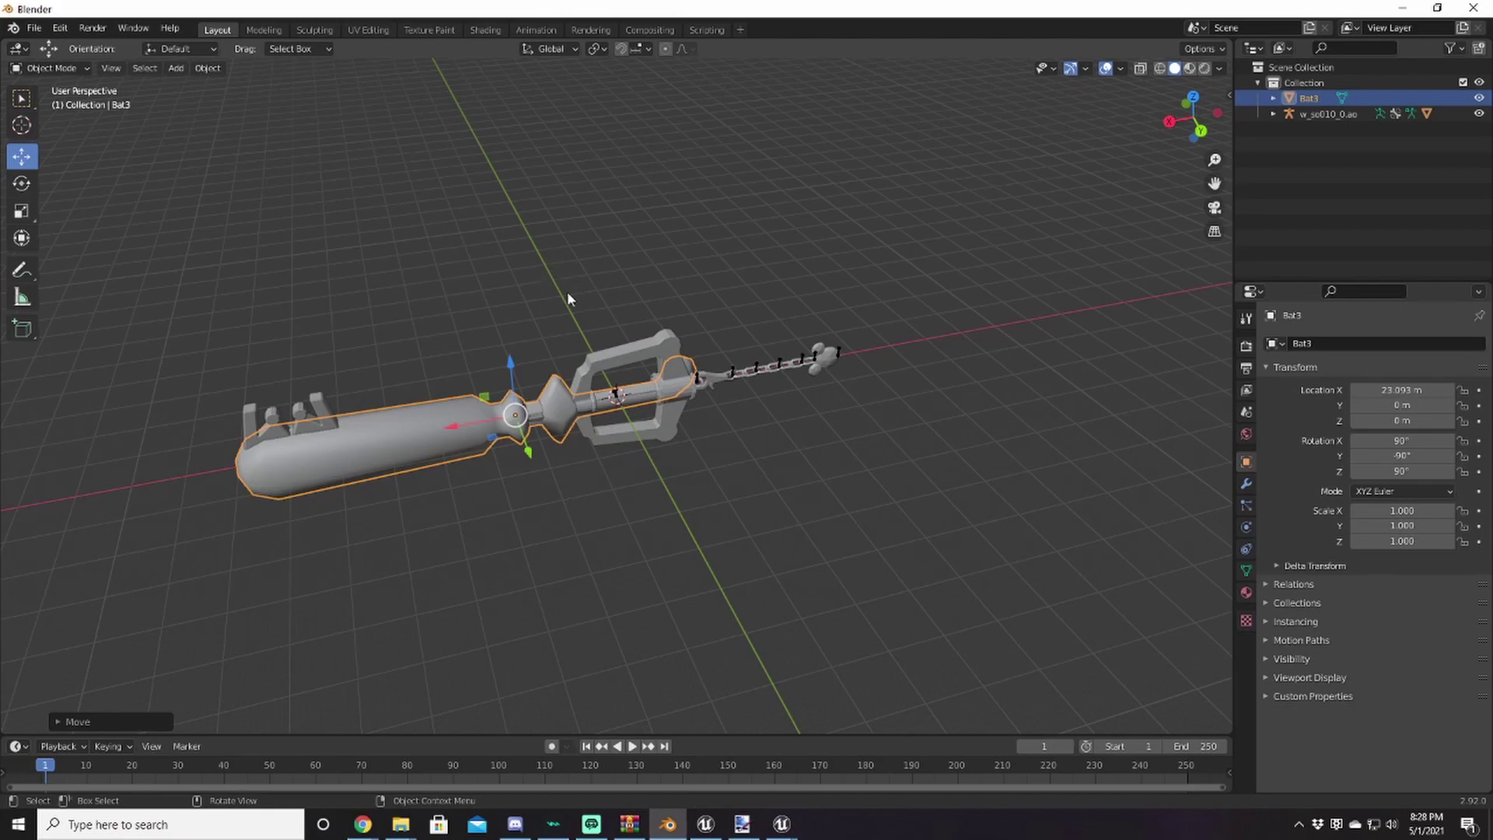
# Deselect all vertices of the keyblade mesh w_so010_0.mo in Edit Mode and return to Object Mode
pyautogui.click(662, 359)
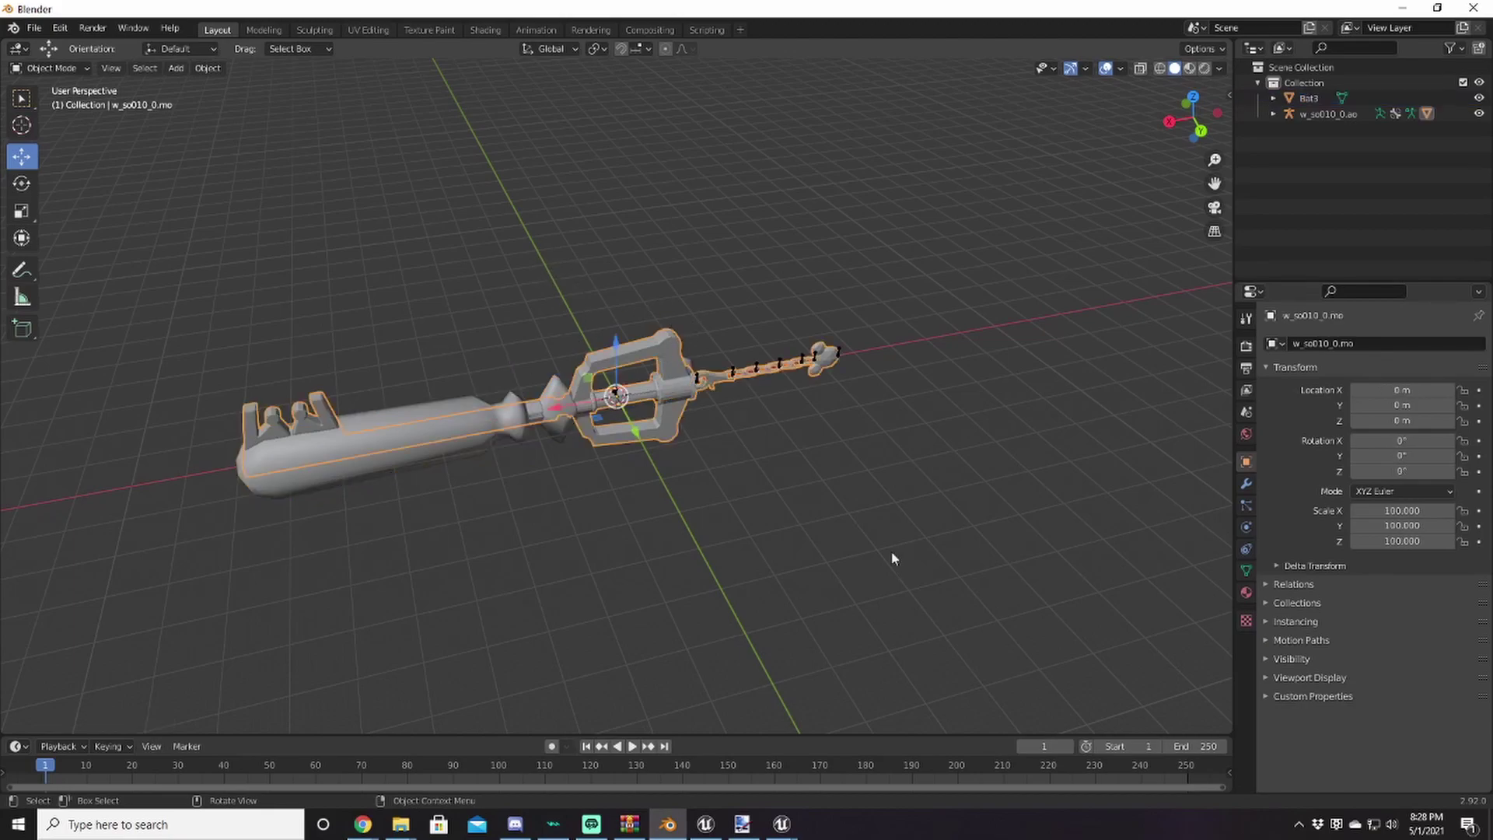
pyautogui.press('Tab')
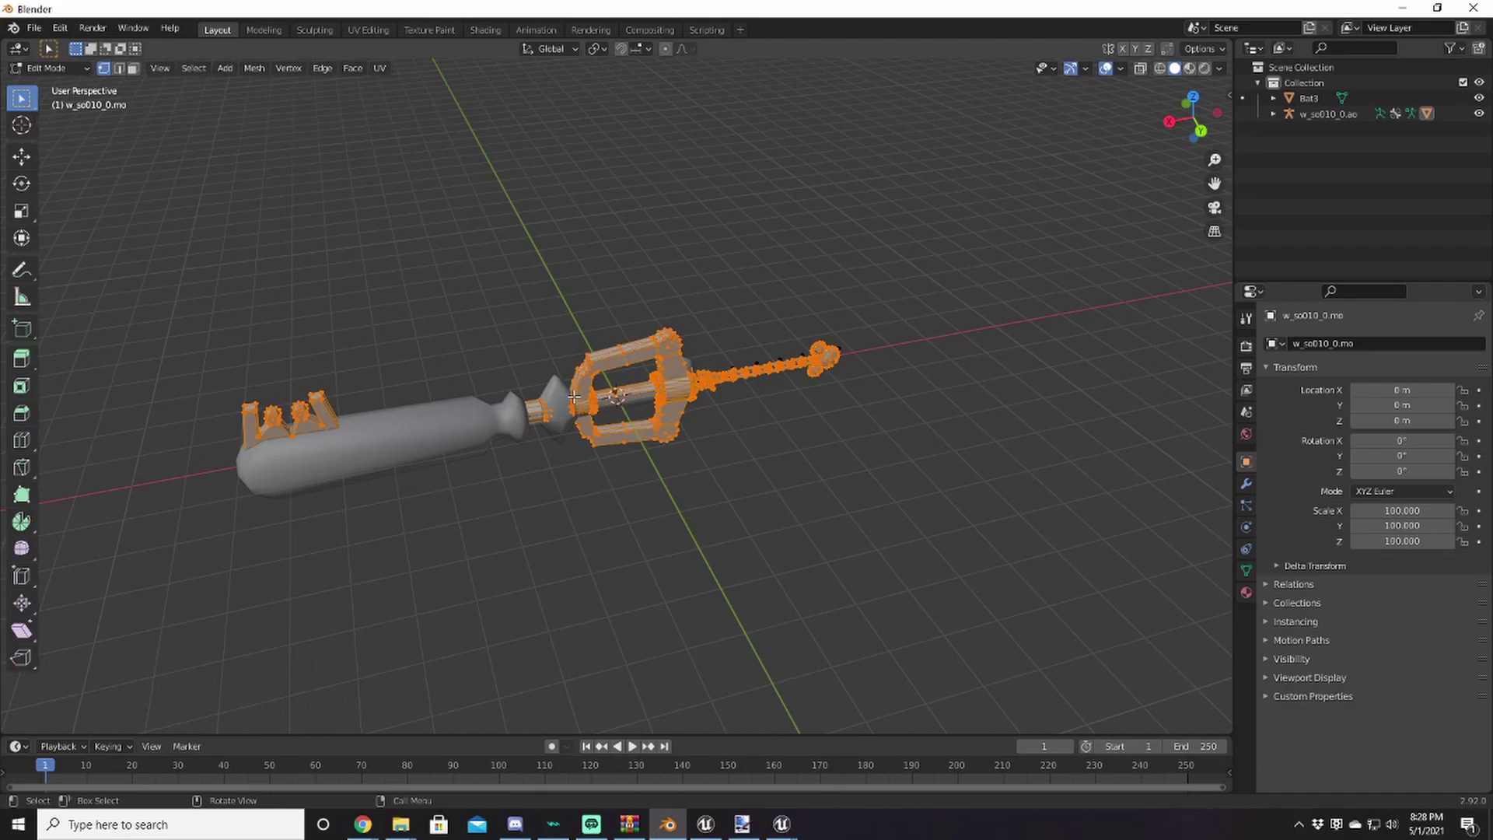
pyautogui.hotkey('alt', 'a')
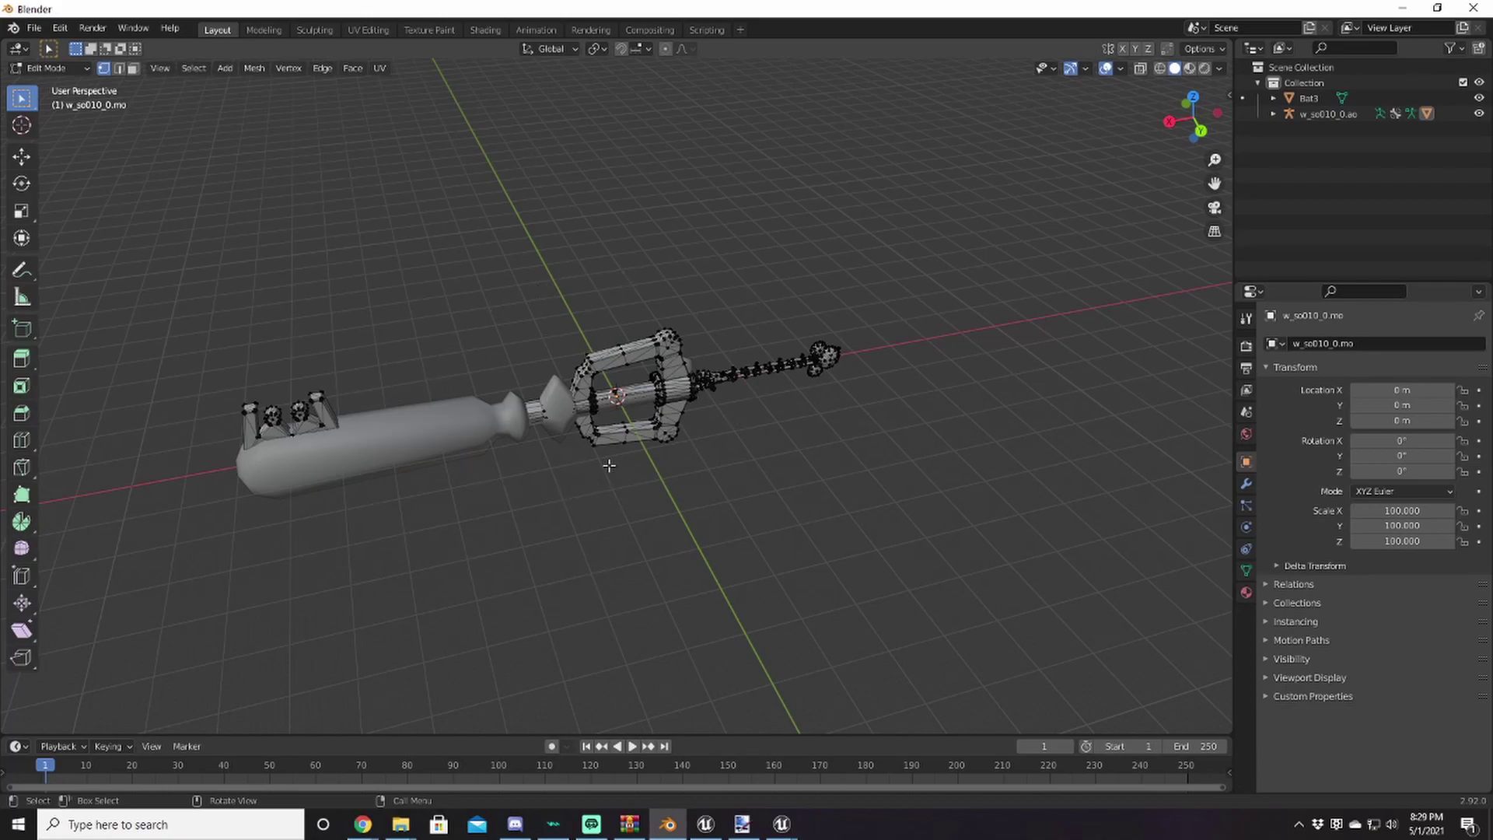
pyautogui.press('Tab')
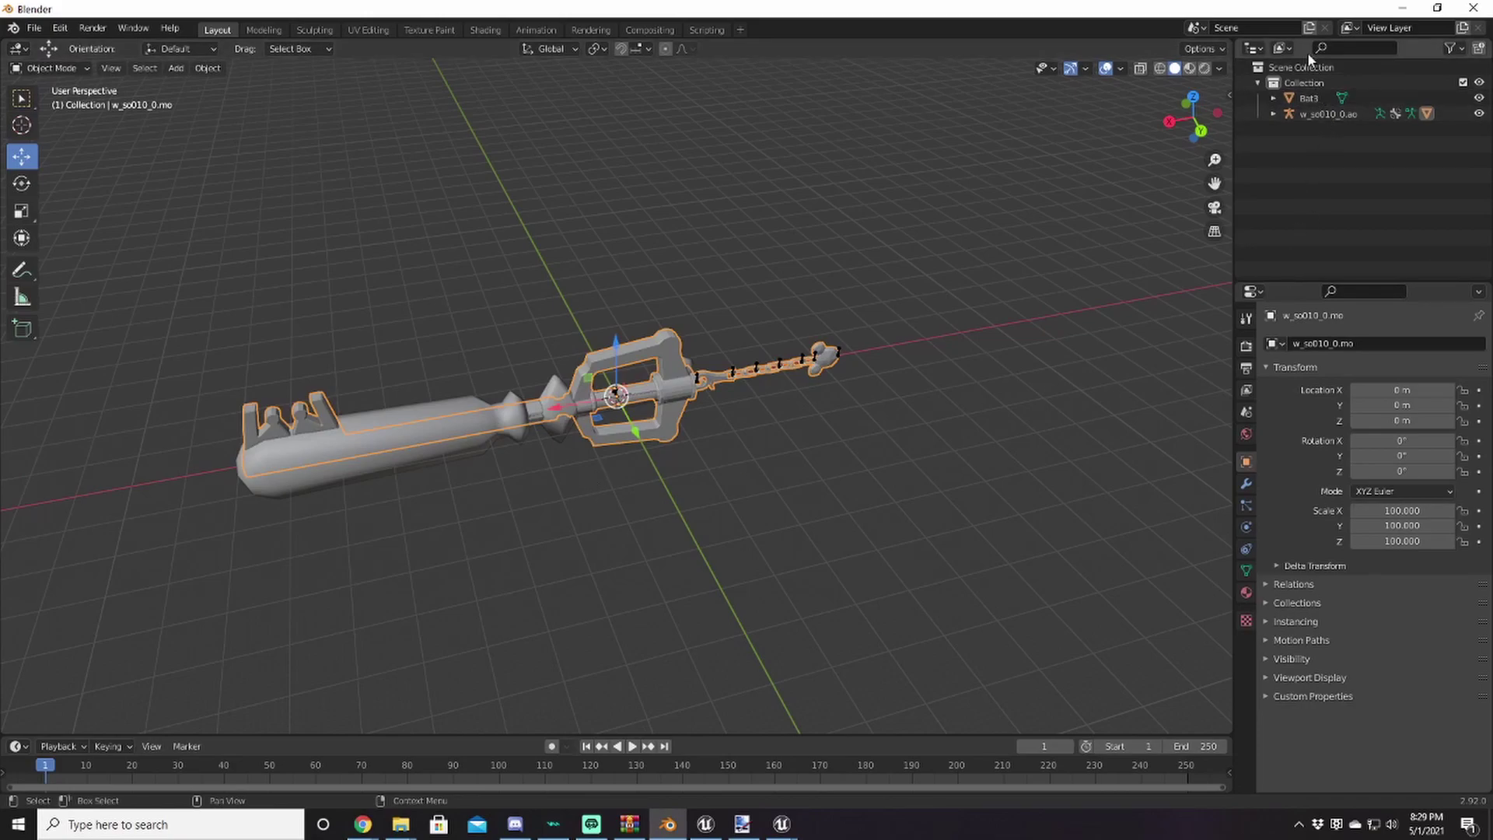
# Join Bat3 into the keyblade mesh w_so010_0.mo, keeping the keyblade as the active object
pyautogui.click(1306, 98)
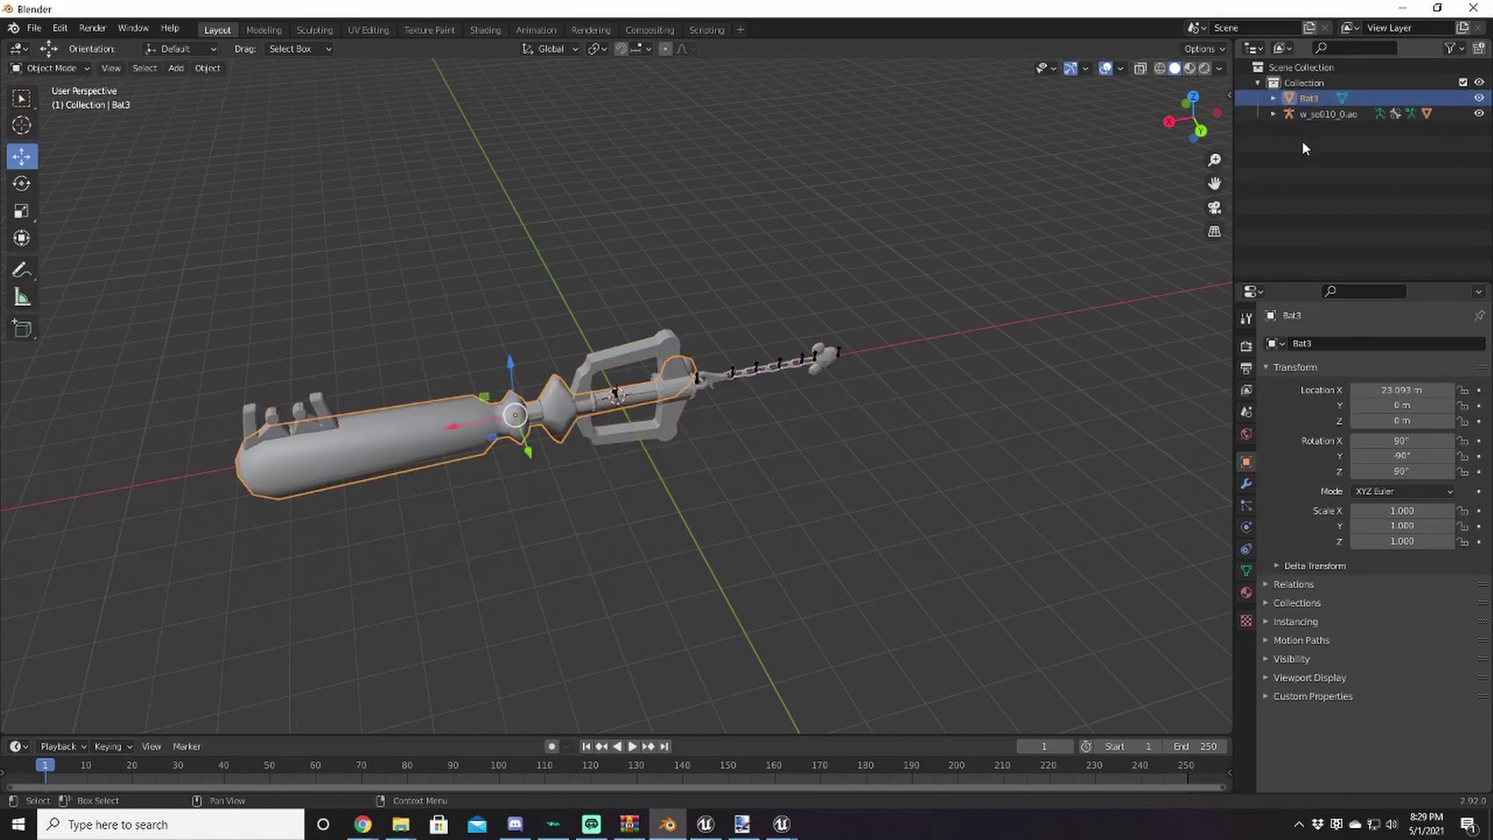
pyautogui.hotkey('ctrl', 'z')
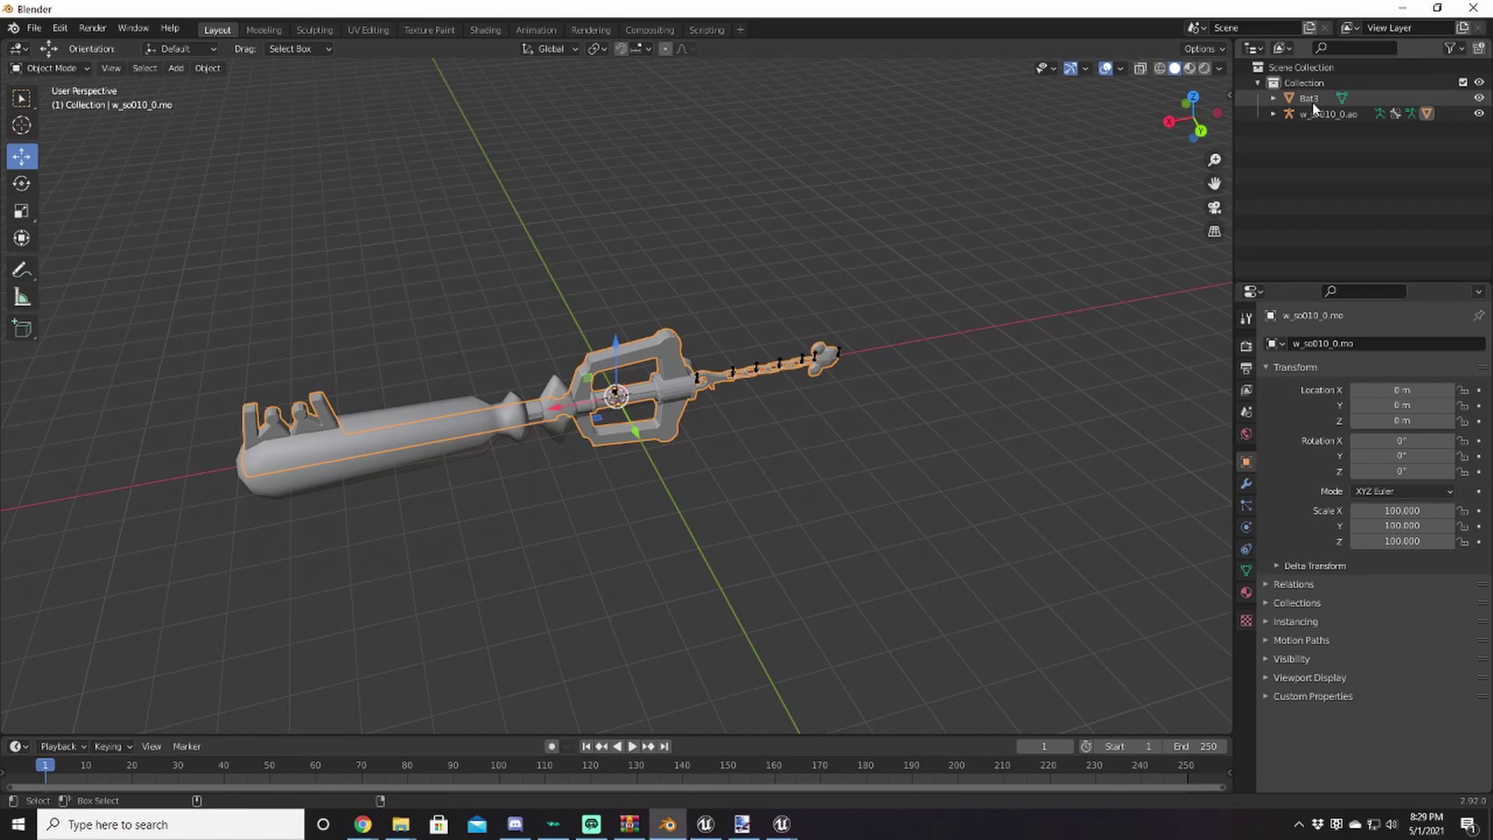
pyautogui.click(1313, 104)
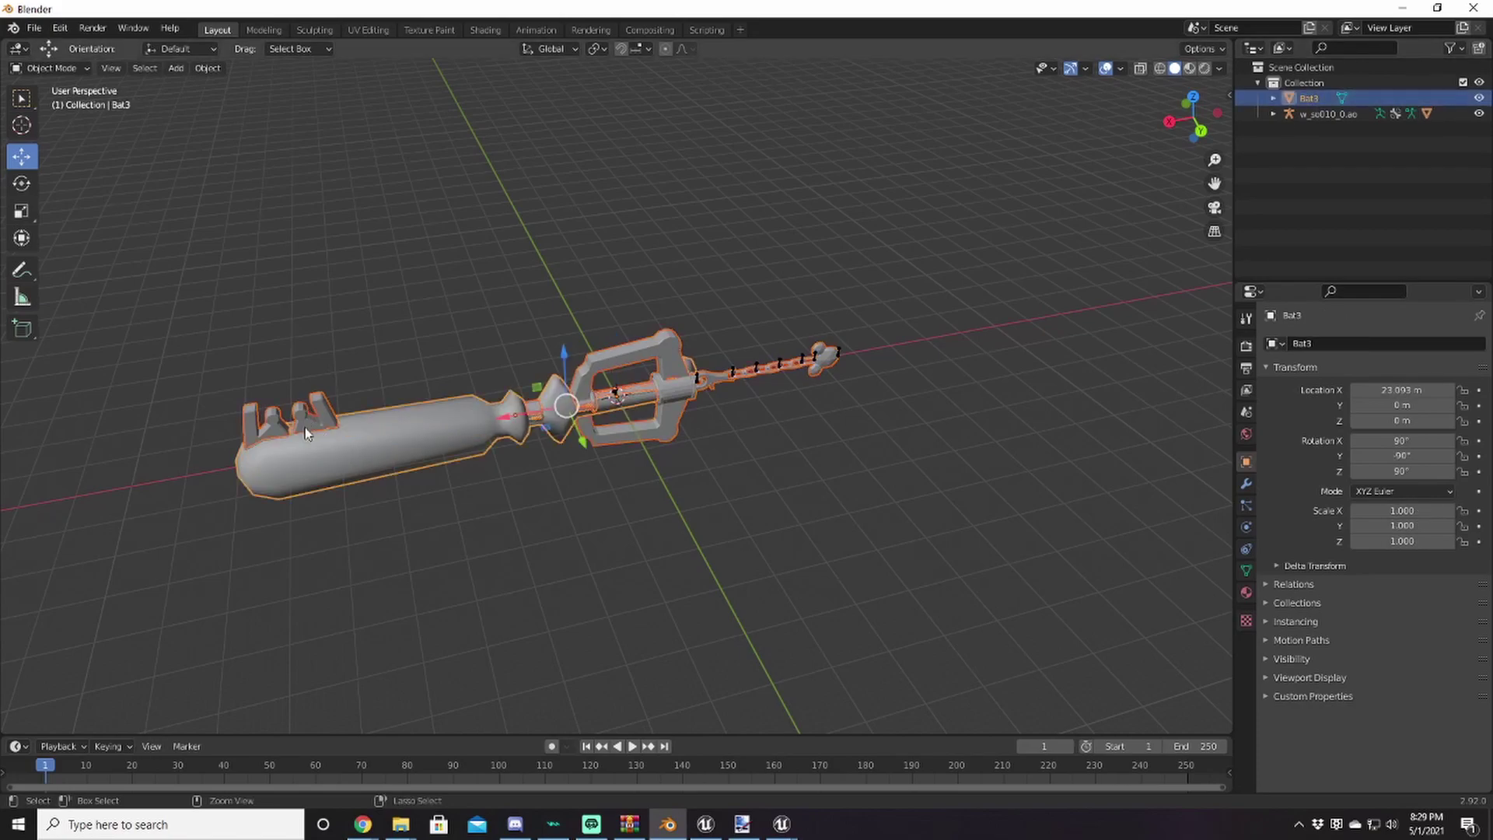
pyautogui.click(669, 358)
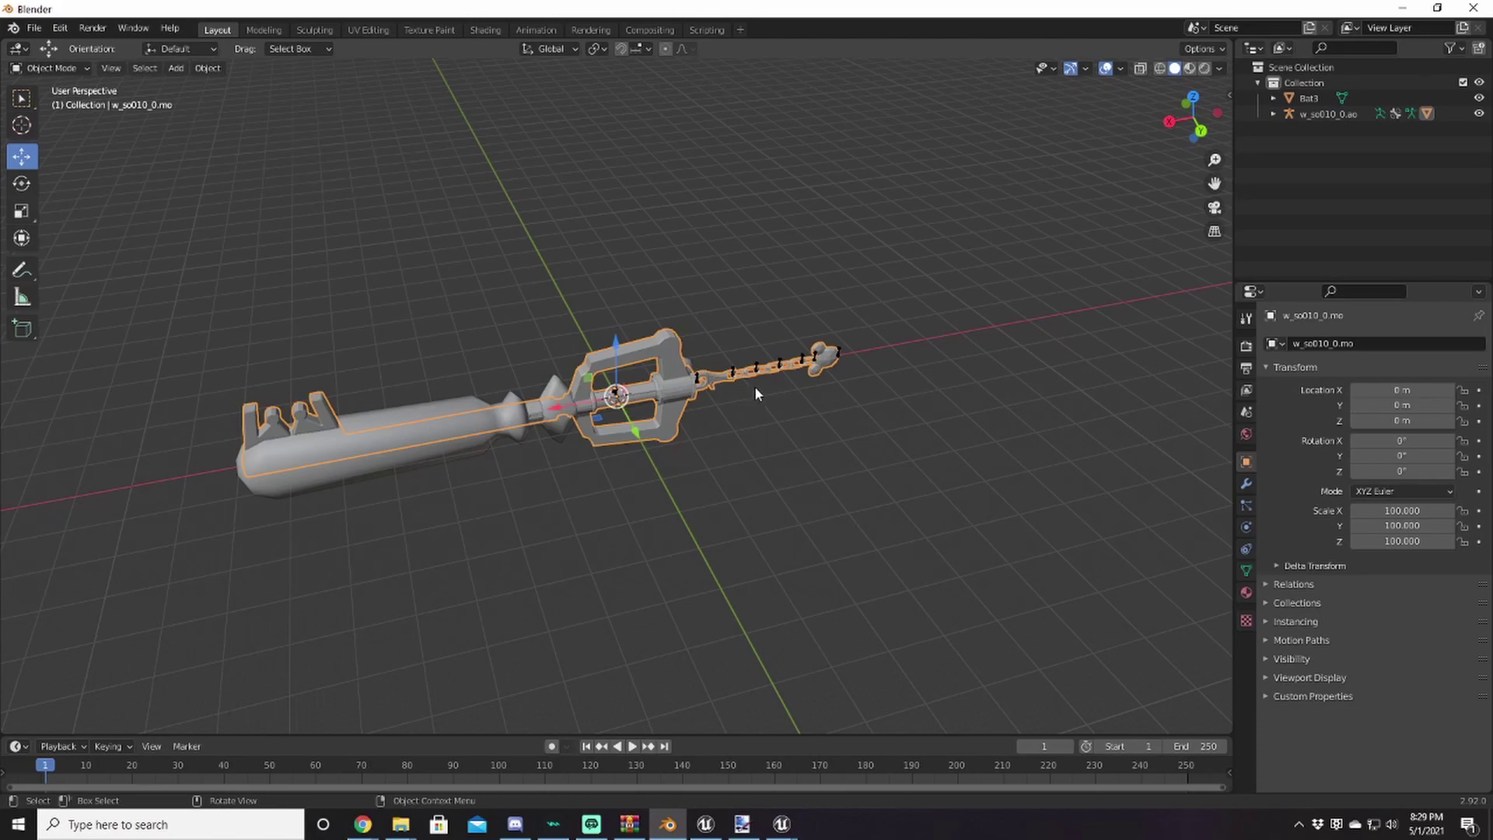
pyautogui.keyDown('shift'); pyautogui.click(754, 389); pyautogui.keyUp('shift')
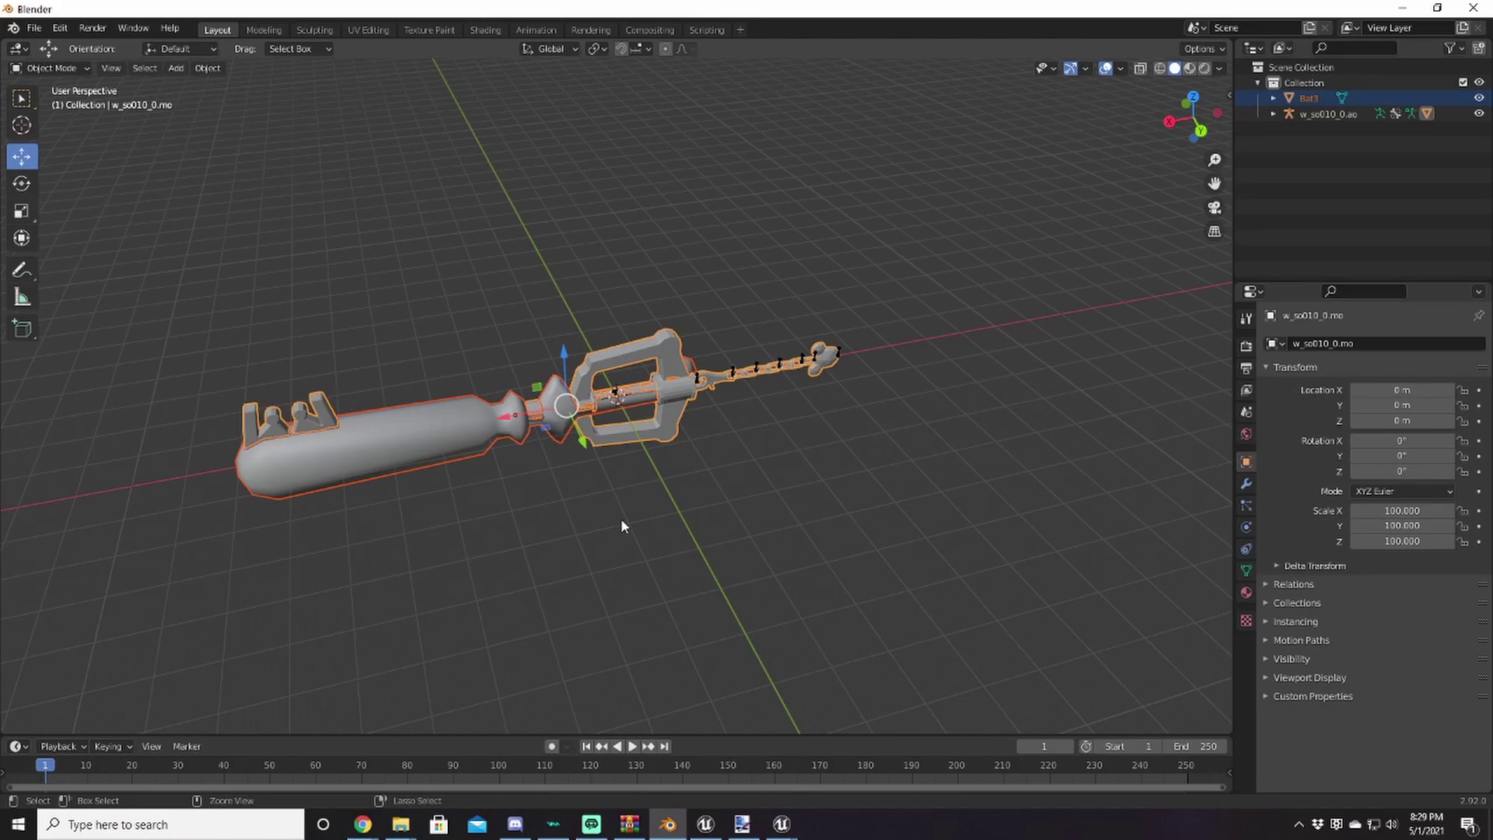
pyautogui.hotkey('ctrl', 'j')
pyautogui.moveTo(620, 516); pyautogui.dragTo(426, 490, button='middle')
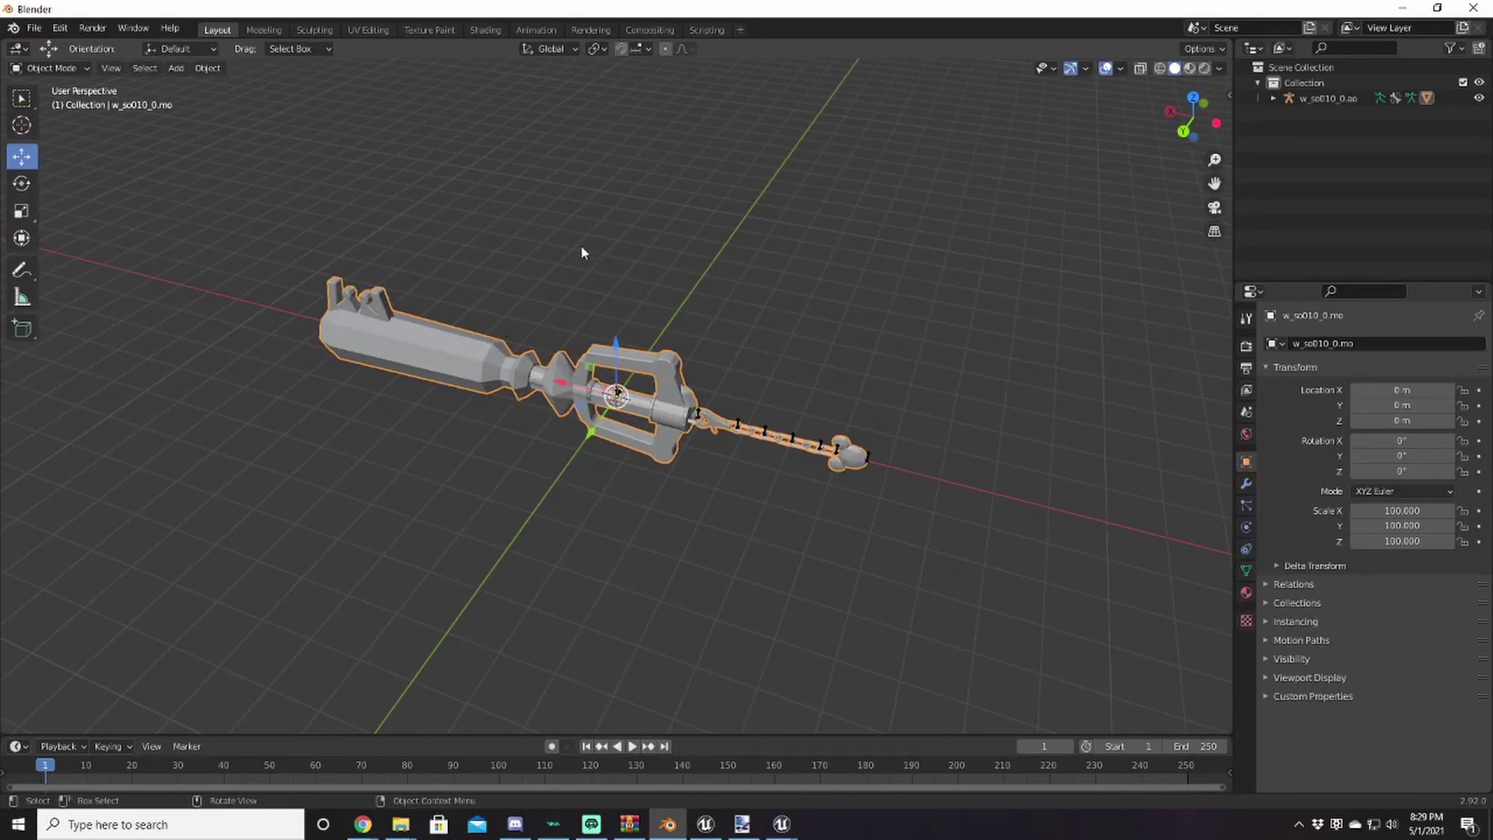
# Invert the vertex selection in the joined mesh and delete the original keyblade's vertices, leaving only the bat
pyautogui.press('Tab')
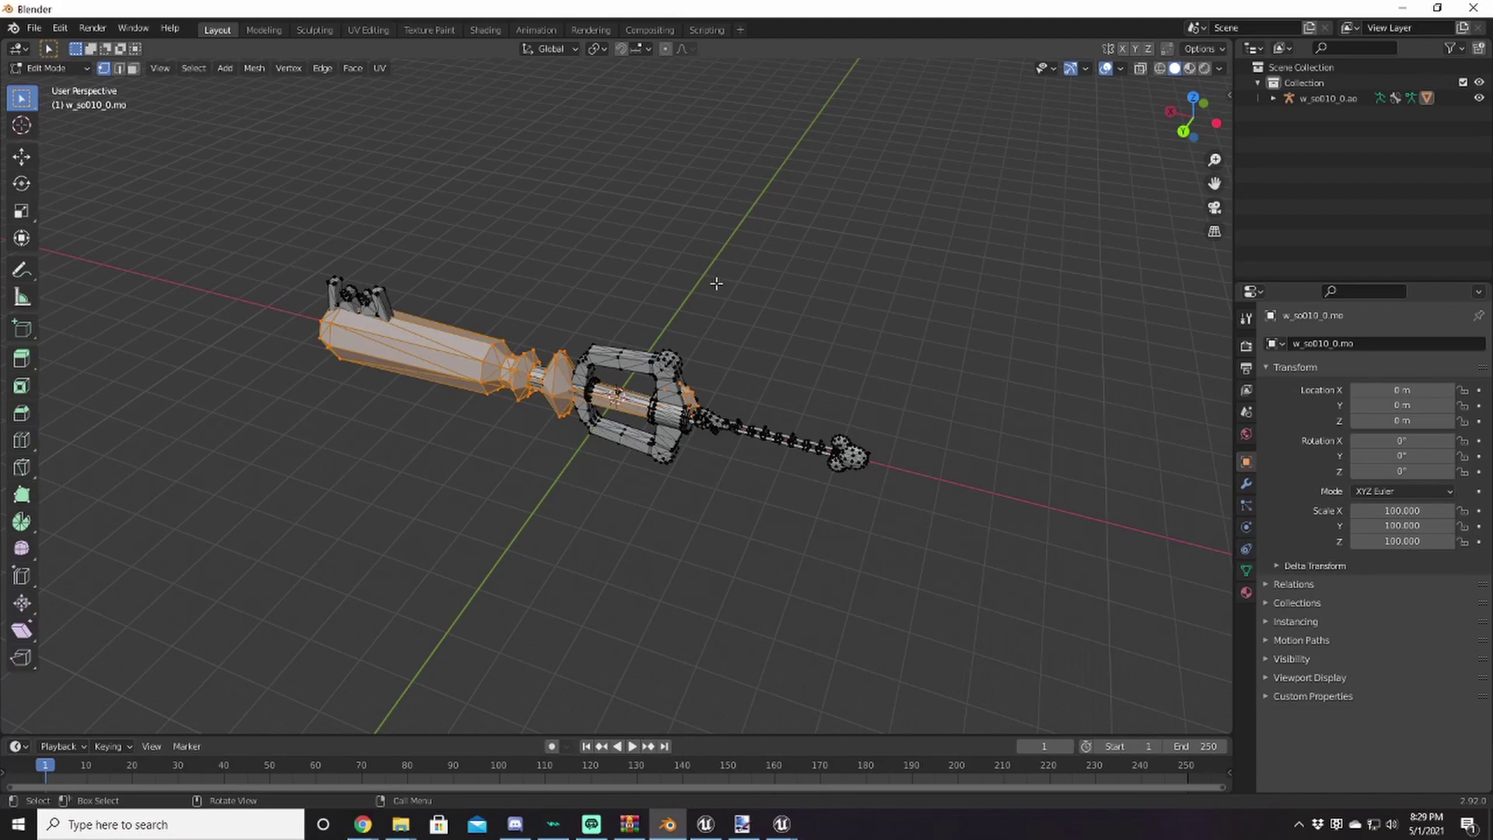
pyautogui.press('ctrl')
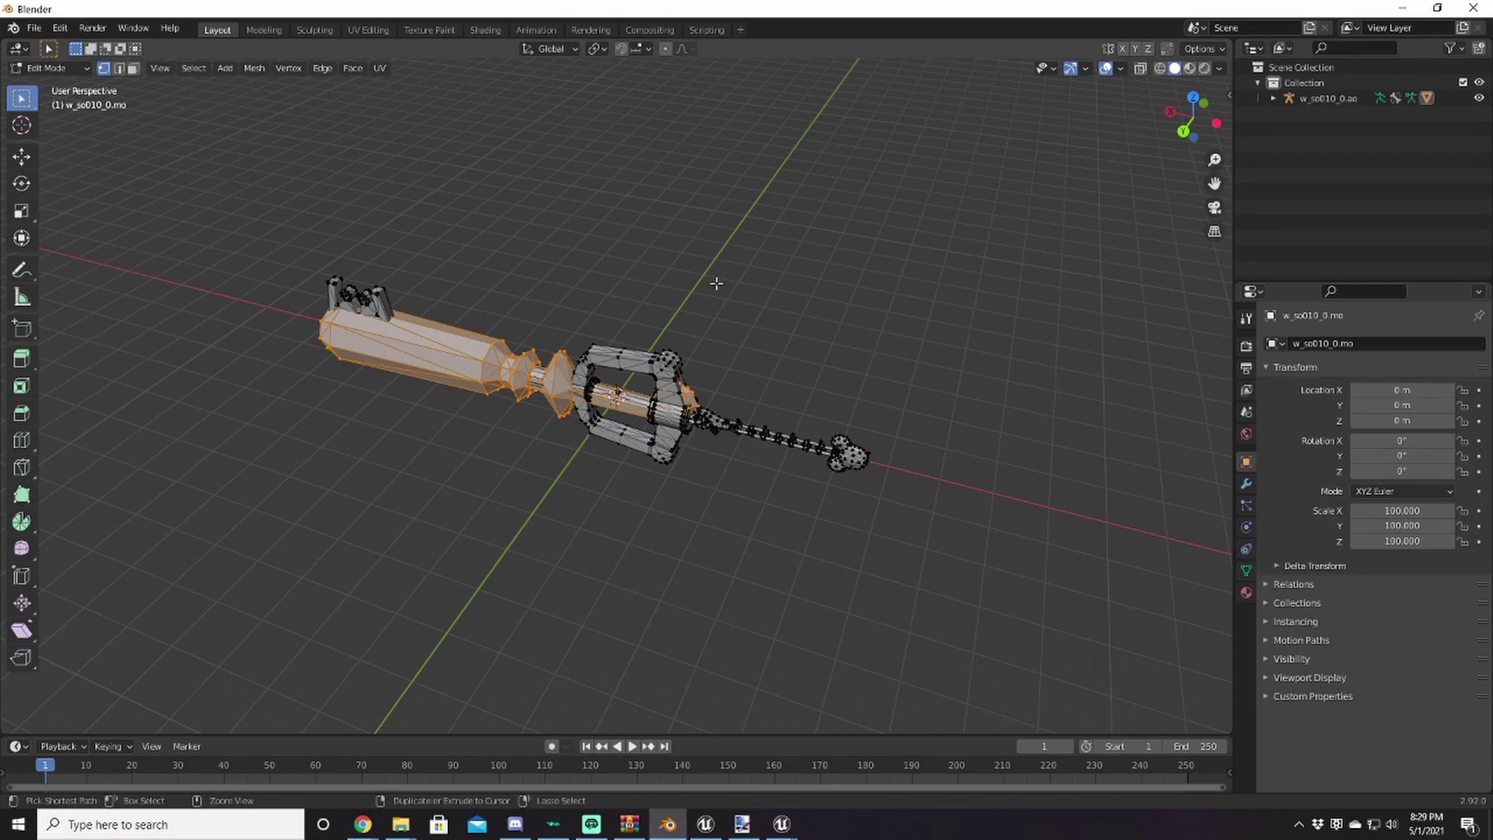
pyautogui.hotkey('ctrl', 'i')
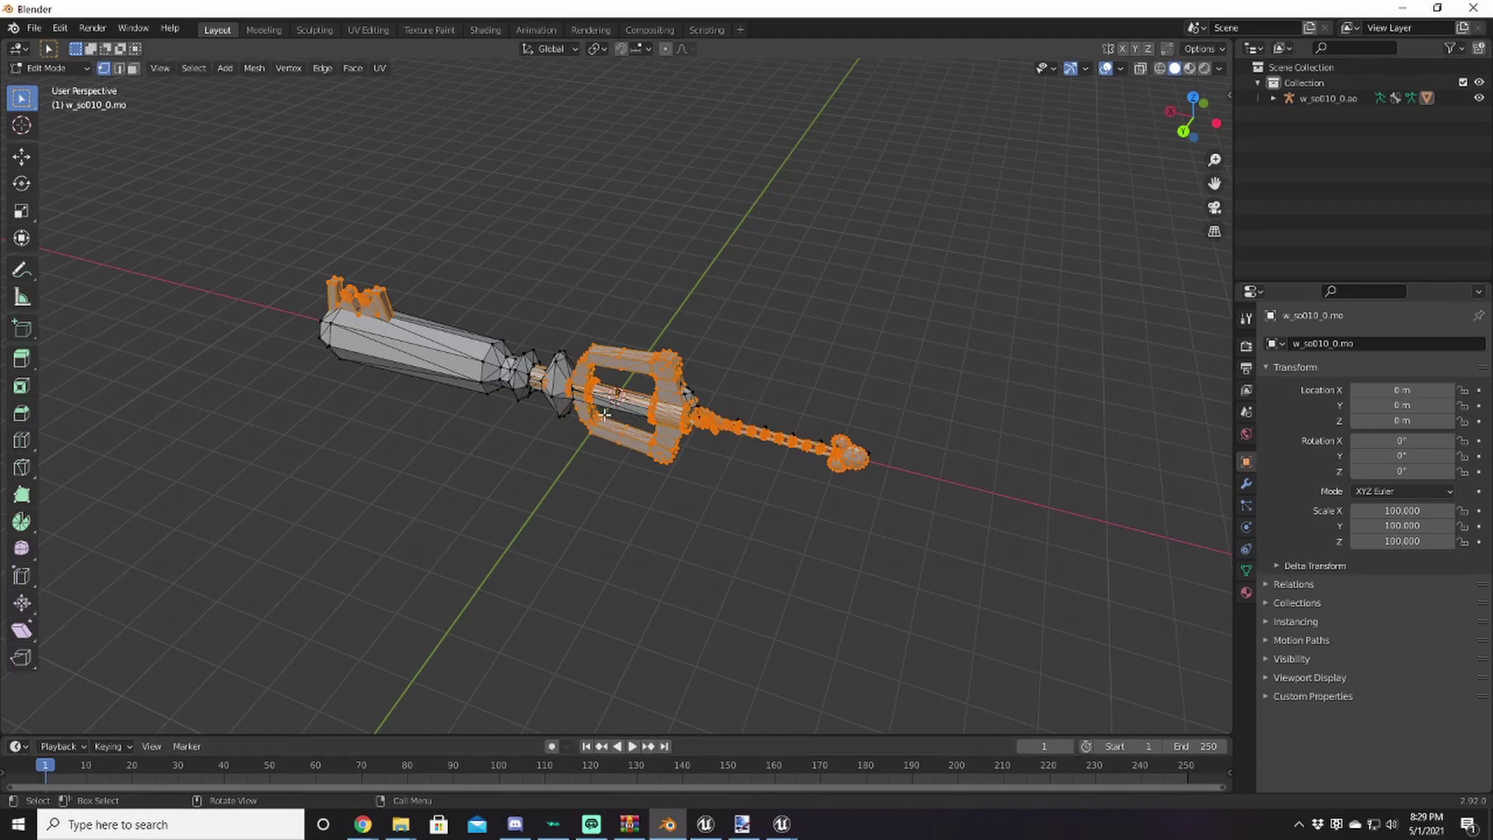
pyautogui.press('x')
pyautogui.click(568, 415)
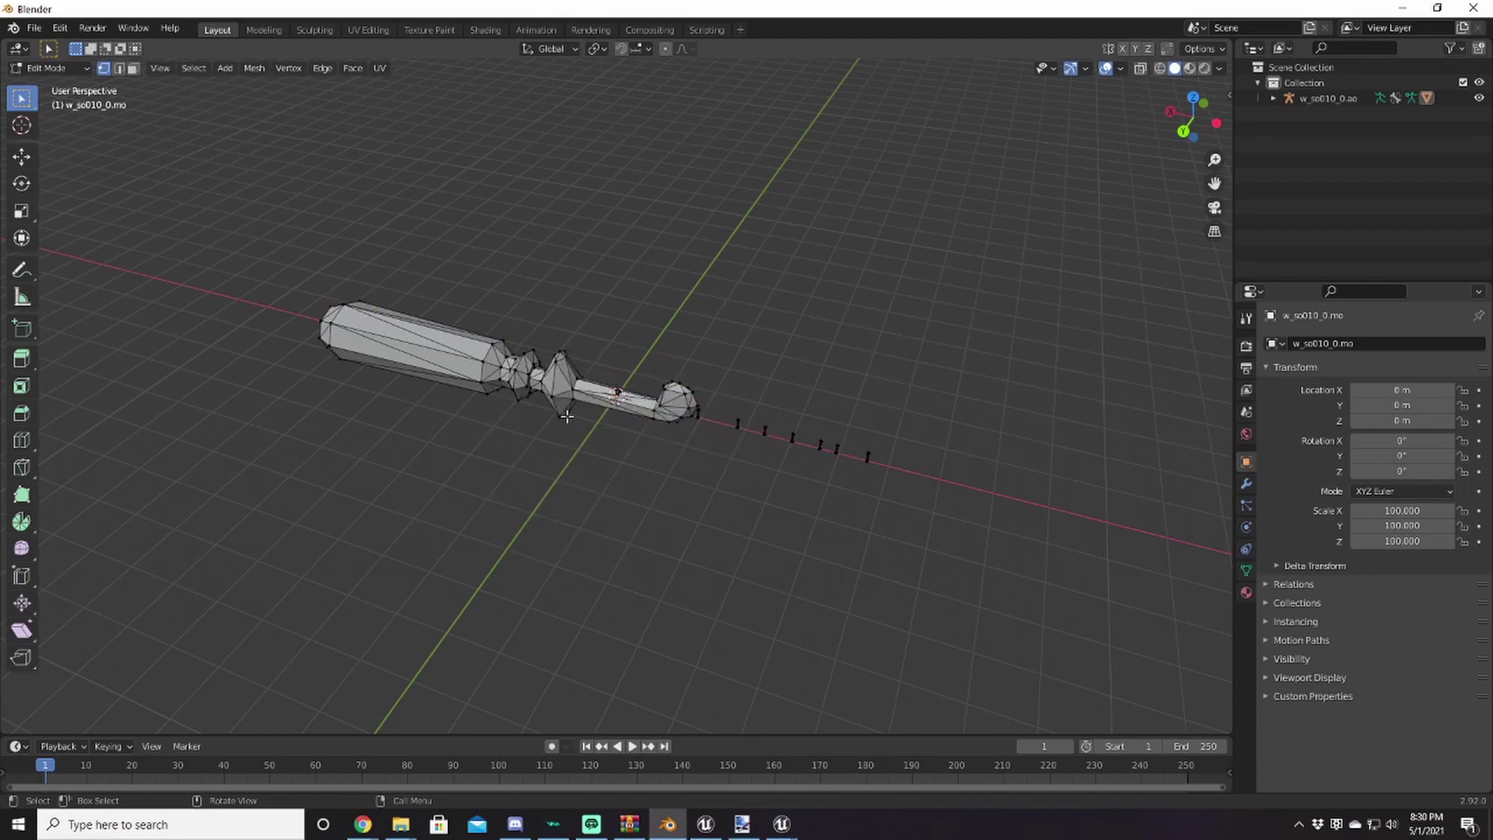
# Assign all of the bat's linked vertices to the wep vertex group with a weight of 1.000
pyautogui.moveTo(599, 449)
pyautogui.mouseDown(button='middle')
pyautogui.moveTo(720, 423)
pyautogui.moveTo(769, 246)
pyautogui.moveTo(688, 277)
pyautogui.moveTo(622, 350)
pyautogui.moveTo(446, 453)
pyautogui.moveTo(650, 470)
pyautogui.moveTo(593, 453)
pyautogui.moveTo(597, 396)
pyautogui.moveTo(516, 433)
pyautogui.moveTo(607, 440)
pyautogui.moveTo(590, 453)
pyautogui.mouseUp(button='middle')
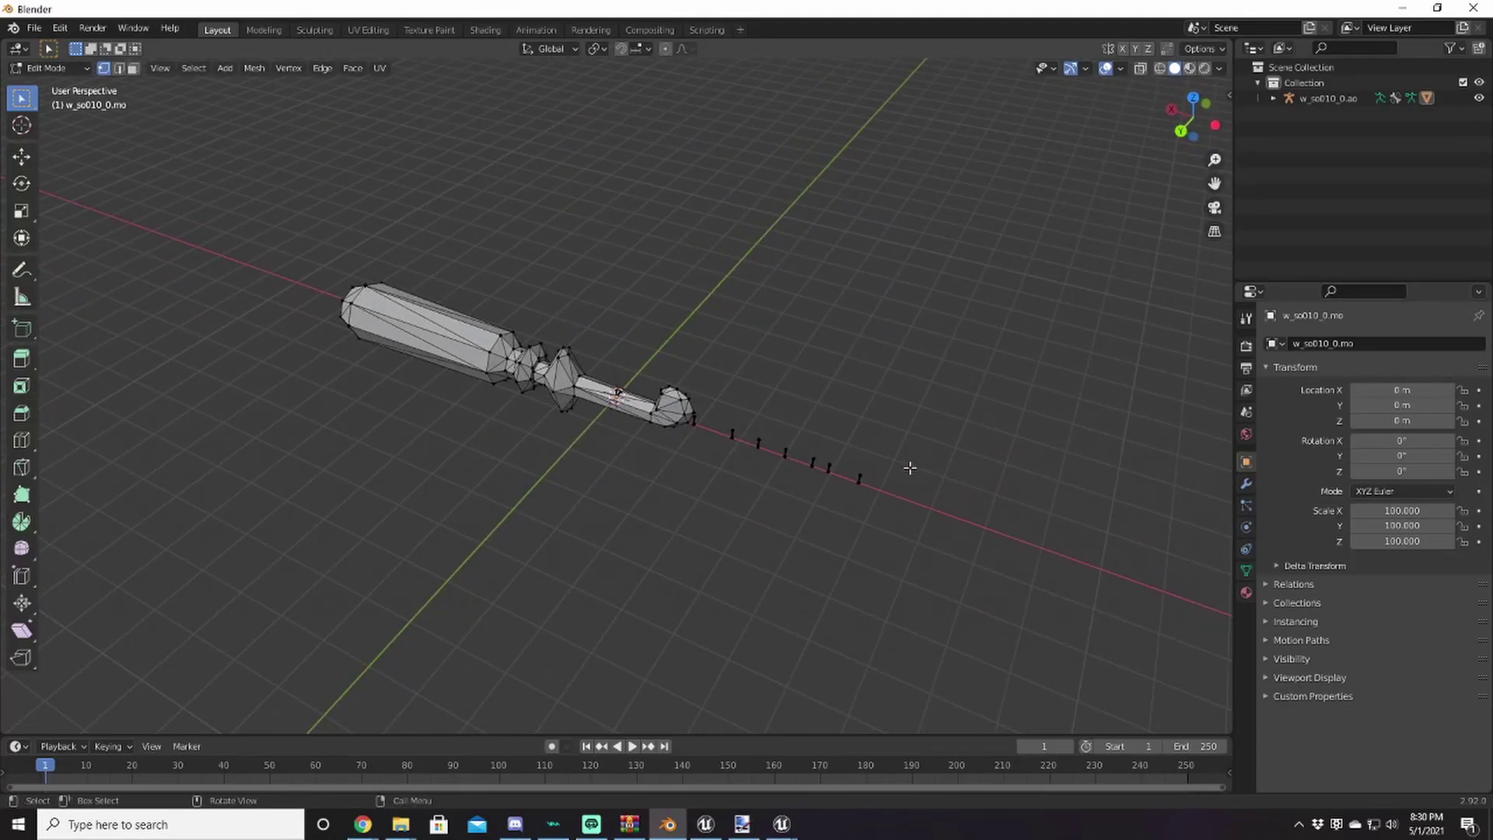
pyautogui.moveTo(698, 292); pyautogui.dragTo(694, 258, button='middle')
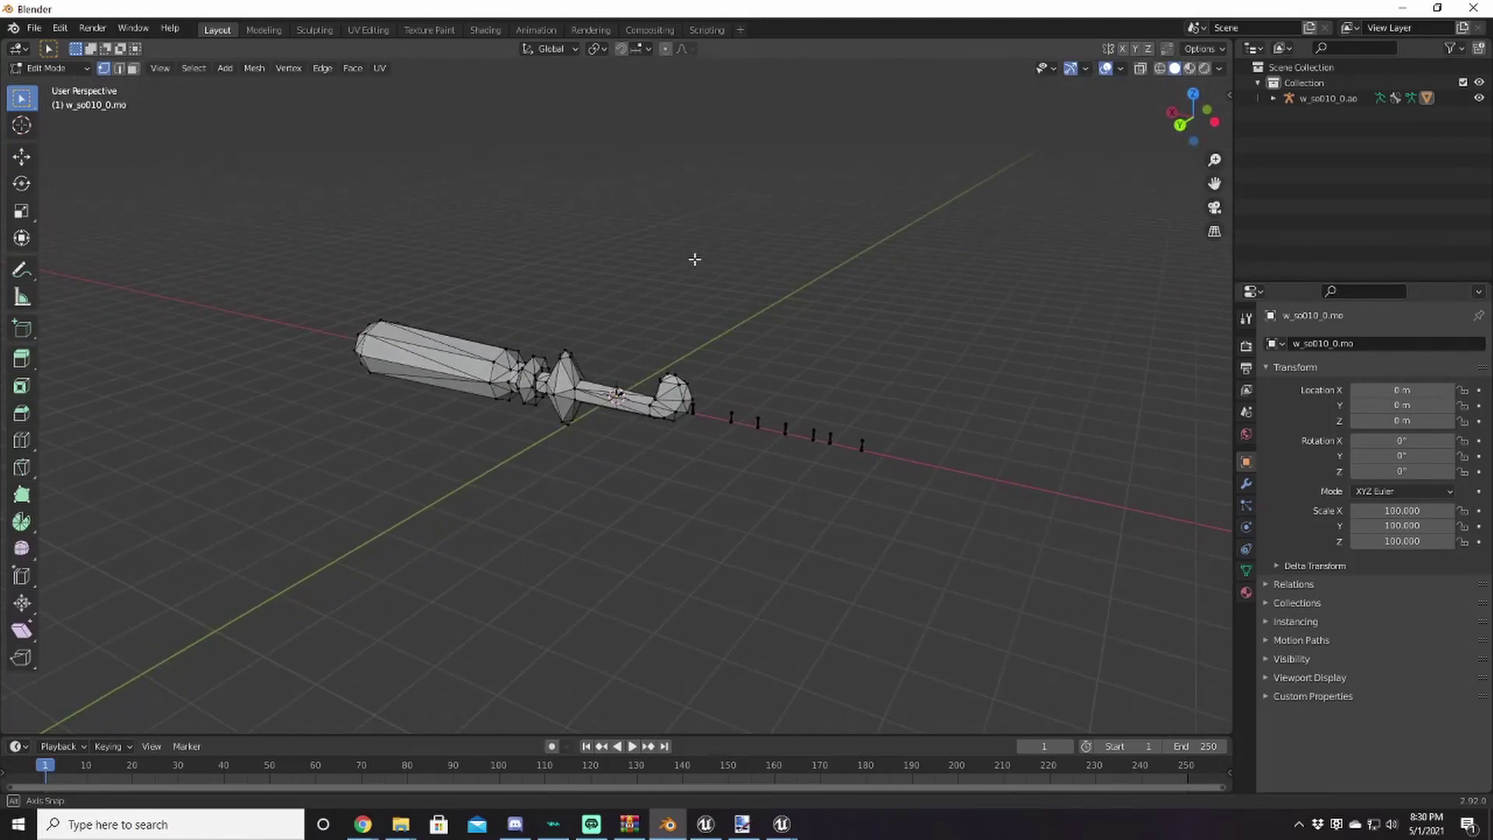
pyautogui.click(1246, 570)
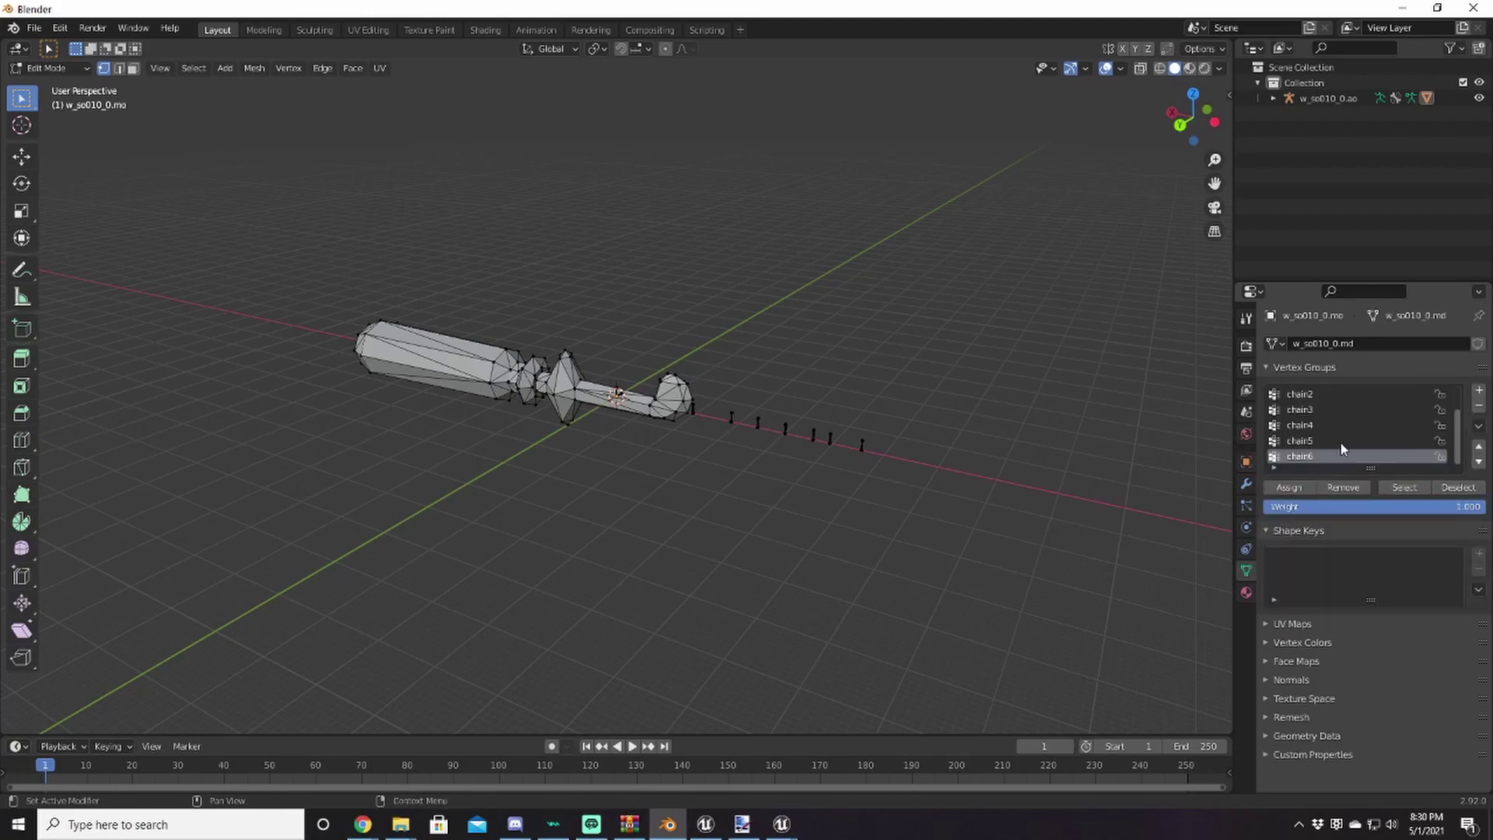
pyautogui.scroll(2, 1341, 441)
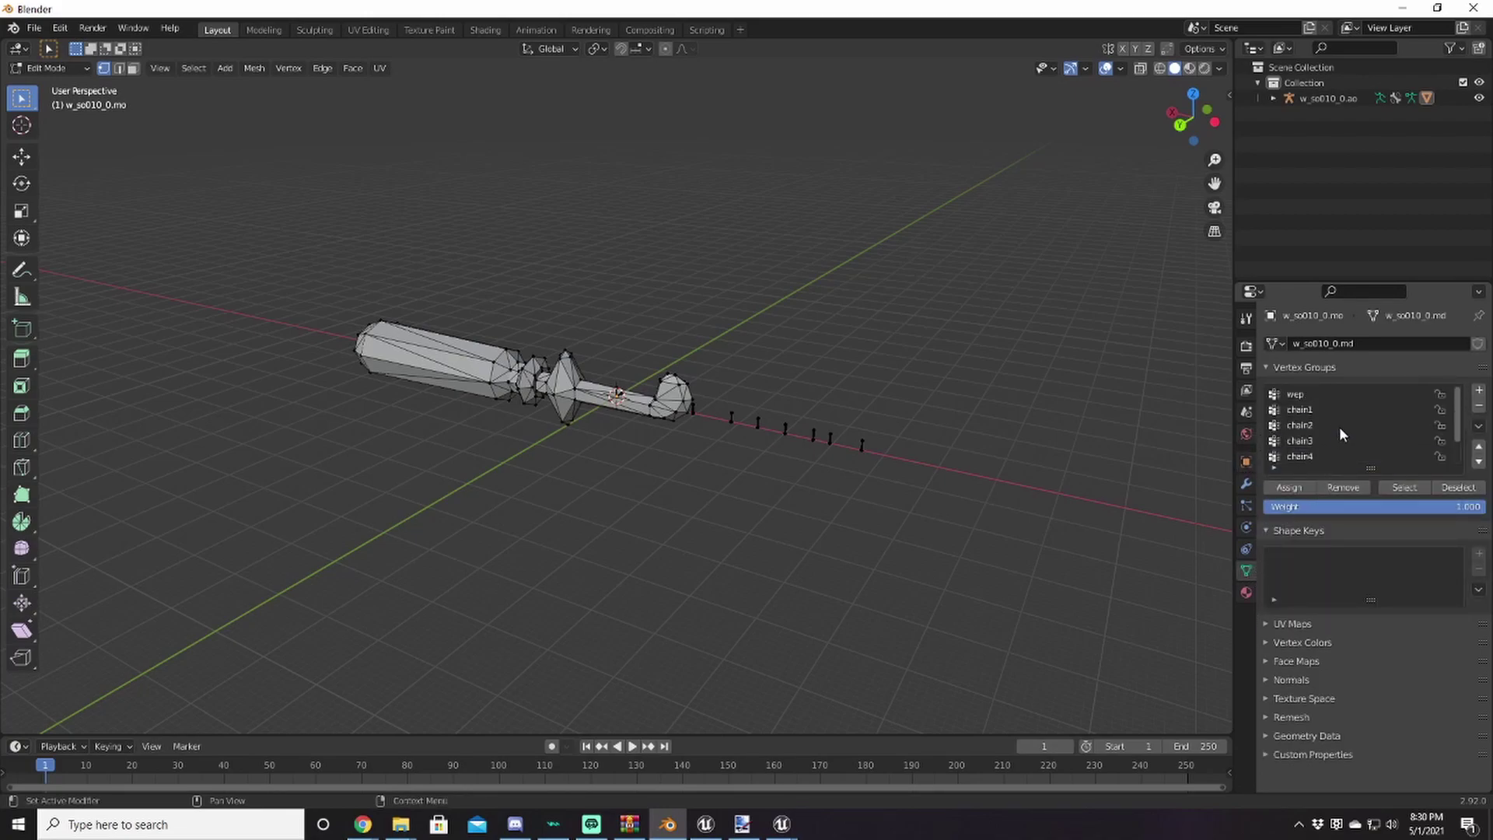
pyautogui.click(1303, 397)
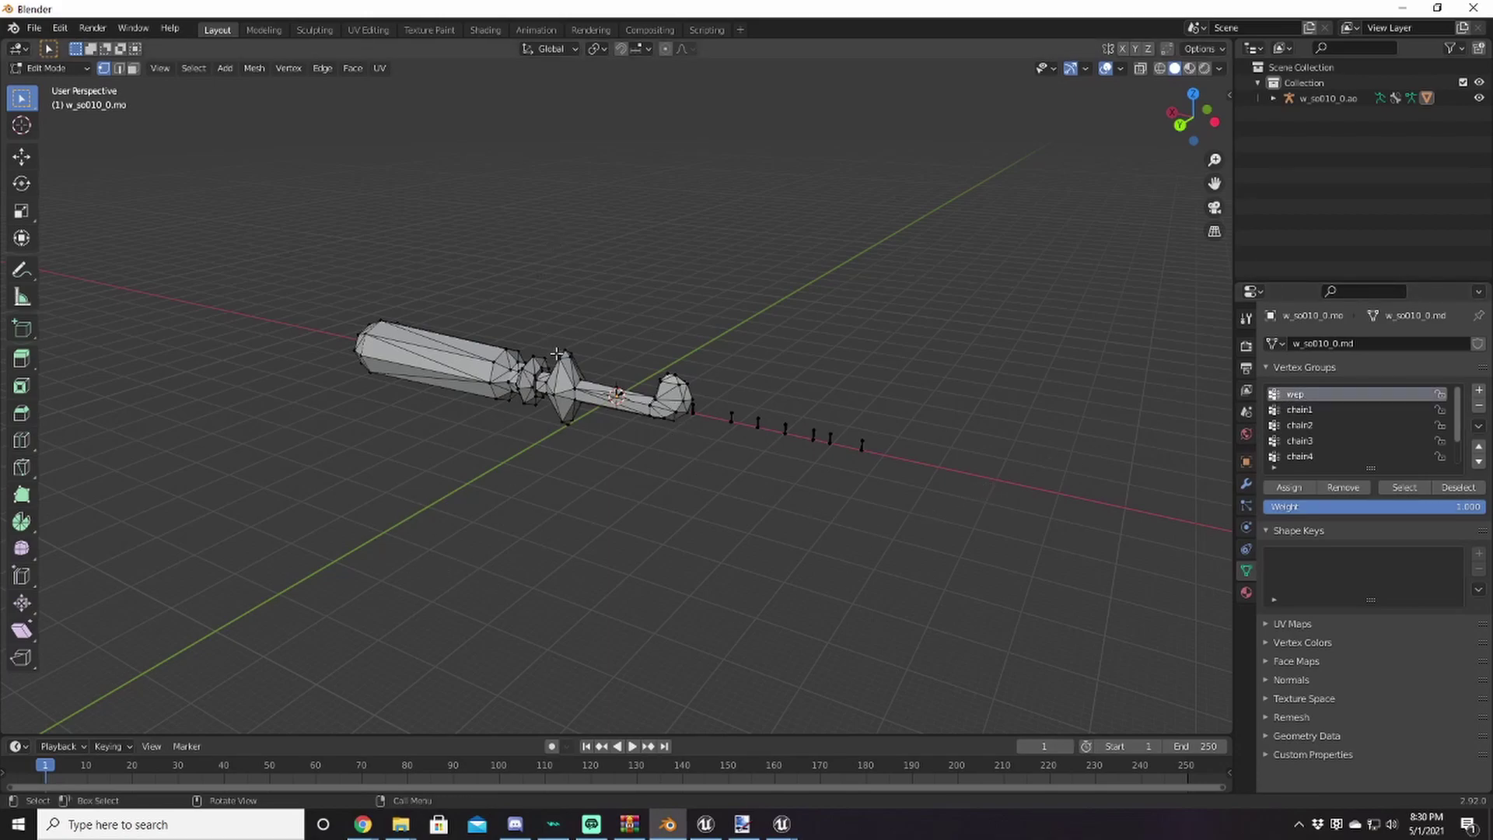
pyautogui.press('l')
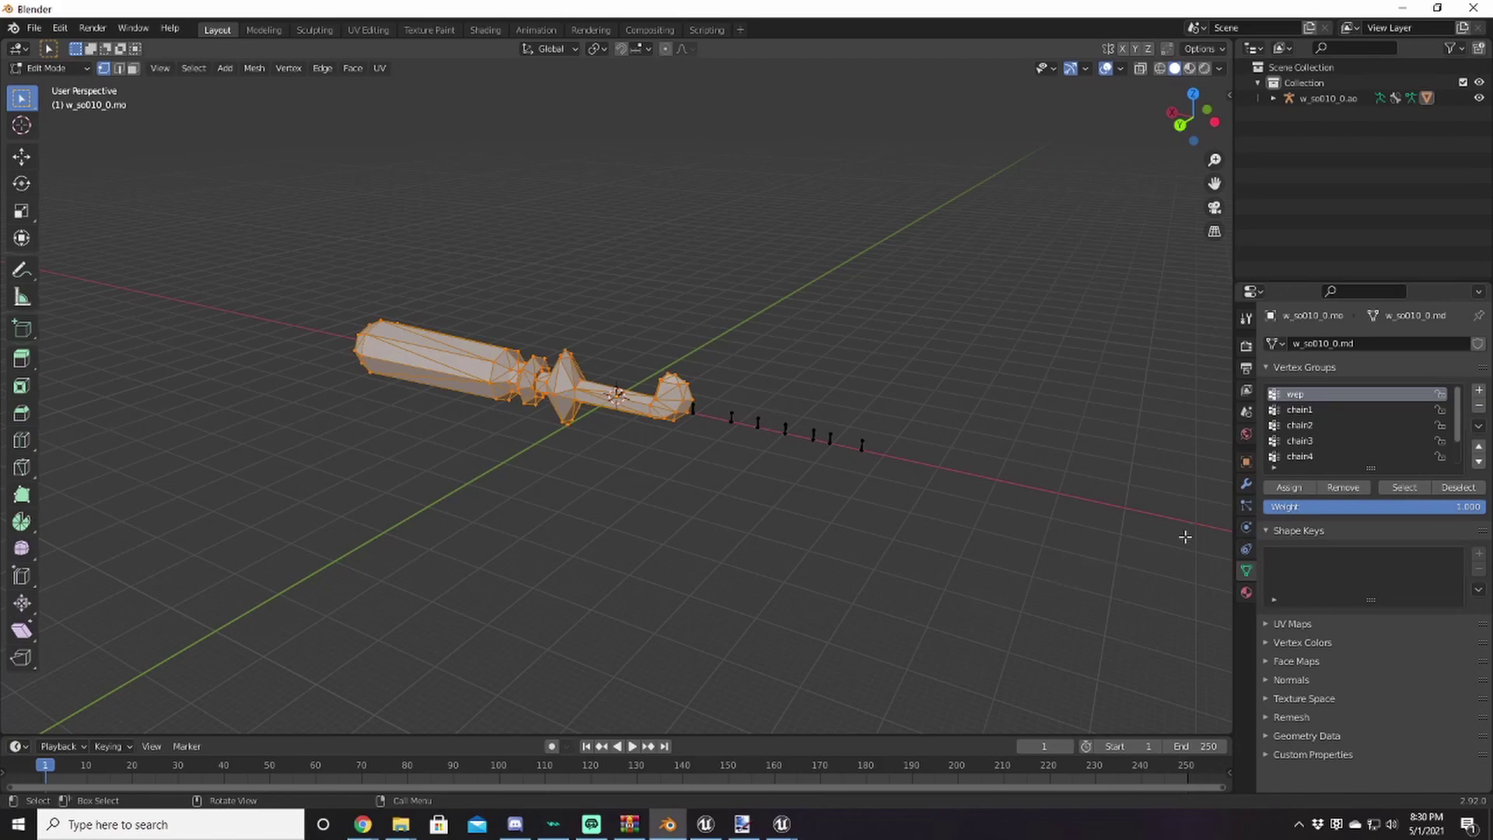
pyautogui.click(1293, 490)
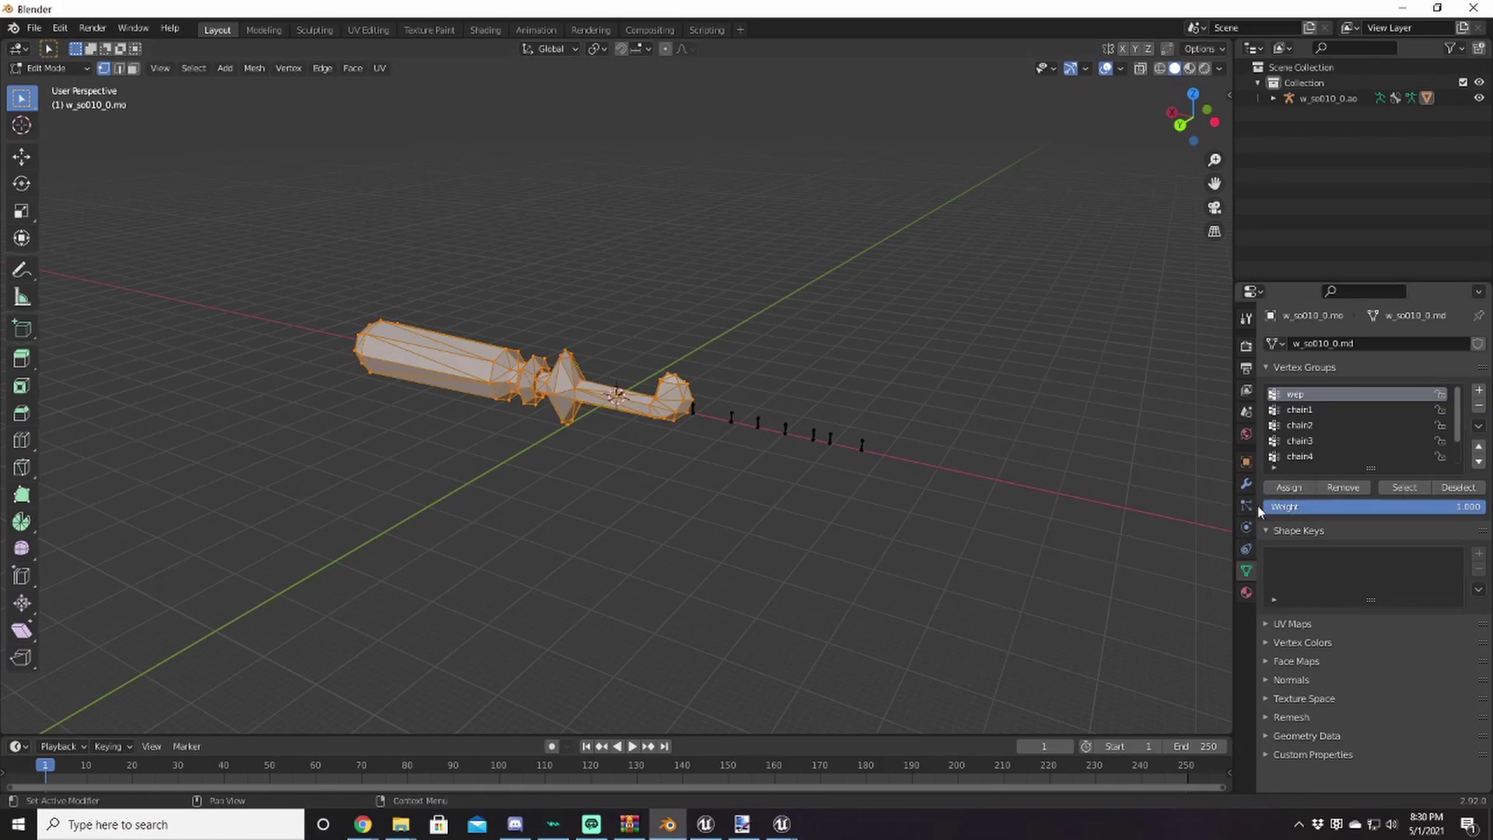
# Examine the weapon bone inside the bat's handle and the row of chain bones beyond its end
pyautogui.moveTo(566, 427); pyautogui.dragTo(619, 475, button='middle')
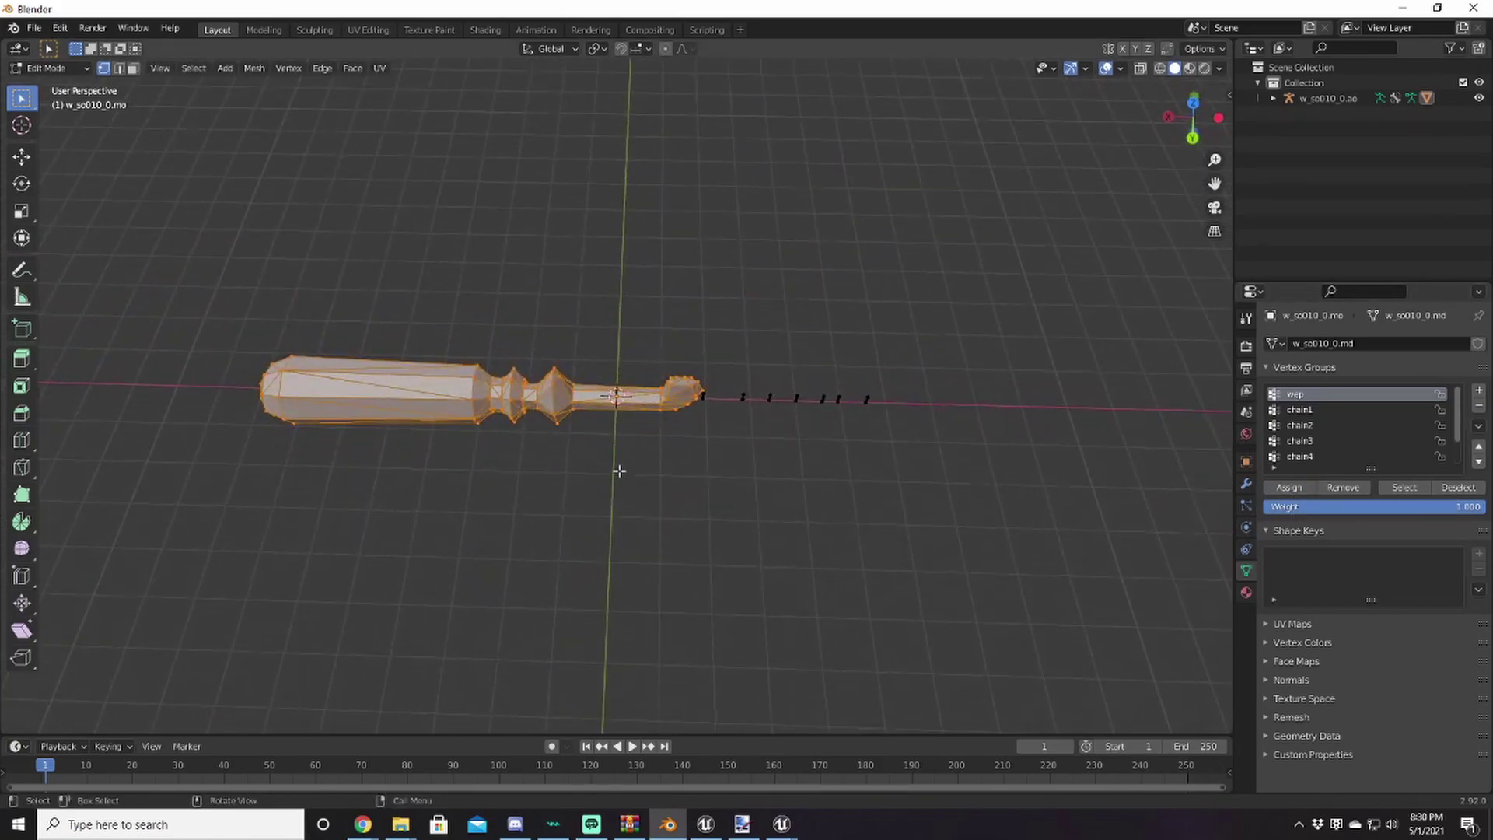
pyautogui.scroll(8, 607, 473)
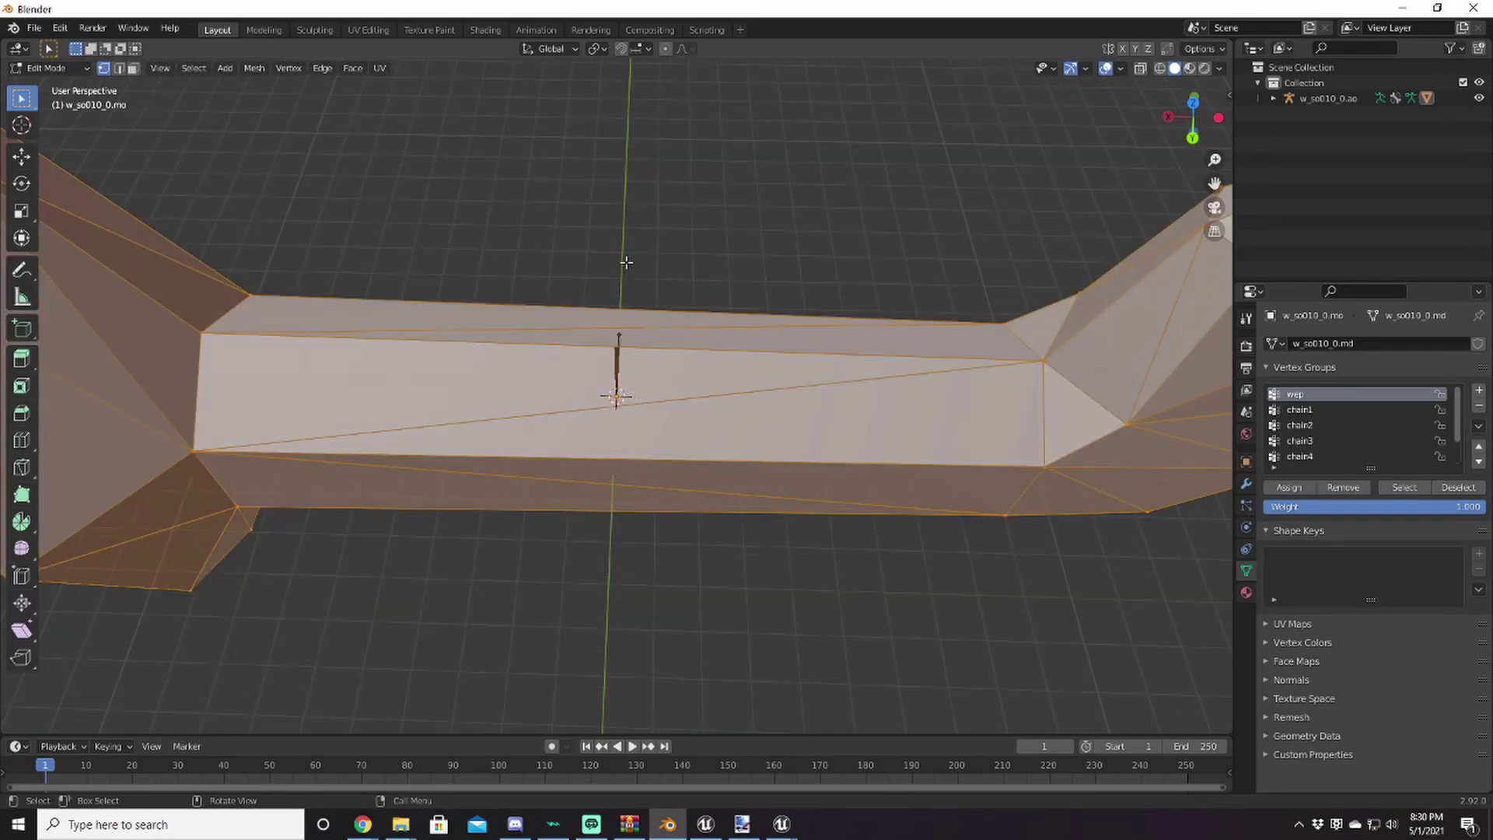
pyautogui.moveTo(594, 470); pyautogui.dragTo(560, 471, button='middle')
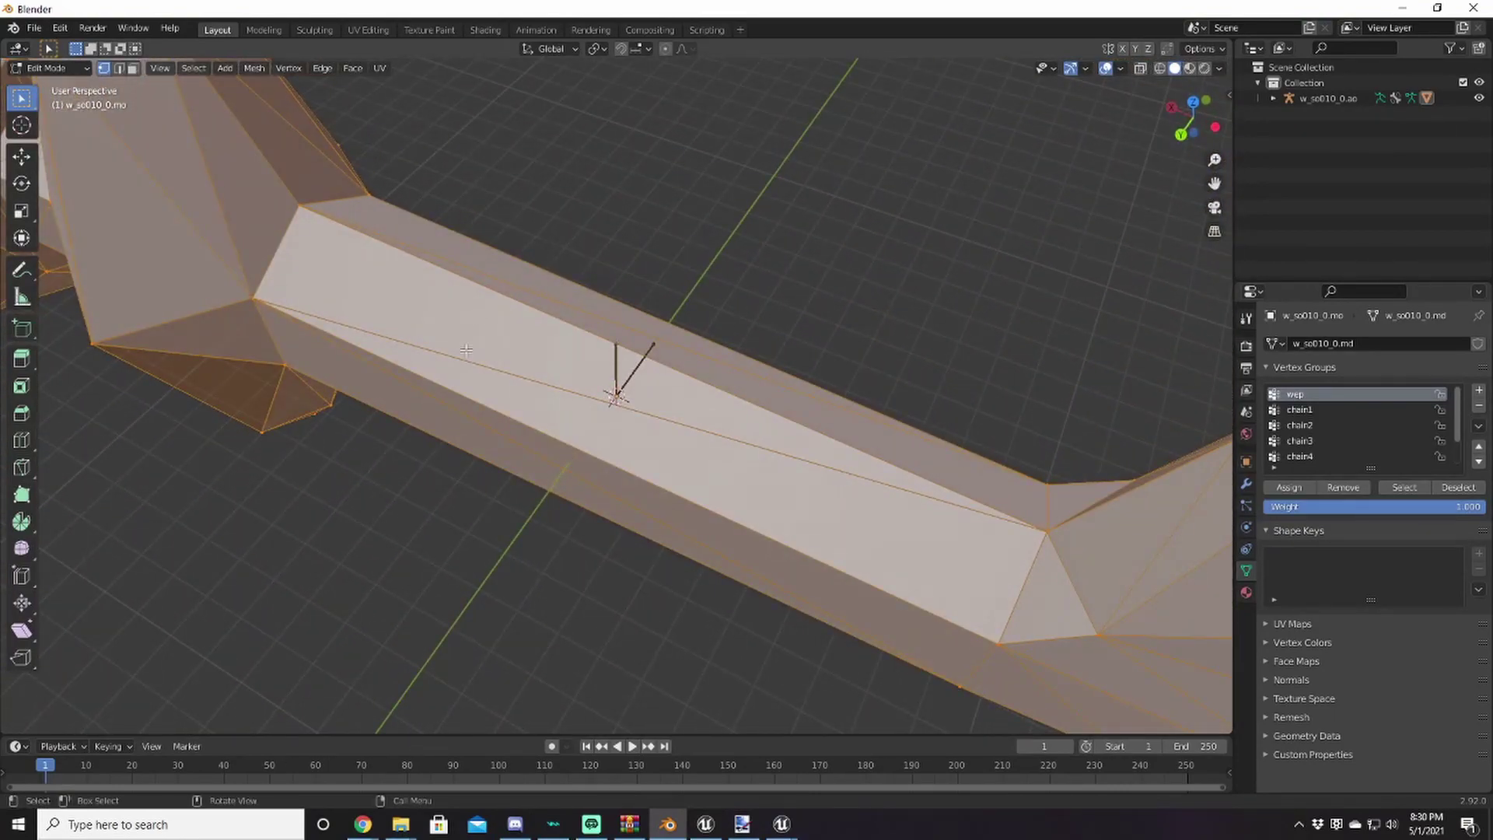
pyautogui.scroll(-8, 670, 413)
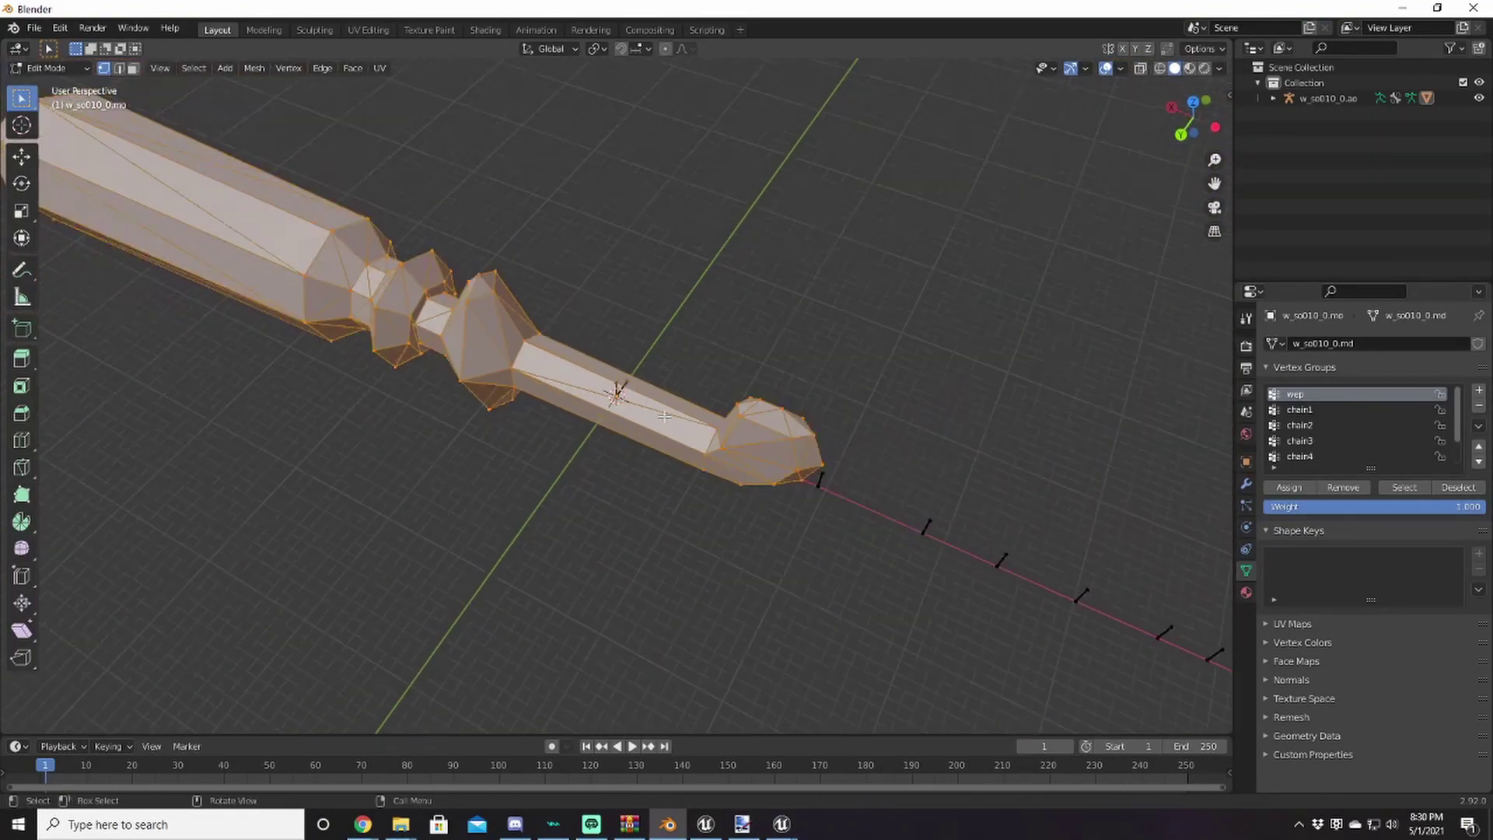
pyautogui.moveTo(665, 467); pyautogui.dragTo(685, 448, button='middle')
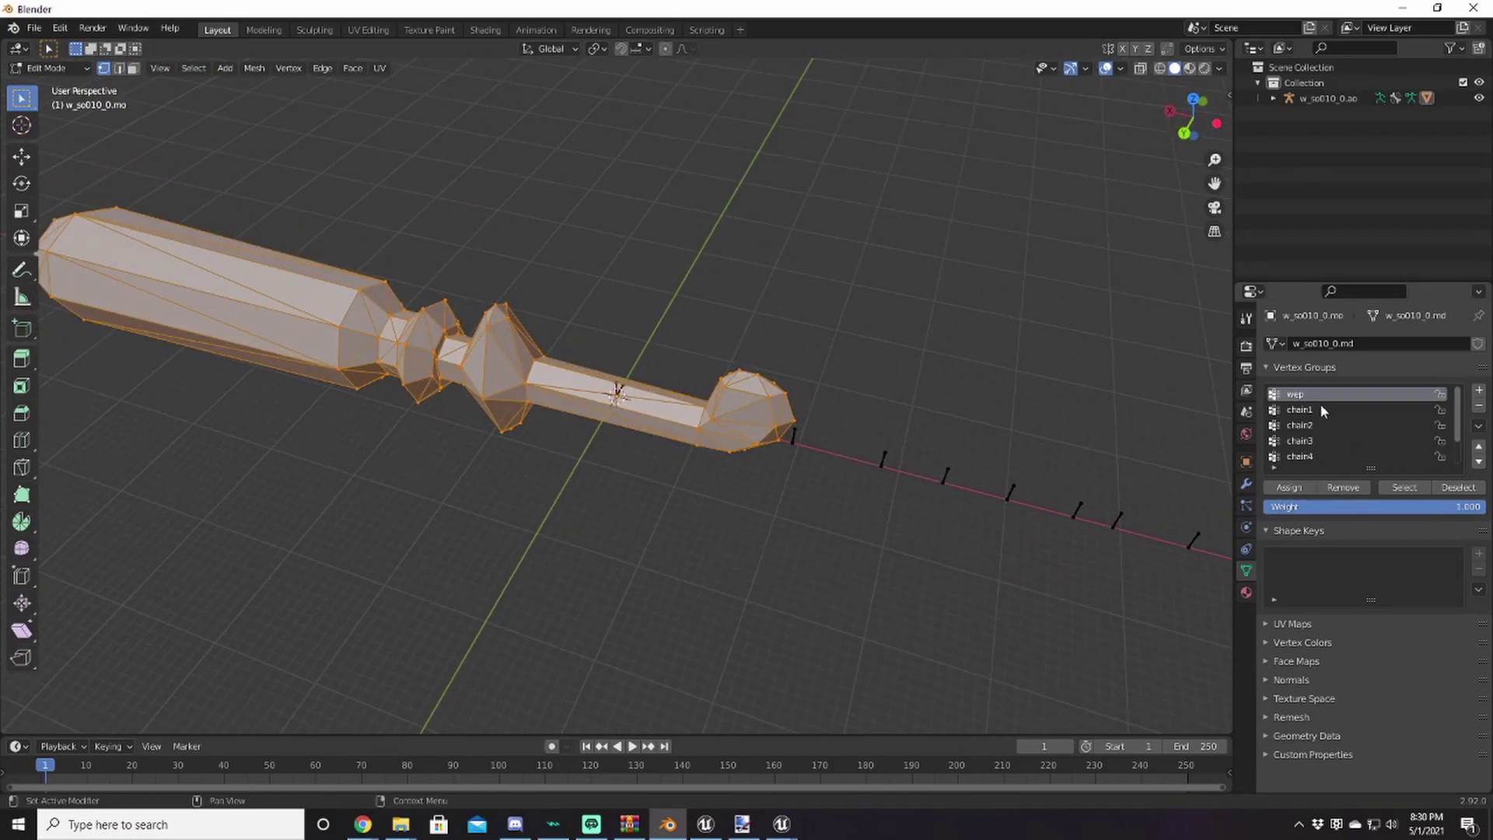
pyautogui.scroll(-1, 1317, 416)
pyautogui.scroll(1, 1311, 432)
pyautogui.scroll(-1, 1314, 419)
pyautogui.scroll(1, 1325, 424)
pyautogui.moveTo(839, 549)
pyautogui.mouseDown(button='middle')
pyautogui.moveTo(839, 506)
pyautogui.moveTo(1030, 527)
pyautogui.moveTo(899, 557)
pyautogui.moveTo(852, 550)
pyautogui.moveTo(856, 570)
pyautogui.mouseUp(button='middle')
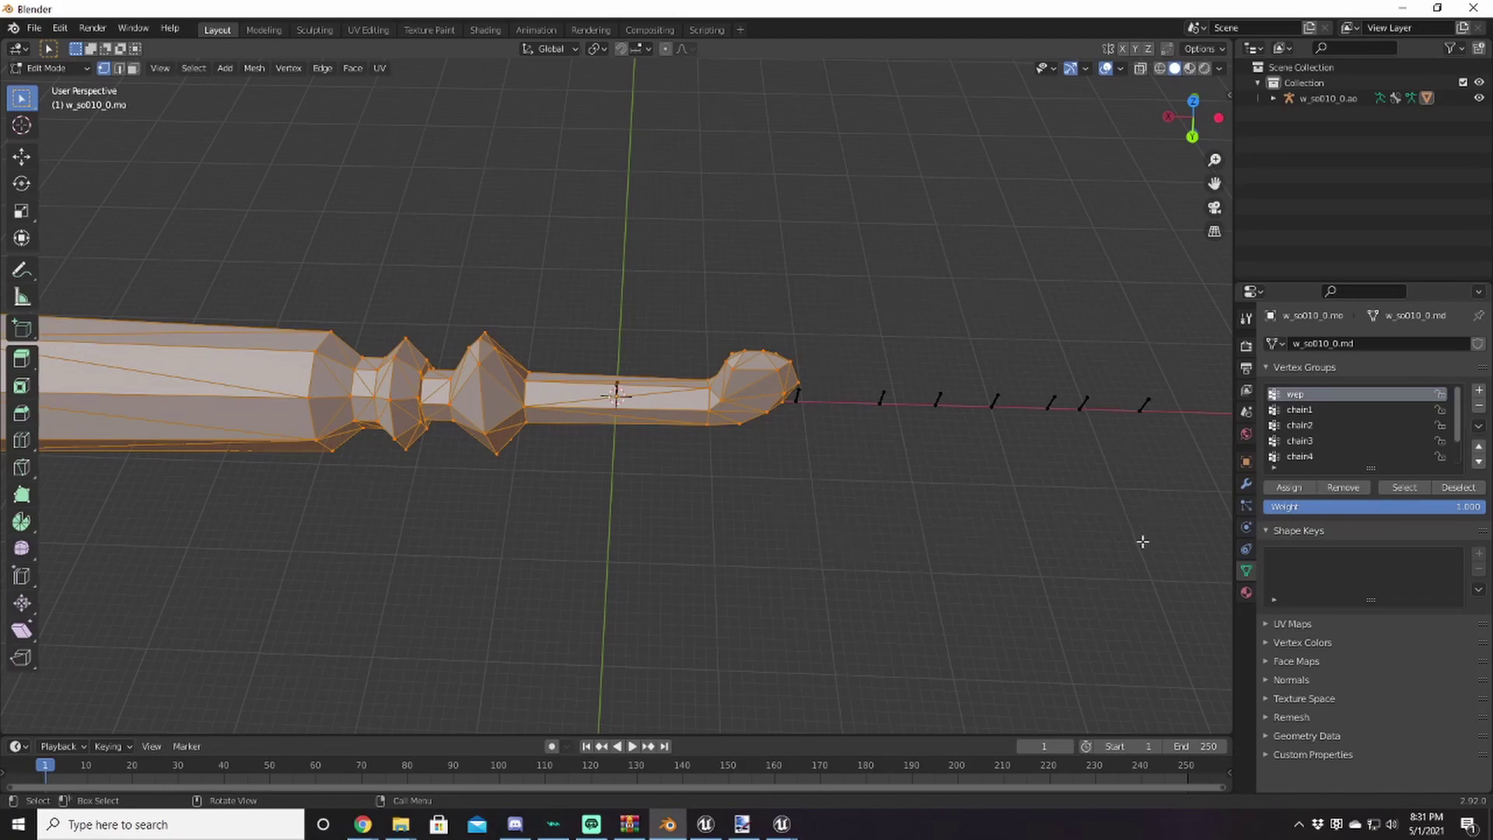
pyautogui.moveTo(1066, 597)
pyautogui.mouseDown(button='middle')
pyautogui.moveTo(1033, 493)
pyautogui.moveTo(979, 469)
pyautogui.moveTo(893, 526)
pyautogui.moveTo(1038, 627)
pyautogui.moveTo(526, 477)
pyautogui.moveTo(1065, 618)
pyautogui.mouseUp(button='middle')
# Check the bat's UV layouts in the UV Editing workspace and delete the UV_SINGLE and EXTRAUVS0 maps, keeping only UVMap
pyautogui.click(1268, 625)
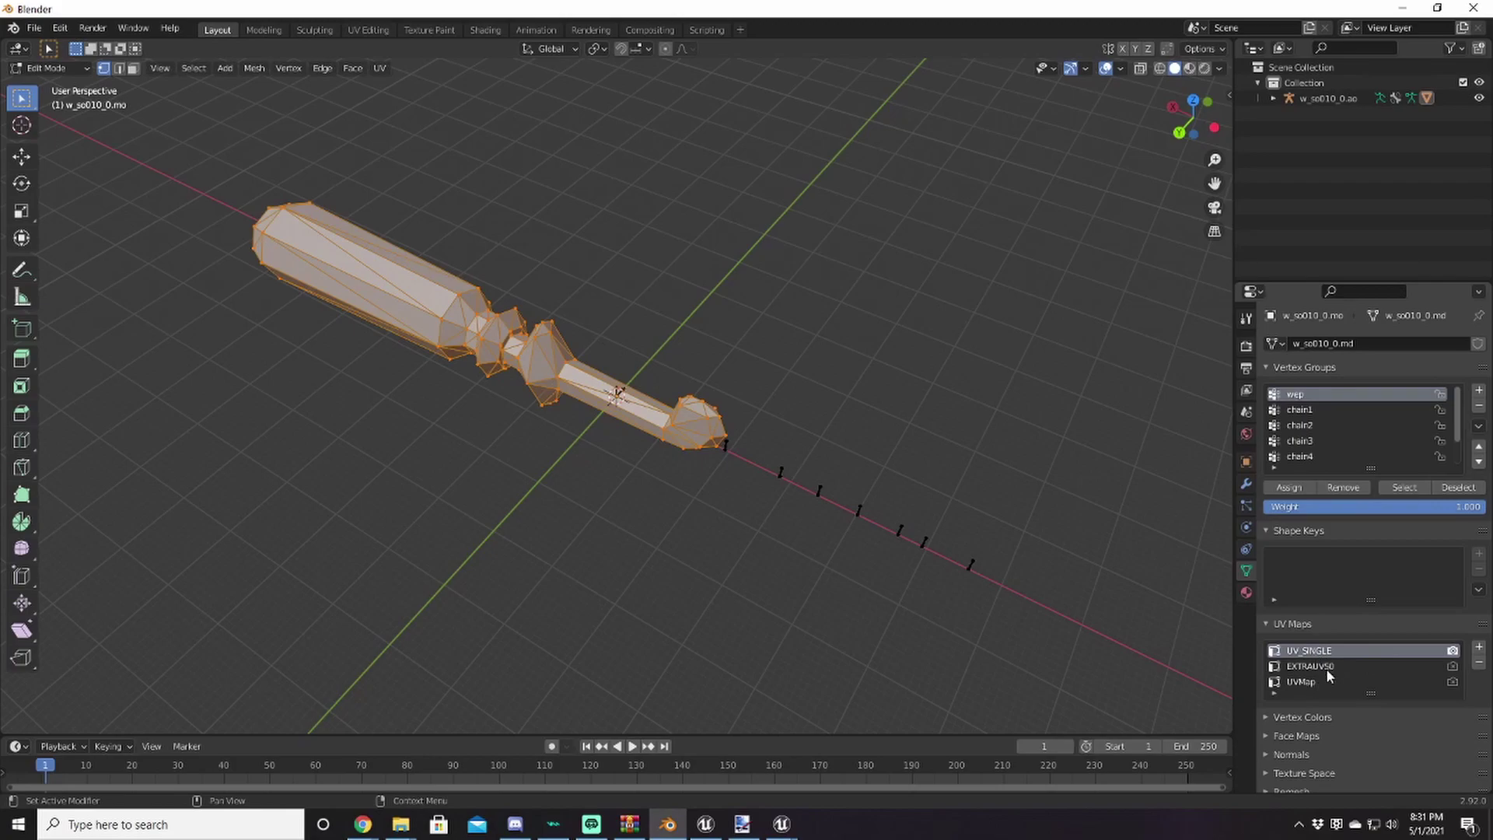
pyautogui.click(370, 30)
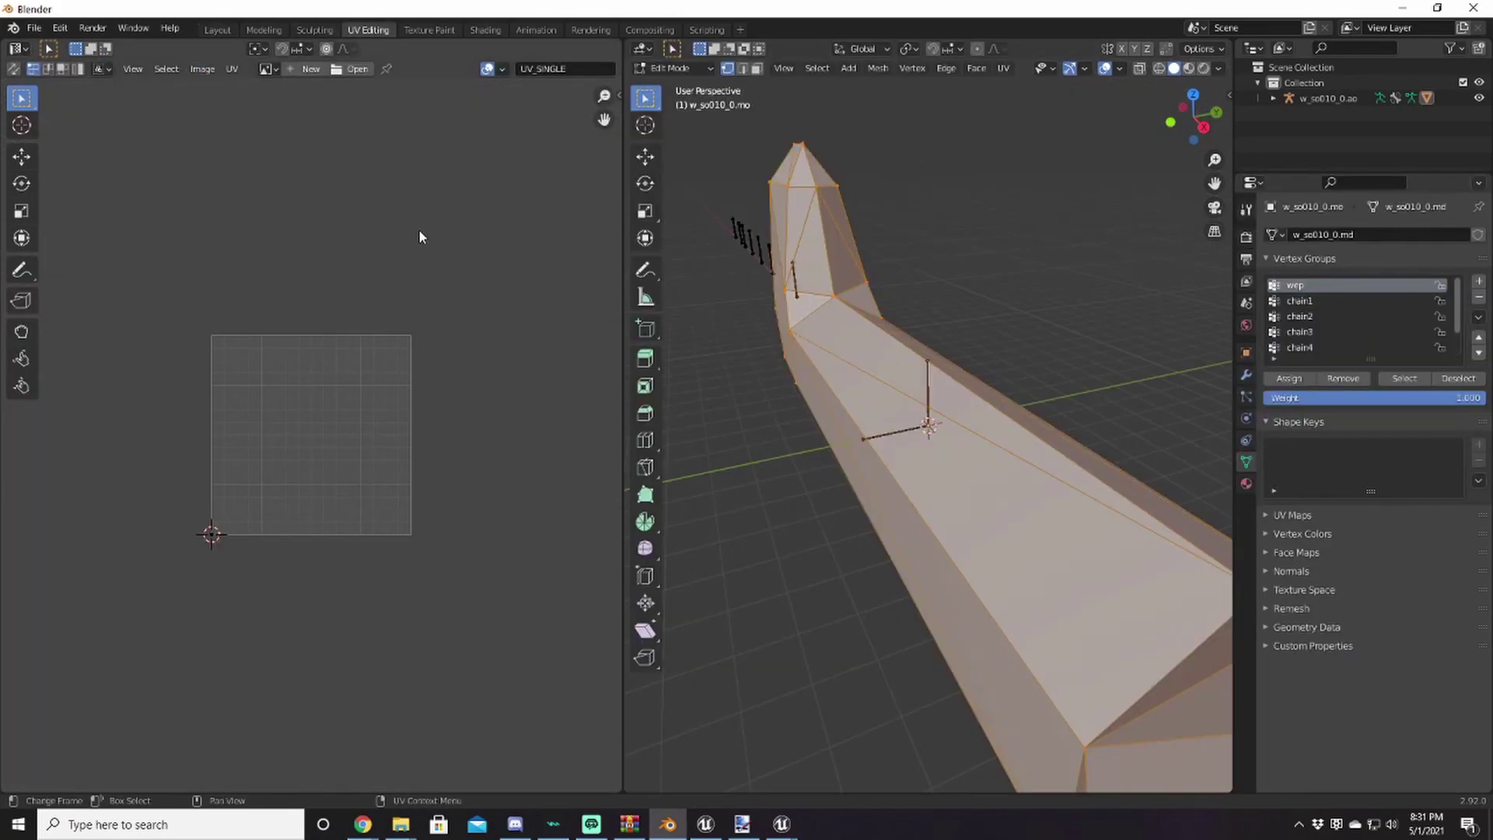
pyautogui.click(1282, 514)
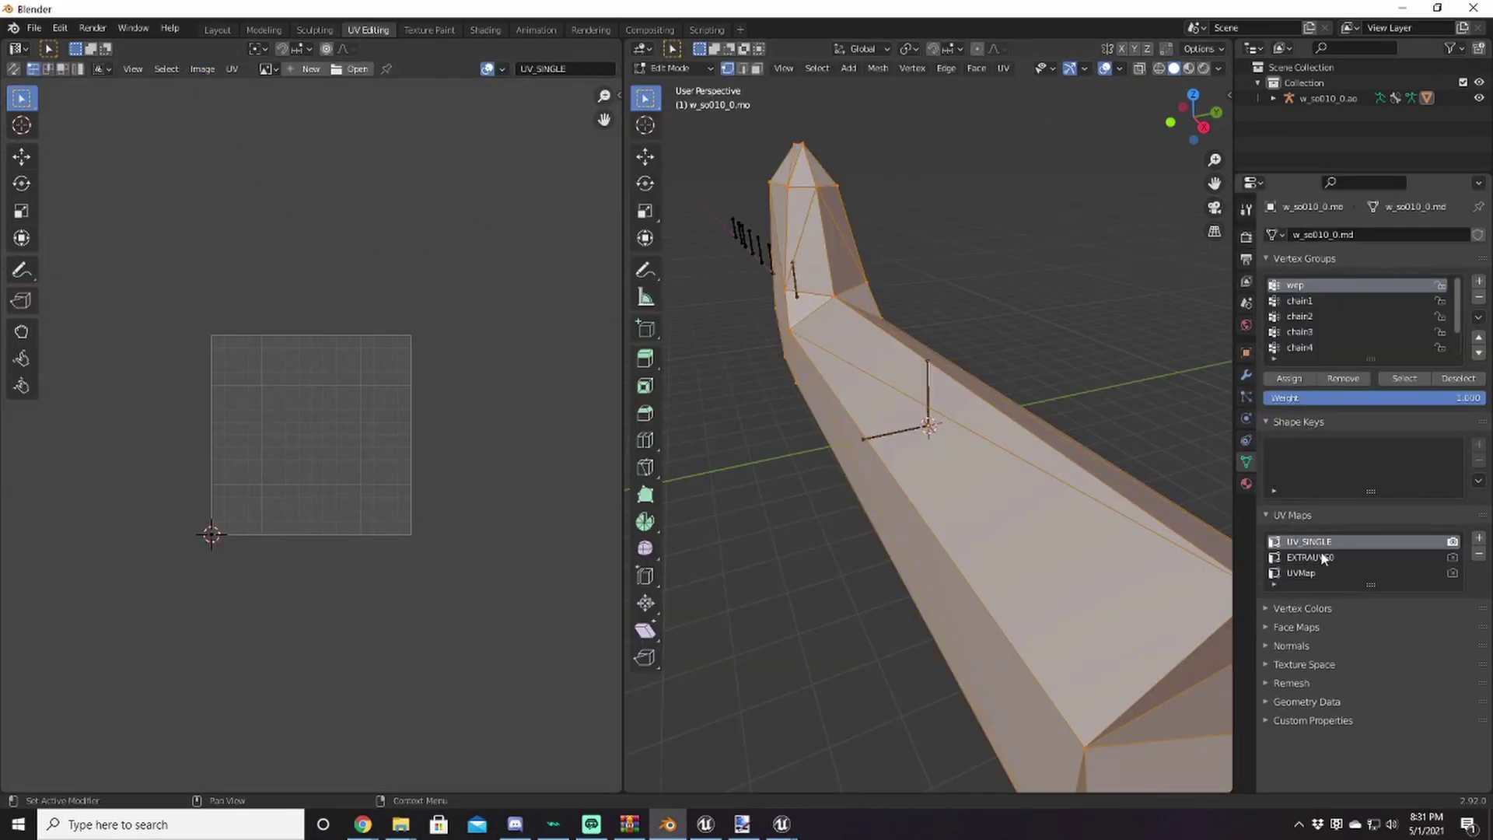
pyautogui.click(1303, 572)
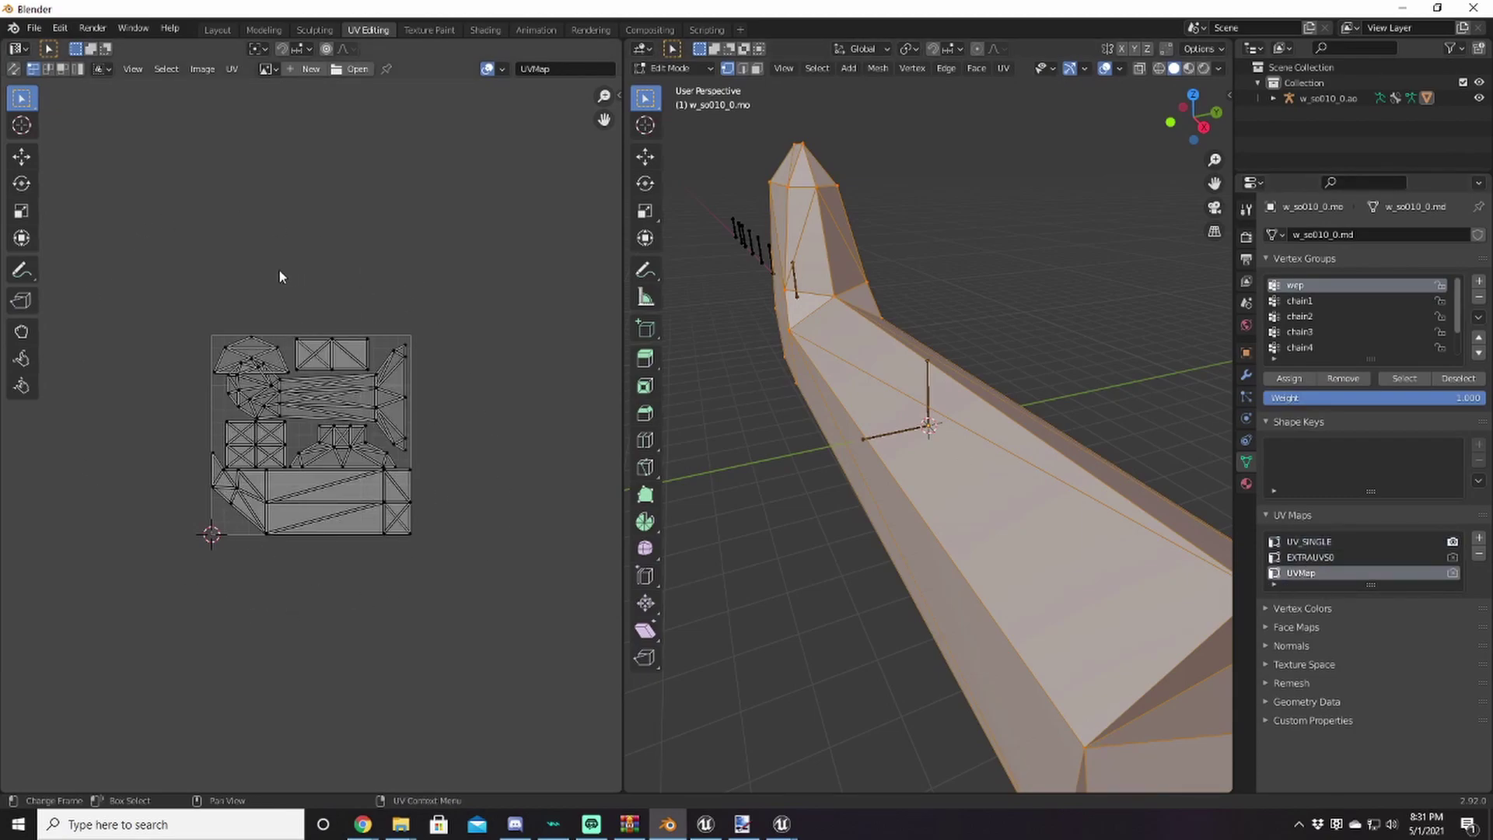
pyautogui.click(1325, 542)
pyautogui.click(1479, 553)
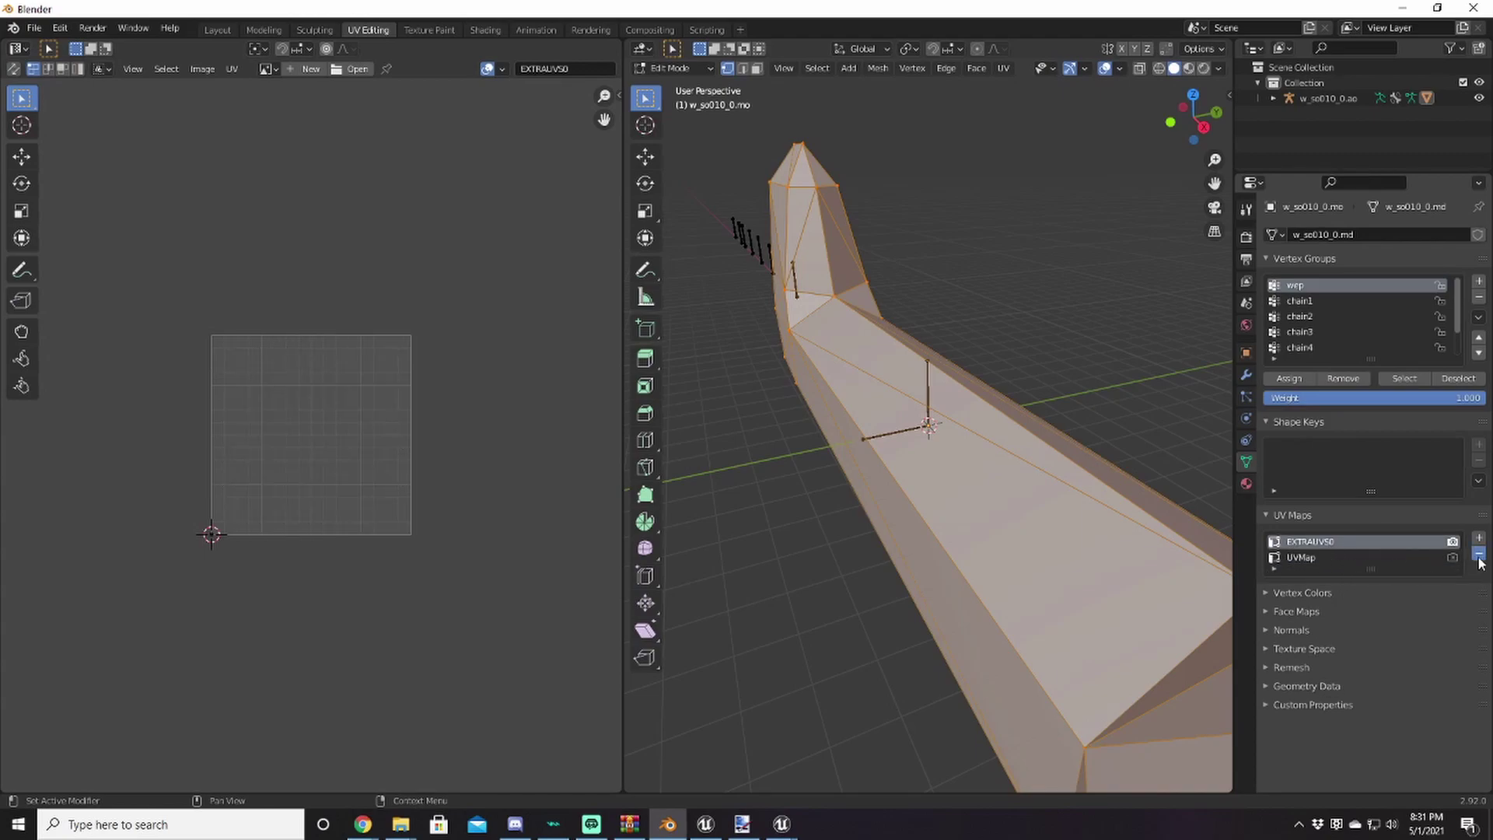
pyautogui.click(1479, 554)
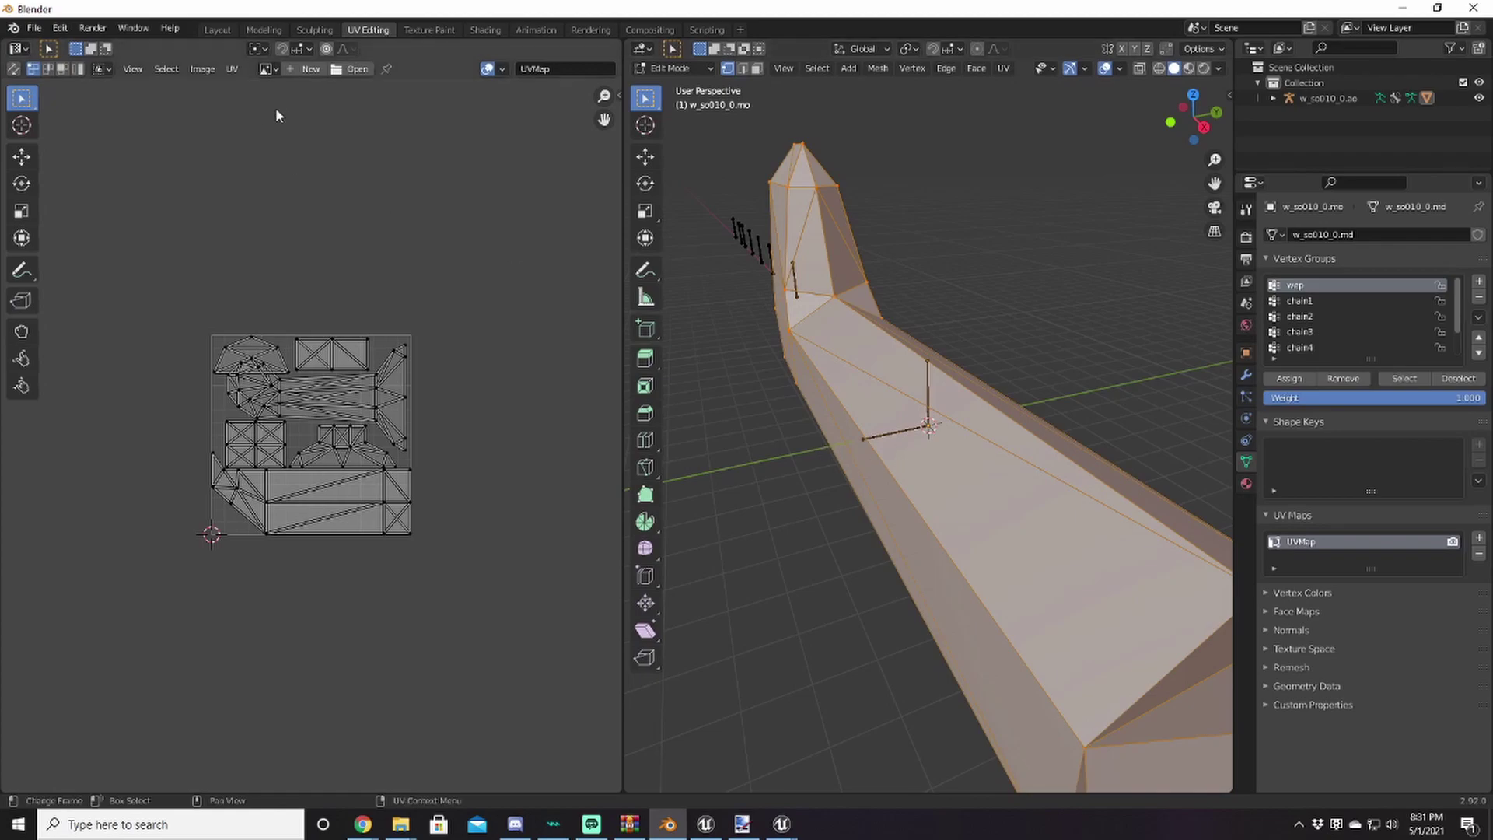
pyautogui.click(214, 28)
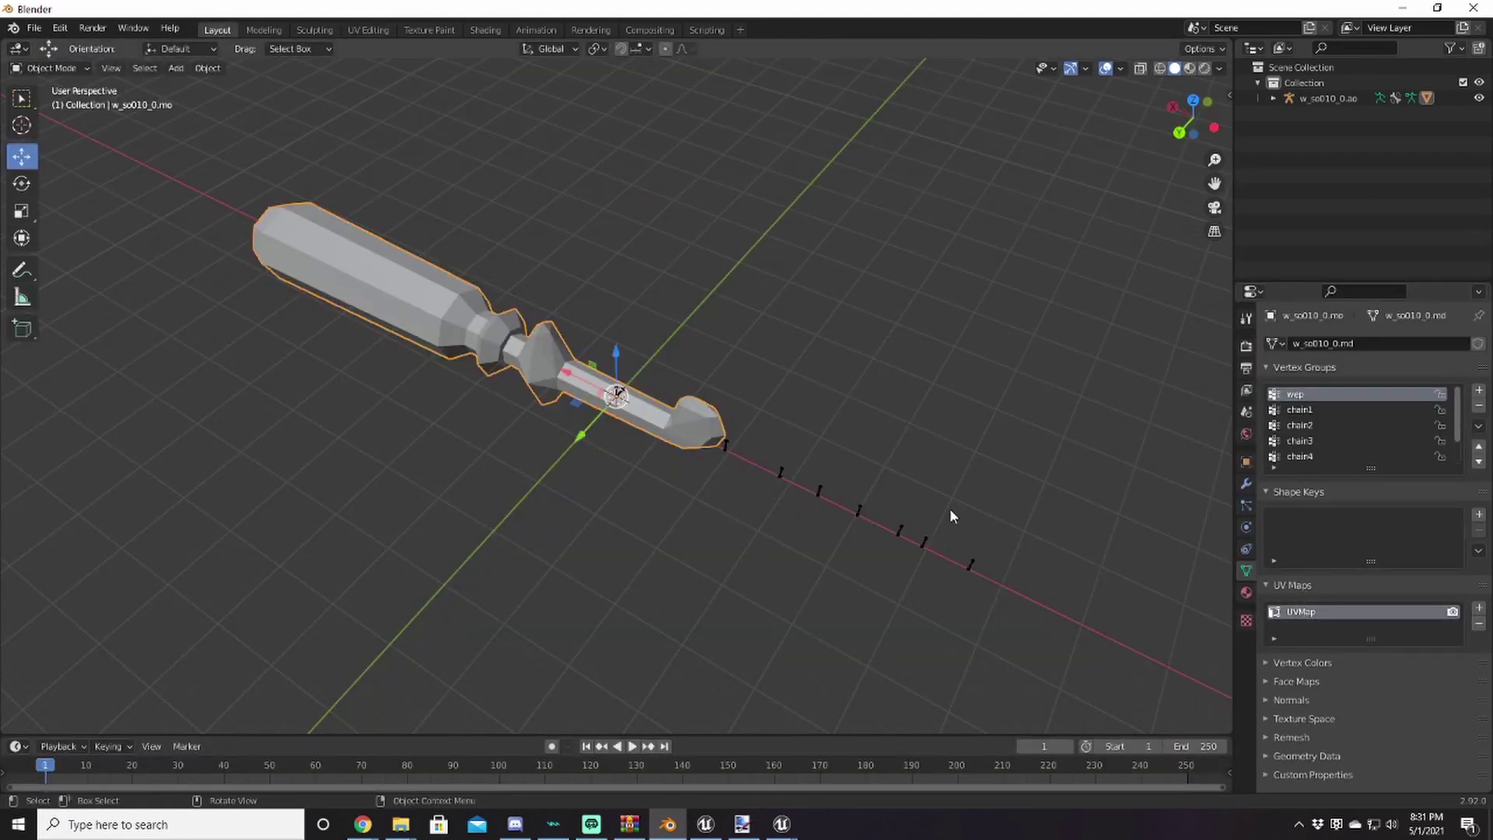
pyautogui.moveTo(733, 334)
pyautogui.mouseDown(button='middle')
pyautogui.moveTo(796, 408)
pyautogui.moveTo(715, 315)
pyautogui.moveTo(772, 306)
pyautogui.moveTo(896, 343)
pyautogui.moveTo(986, 440)
pyautogui.moveTo(766, 373)
pyautogui.moveTo(650, 356)
pyautogui.moveTo(737, 360)
pyautogui.moveTo(730, 344)
pyautogui.mouseUp(button='middle')
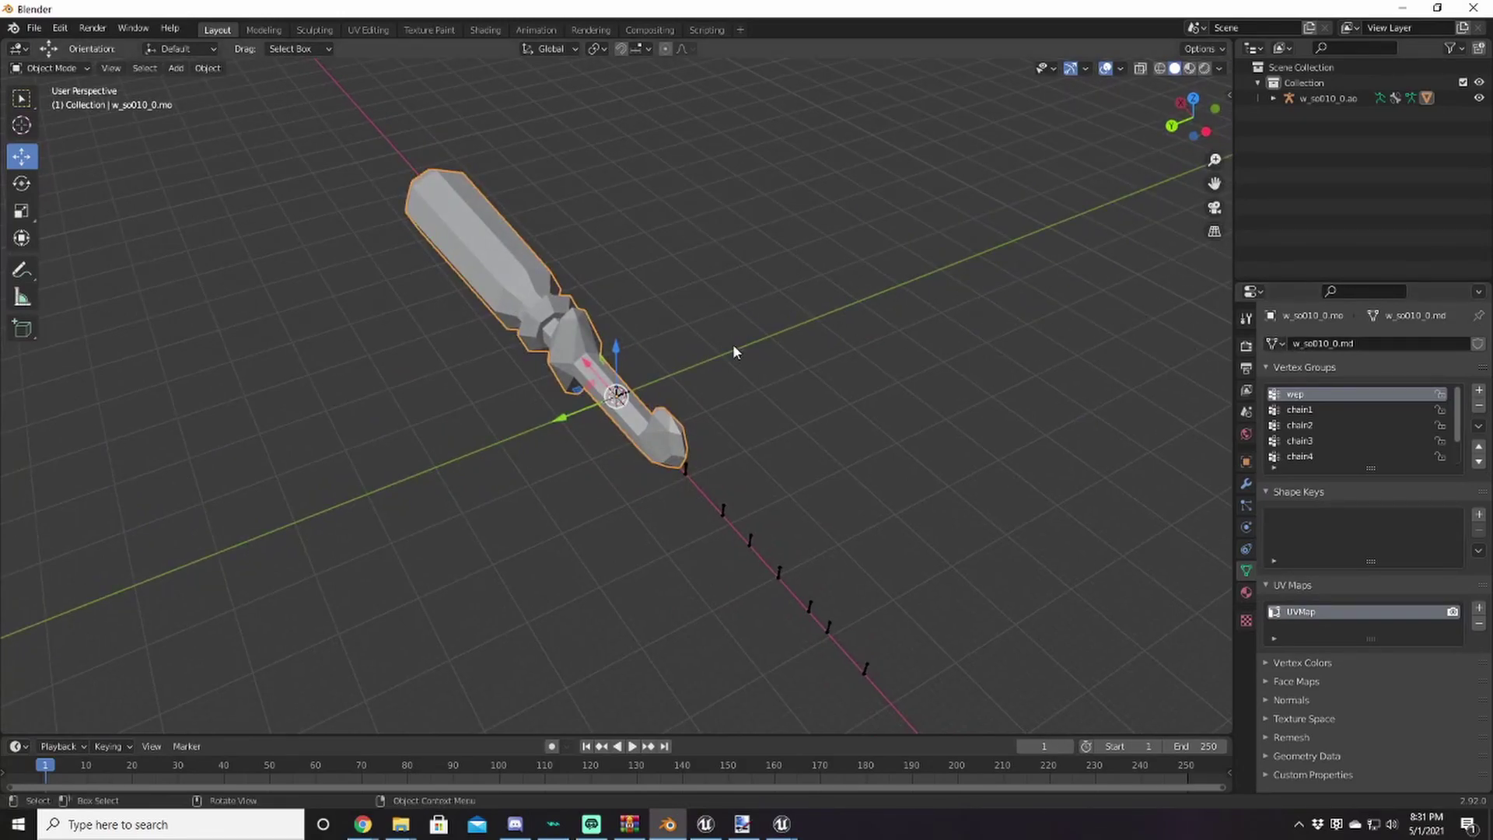
# Rotate the bat mesh w_so010_0.mo to 90° about the X axis and check its orientation against the chain bones
pyautogui.moveTo(660, 360); pyautogui.dragTo(569, 377, button='middle')
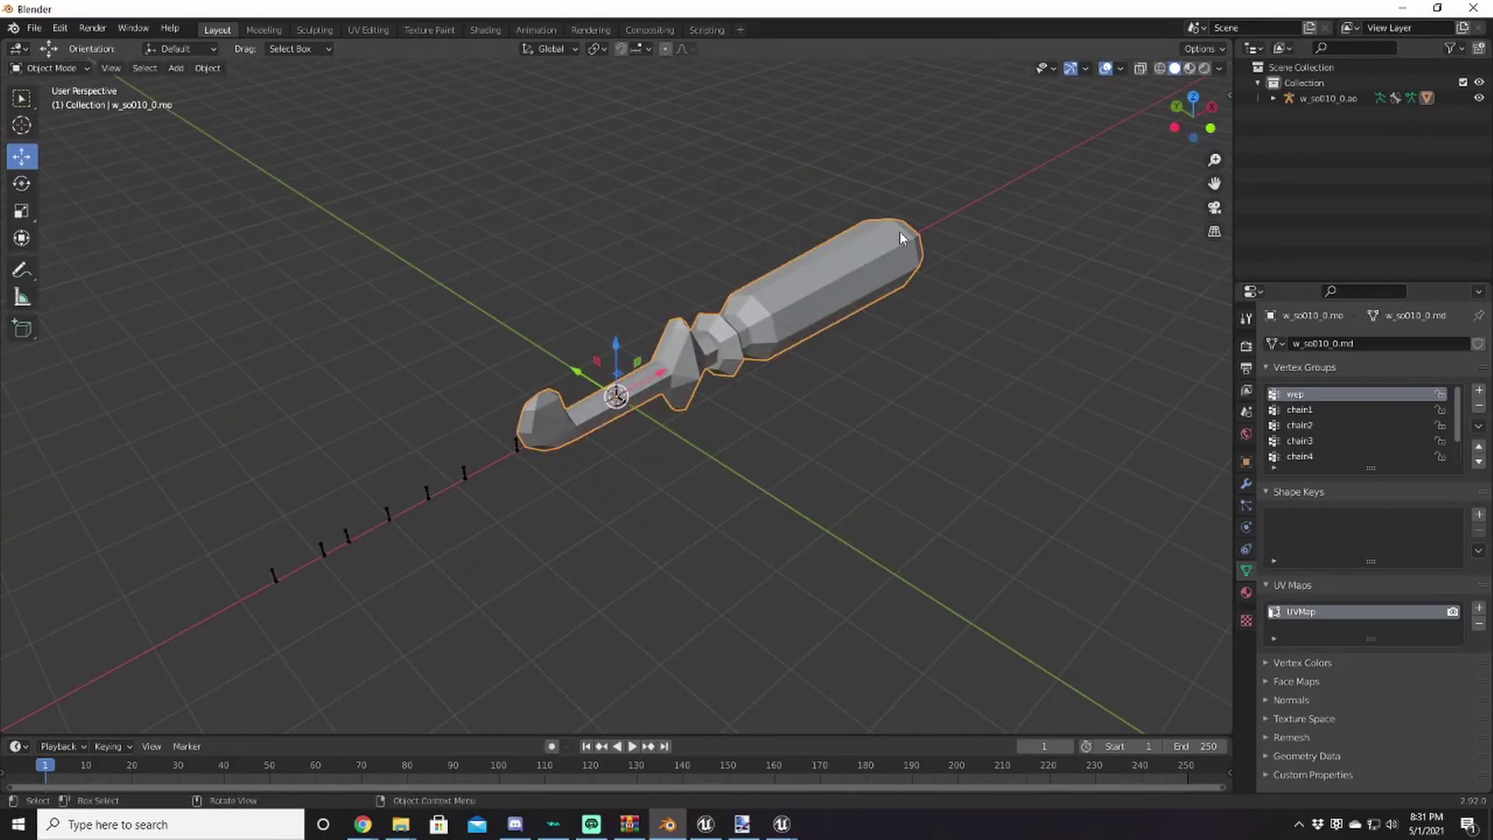
pyautogui.moveTo(815, 393); pyautogui.dragTo(731, 356, button='middle')
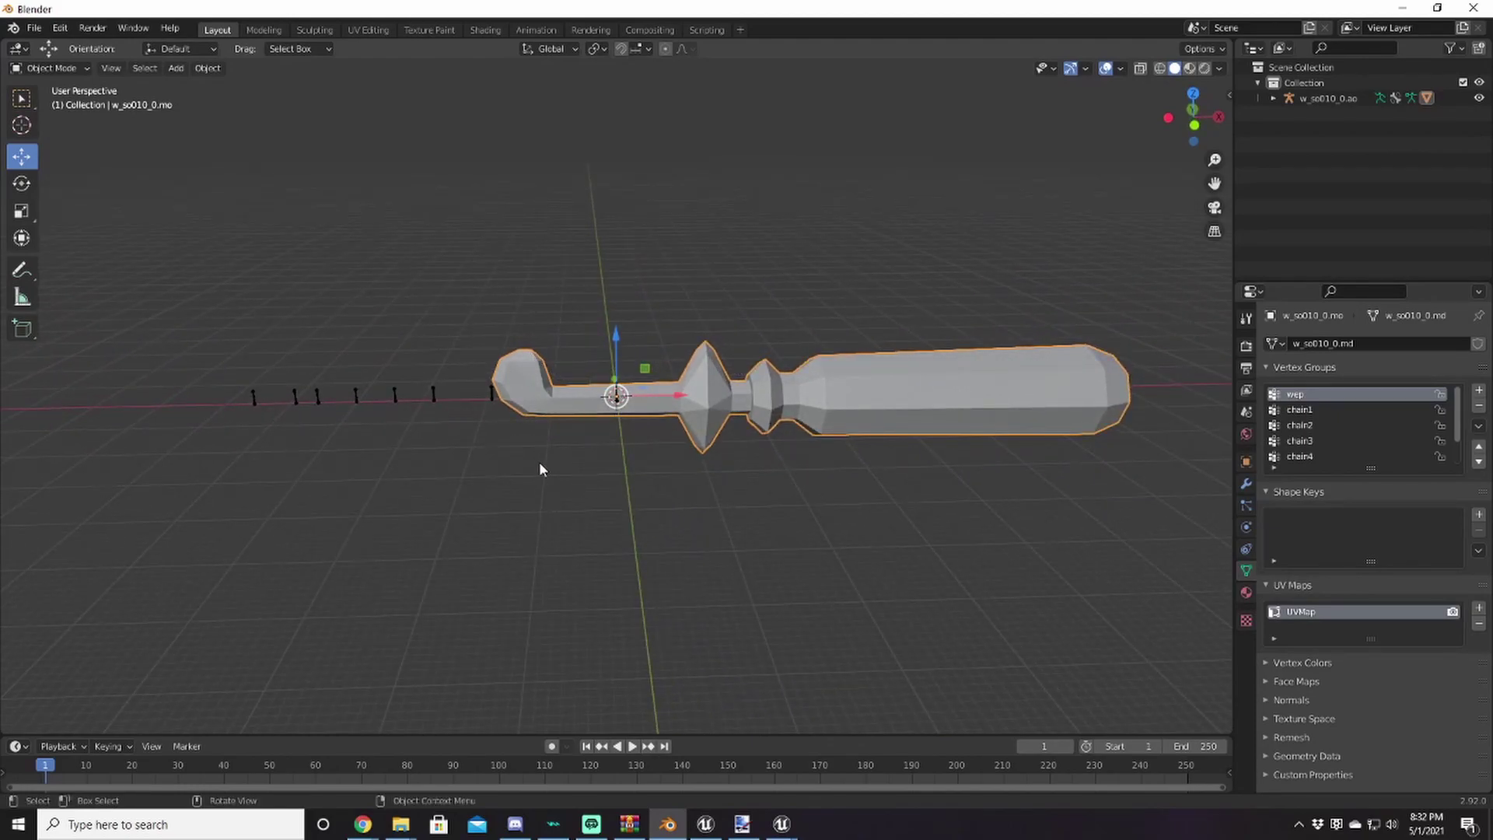
pyautogui.moveTo(652, 437); pyautogui.dragTo(767, 346, button='middle')
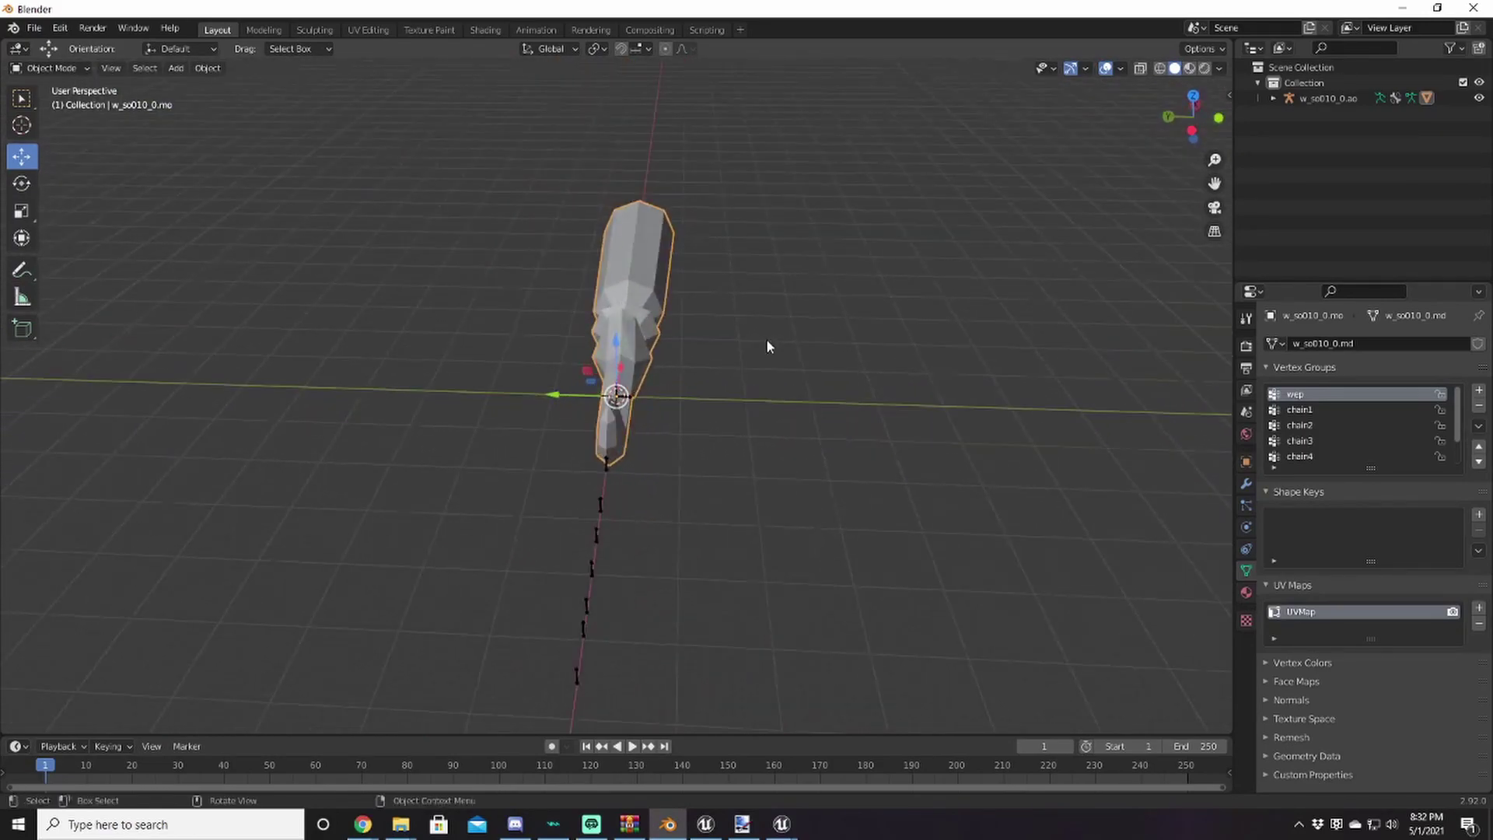
pyautogui.click(1247, 463)
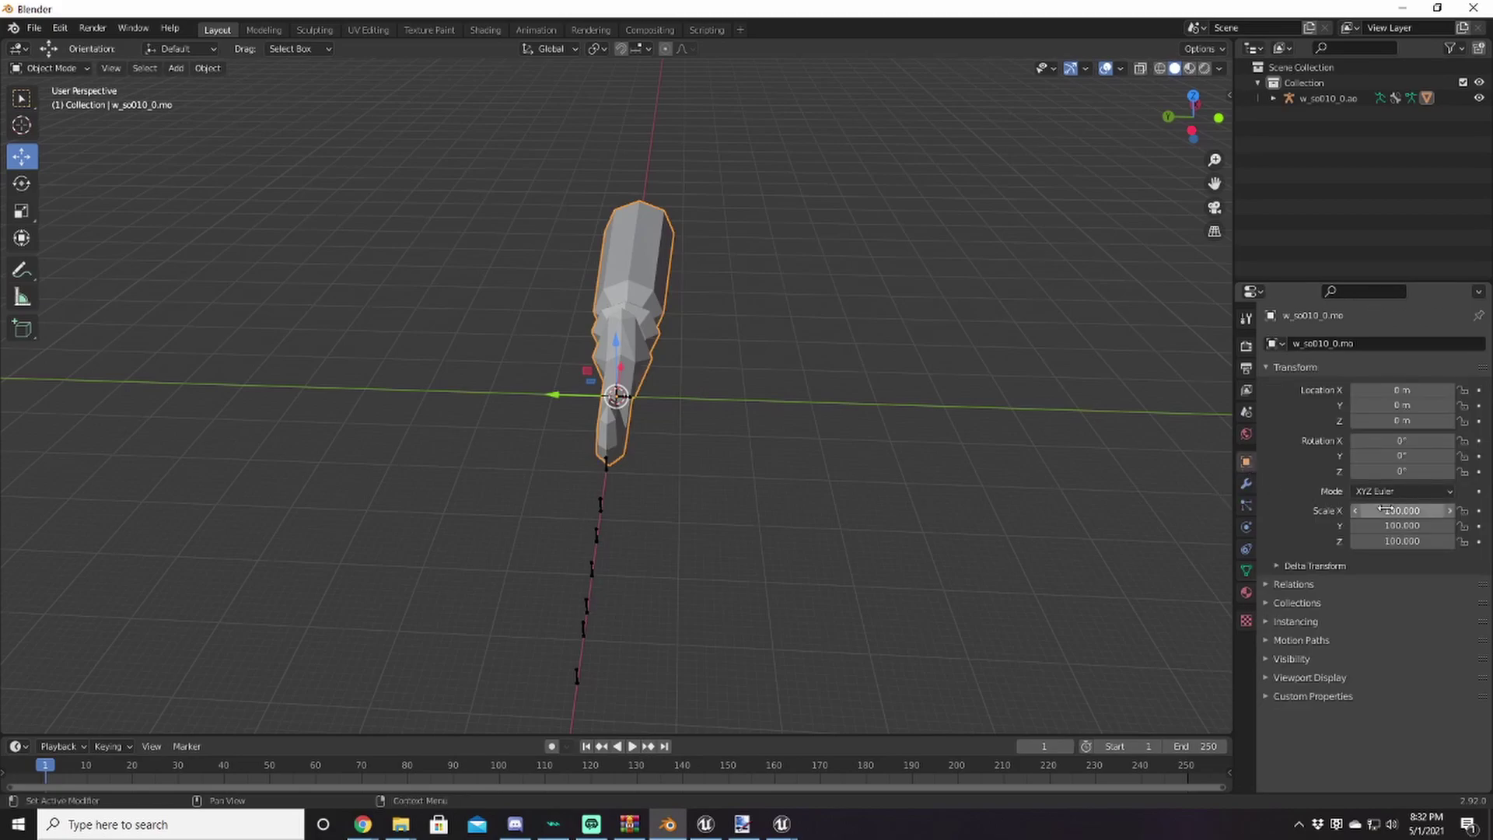
pyautogui.moveTo(1388, 441); pyautogui.dragTo(1461, 441)
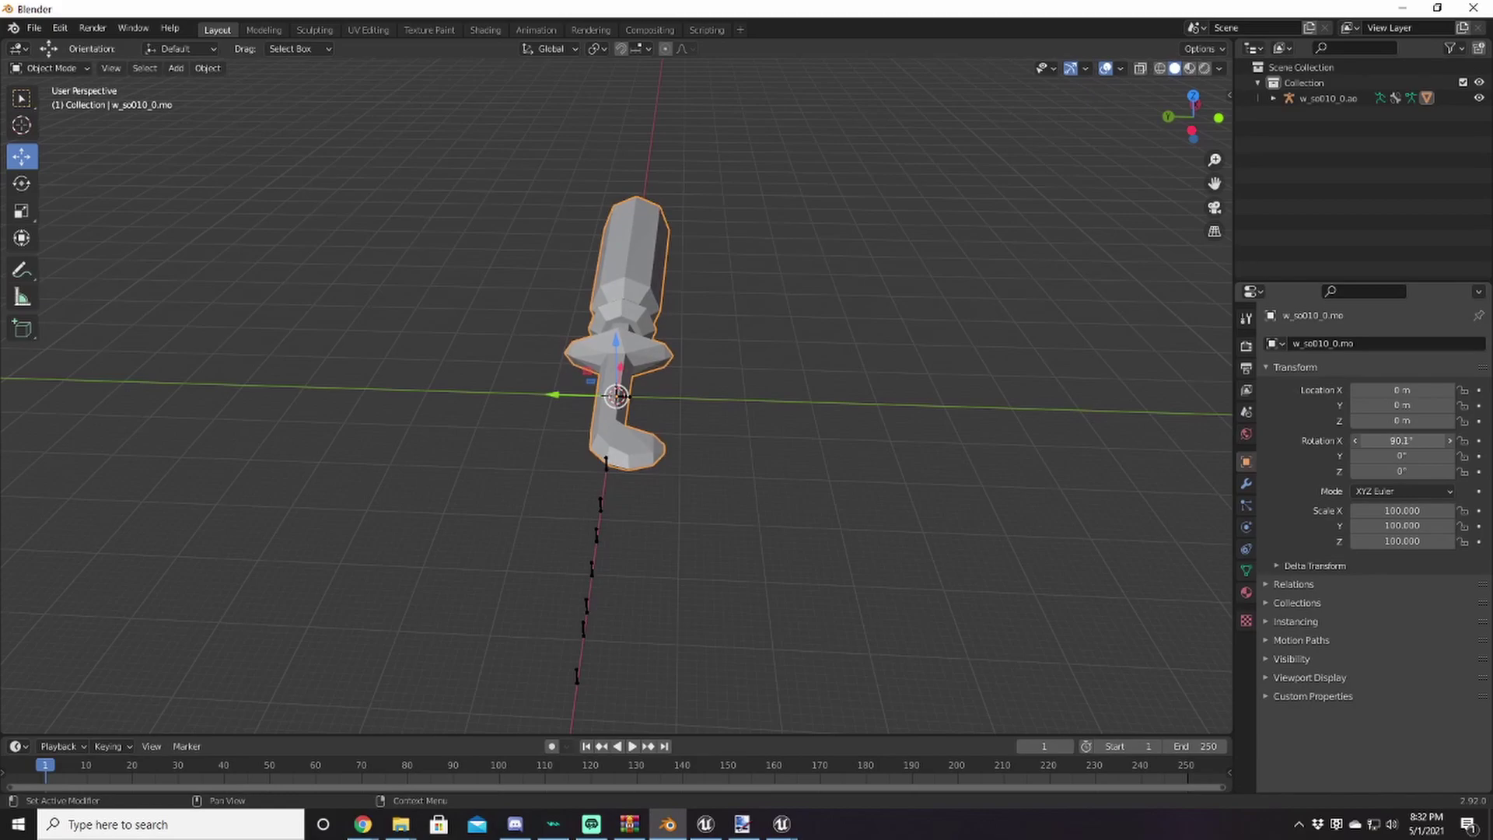
pyautogui.moveTo(684, 393); pyautogui.dragTo(759, 389, button='middle')
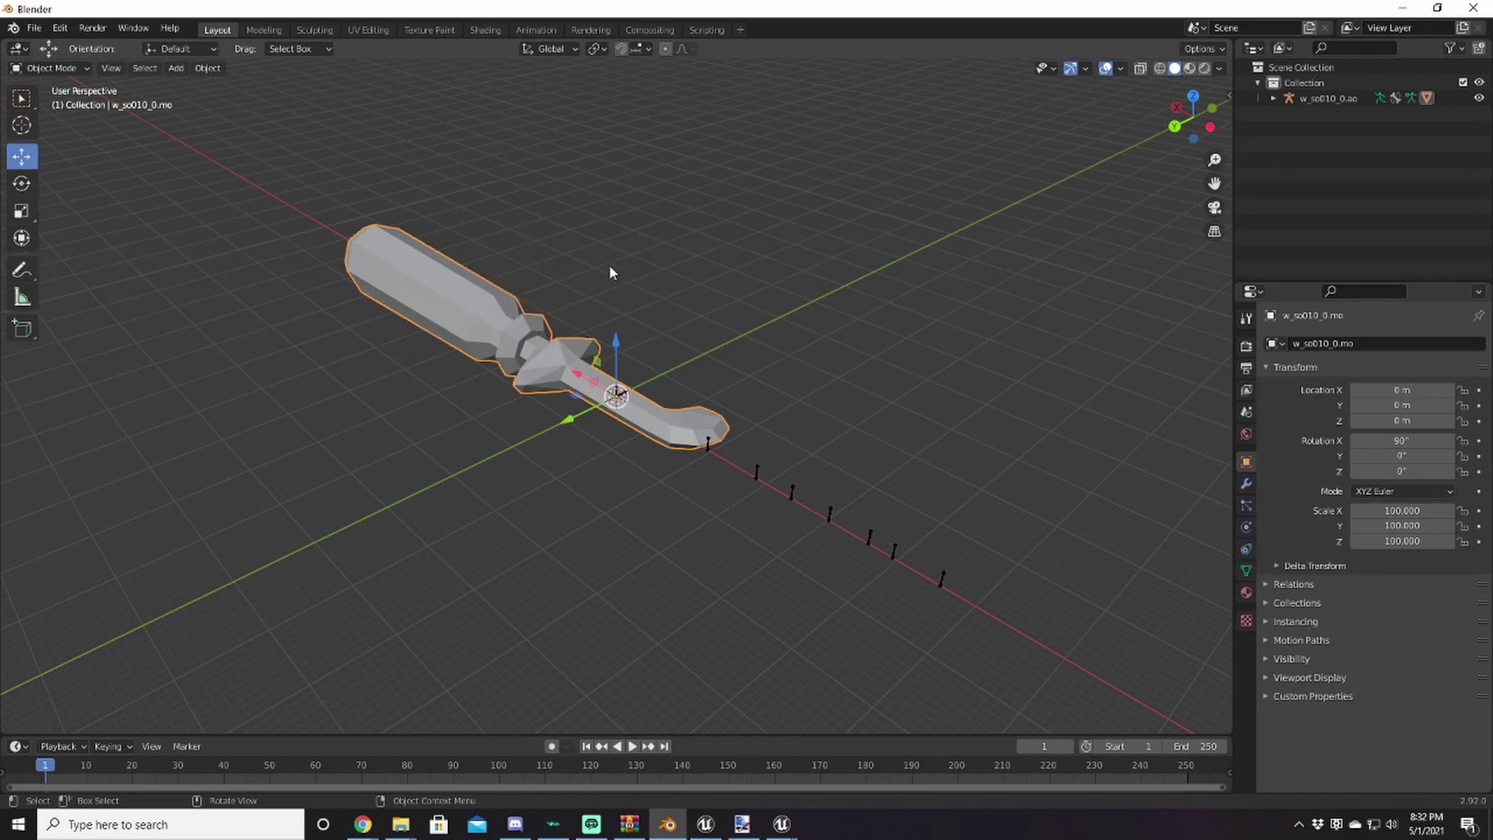
pyautogui.moveTo(523, 294); pyautogui.dragTo(599, 392, button='middle')
pyautogui.moveTo(909, 300); pyautogui.dragTo(791, 293, button='middle')
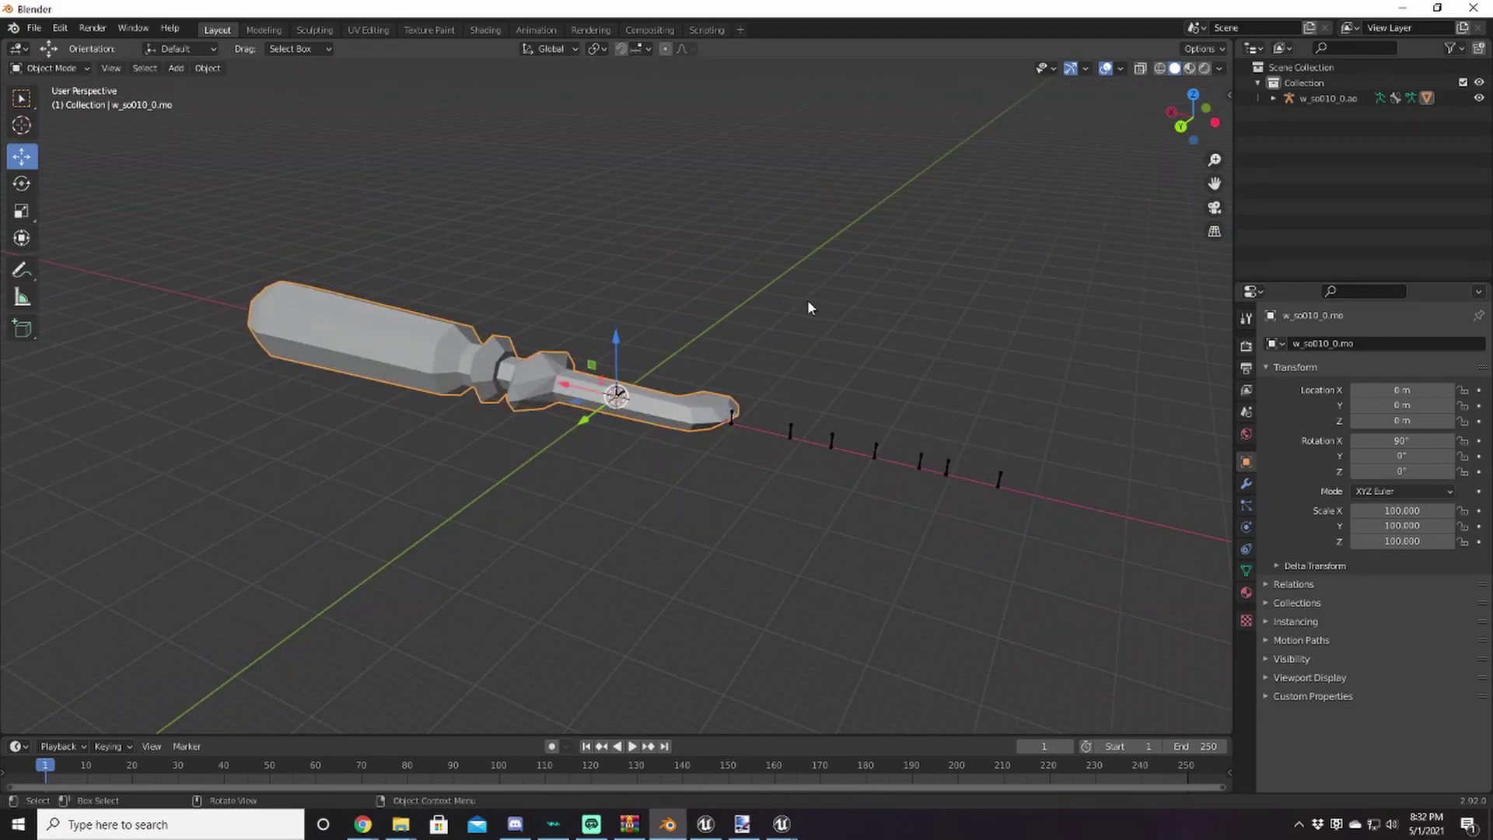
pyautogui.moveTo(747, 311); pyautogui.dragTo(570, 429, button='middle')
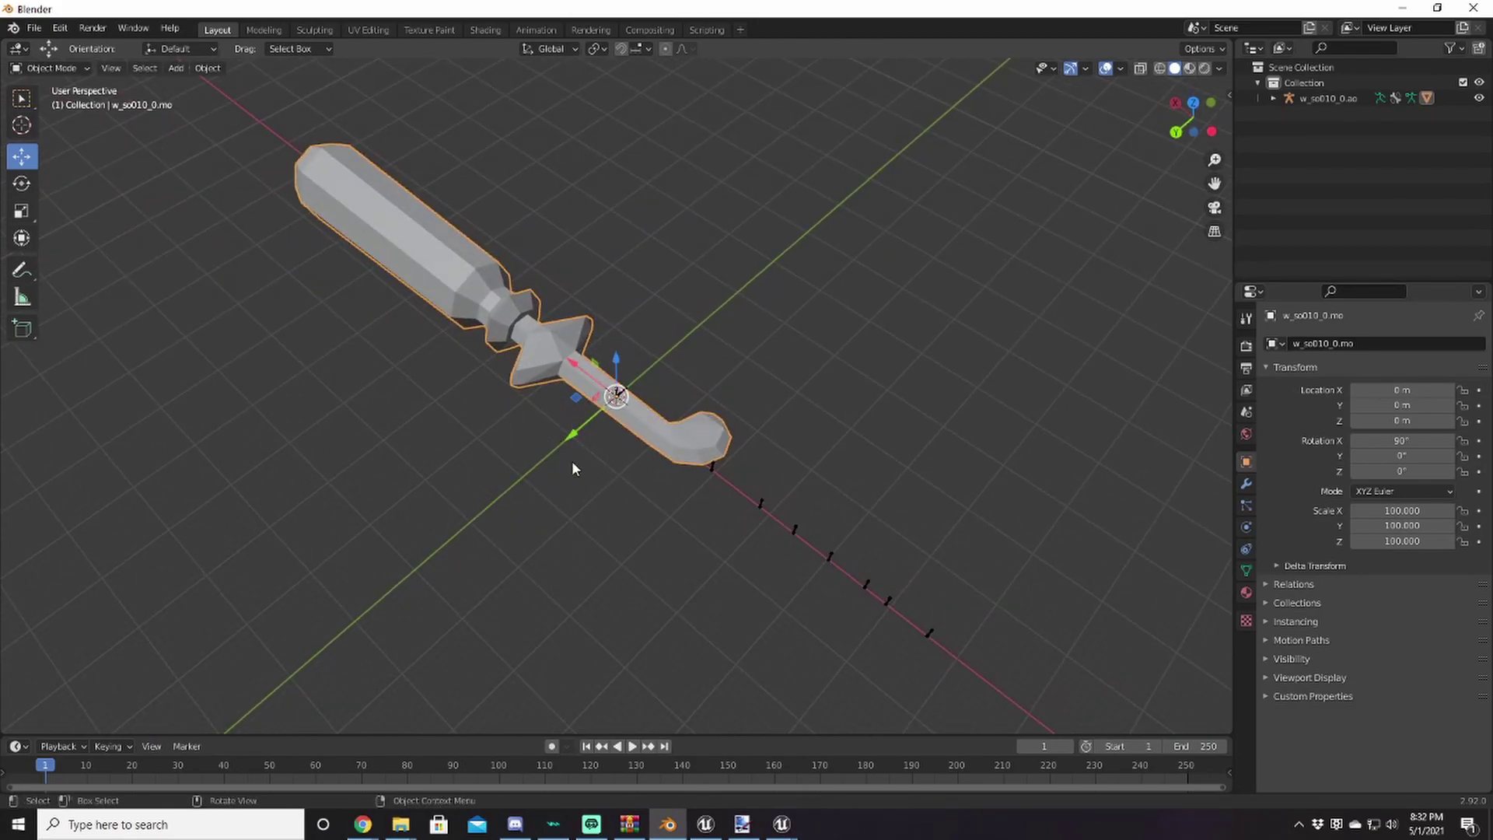
pyautogui.moveTo(611, 435); pyautogui.dragTo(541, 442, button='middle')
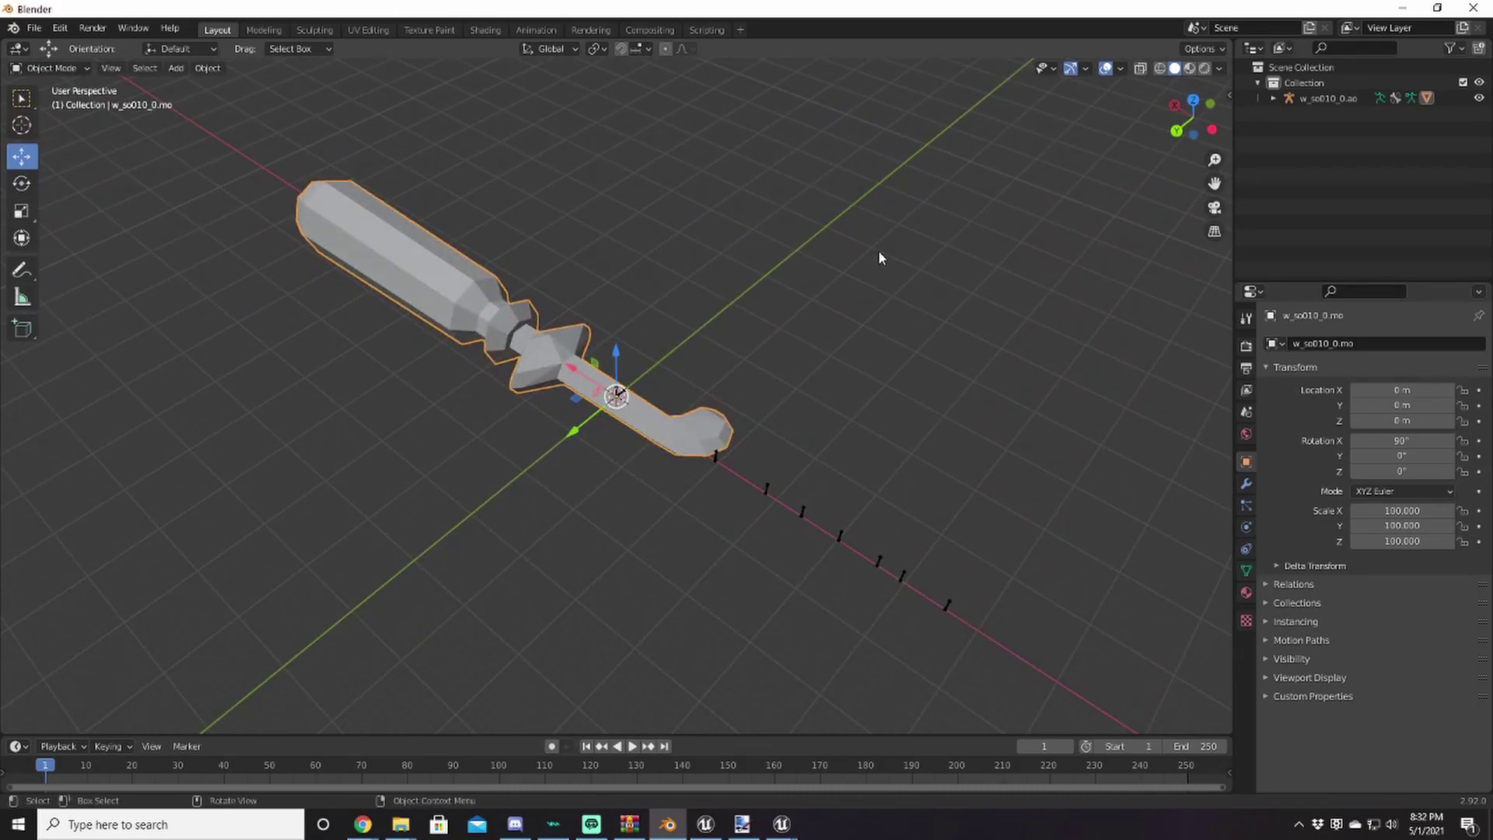
pyautogui.moveTo(879, 250); pyautogui.dragTo(886, 319, button='middle')
# Start an FBX export into the Documents folder with the file name w_so010_0sb
pyautogui.click(33, 29)
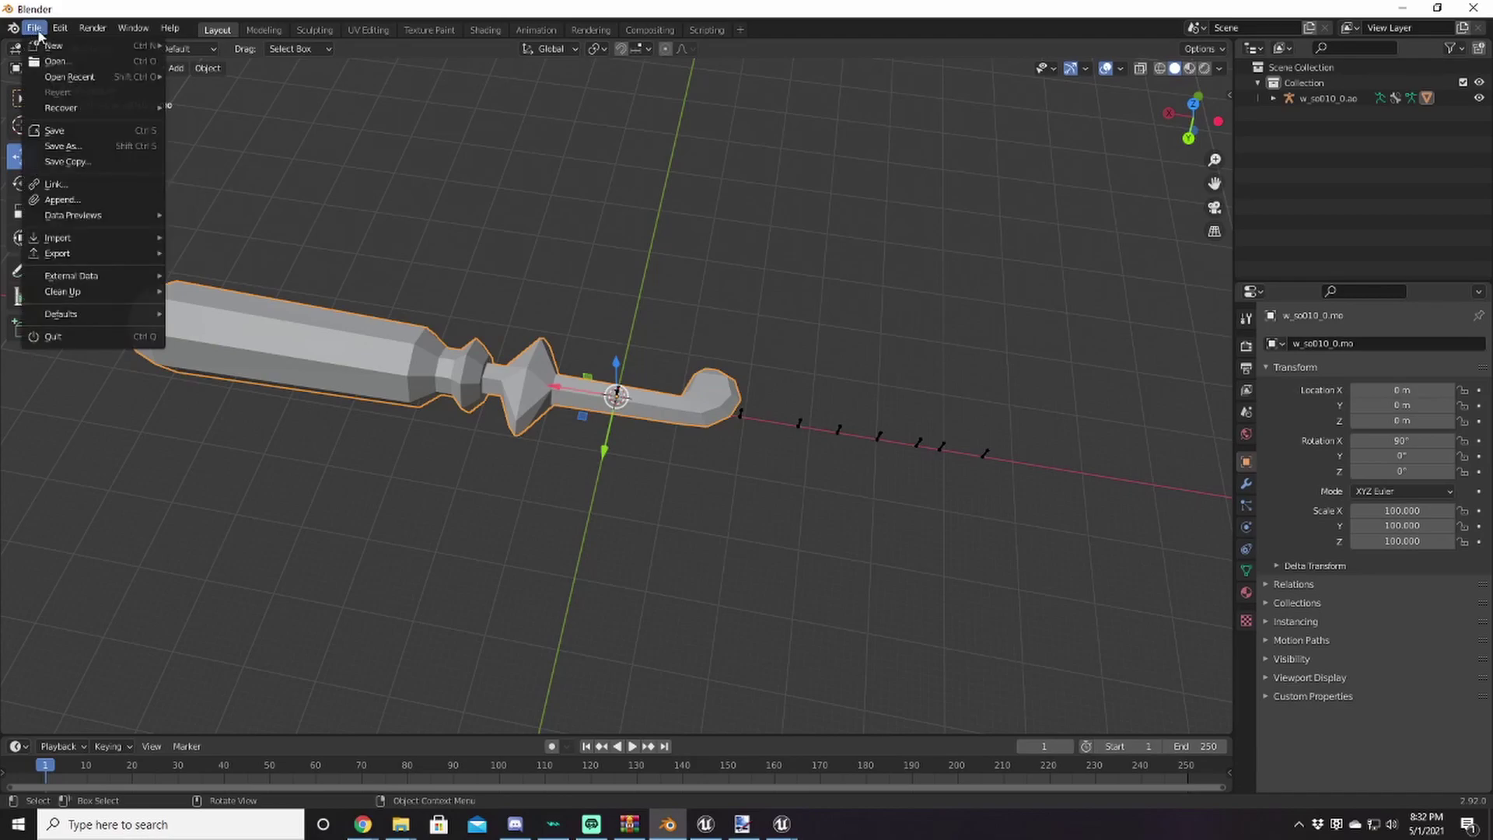
pyautogui.click(34, 29)
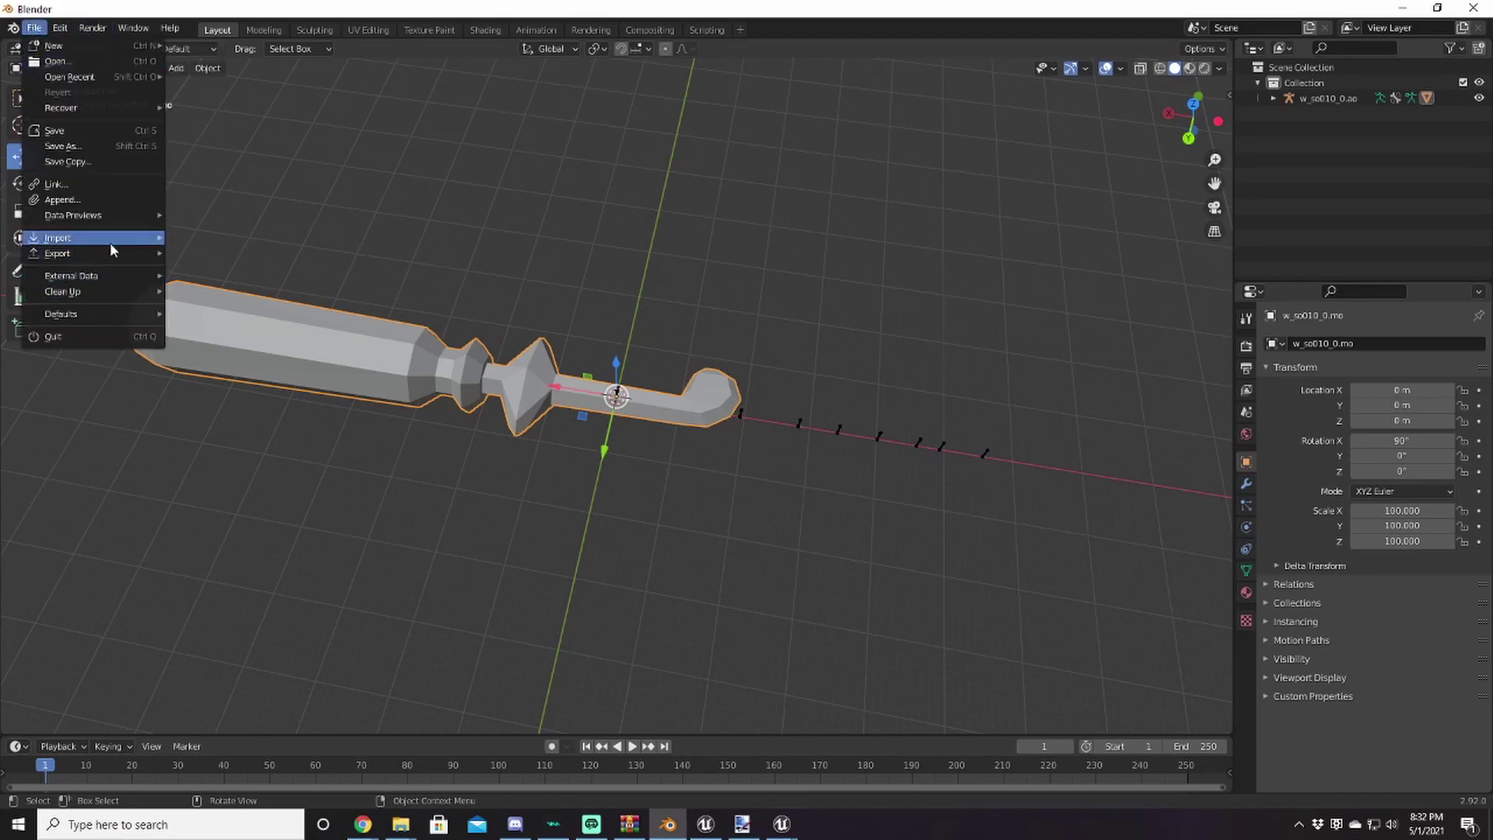
pyautogui.moveTo(99, 252)
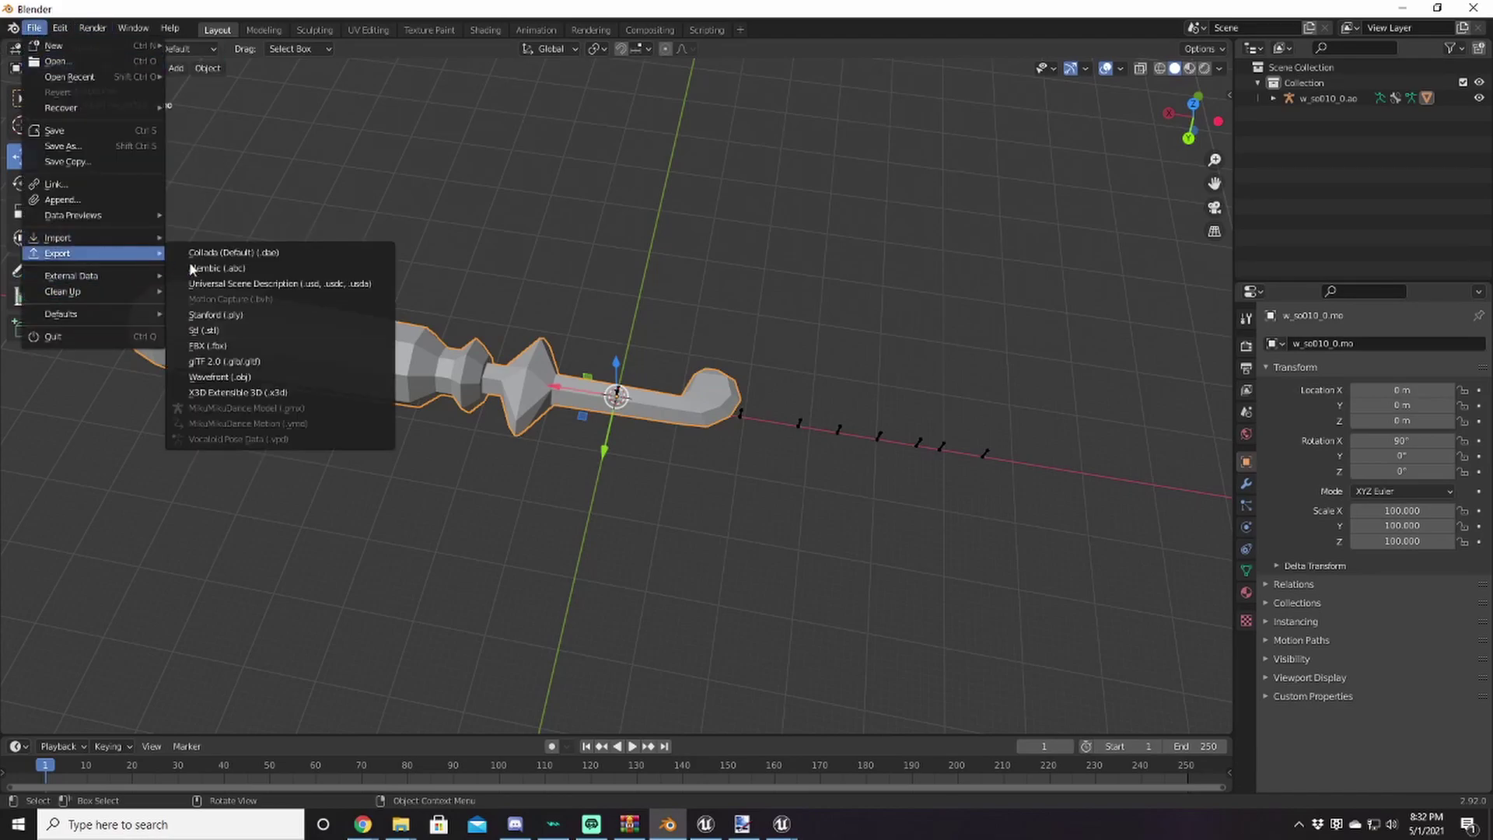
pyautogui.click(248, 343)
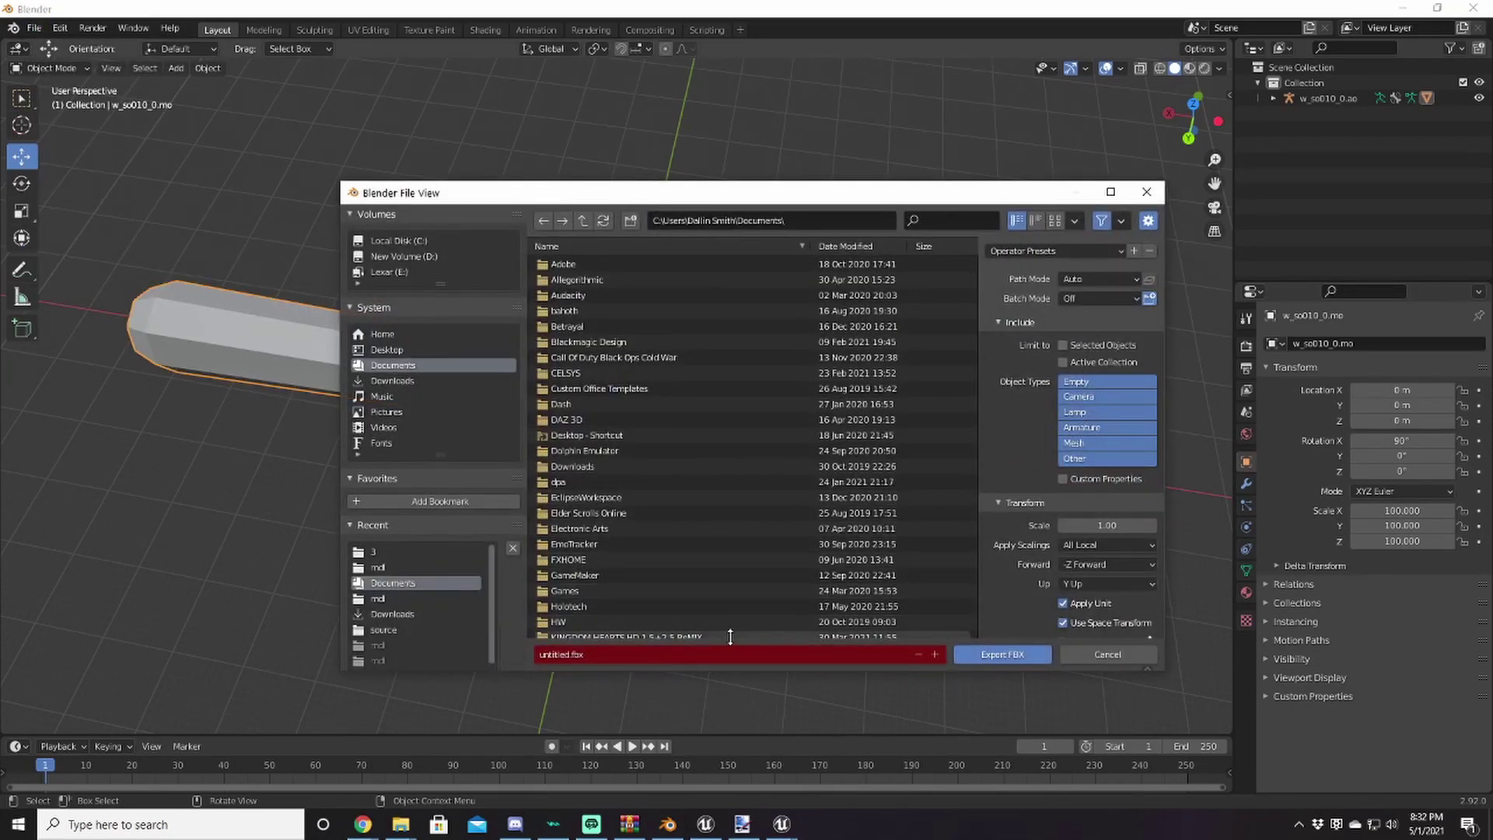
pyautogui.click(567, 653)
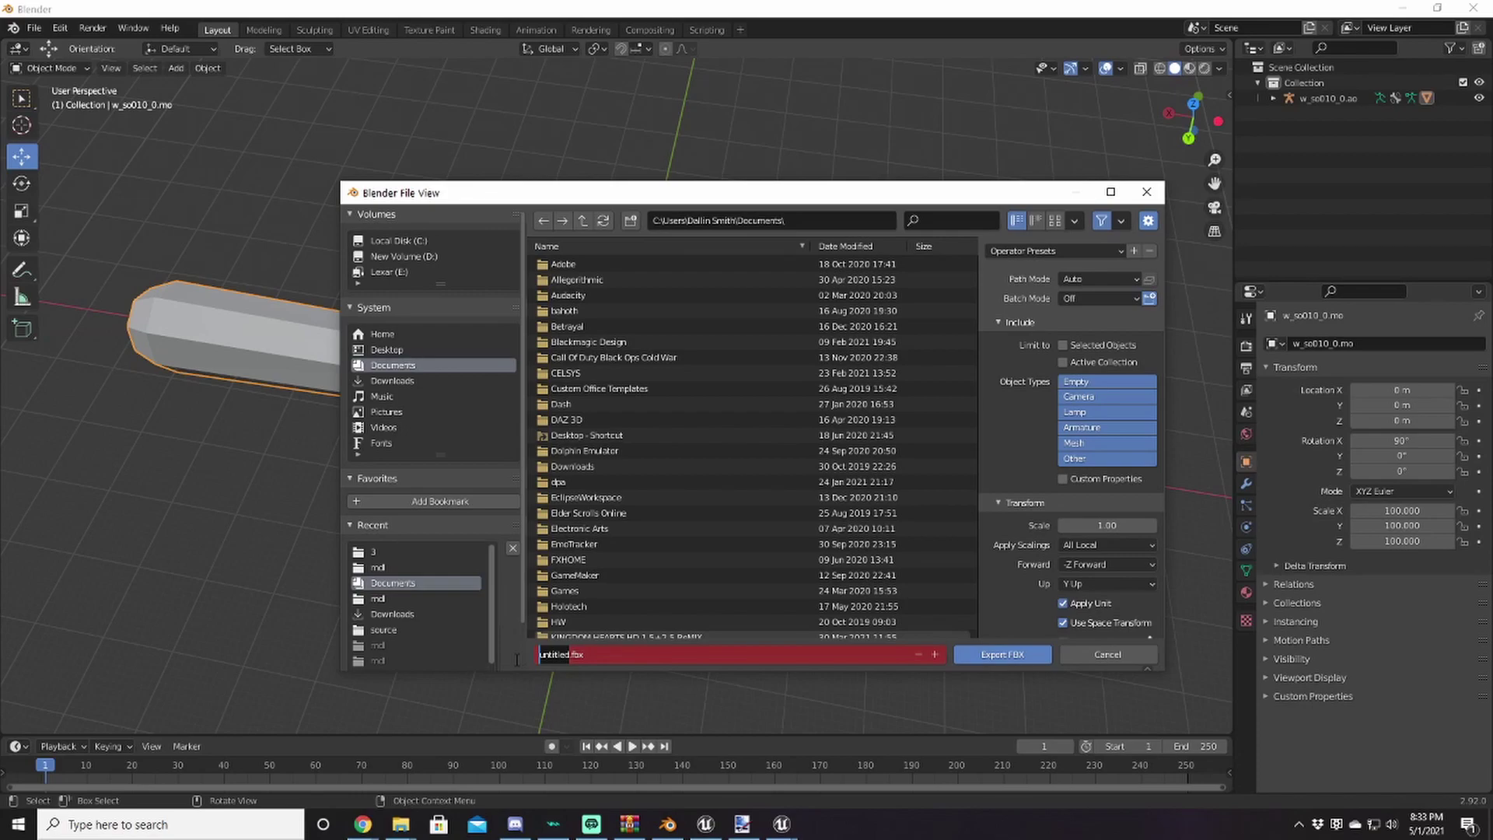
pyautogui.write('w_so010_0sb')
# Set the FBX export scale to 0.01 and select the w_so010_0.ao armature in the scene
pyautogui.click(1142, 531)
pyautogui.click(1135, 529)
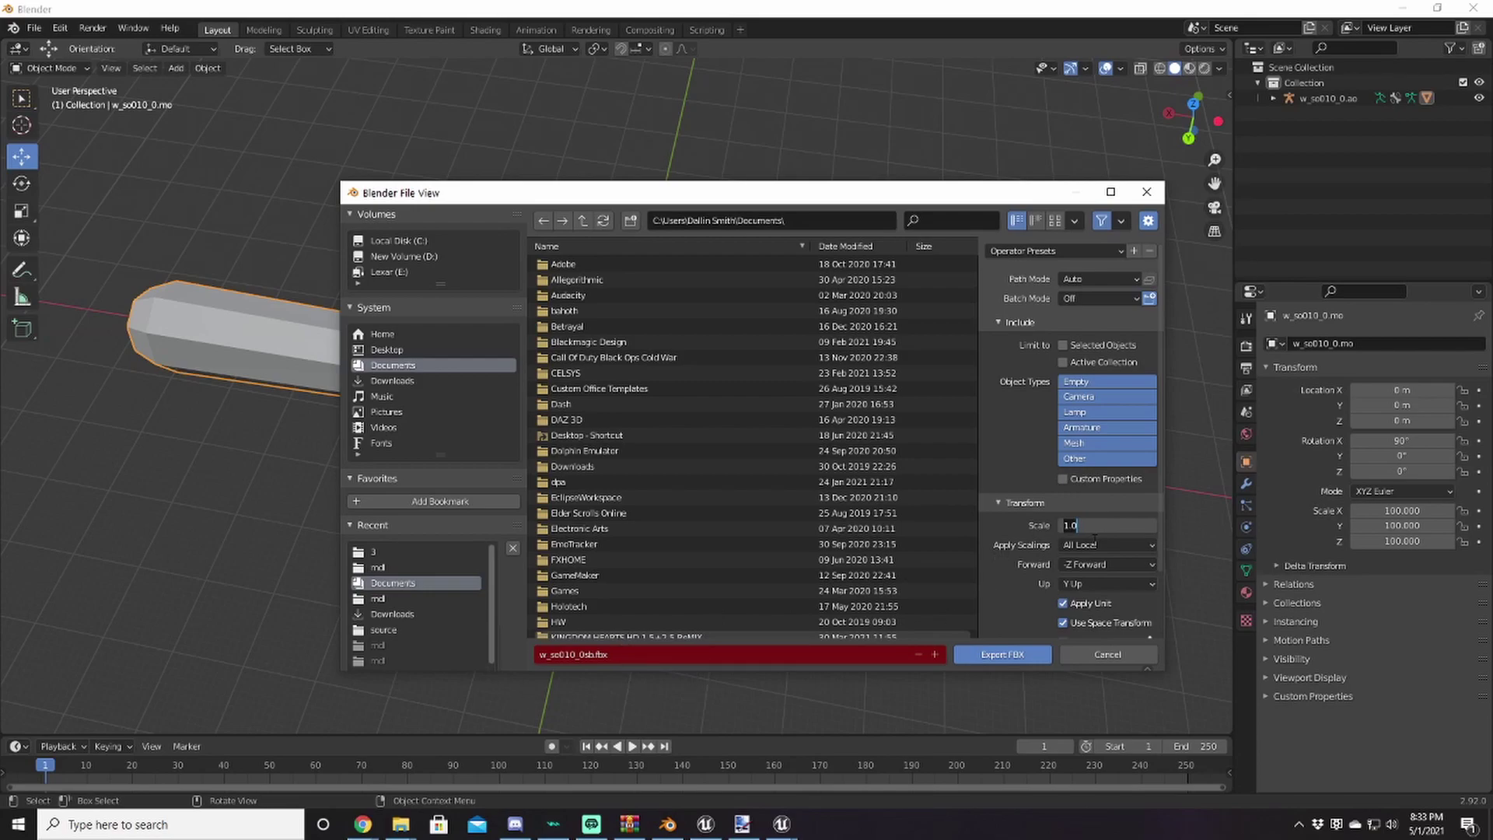
pyautogui.write('.01')
pyautogui.click(1309, 93)
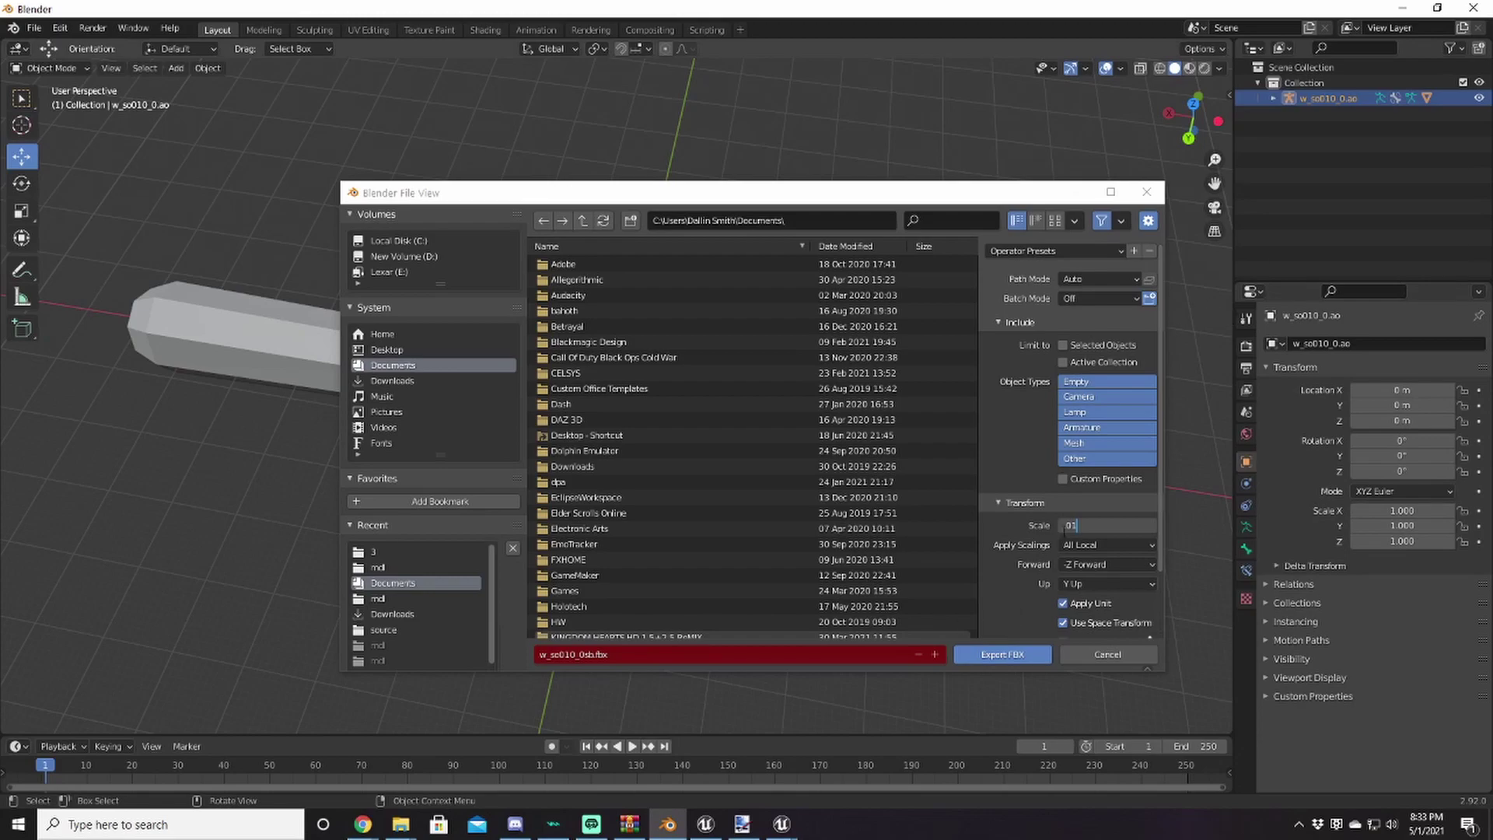
pyautogui.press('Return')
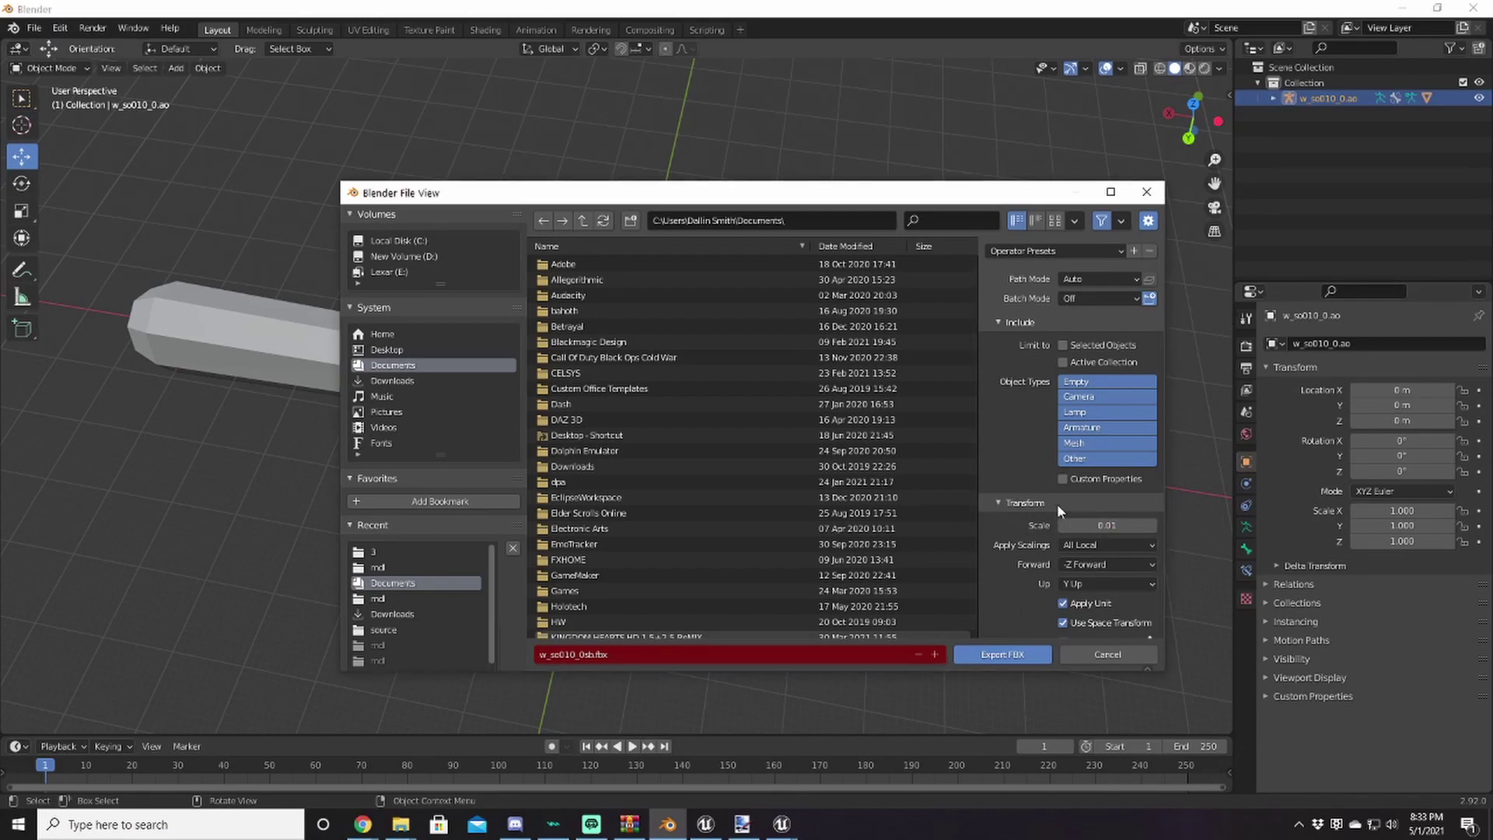
# Set the export geometry smoothing to Face and enable Tangent Space
pyautogui.scroll(-3, 1042, 497)
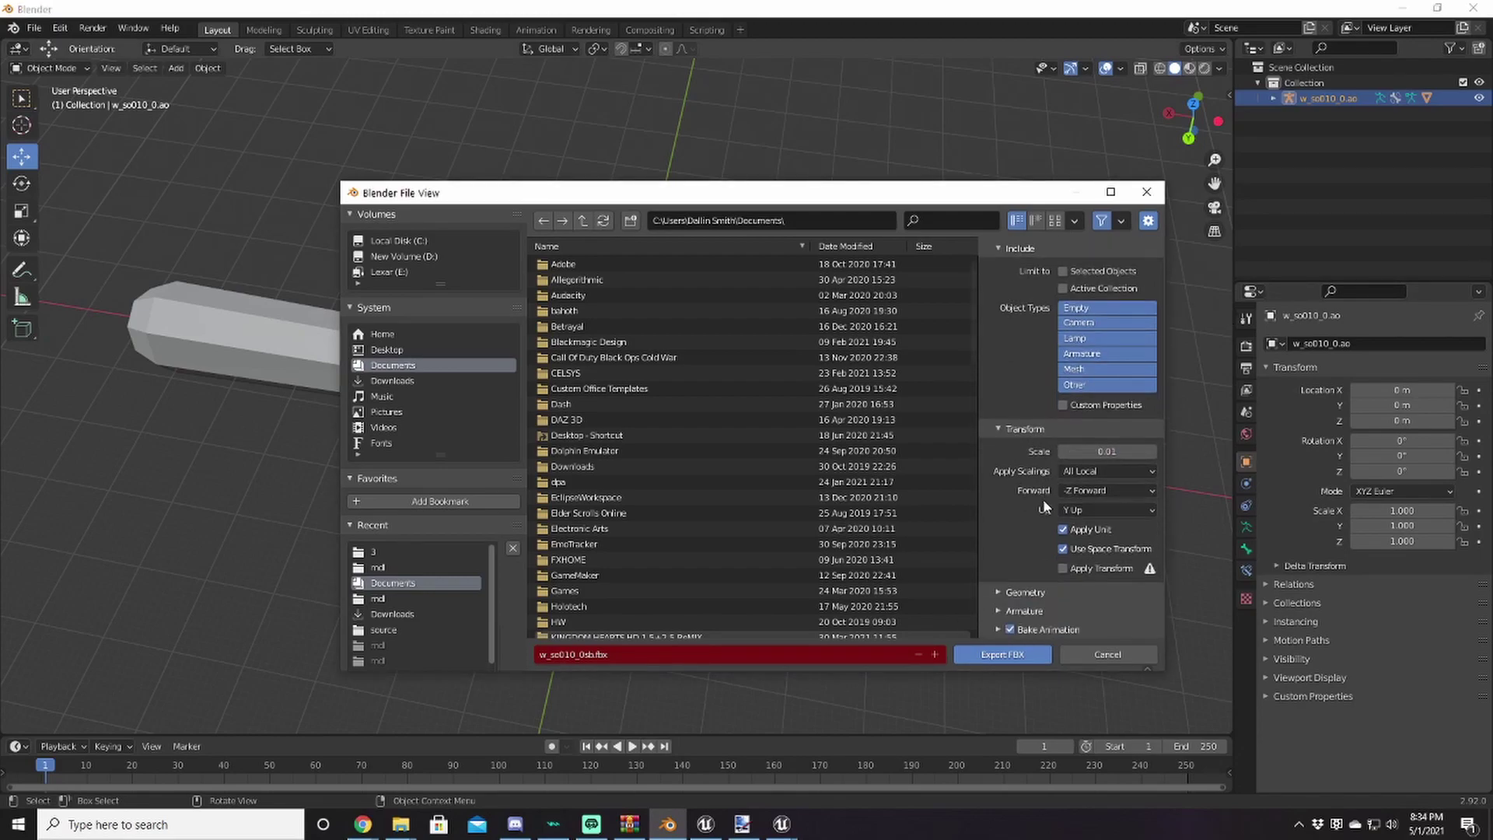
pyautogui.click(1020, 591)
pyautogui.scroll(-4, 1014, 557)
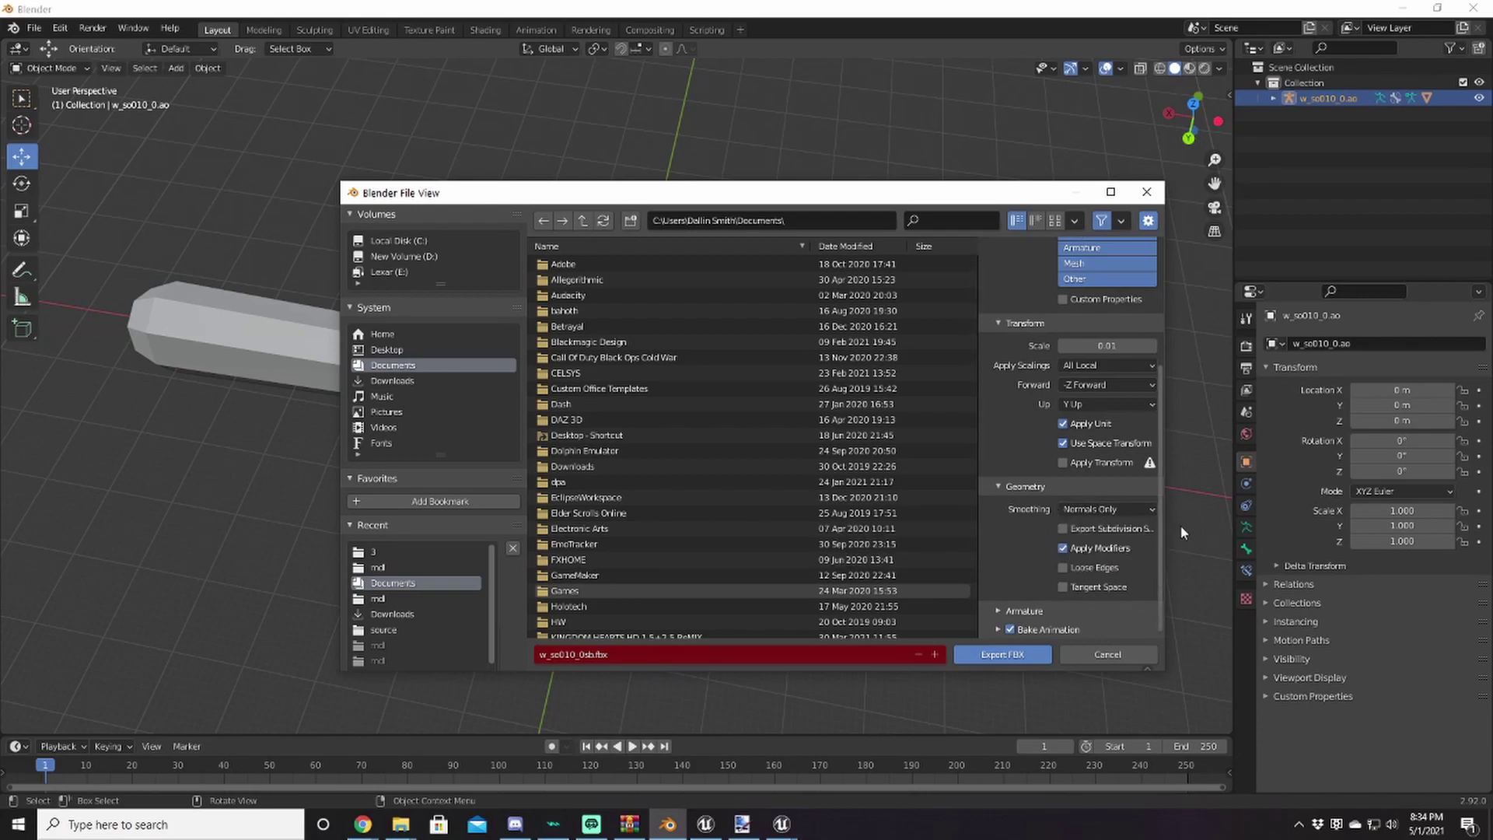
pyautogui.click(1120, 510)
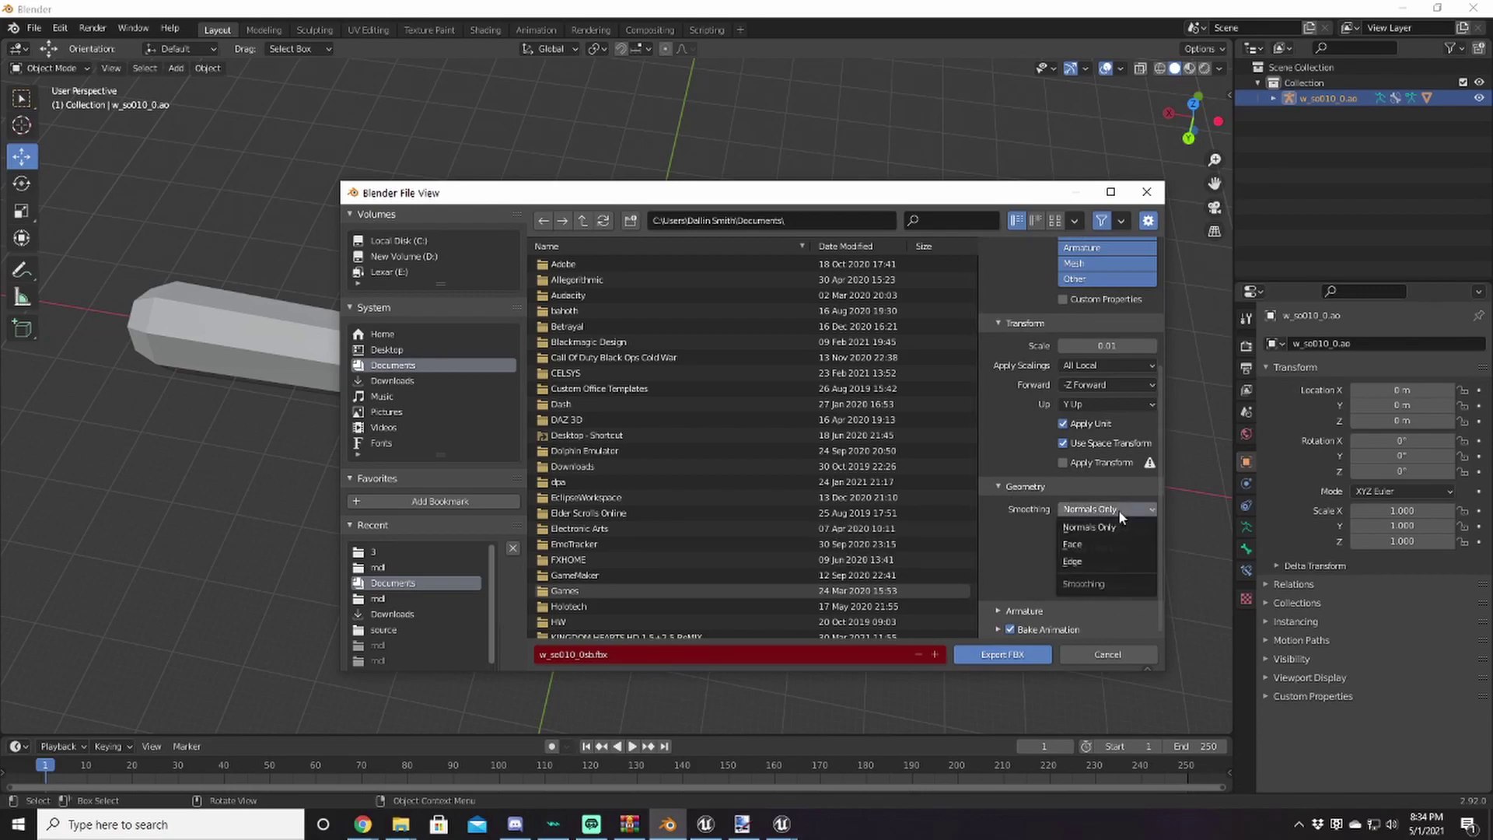
pyautogui.click(1103, 544)
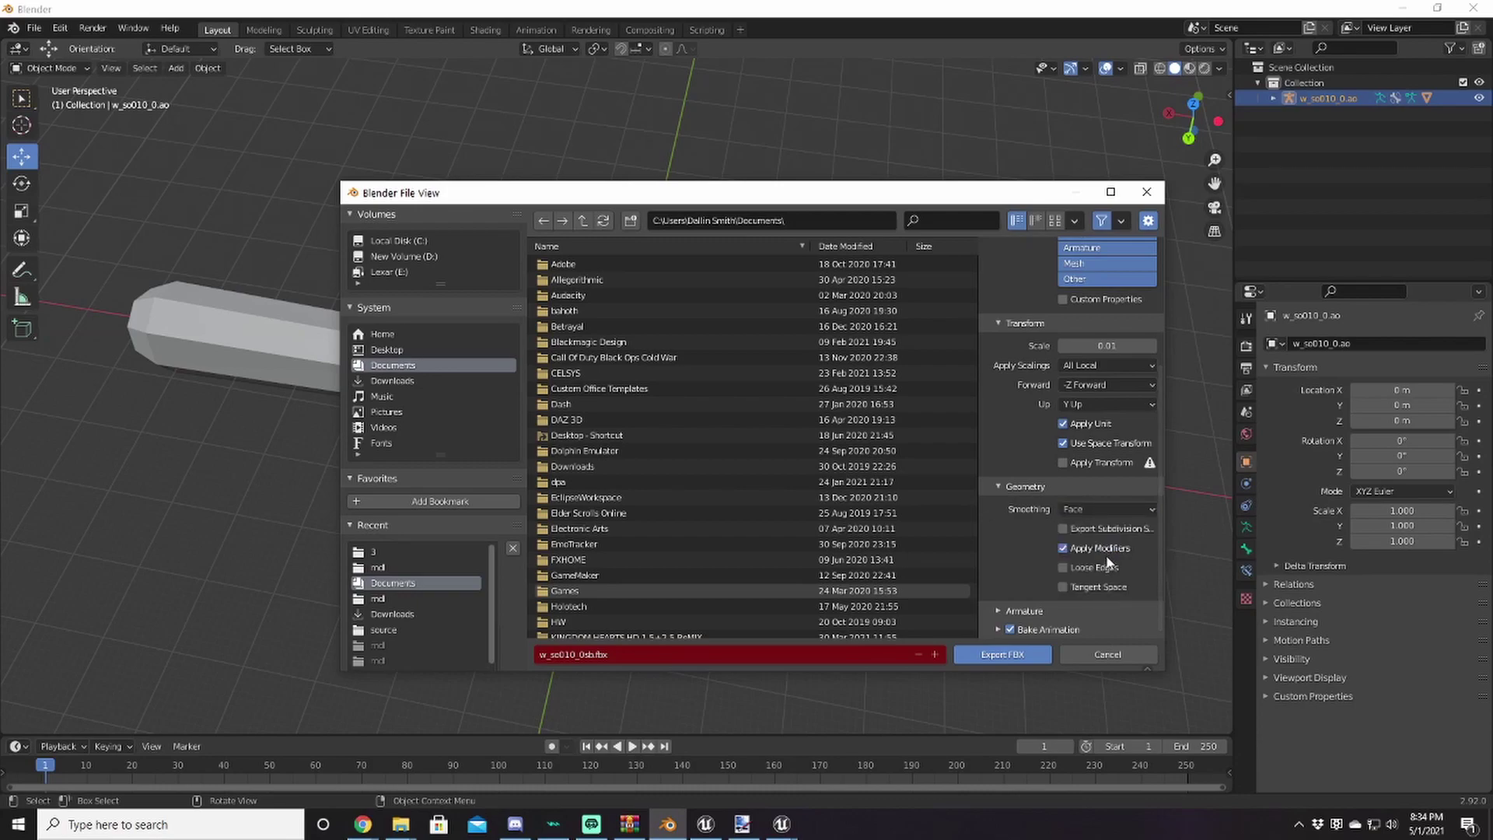
pyautogui.click(1087, 588)
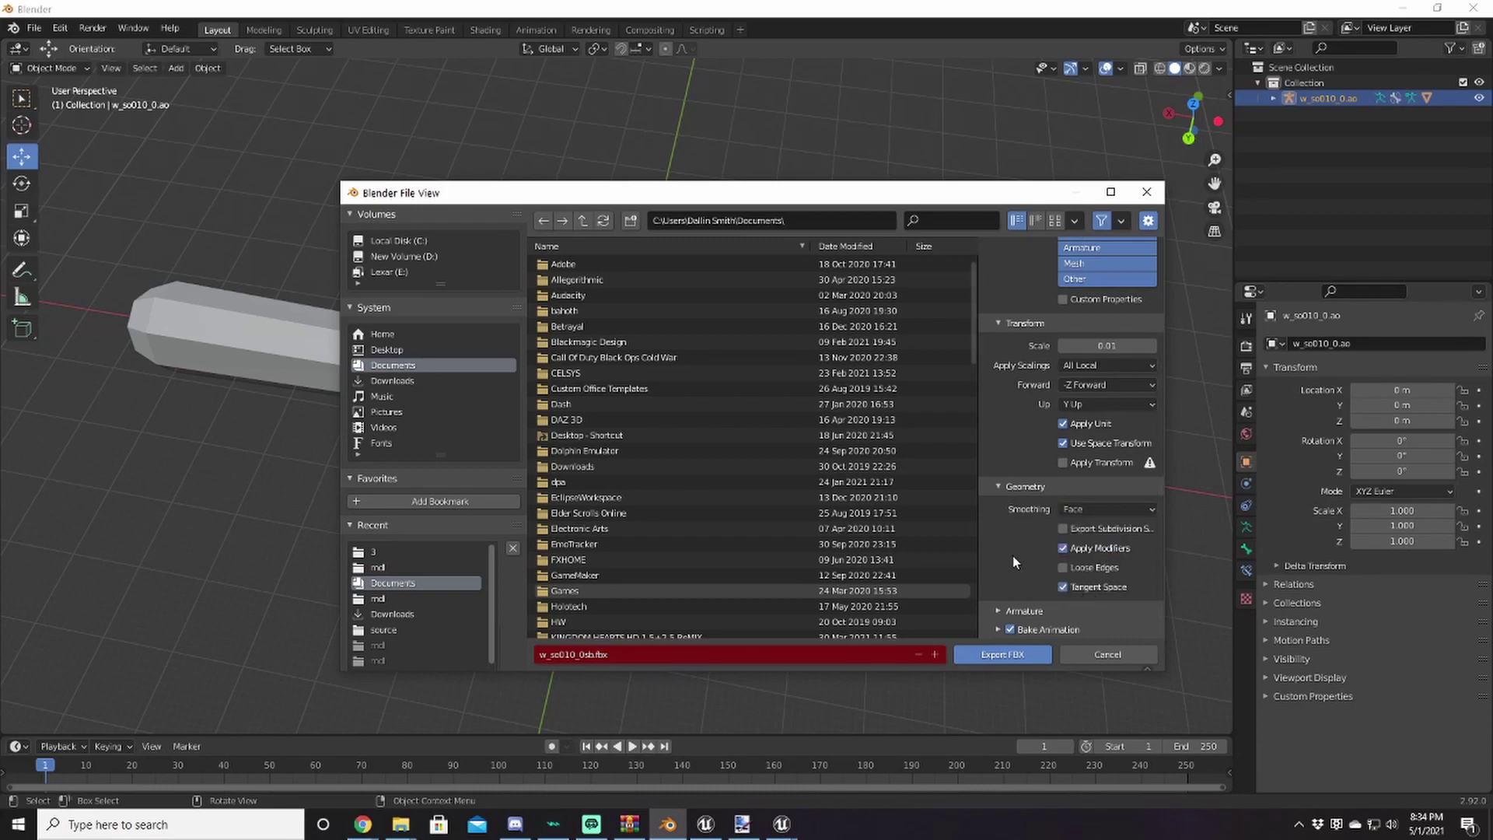
# Review the armature export options with Add Leaf Bones off and export the bat as FBX
pyautogui.click(1023, 611)
pyautogui.scroll(-3, 1027, 577)
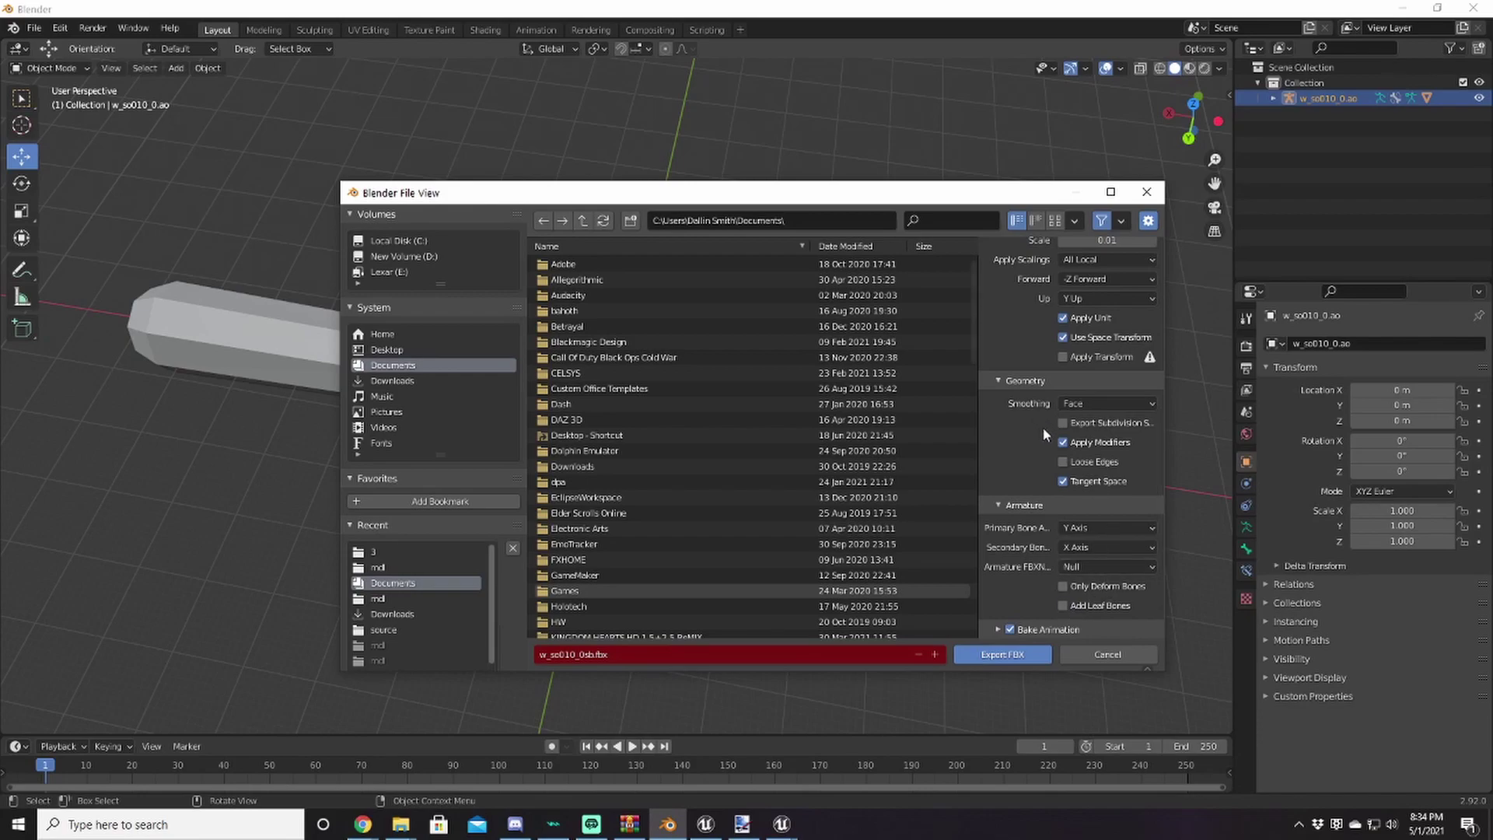
pyautogui.scroll(5, 1044, 427)
pyautogui.scroll(-5, 1052, 438)
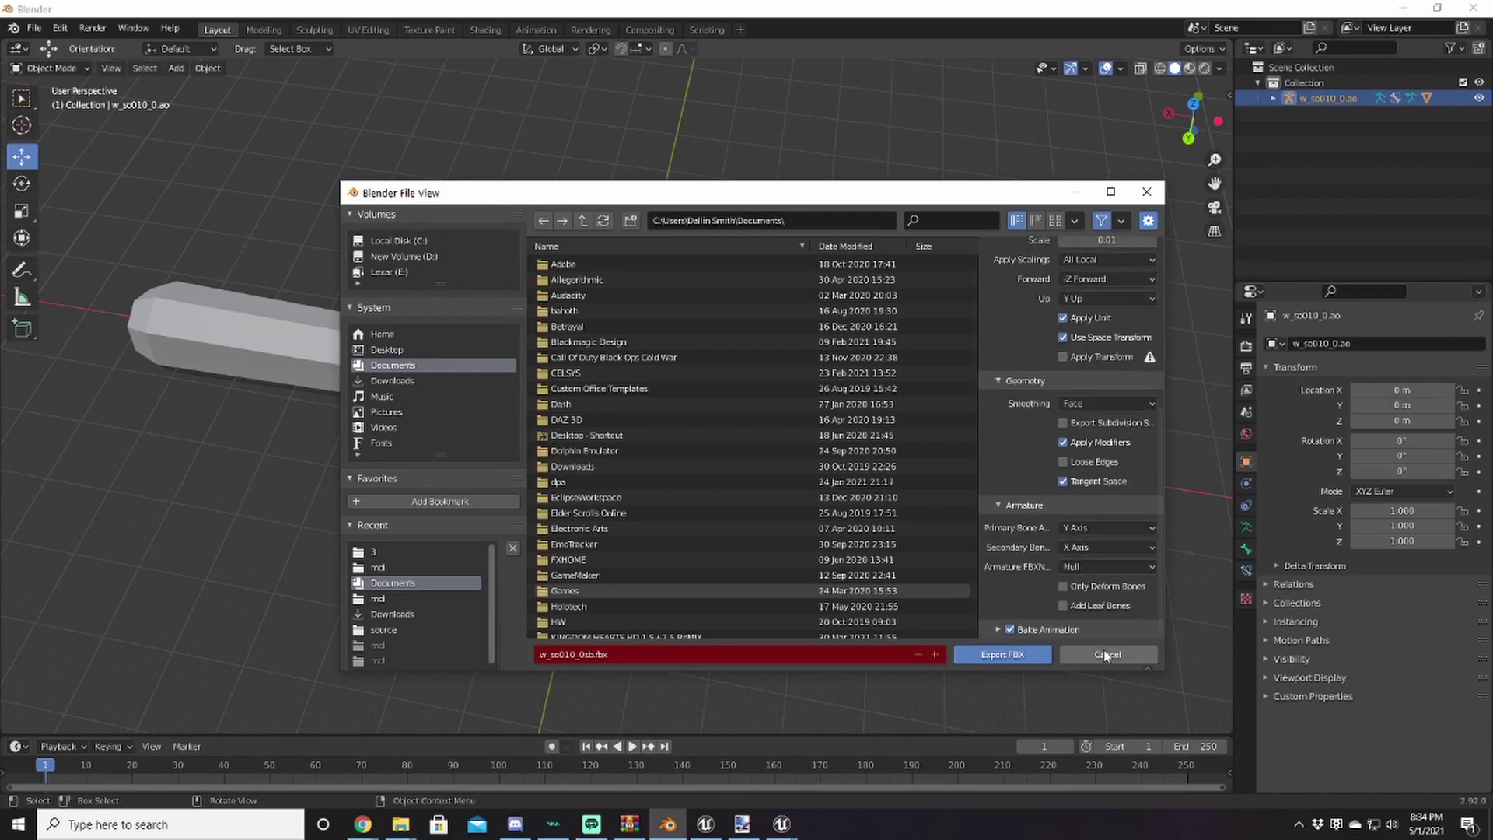
pyautogui.click(997, 657)
pyautogui.moveTo(861, 455); pyautogui.dragTo(805, 394, button='middle')
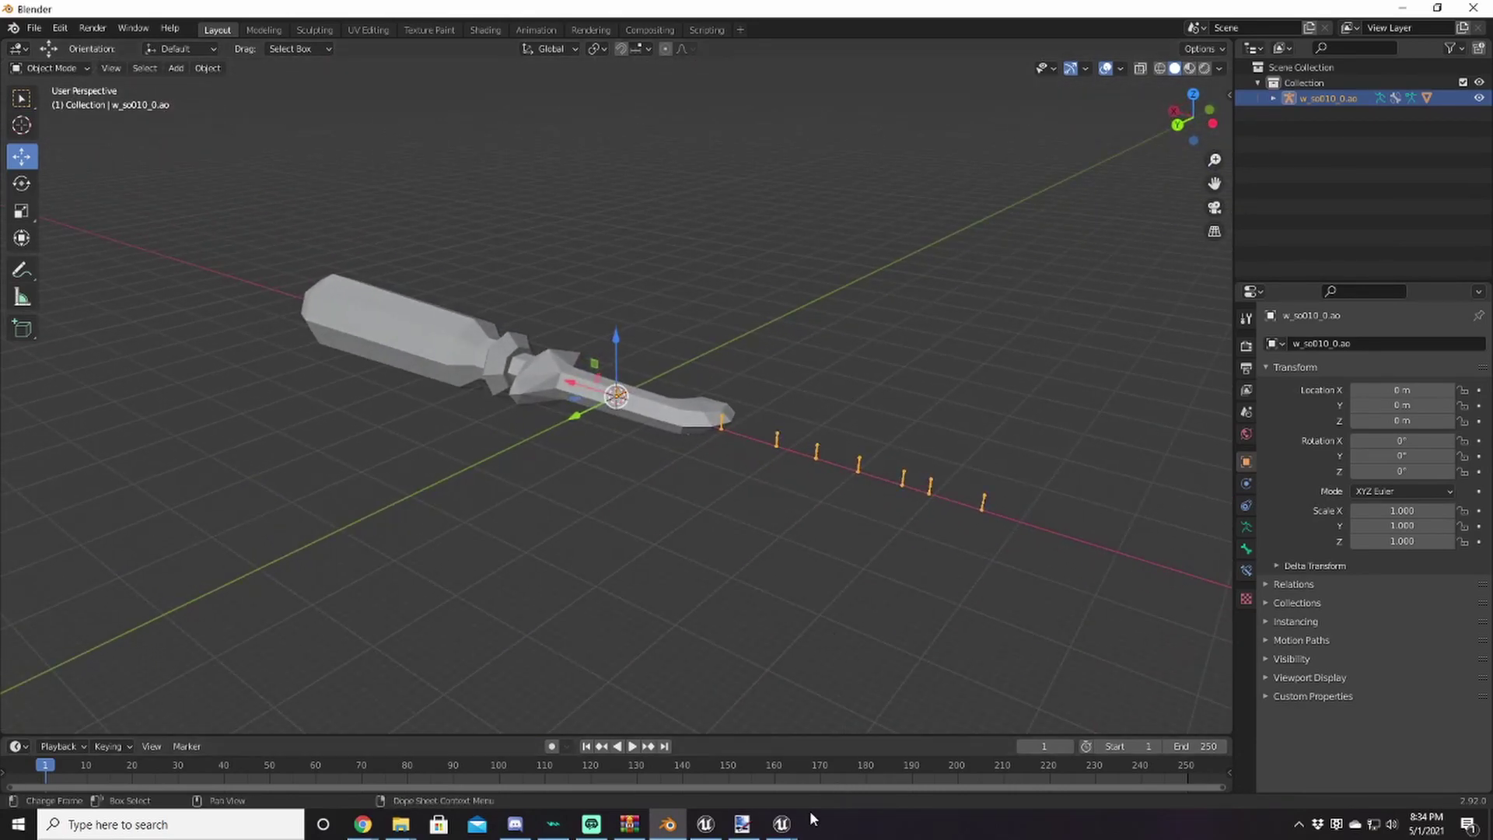
# Switch to the Unreal Editor, view the Materials folder under Maps/Common, and return to the Content root
pyautogui.click(705, 825)
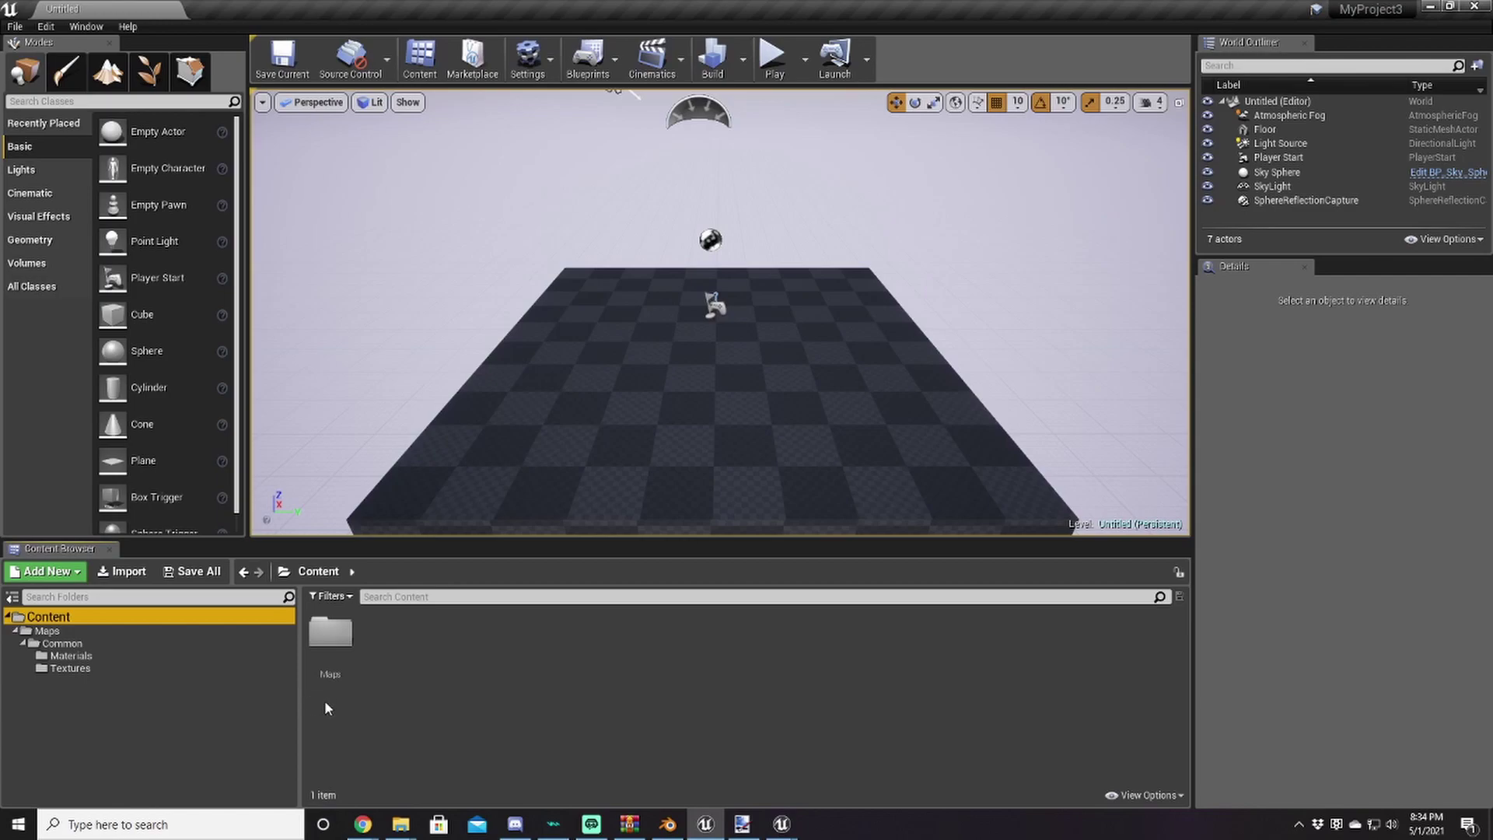
pyautogui.click(73, 656)
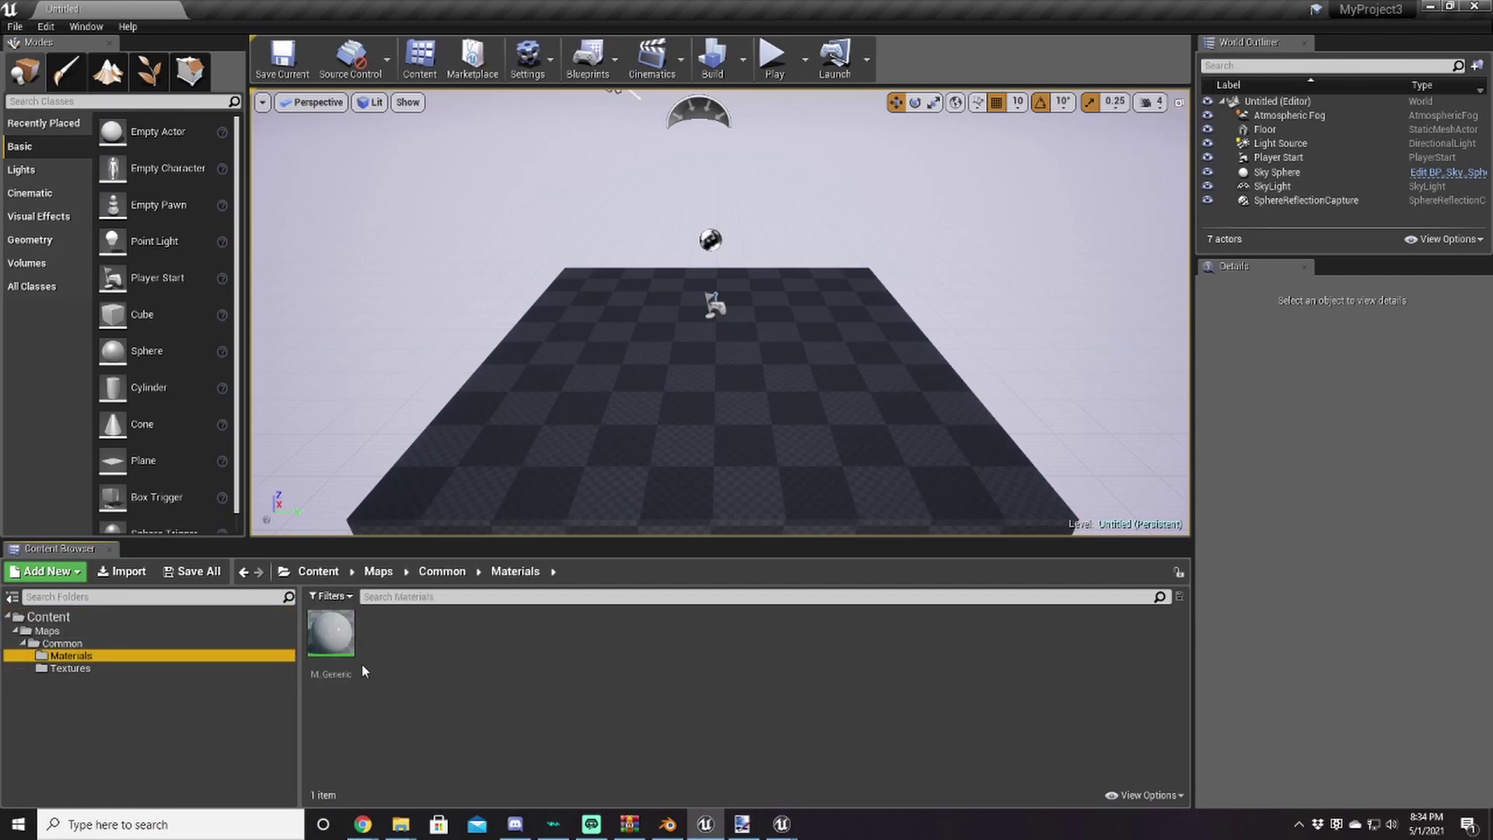
pyautogui.click(141, 617)
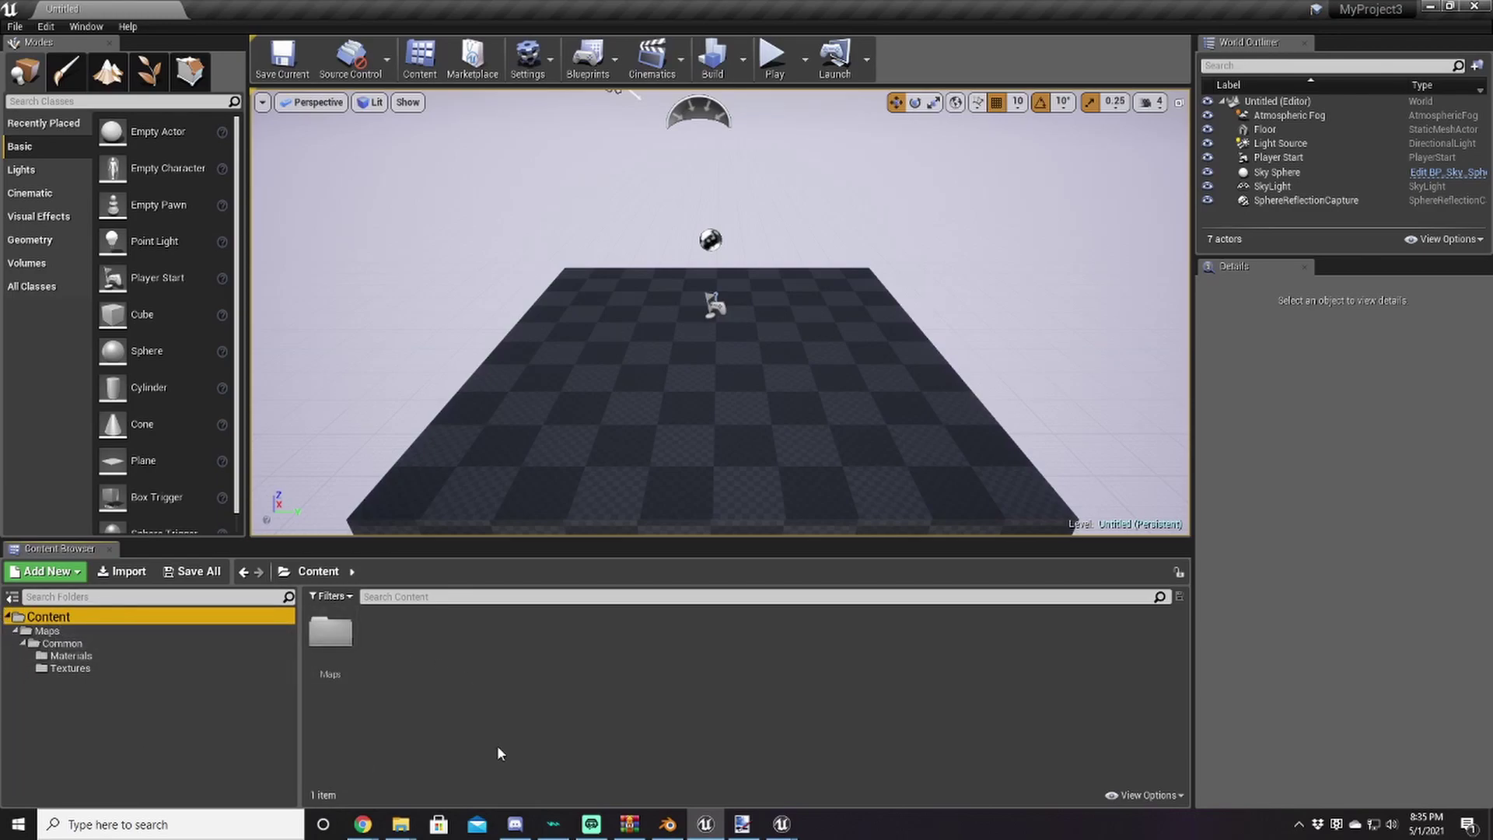
pyautogui.rightClick(433, 665)
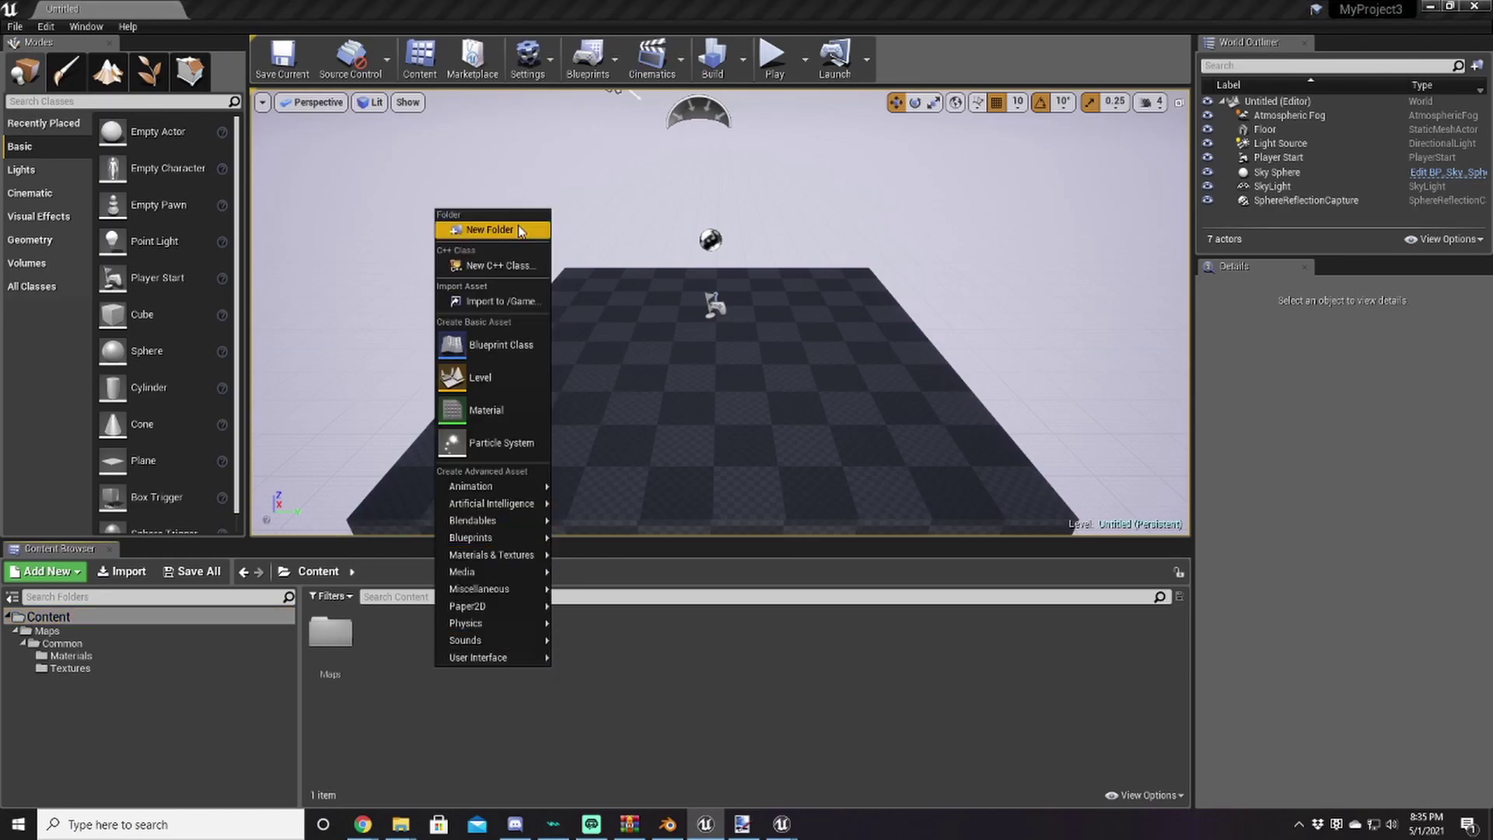
# Switch to the UE Viewer package window, examine the folder path from Game through Character and wep to w_so010/mdl, and return to Unreal Editor
pyautogui.click(781, 823)
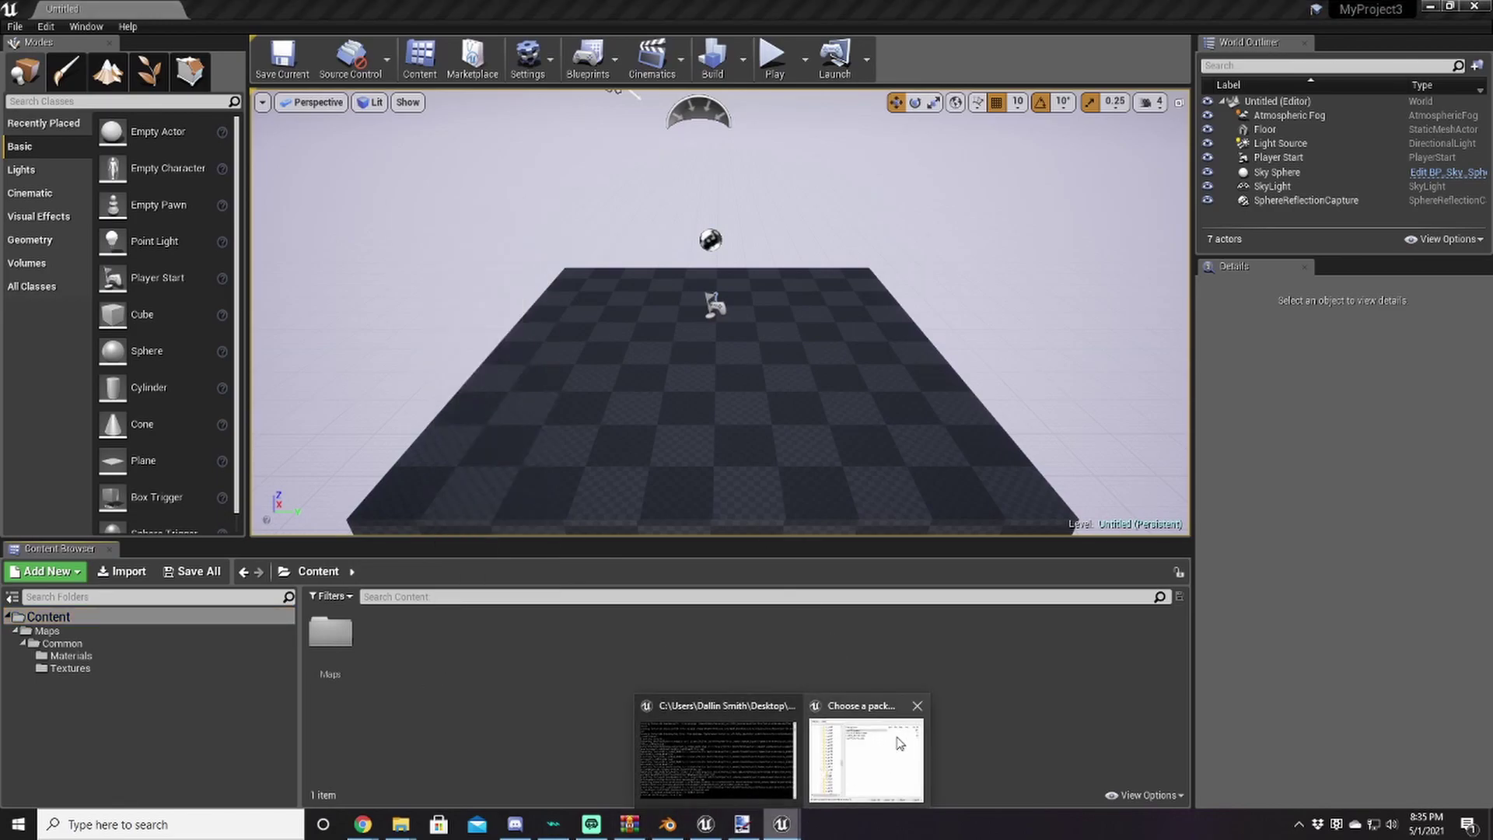
pyautogui.click(902, 742)
pyautogui.scroll(10, 575, 440)
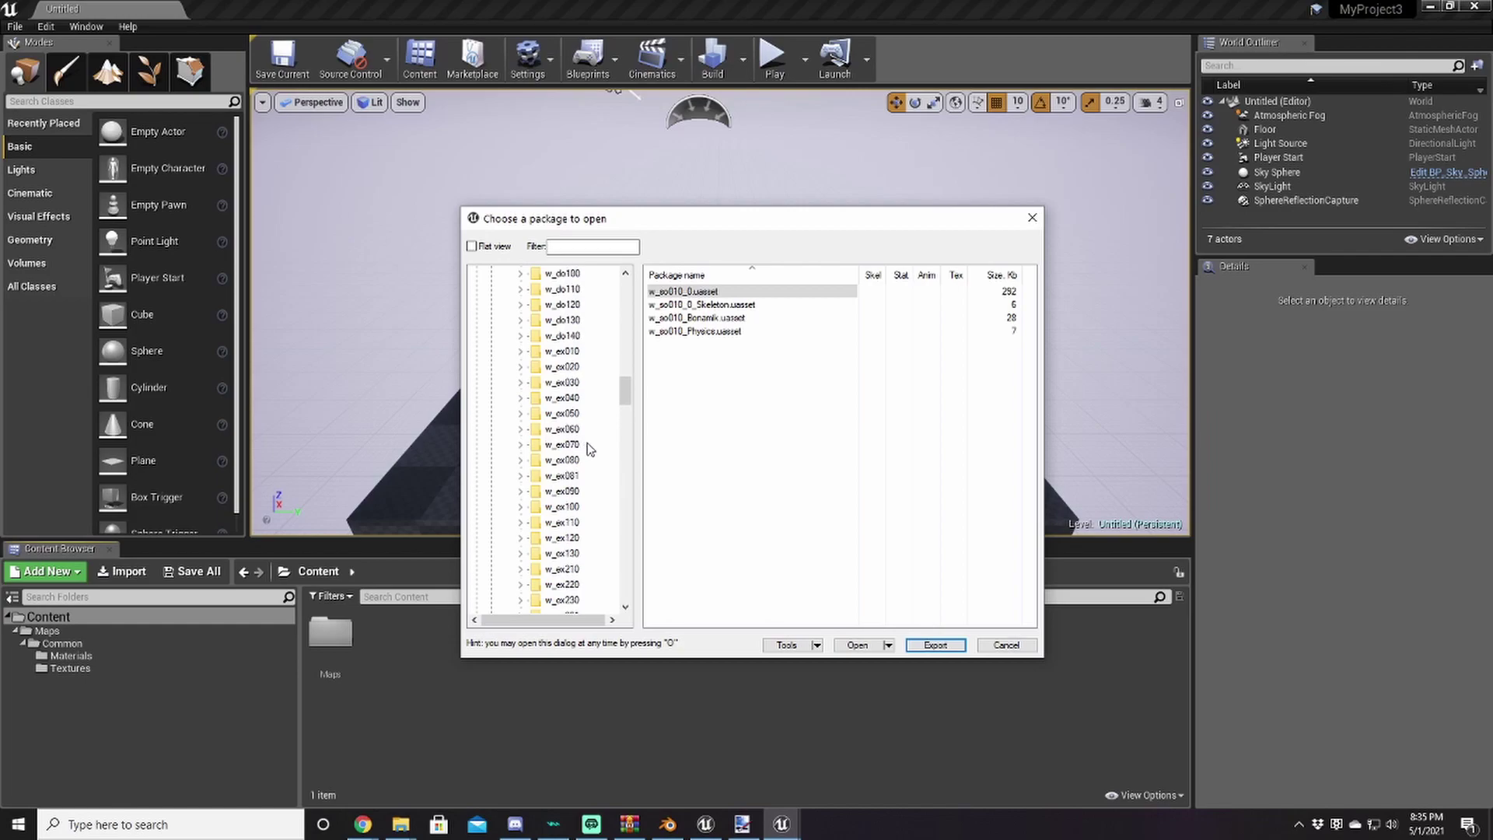
pyautogui.scroll(7, 609, 443)
pyautogui.scroll(-4, 540, 428)
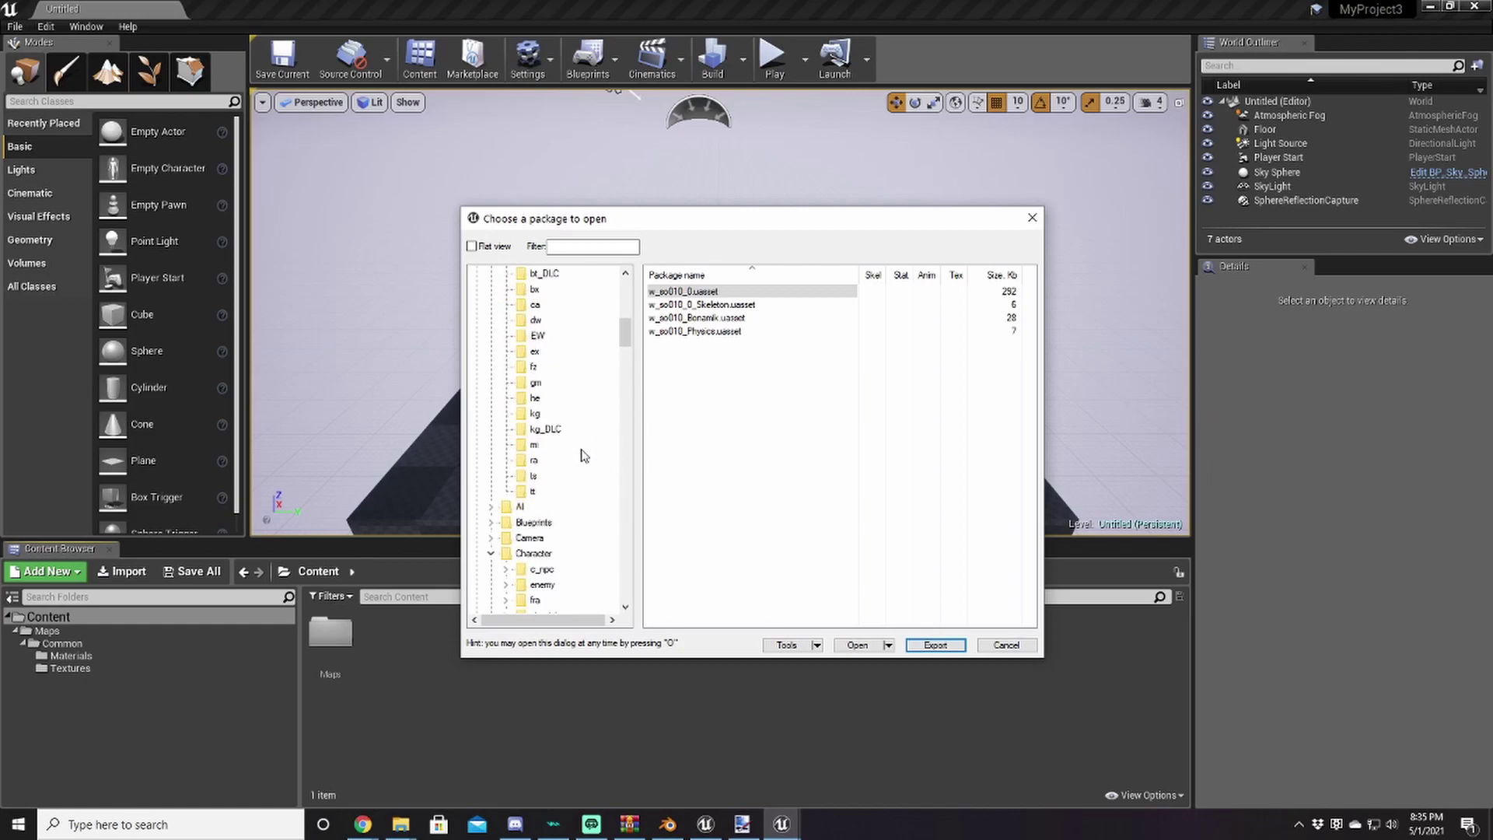
pyautogui.scroll(5, 555, 429)
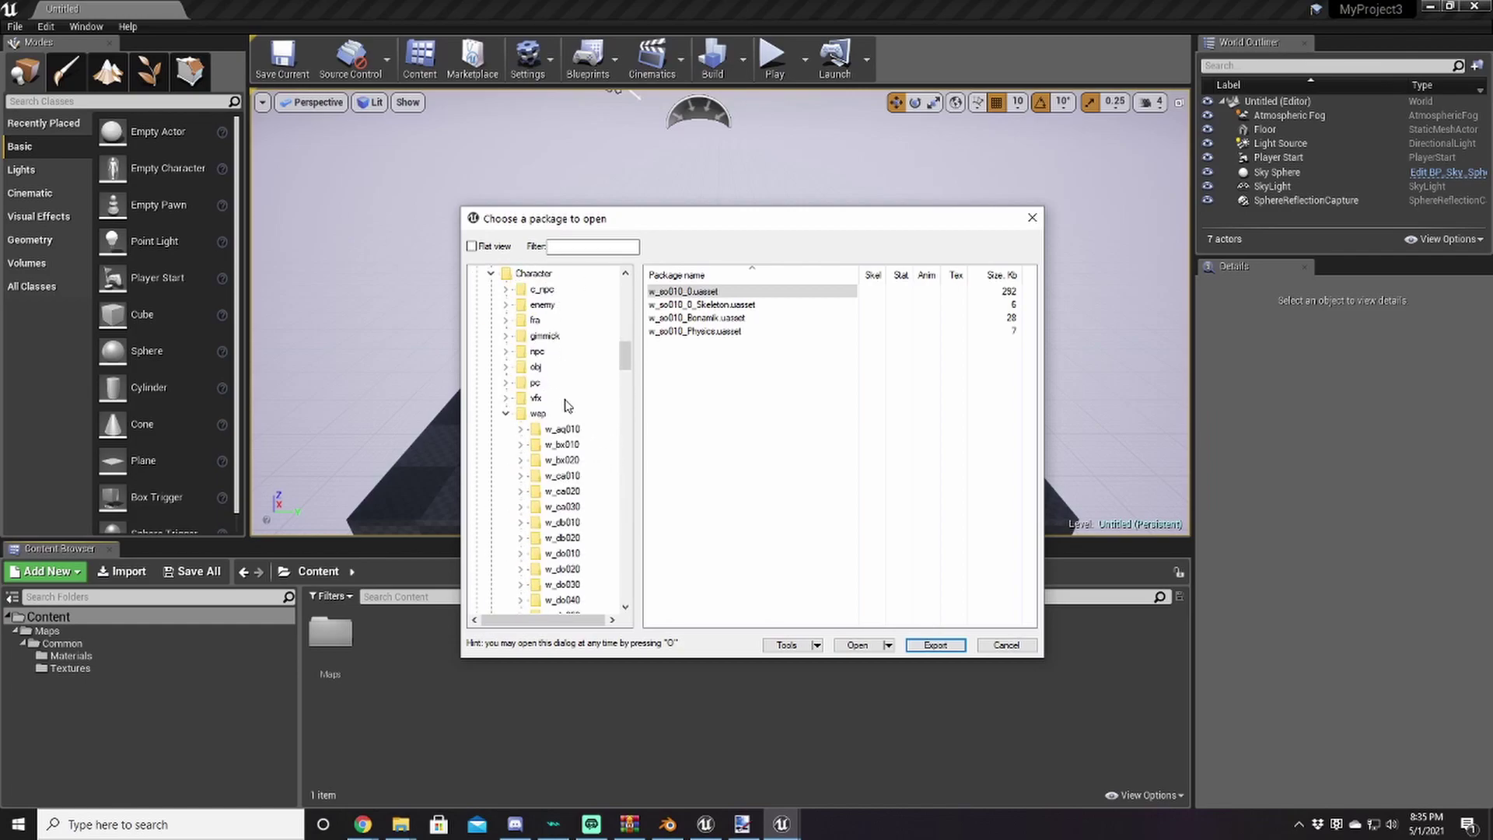
pyautogui.scroll(2, 560, 430)
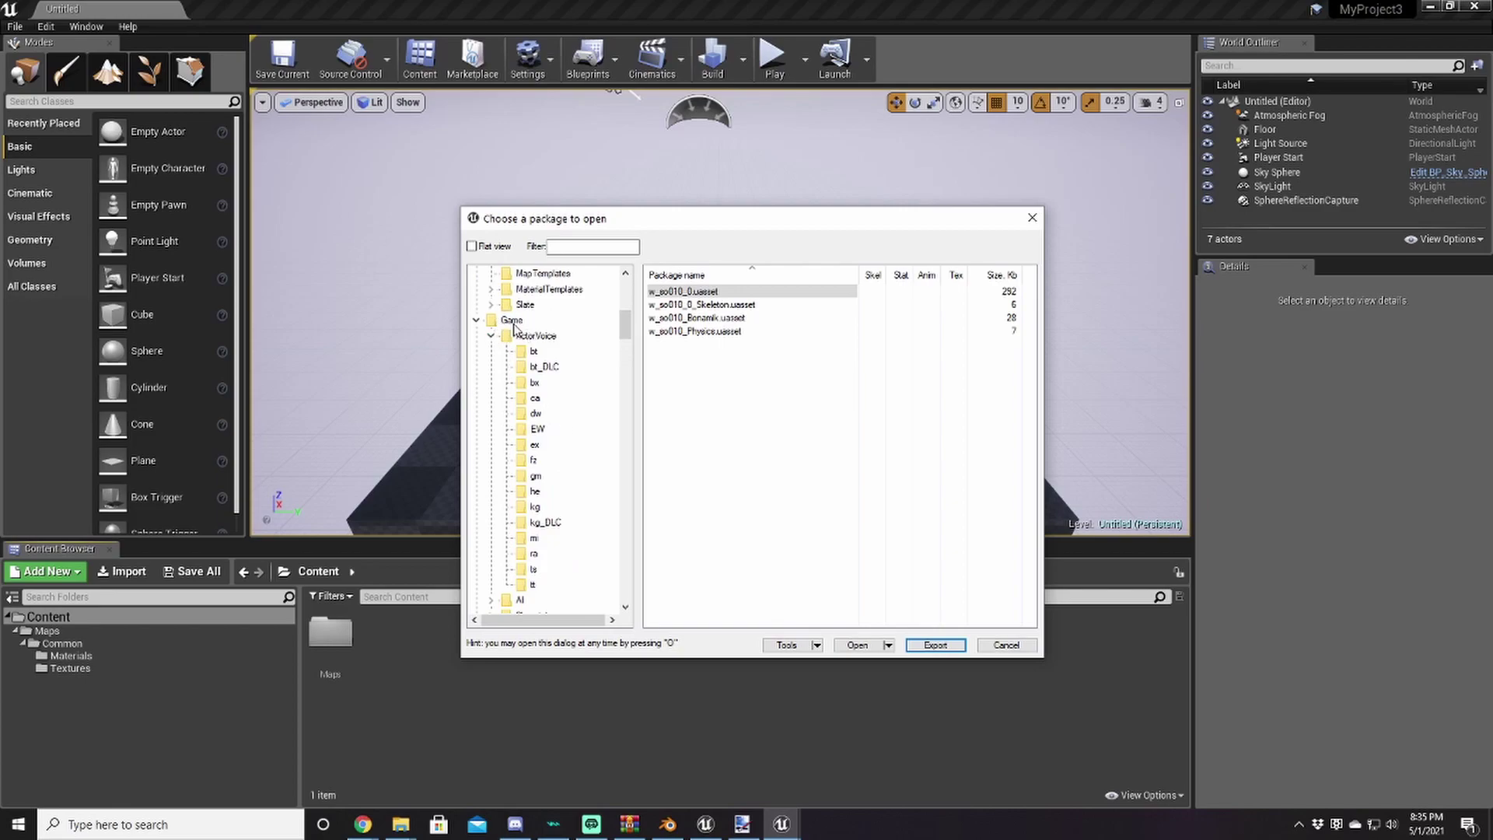
pyautogui.scroll(-6, 545, 365)
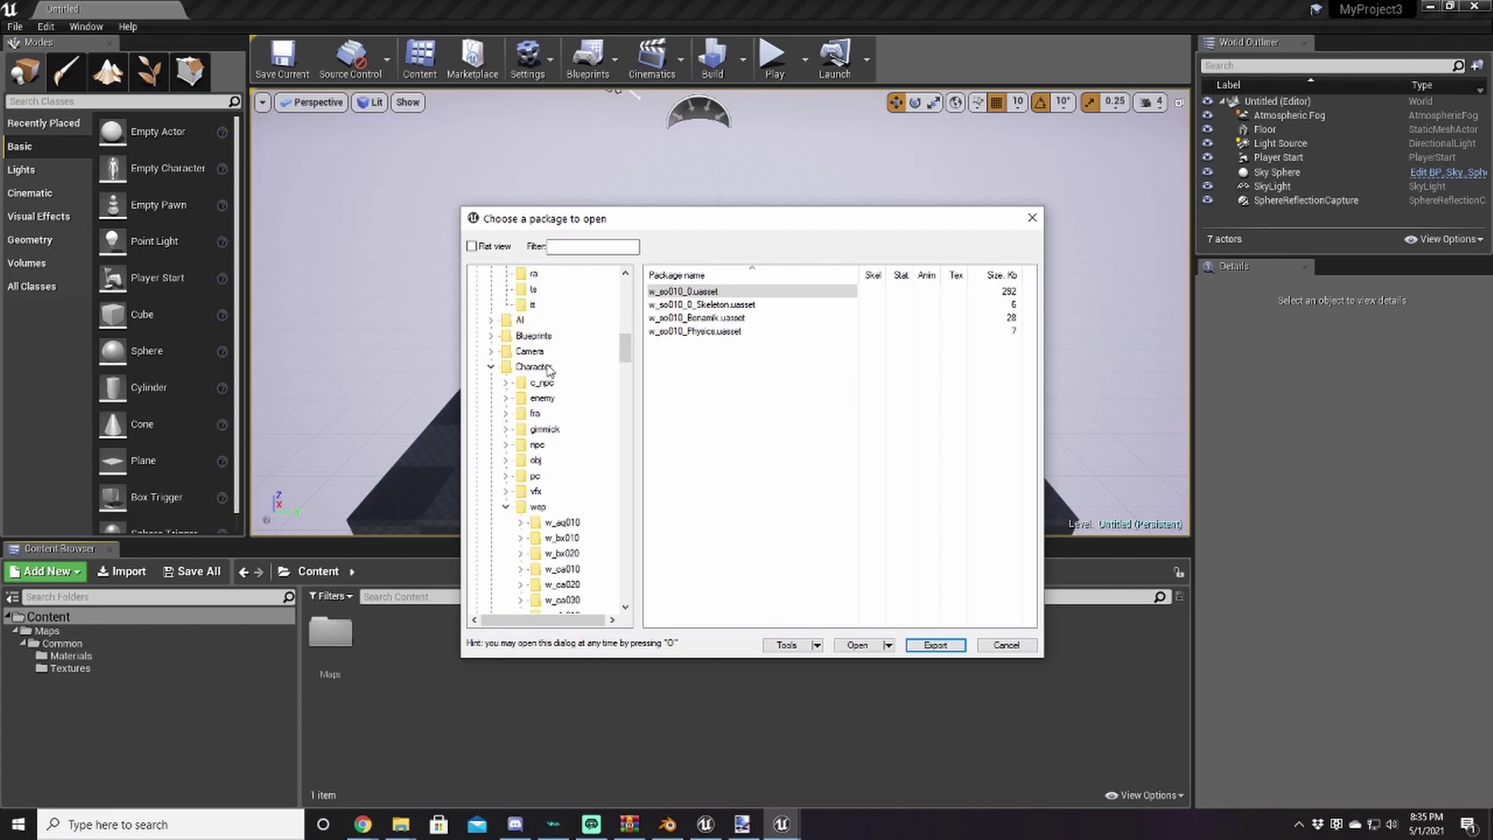
pyautogui.scroll(-5, 536, 389)
pyautogui.scroll(-5, 575, 453)
pyautogui.scroll(-20, 580, 457)
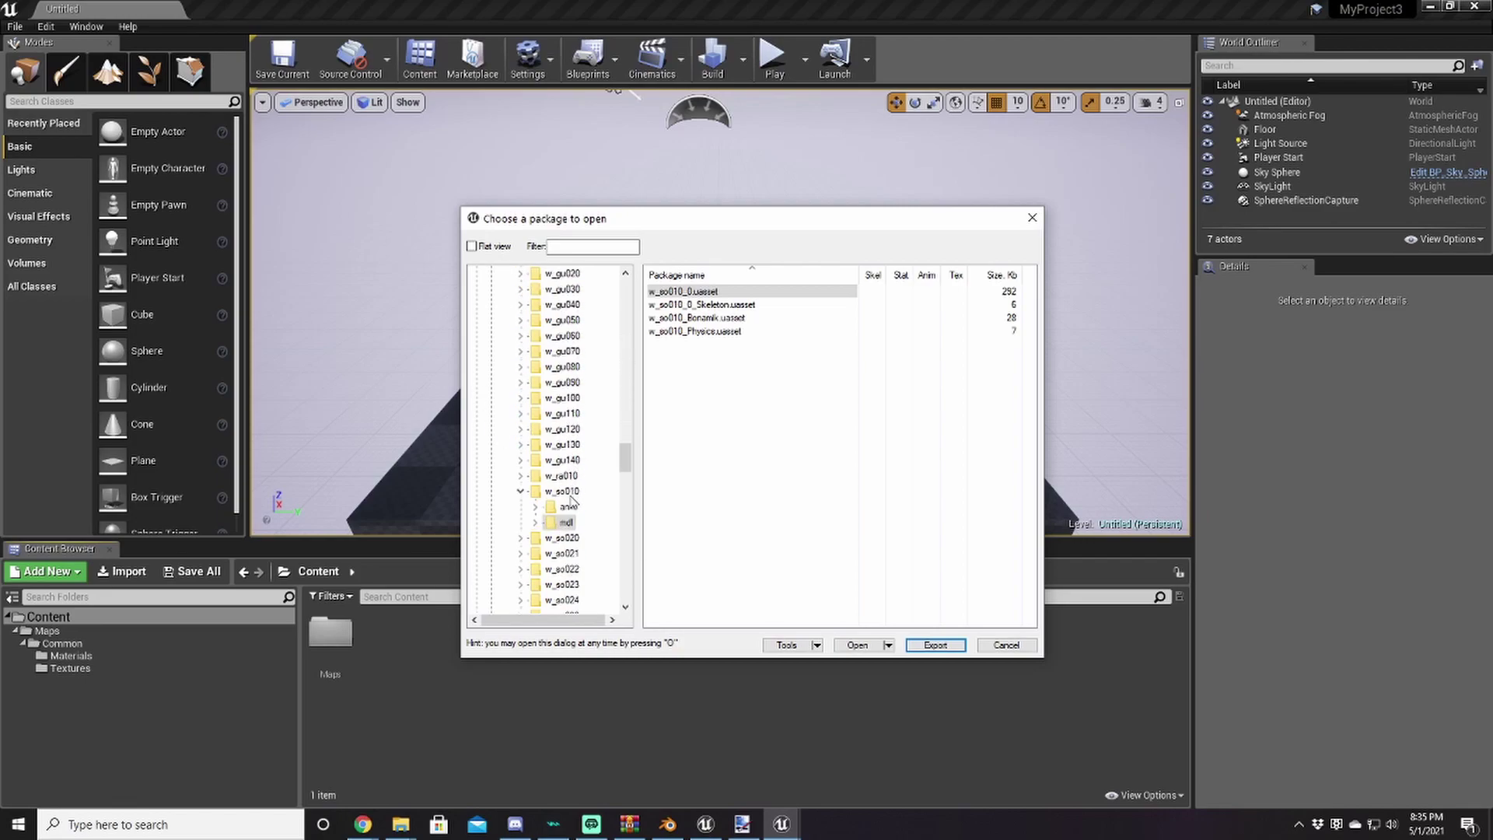
pyautogui.click(416, 659)
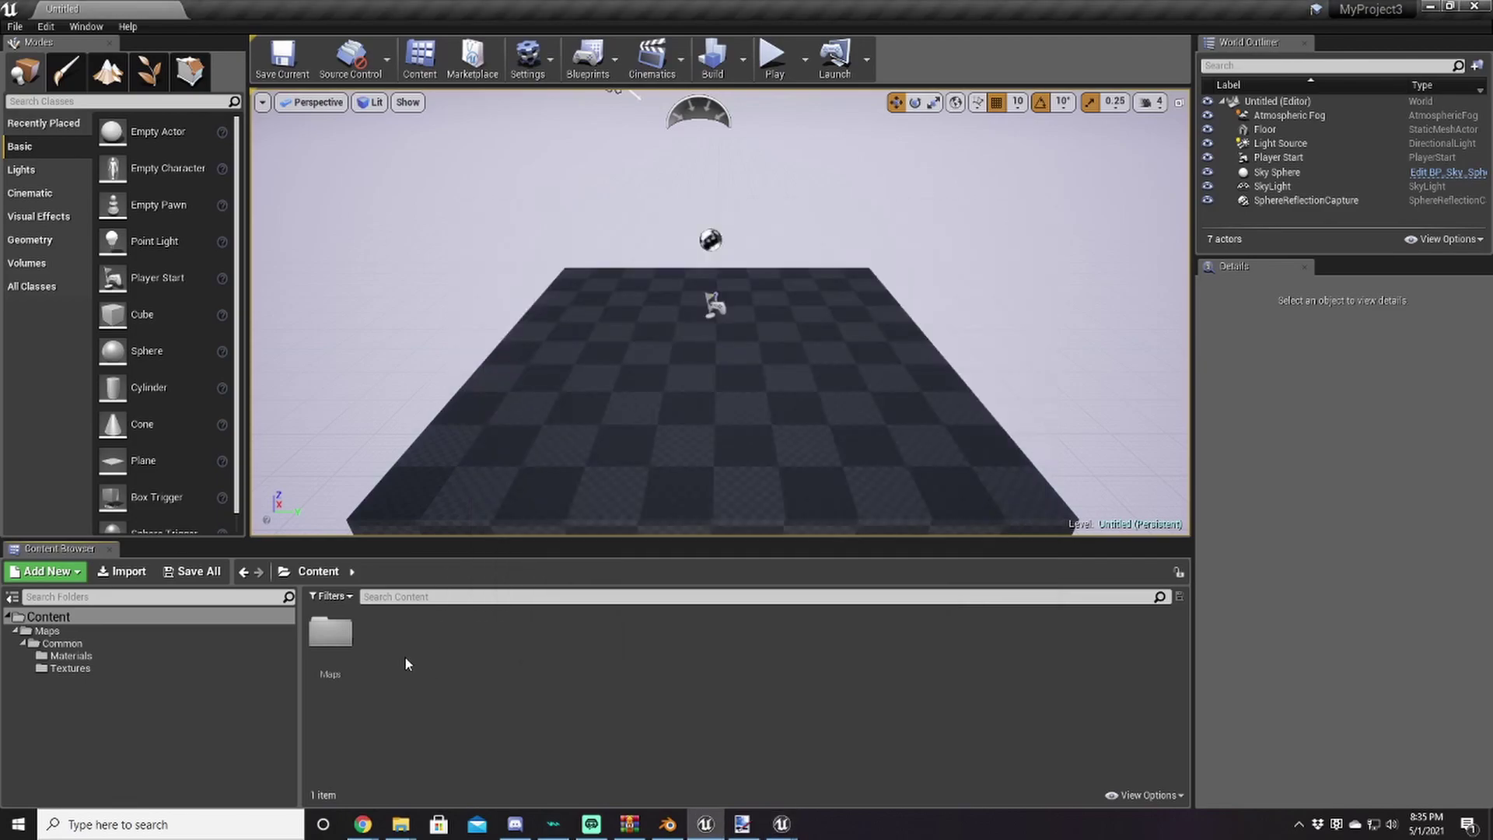
# Create a folder named Character in the Content root
pyautogui.rightClick(404, 656)
pyautogui.click(460, 220)
pyautogui.write('character')
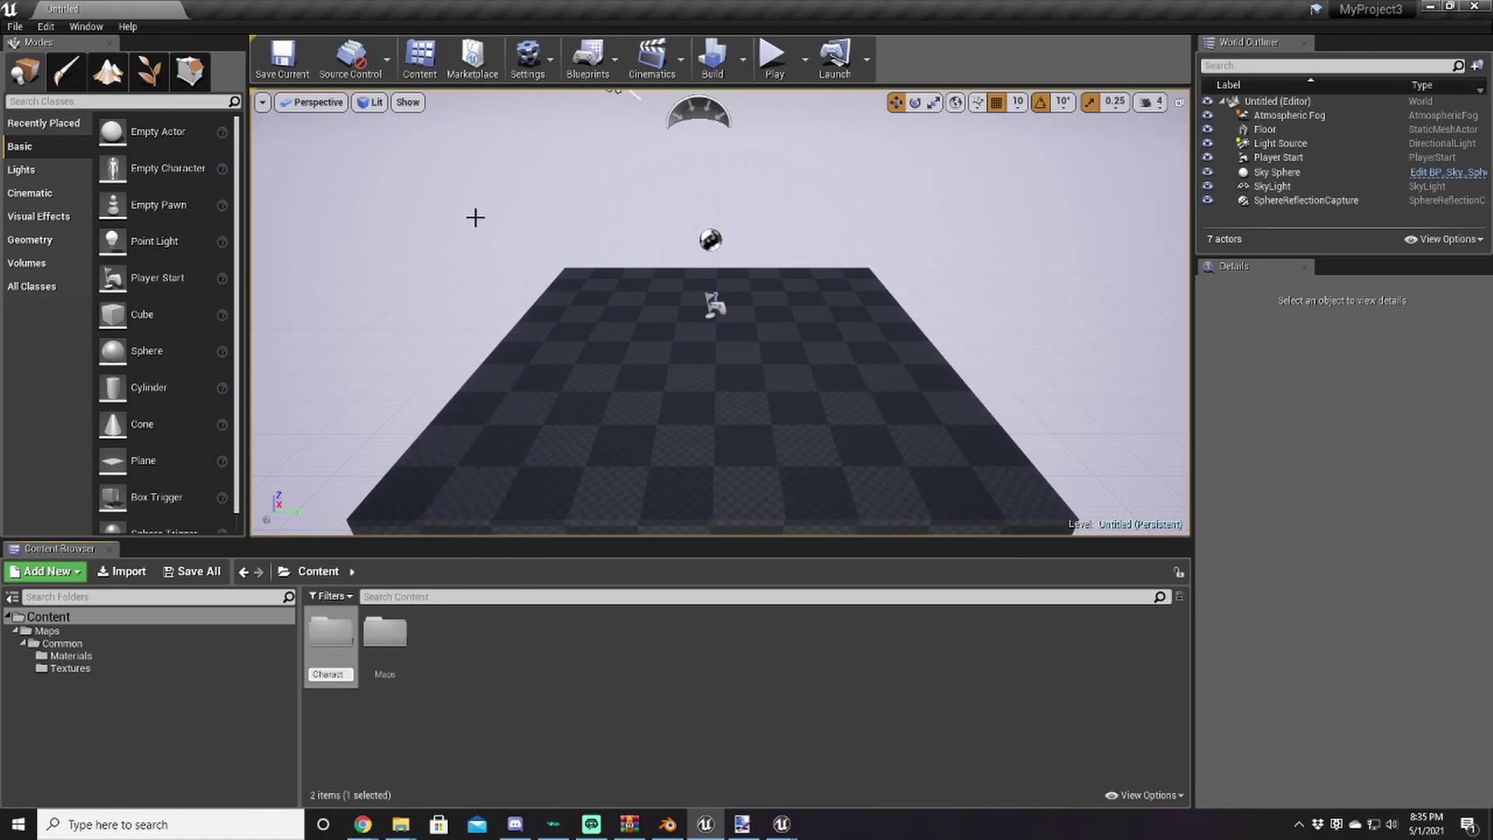
pyautogui.press('Return')
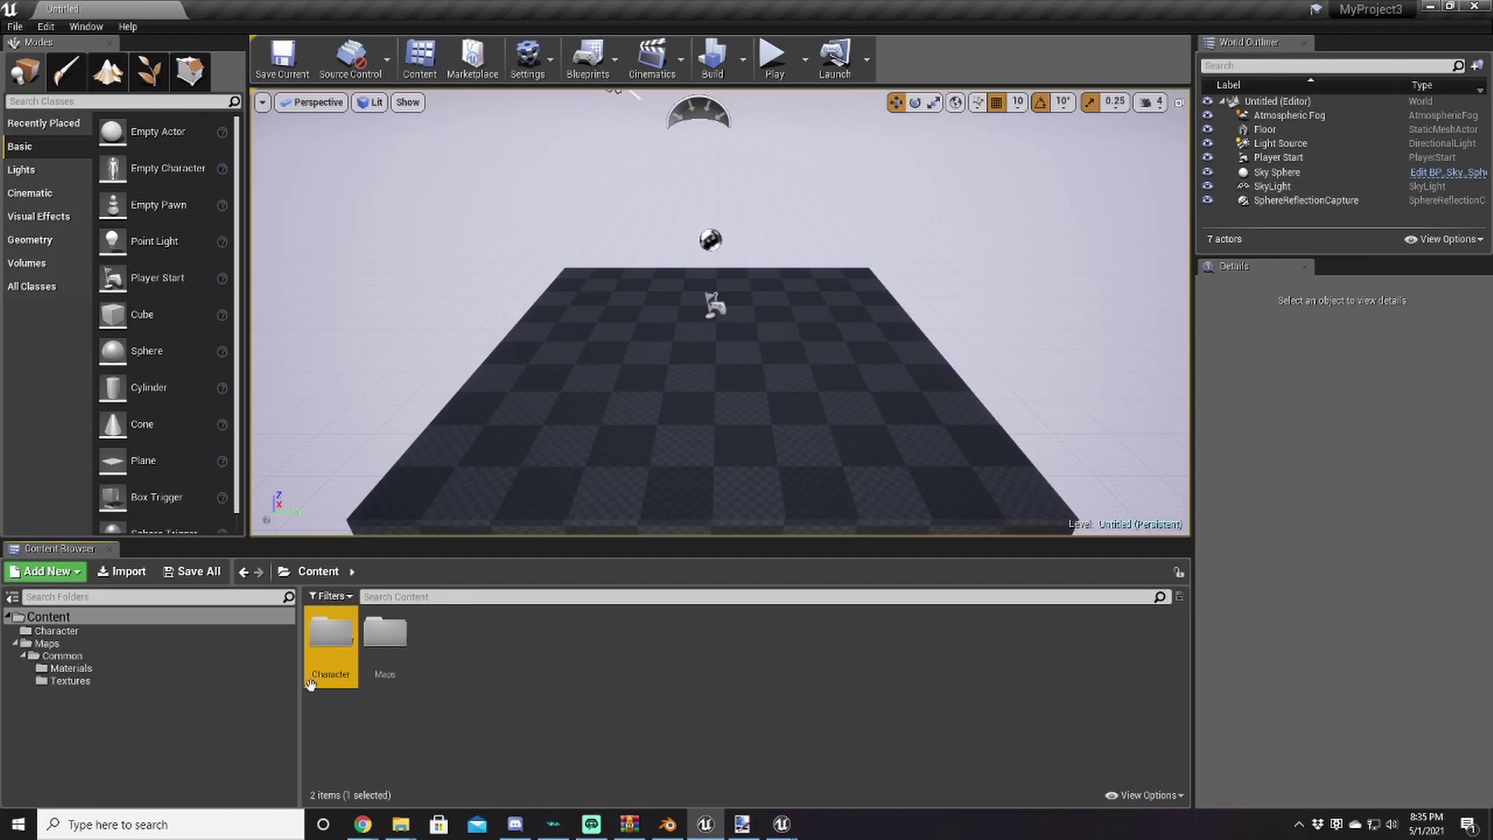
# Open the Character folder and create a subfolder named wep inside it
pyautogui.doubleClick(330, 653)
pyautogui.rightClick(350, 657)
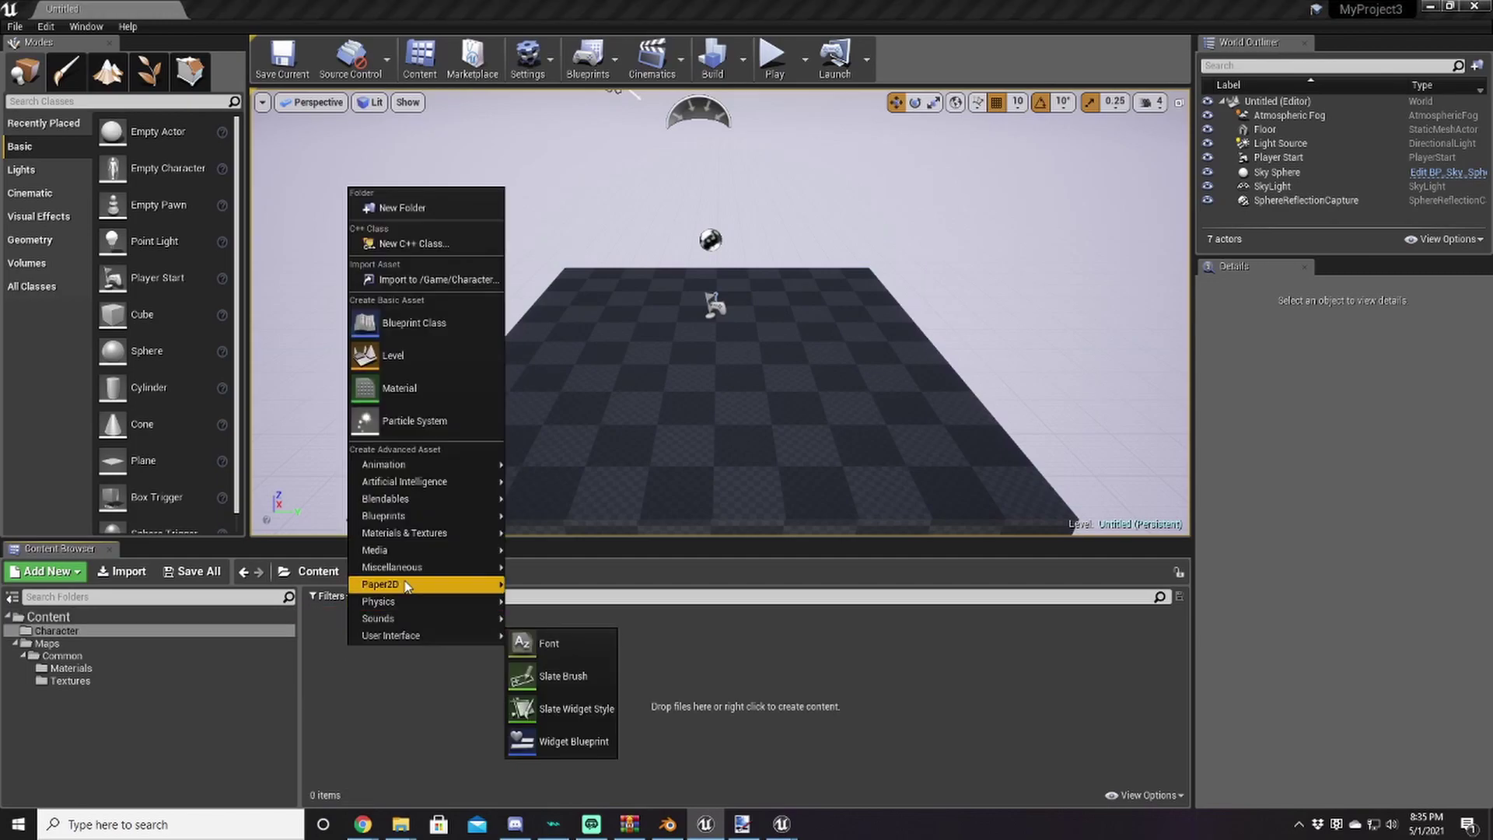
pyautogui.click(402, 205)
pyautogui.write('wes')
pyautogui.press('Return')
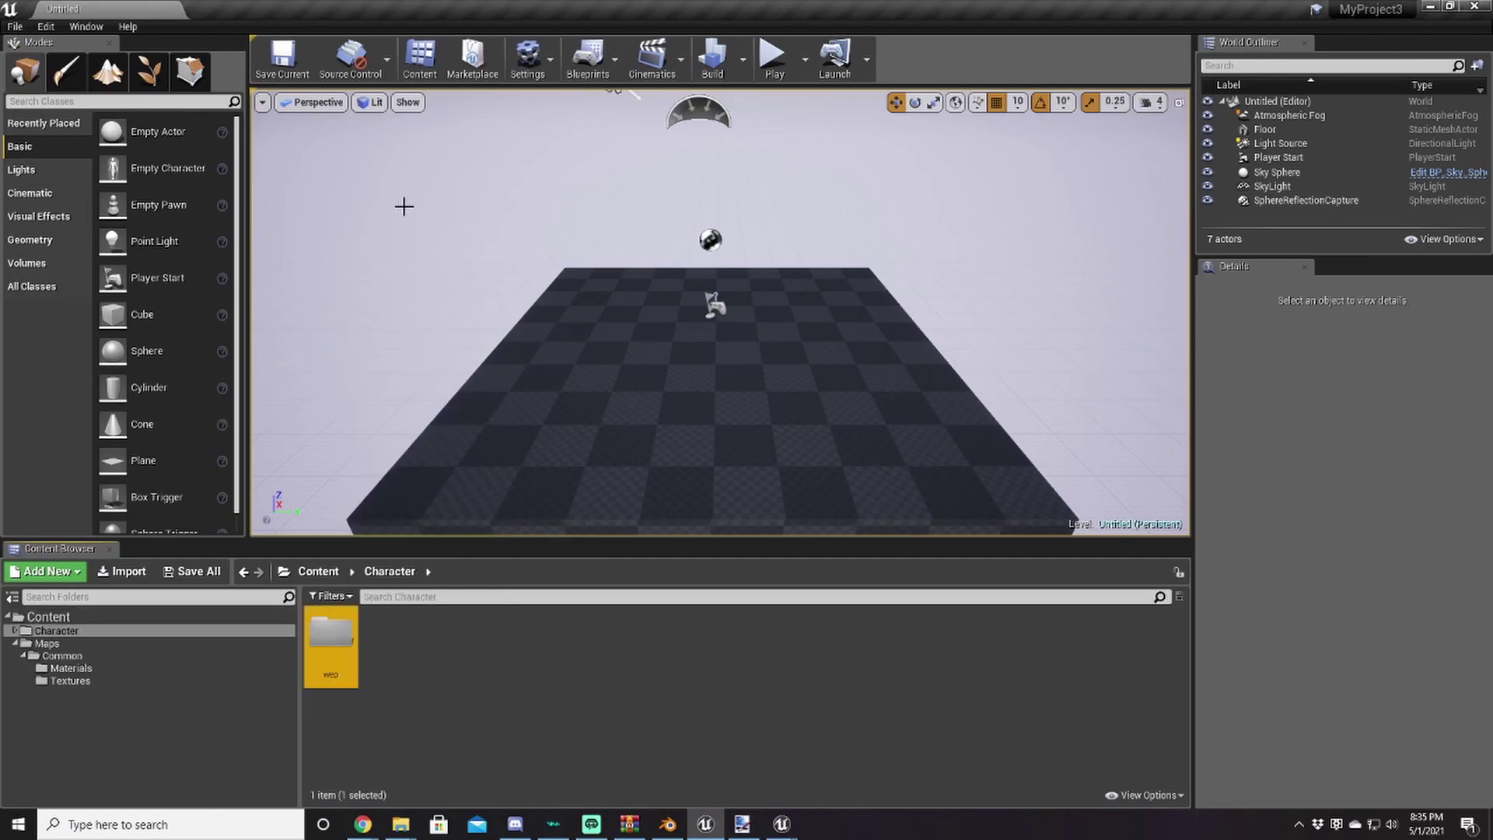
# Open the wep folder and create a subfolder named w_so010 inside it
pyautogui.doubleClick(332, 634)
pyautogui.rightClick(338, 630)
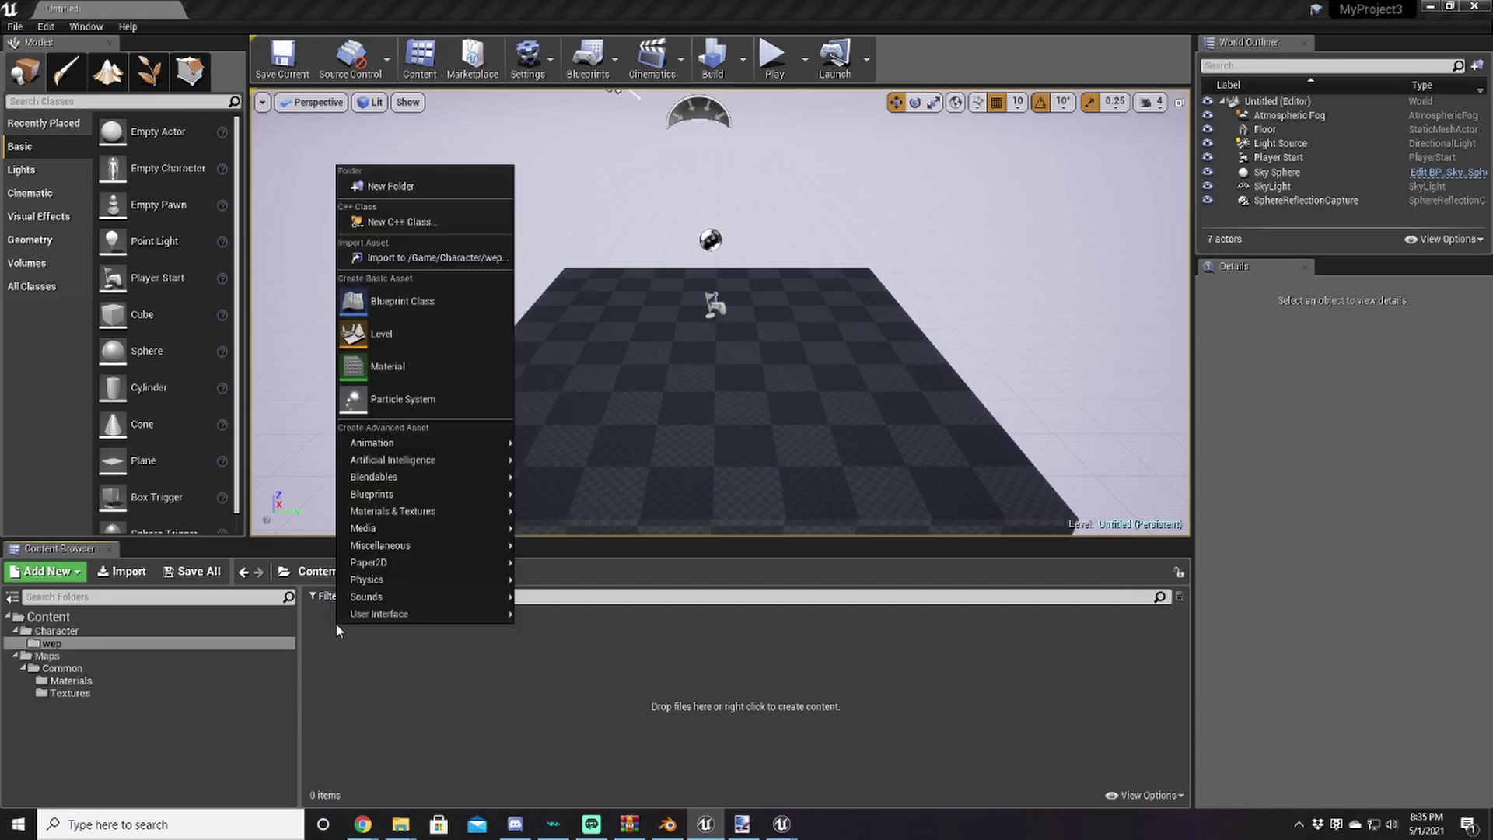
pyautogui.click(392, 189)
pyautogui.write('wes0010')
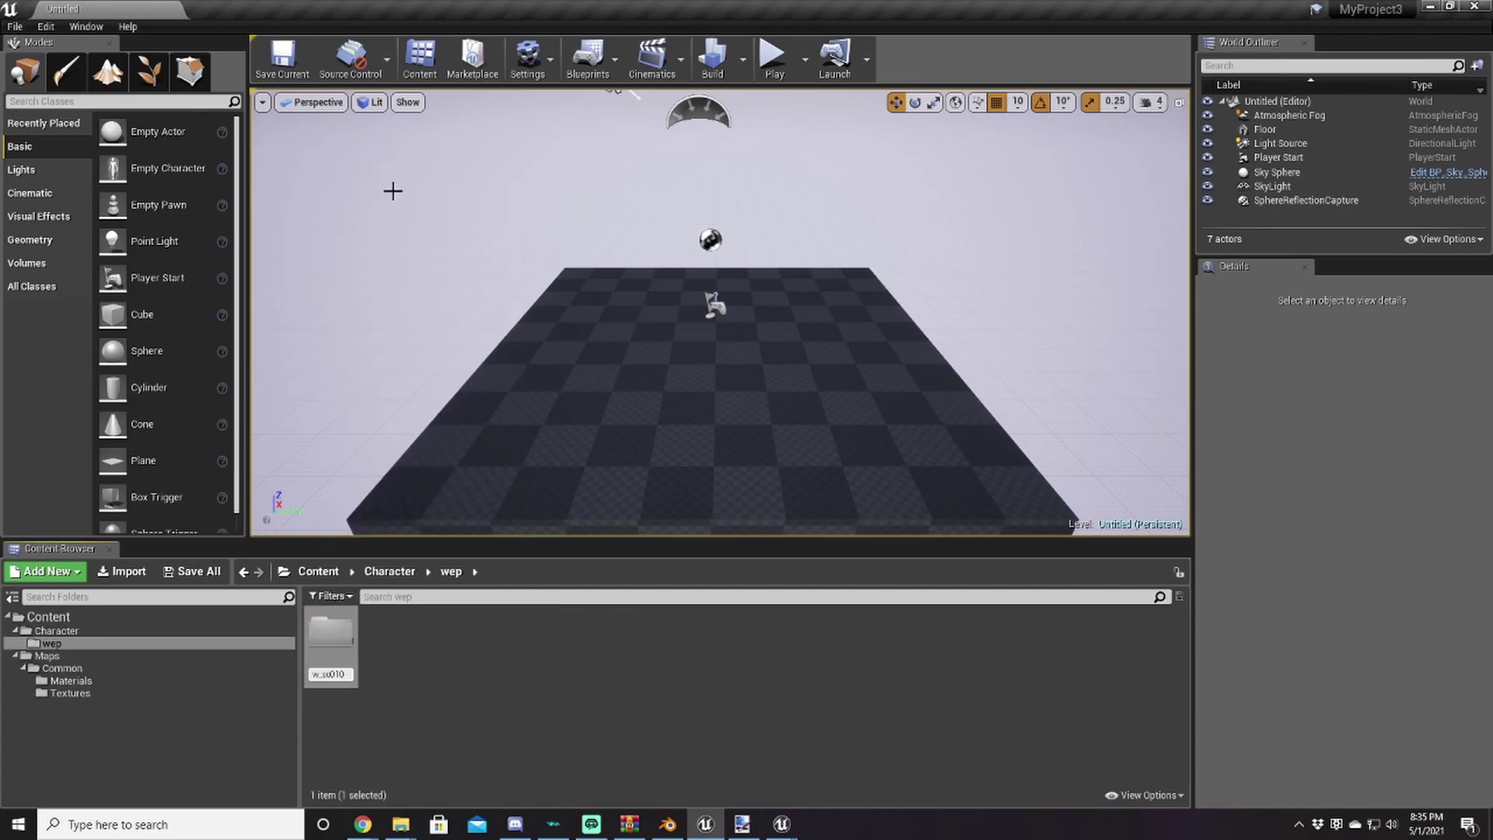
pyautogui.press('Return')
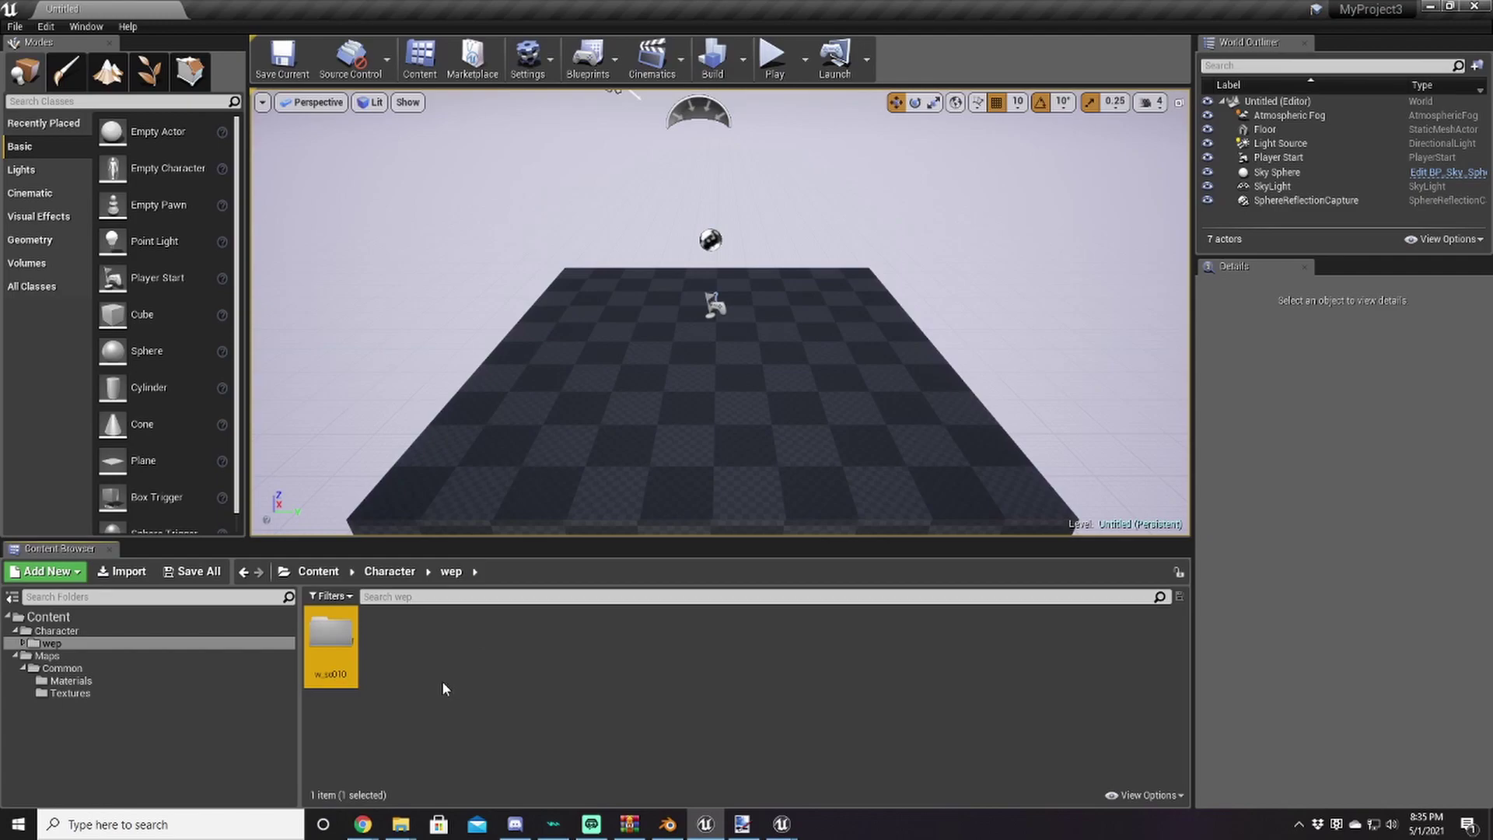
# Open the w_so010 folder, create a subfolder named mdl inside it, and open that subfolder
pyautogui.doubleClick(347, 651)
pyautogui.rightClick(355, 651)
pyautogui.click(451, 207)
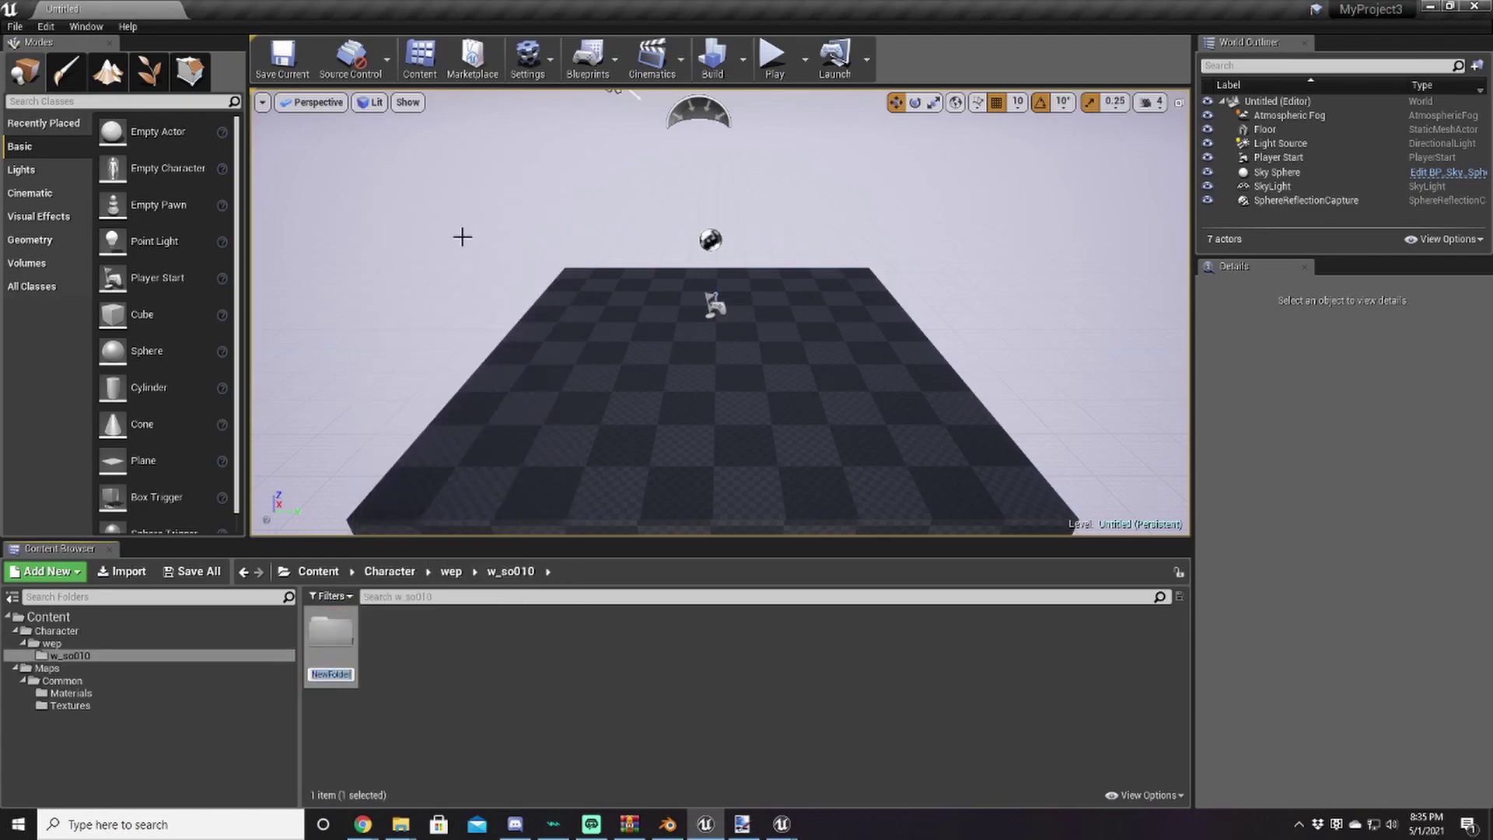
pyautogui.write('mdl')
pyautogui.press('Return')
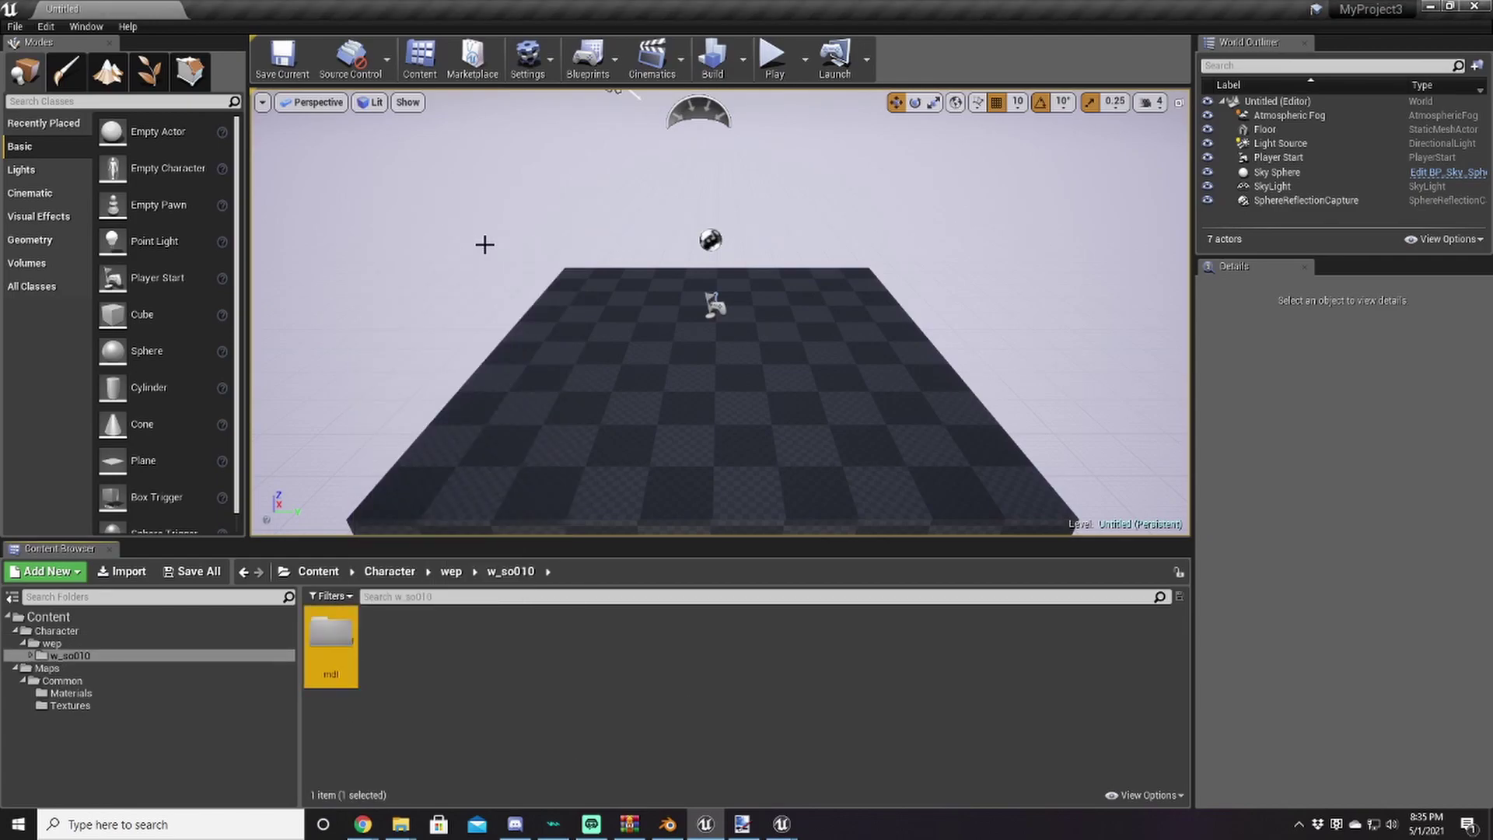
pyautogui.doubleClick(317, 650)
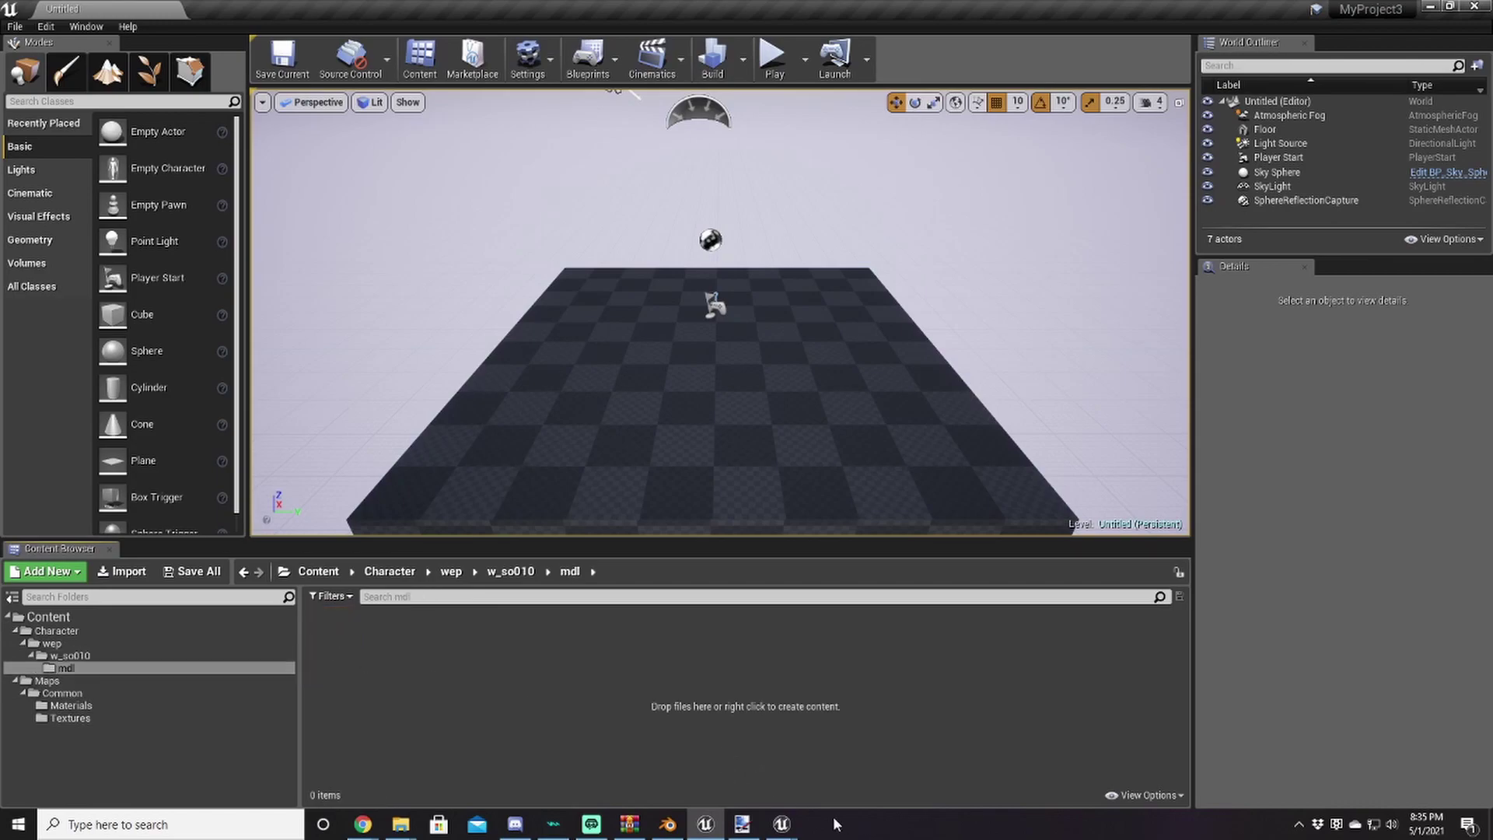
# Check the mdl path in the UE Viewer package window, and choose w_so010_0sb.fbx from Documents for import into Unreal's mdl folder
pyautogui.click(782, 824)
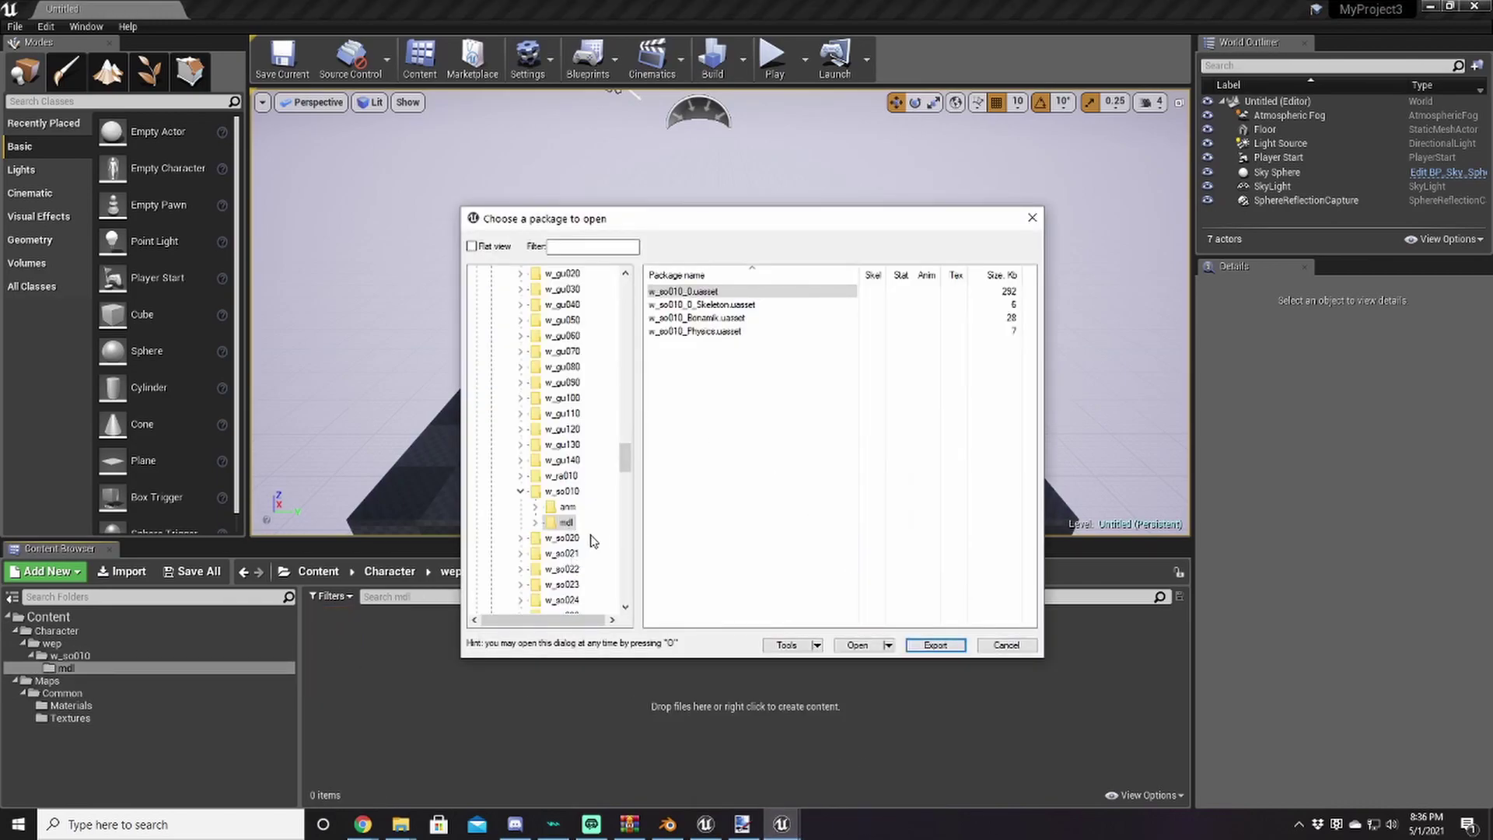
pyautogui.click(427, 670)
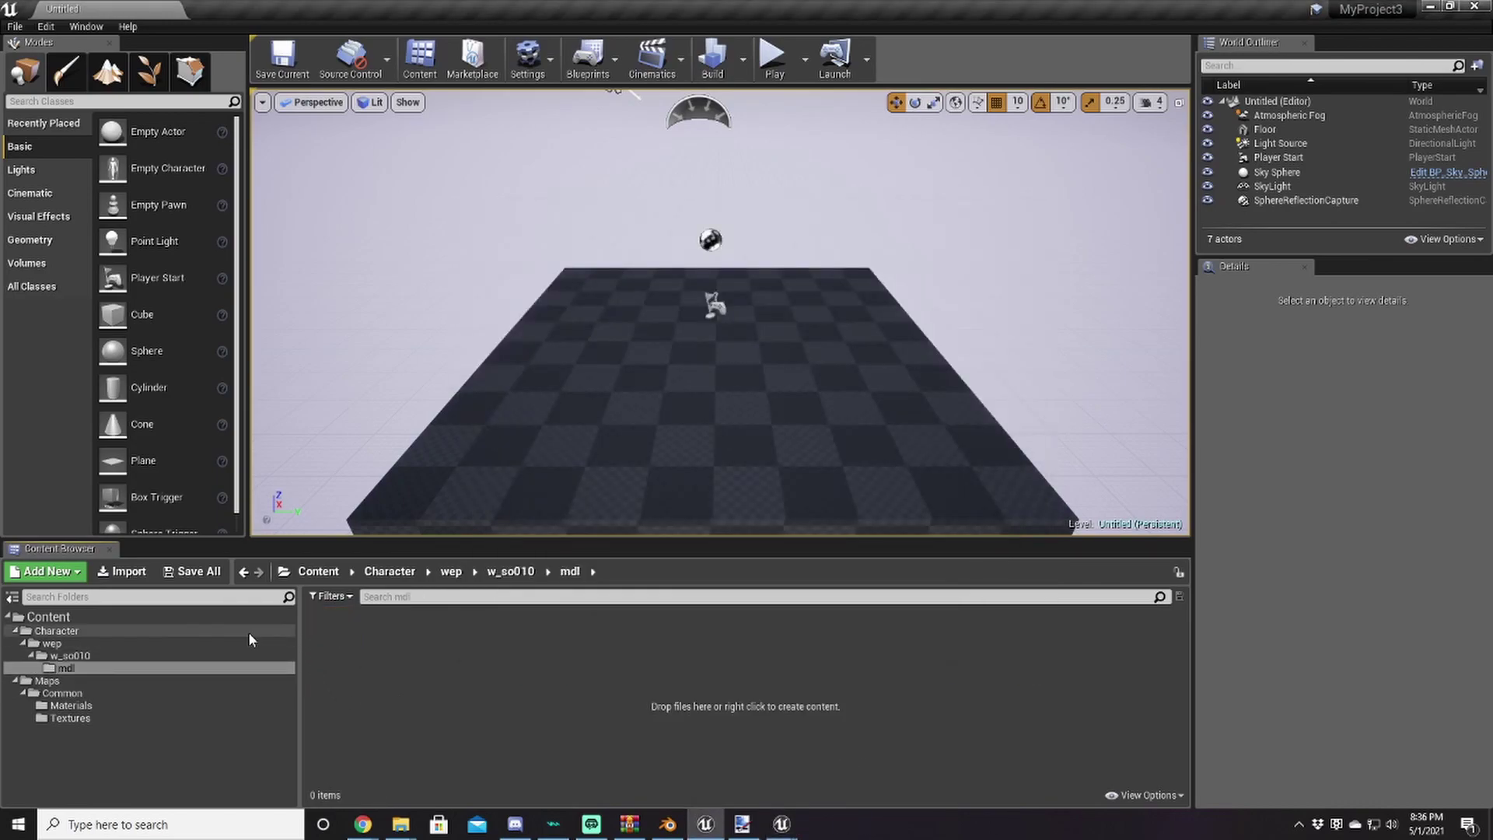
pyautogui.click(125, 571)
pyautogui.scroll(-15, 446, 281)
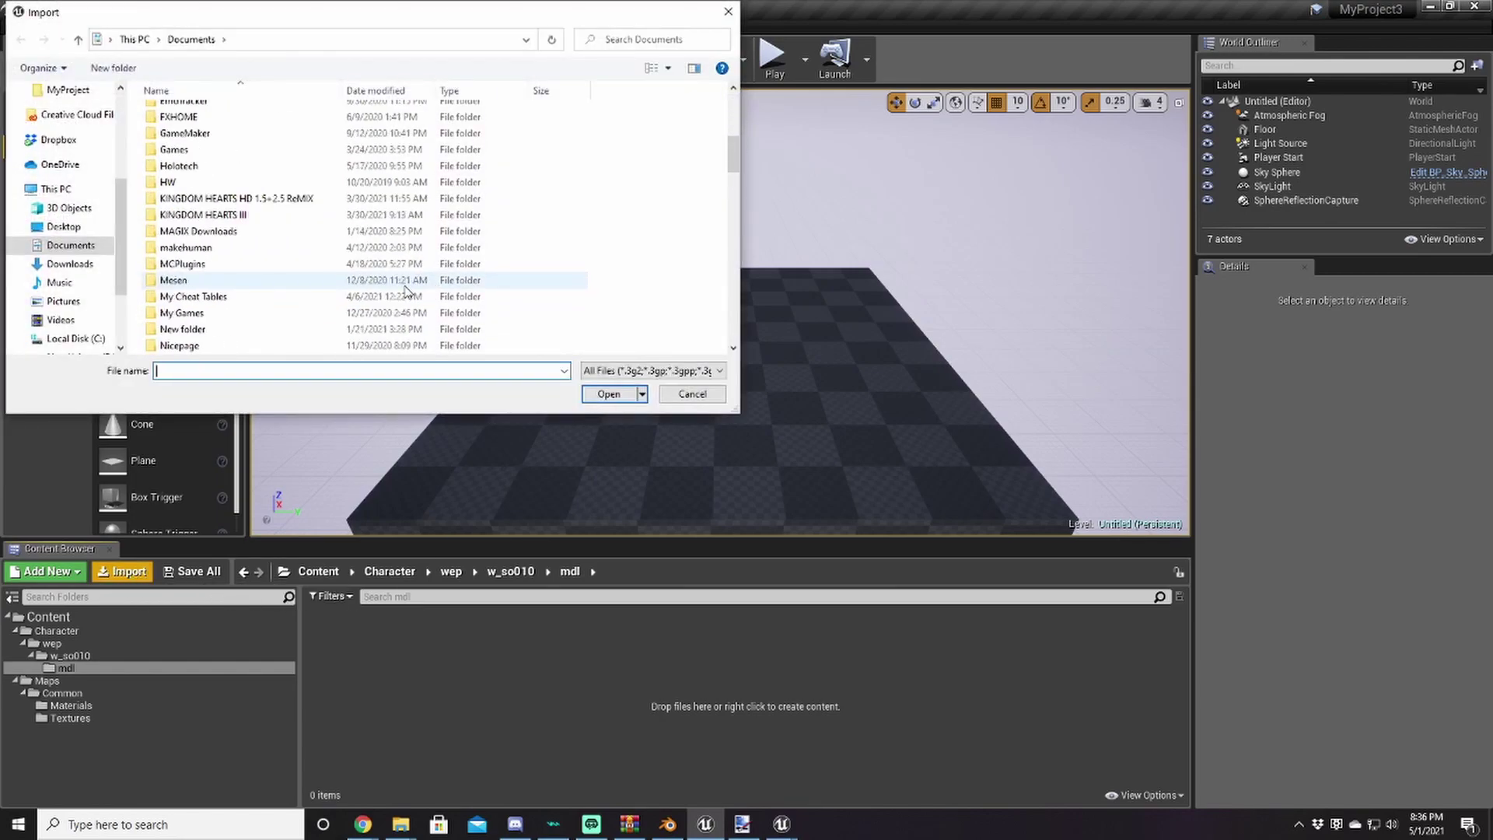
pyautogui.scroll(-10, 373, 241)
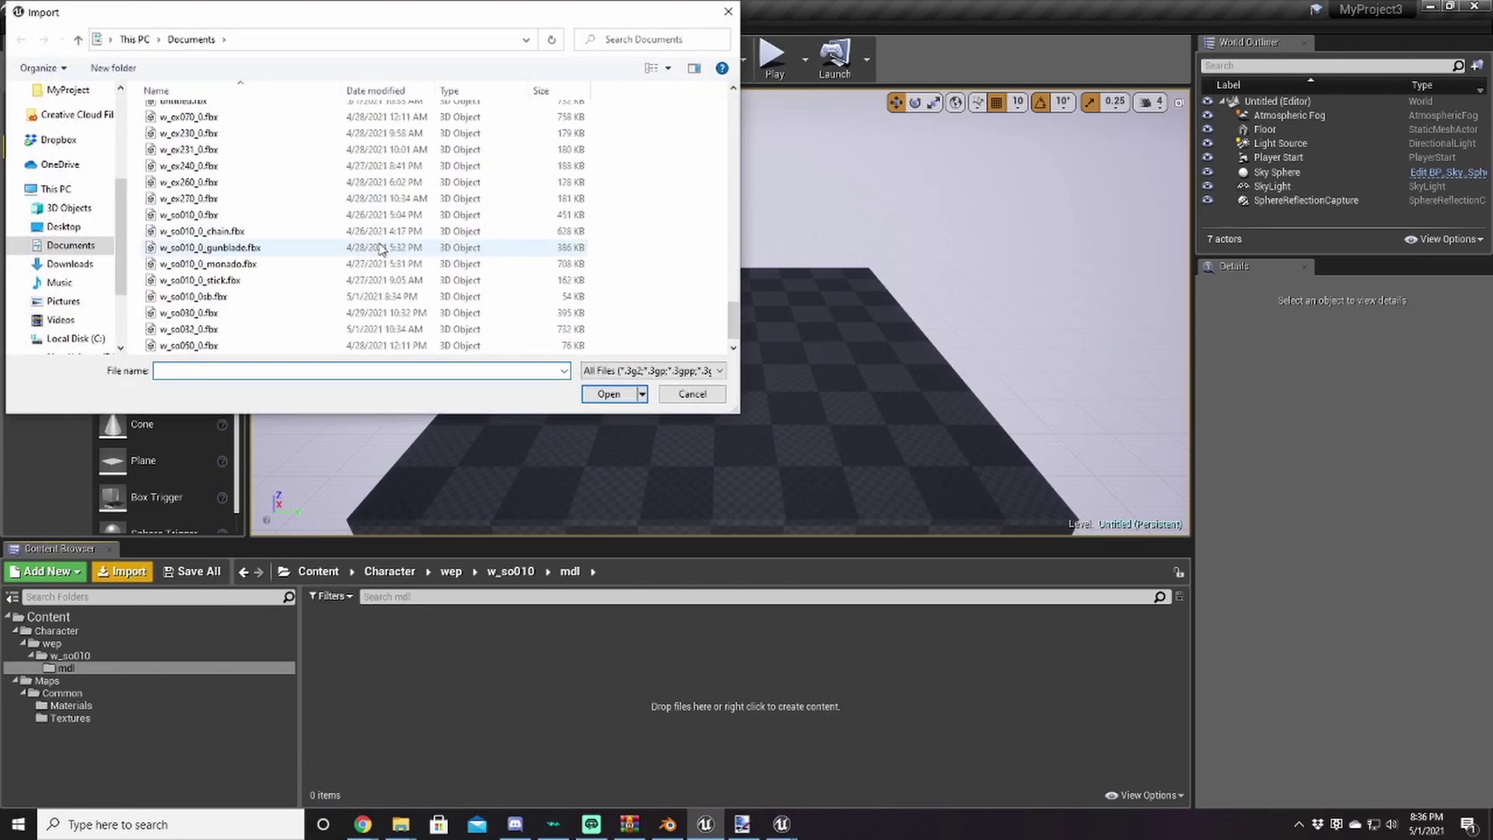
pyautogui.doubleClick(194, 296)
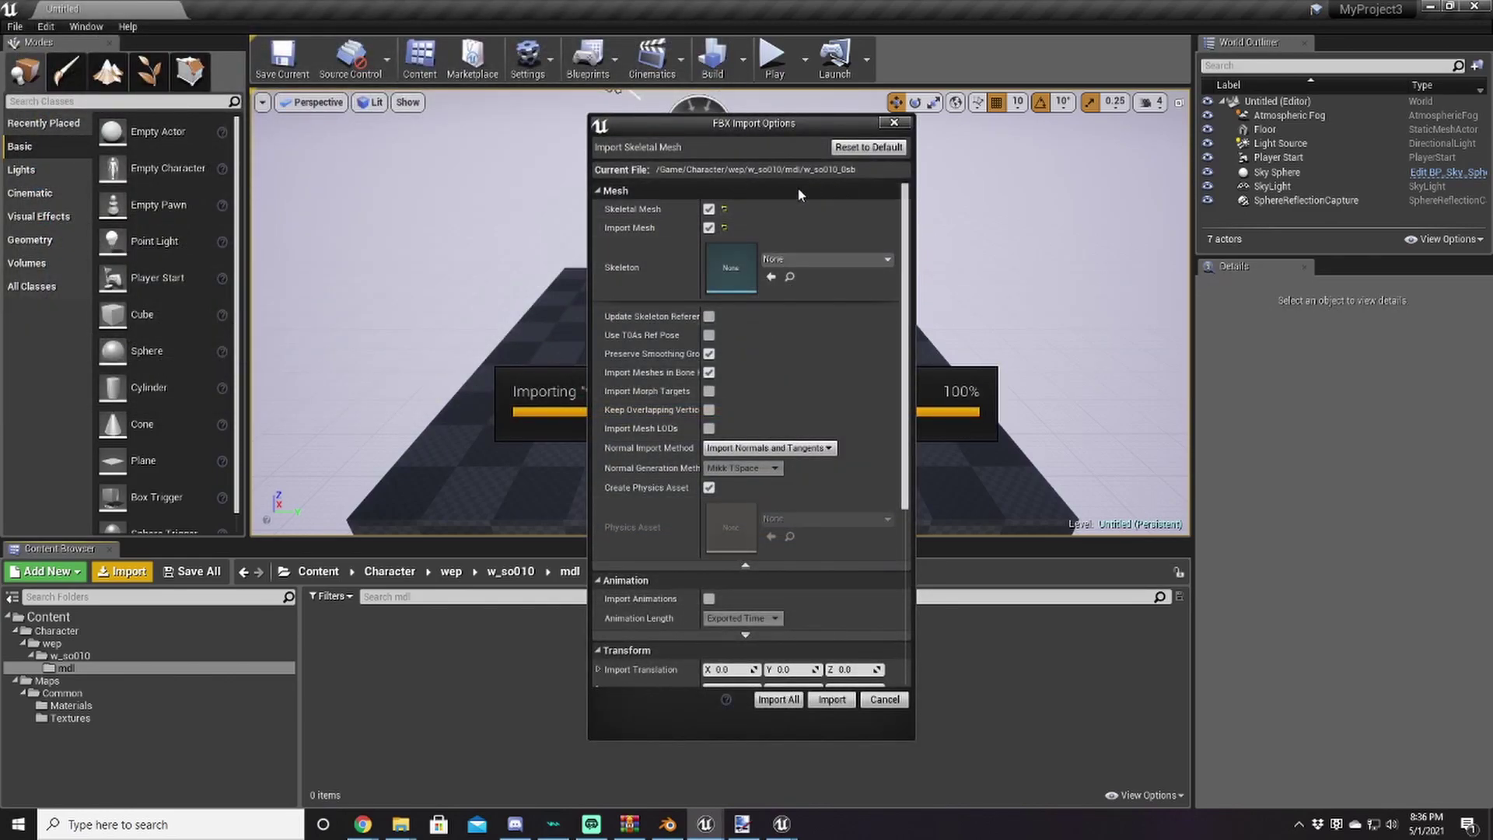
# Review the FBX import options, keep Normal Import Method at Import Normals and Tangents, and import the skeletal mesh
pyautogui.click(784, 563)
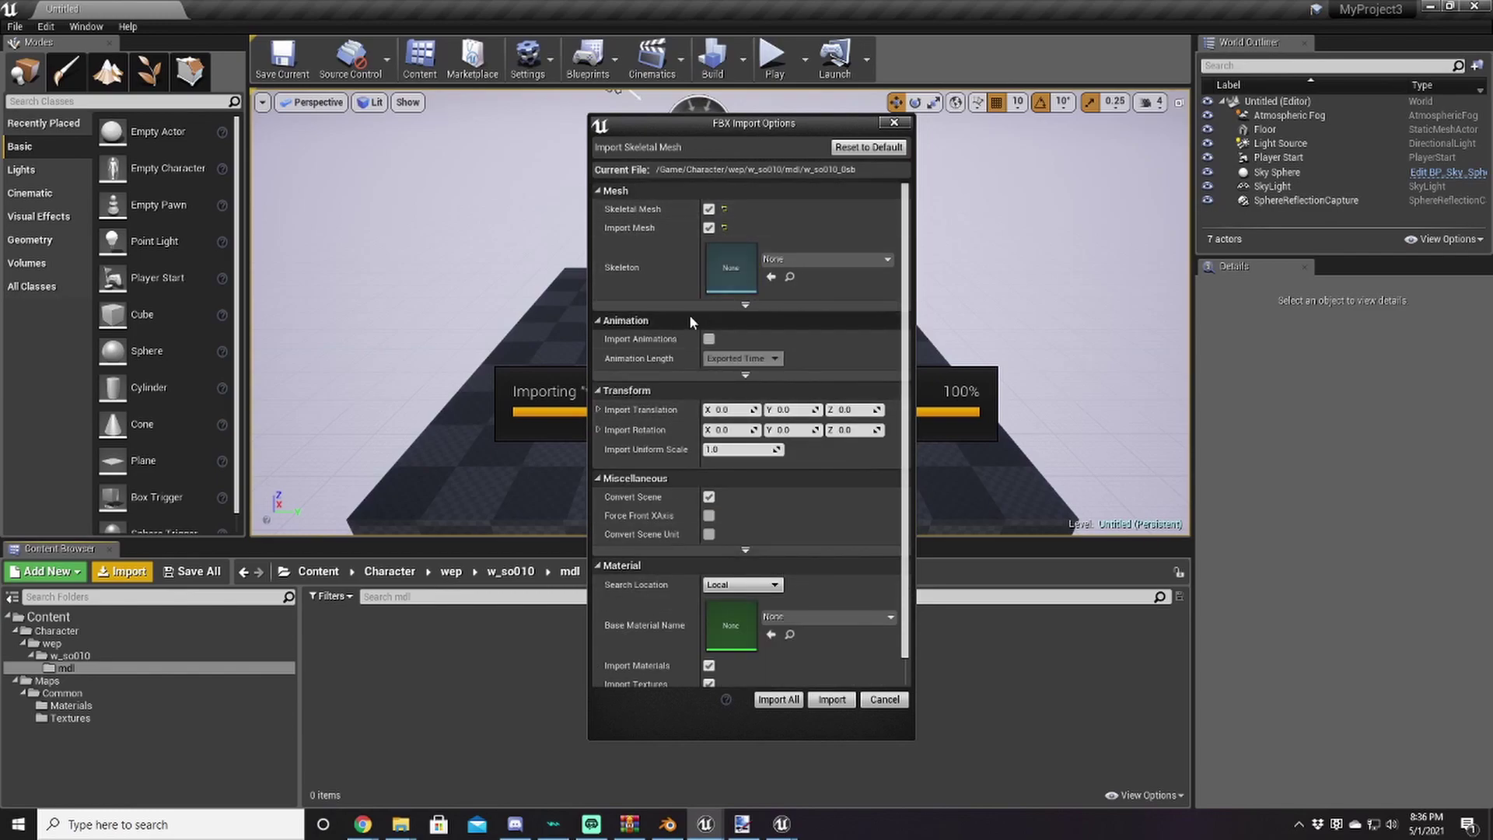
pyautogui.click(746, 305)
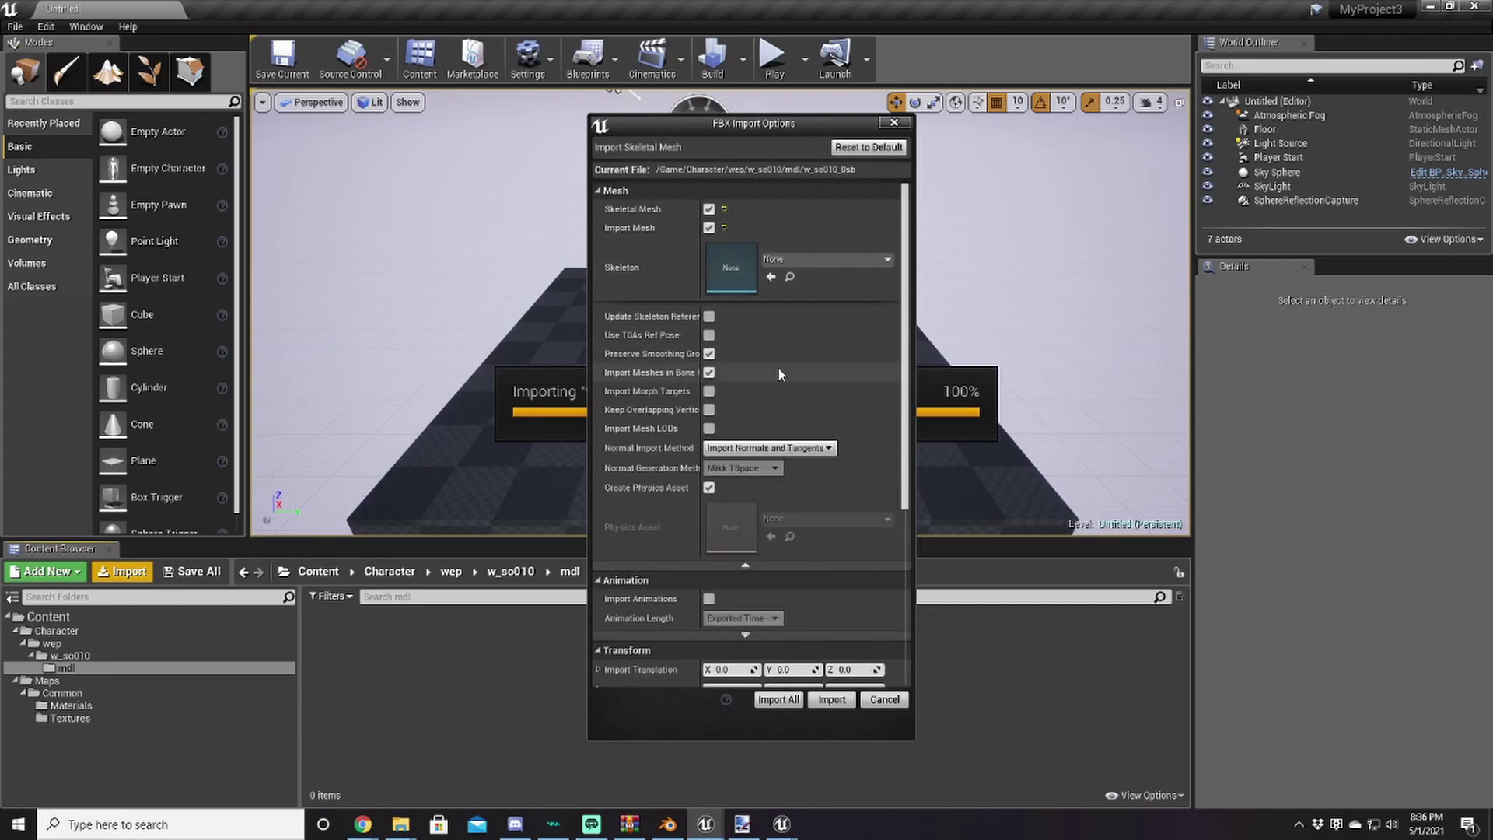
pyautogui.click(805, 449)
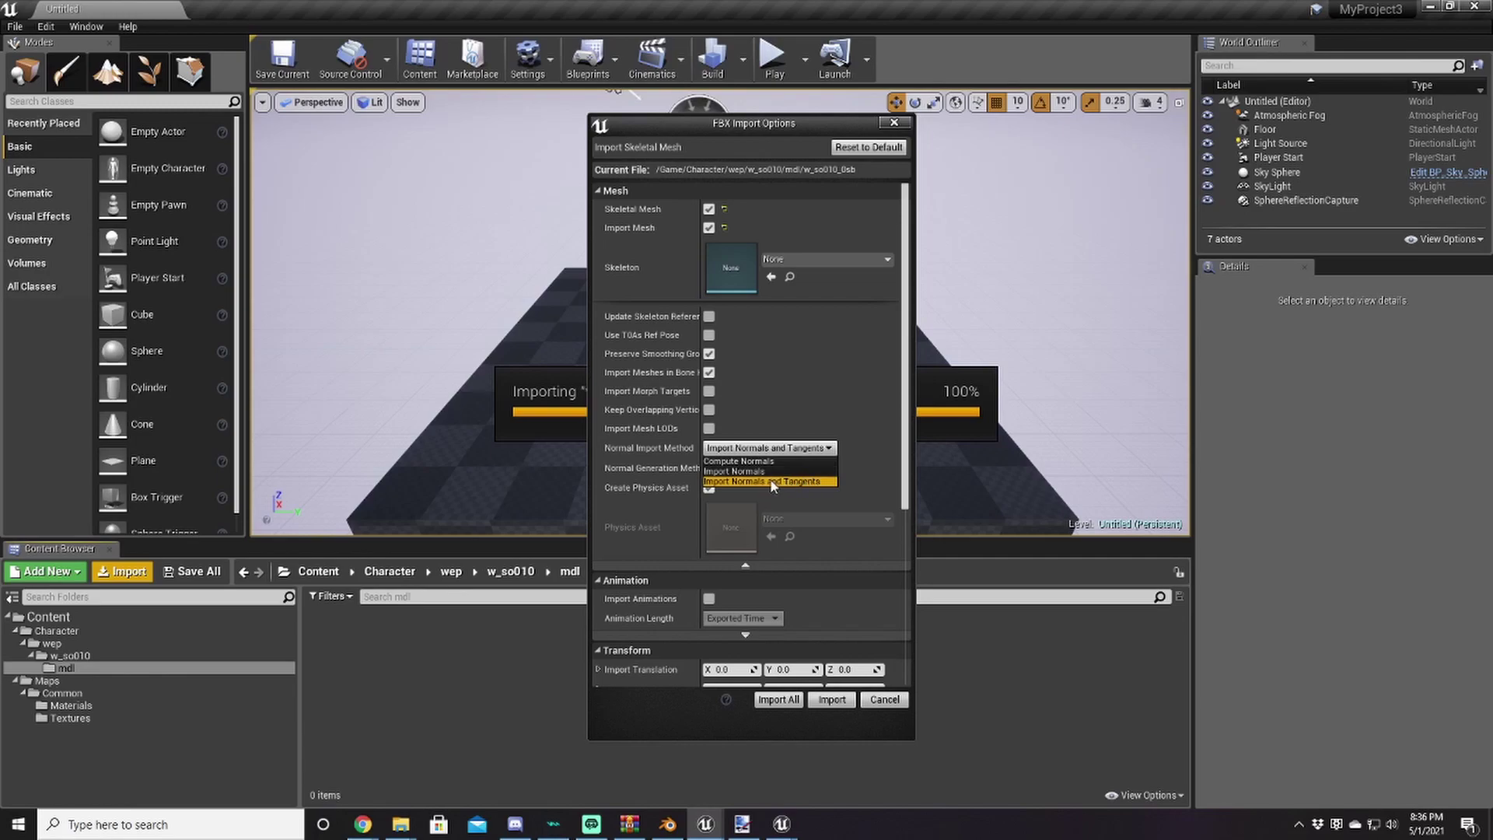
pyautogui.click(849, 483)
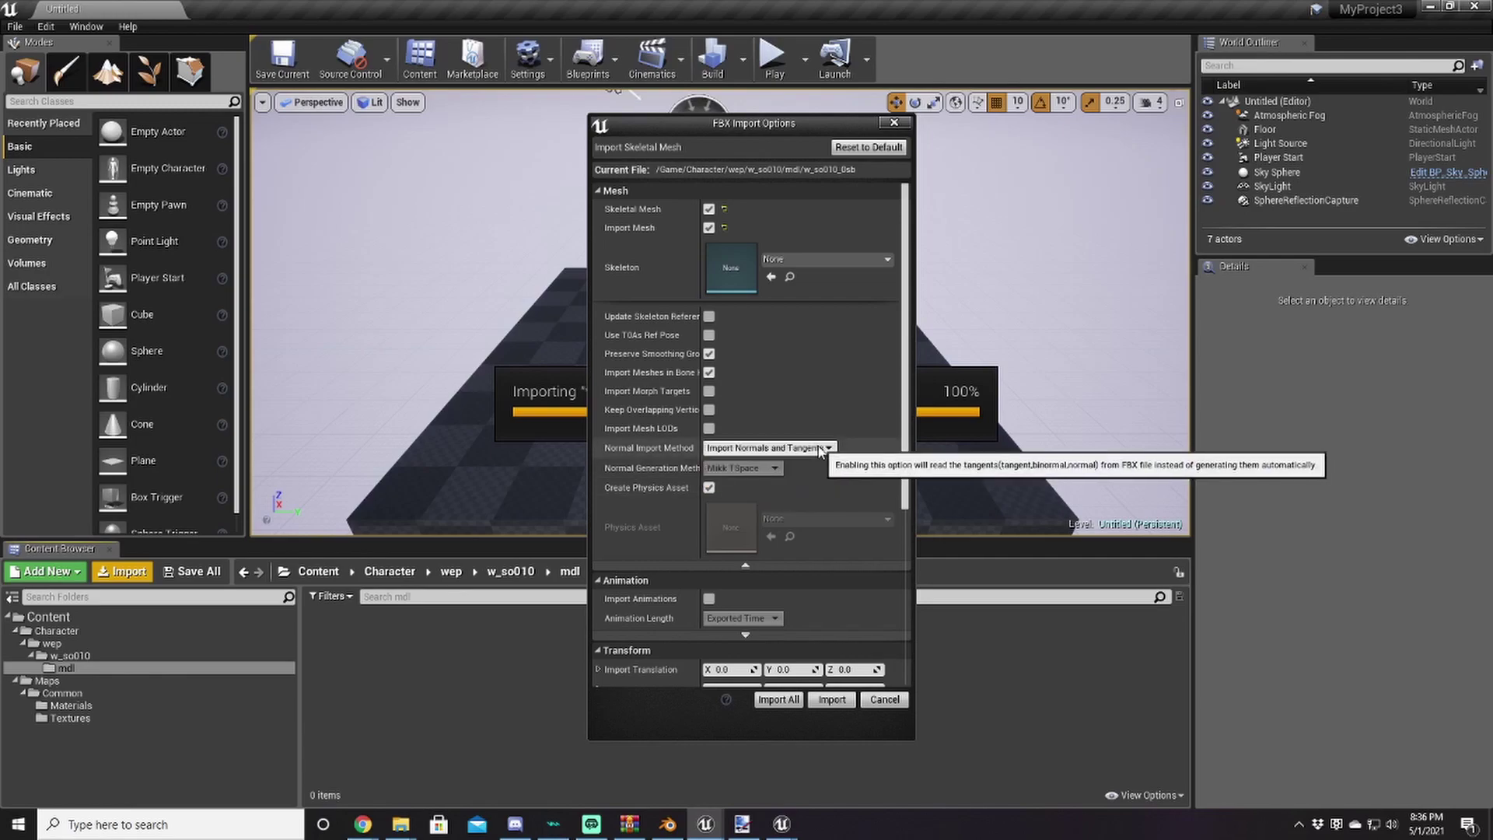
pyautogui.scroll(-5, 825, 443)
pyautogui.scroll(-1, 827, 452)
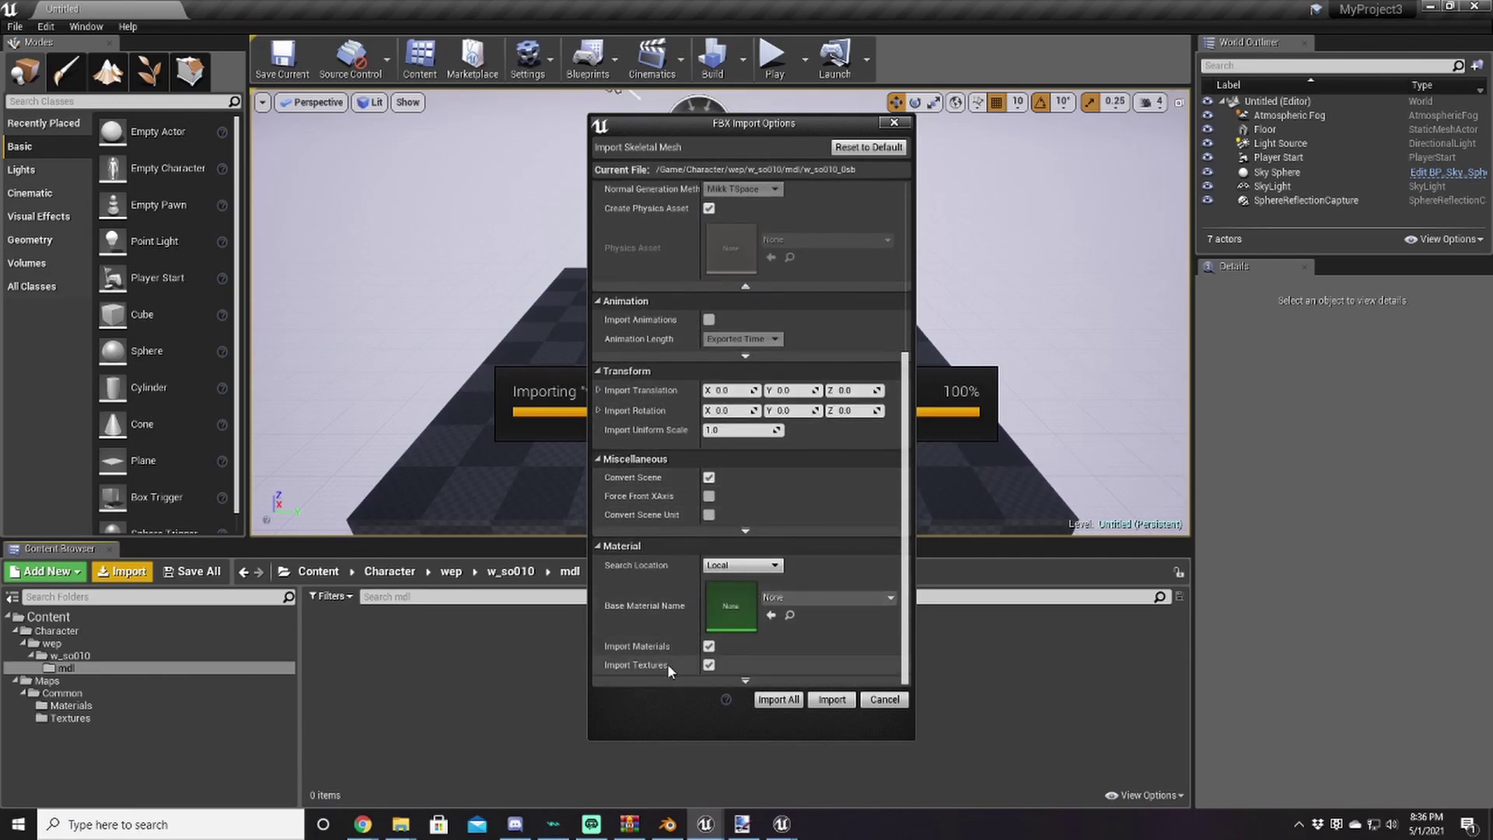
pyautogui.scroll(5, 731, 535)
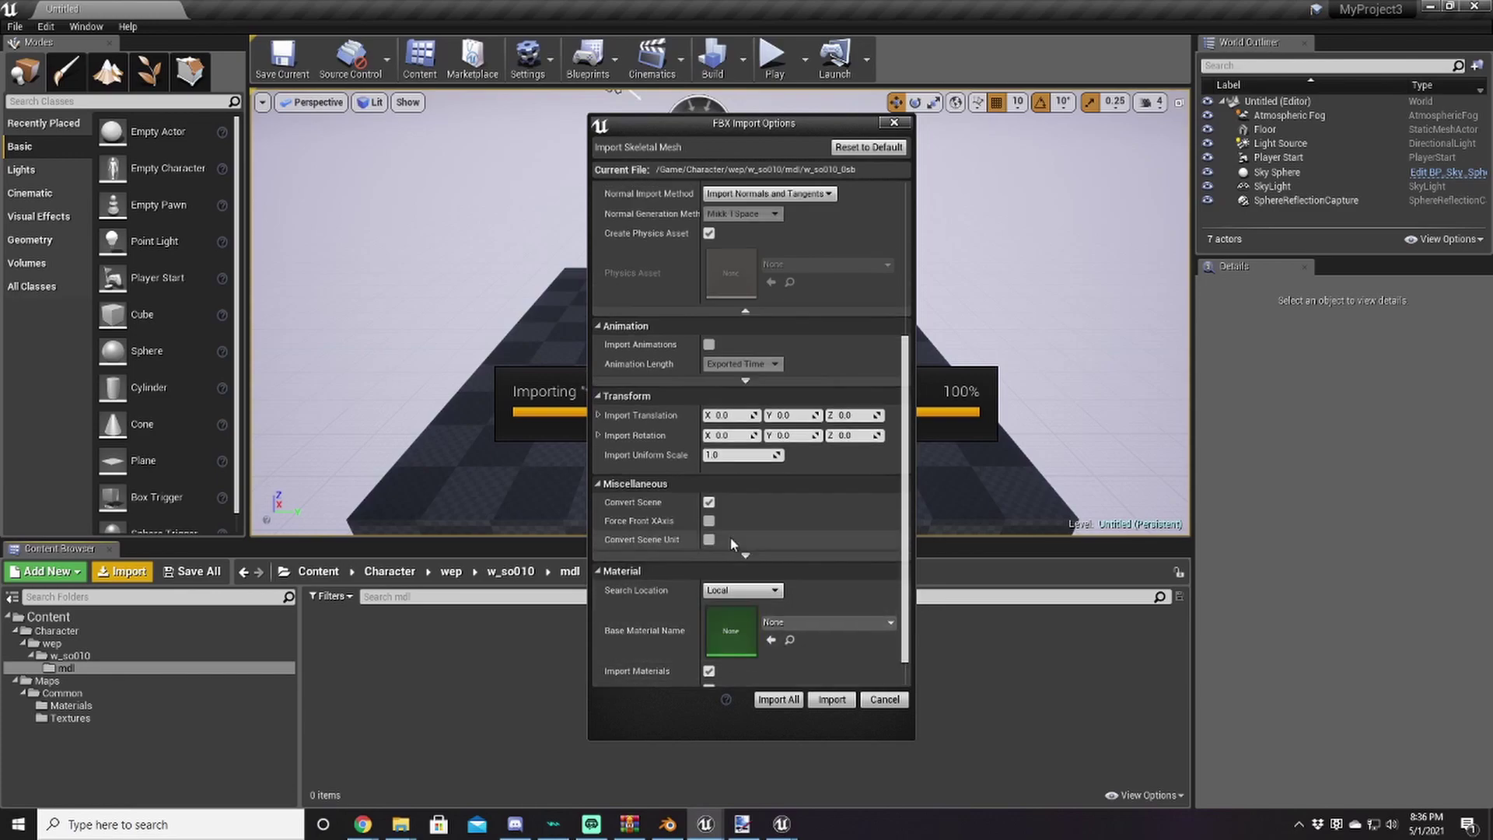
pyautogui.click(831, 699)
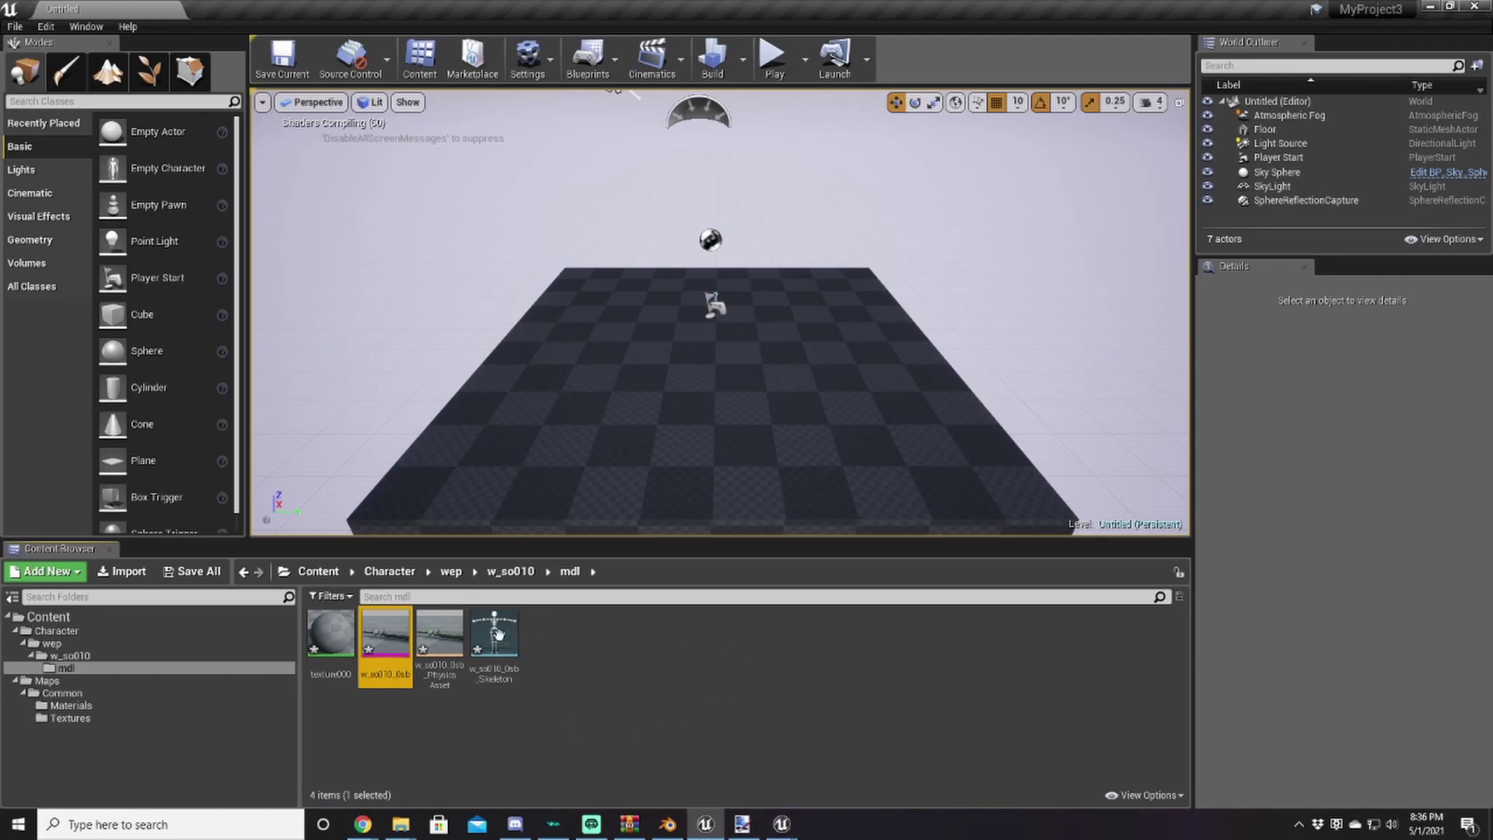
# Force delete the imported texture000 material from the mdl folder
pyautogui.click(329, 645)
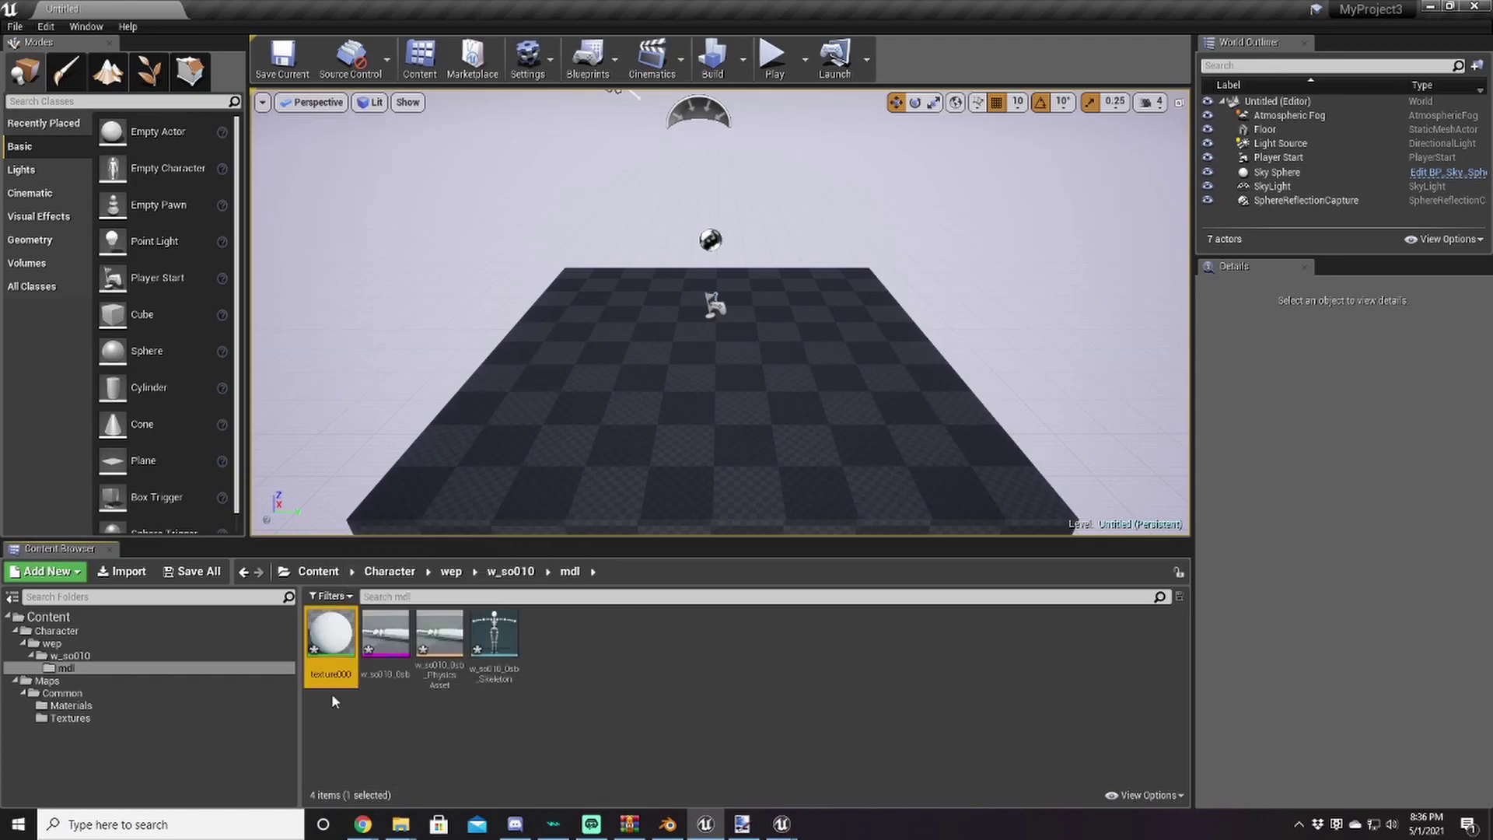
pyautogui.press('Delete')
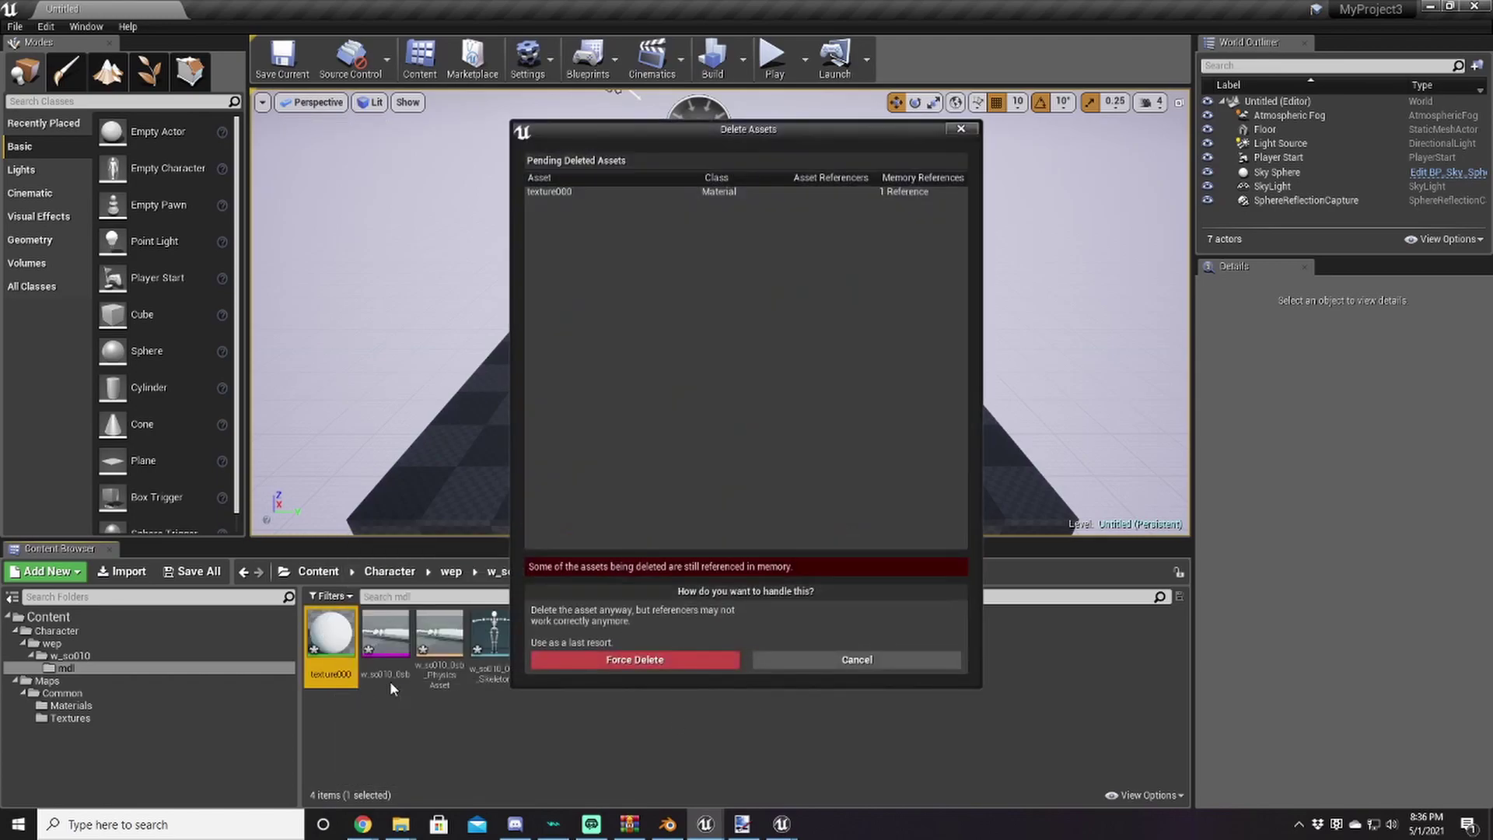
pyautogui.click(669, 662)
# Save the imported w_so010_0sb skeletal mesh, physics asset and skeleton together, and clear the selection
pyautogui.click(340, 638)
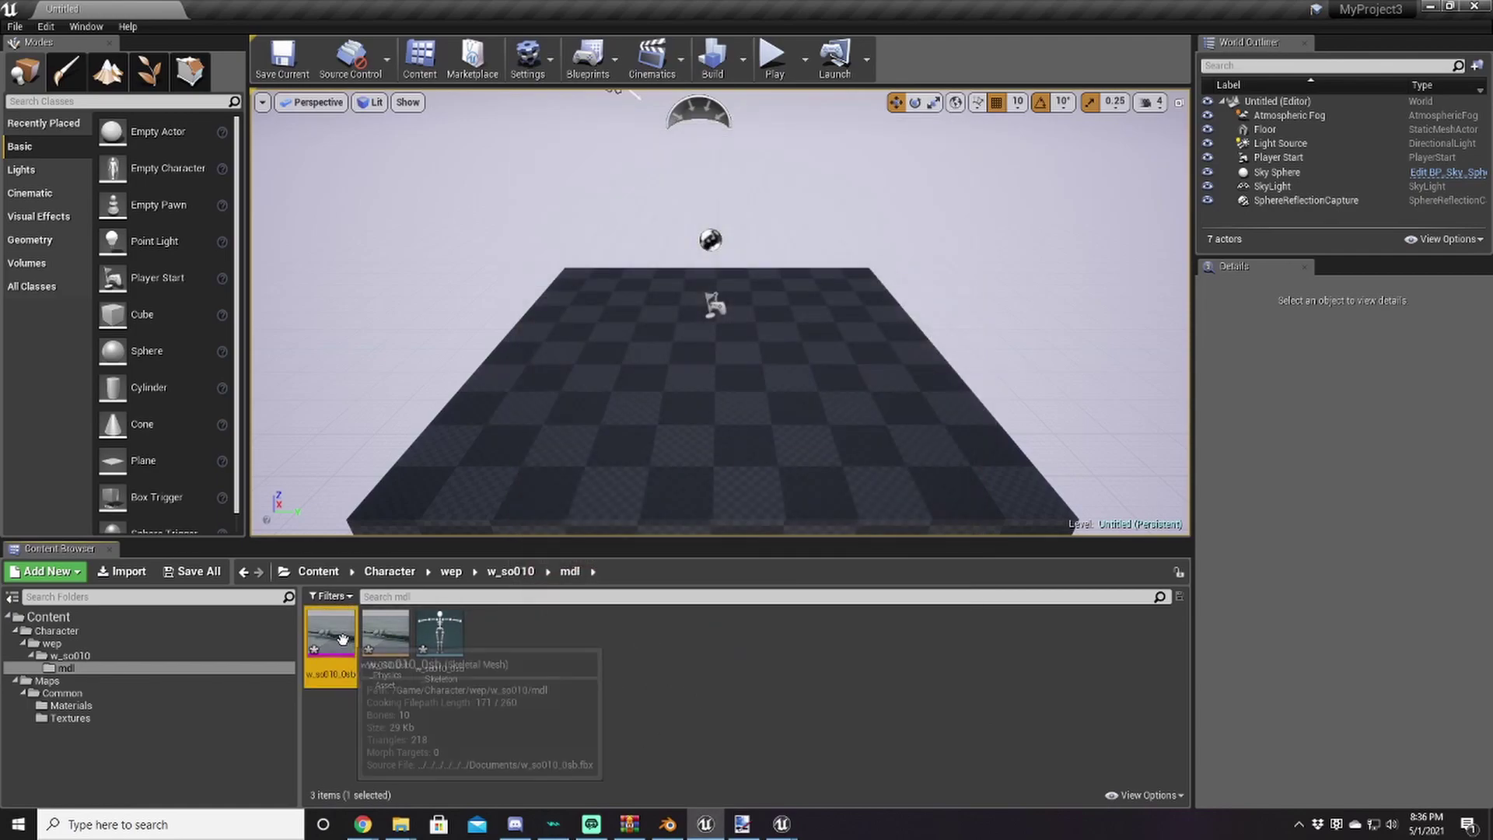
pyautogui.keyDown('shift'); pyautogui.click(448, 646); pyautogui.keyUp('shift')
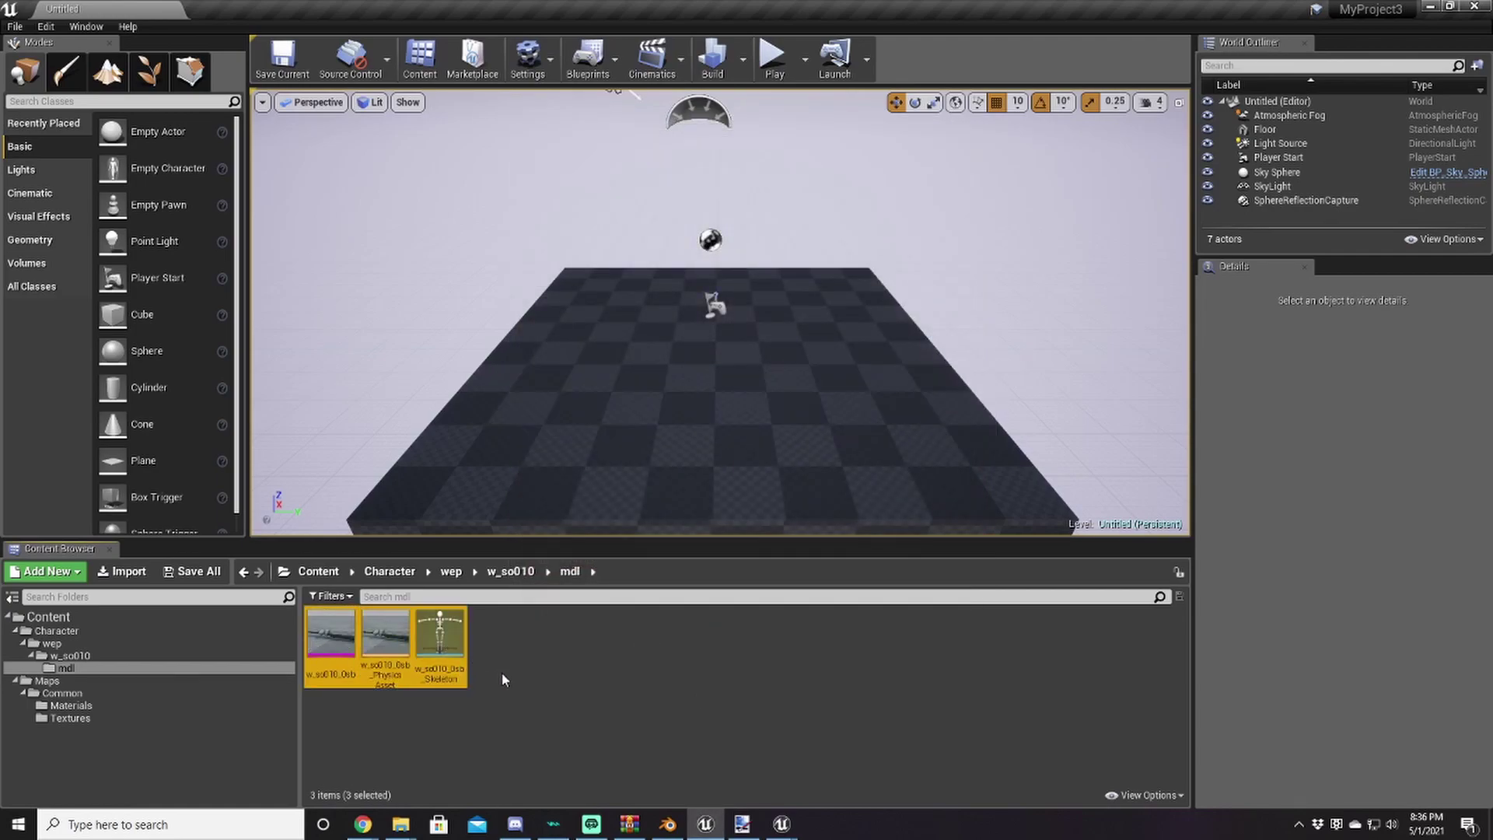
pyautogui.click(542, 681)
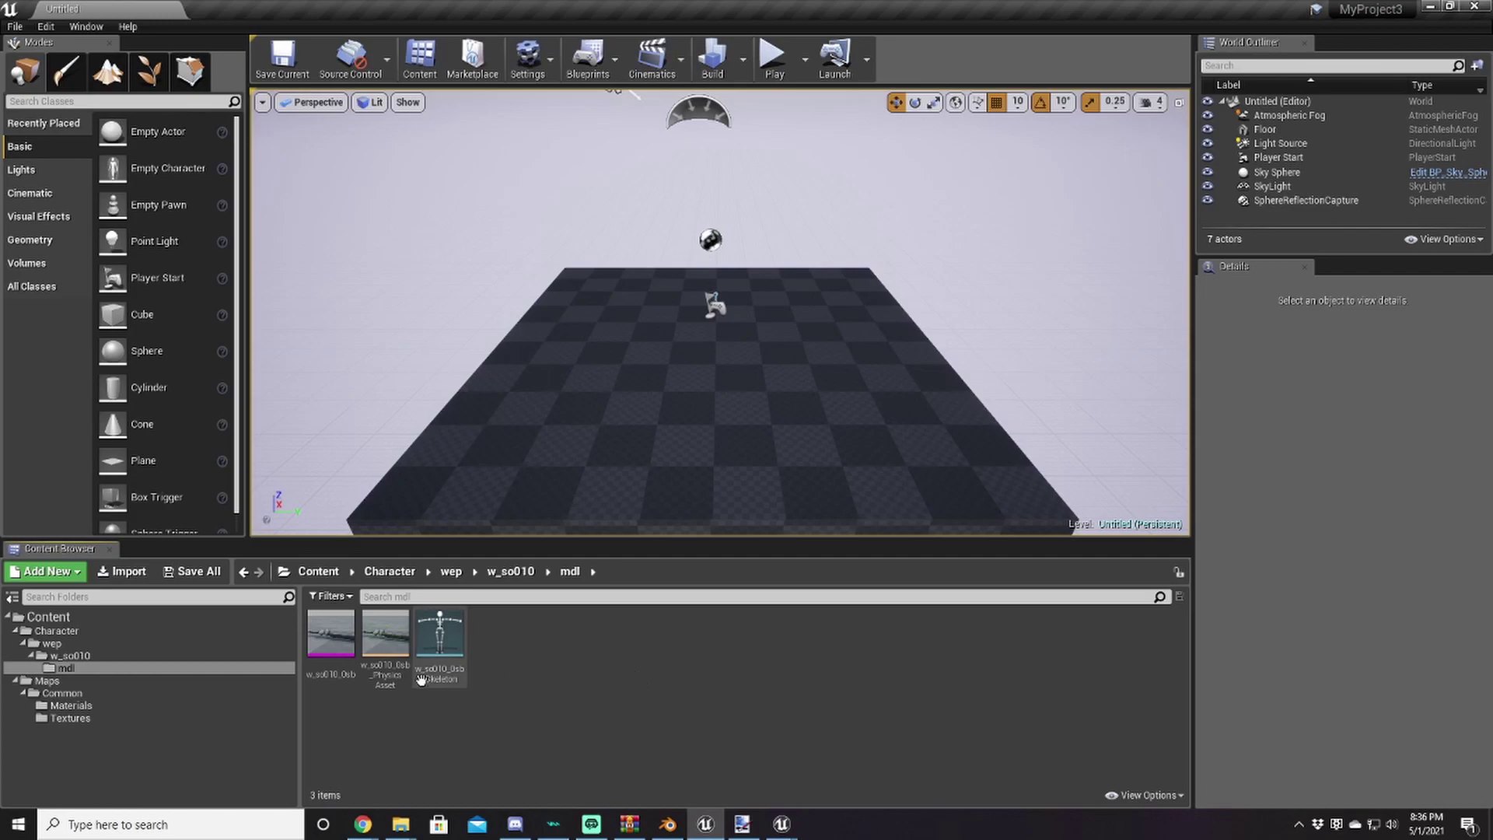
# Create a material instance of M_Generic named StruggleBatAttack, and move it from the Materials folder into the mdl folder
pyautogui.click(102, 705)
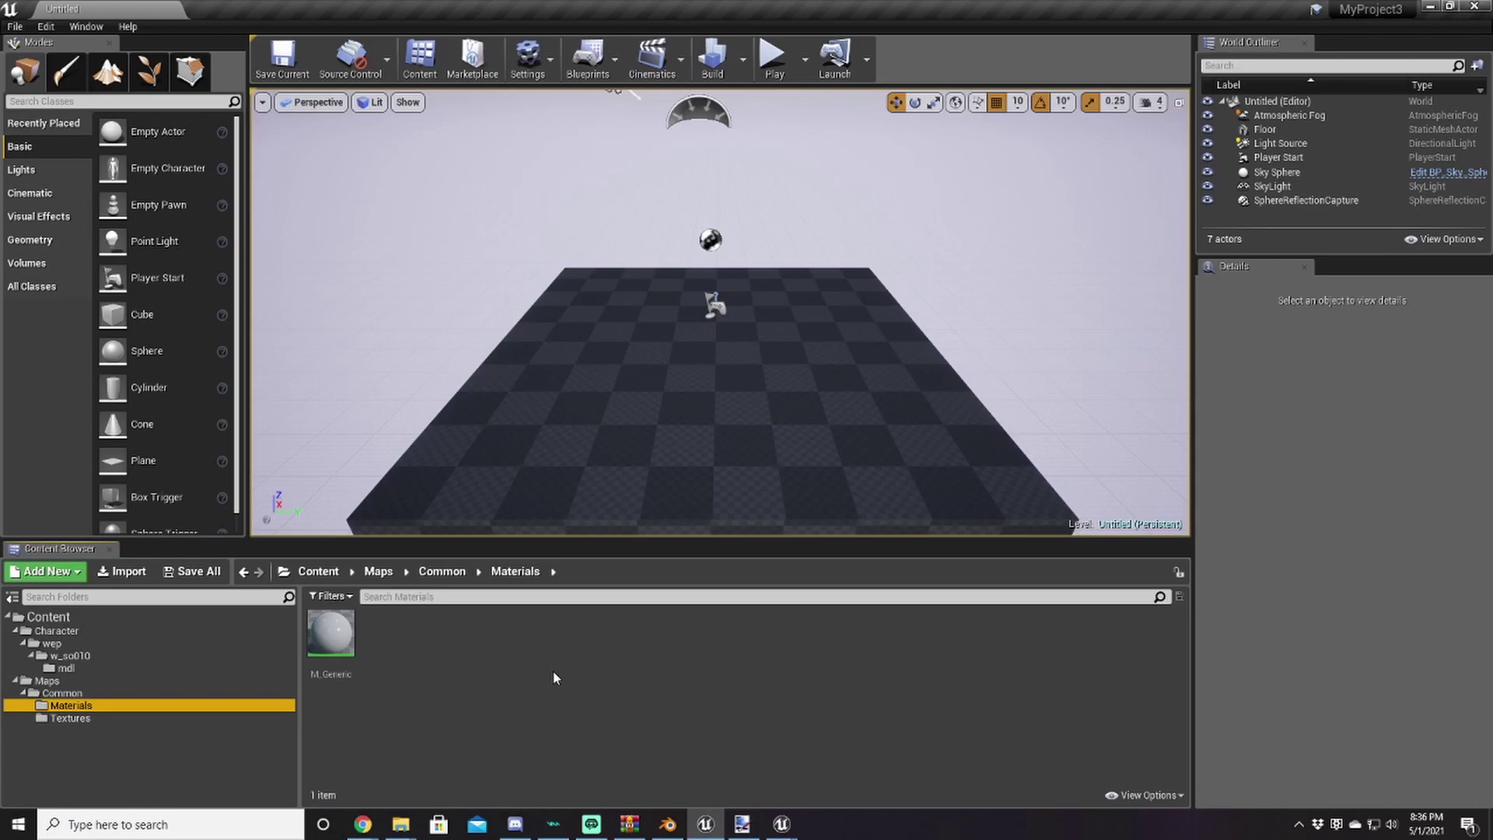
pyautogui.rightClick(342, 647)
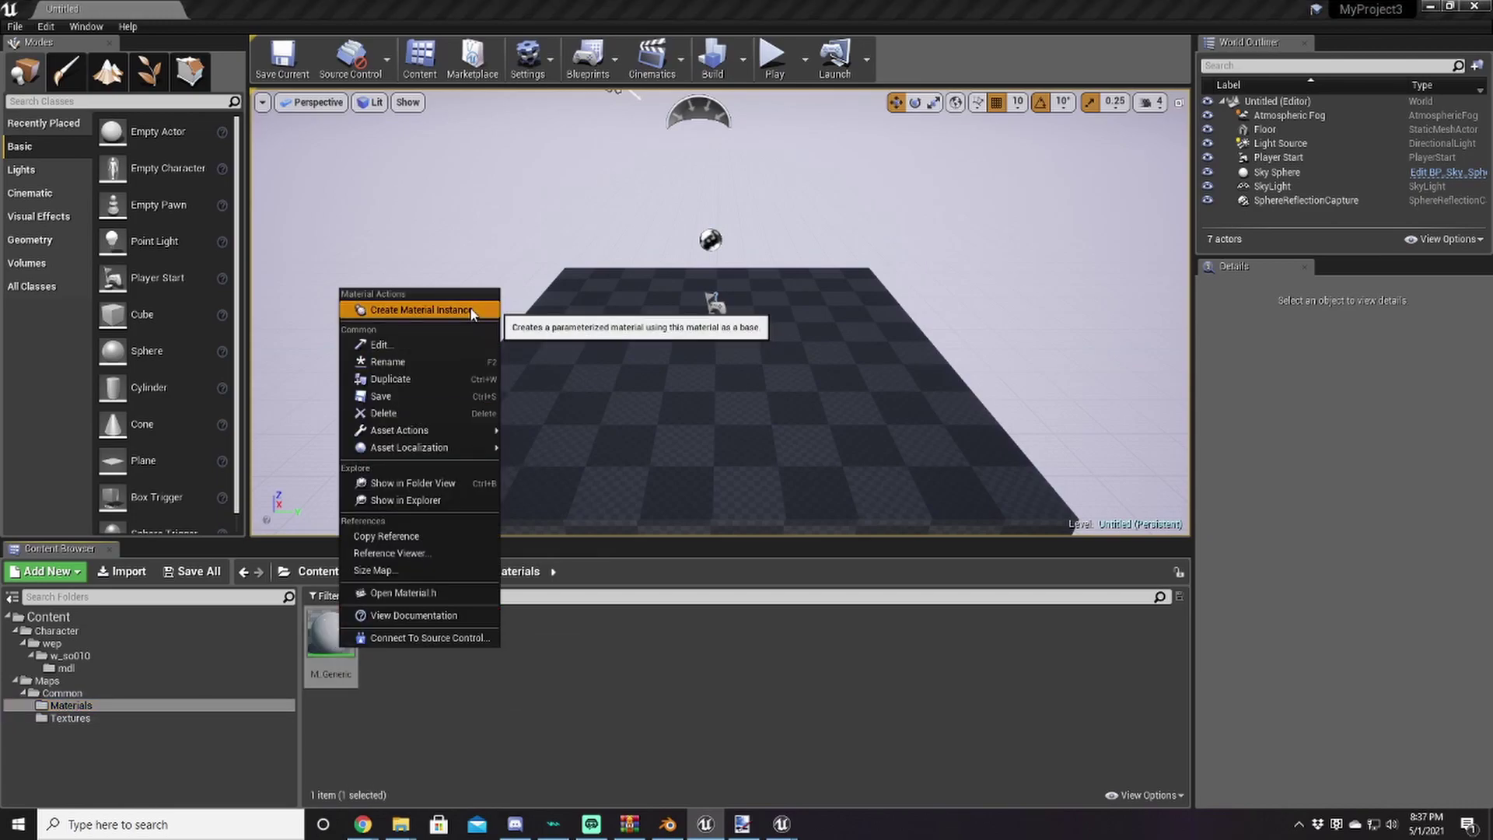
pyautogui.click(420, 309)
pyautogui.write('St')
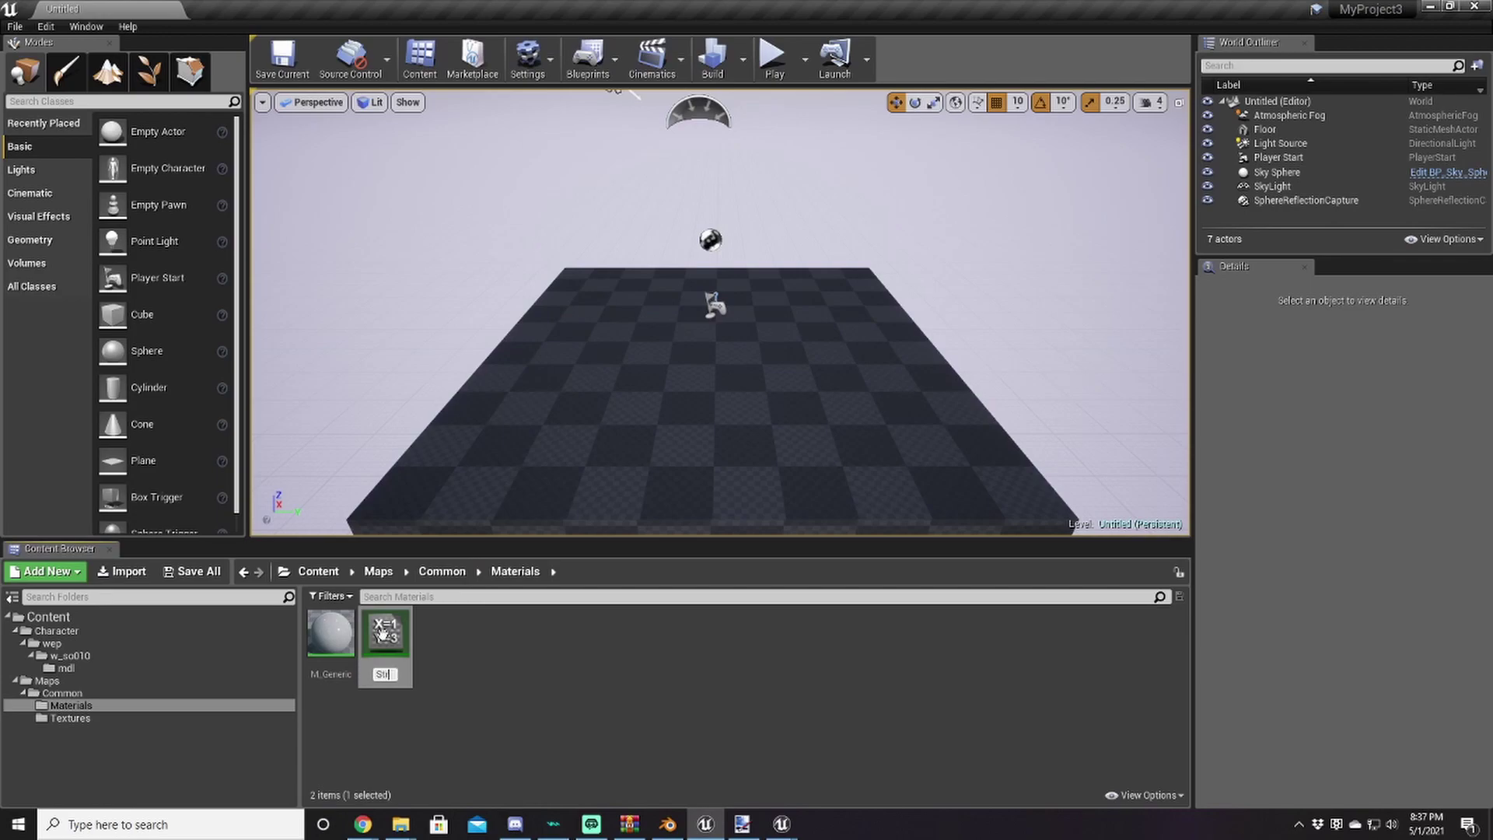
pyautogui.write('ruggleBatAttack')
pyautogui.press('Return')
pyautogui.moveTo(385, 646); pyautogui.dragTo(109, 670)
pyautogui.click(138, 712)
pyautogui.click(119, 667)
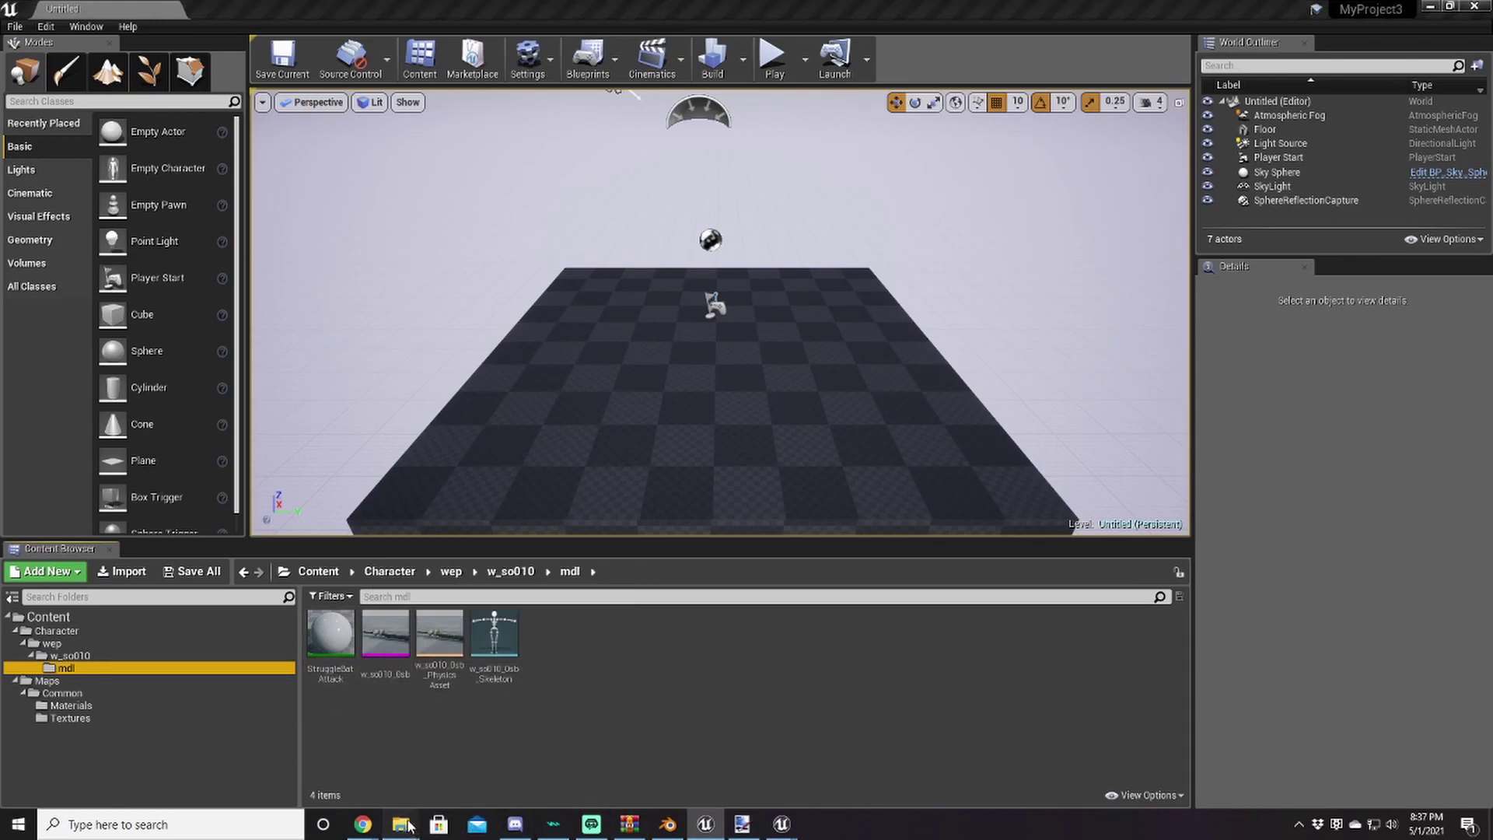
# Check the mdl/mat0 packages in UE Viewer, and import texture000.tga from the StruggleBats/3 folder into Unreal's mdl folder
pyautogui.moveTo(767, 834)
pyautogui.click(872, 752)
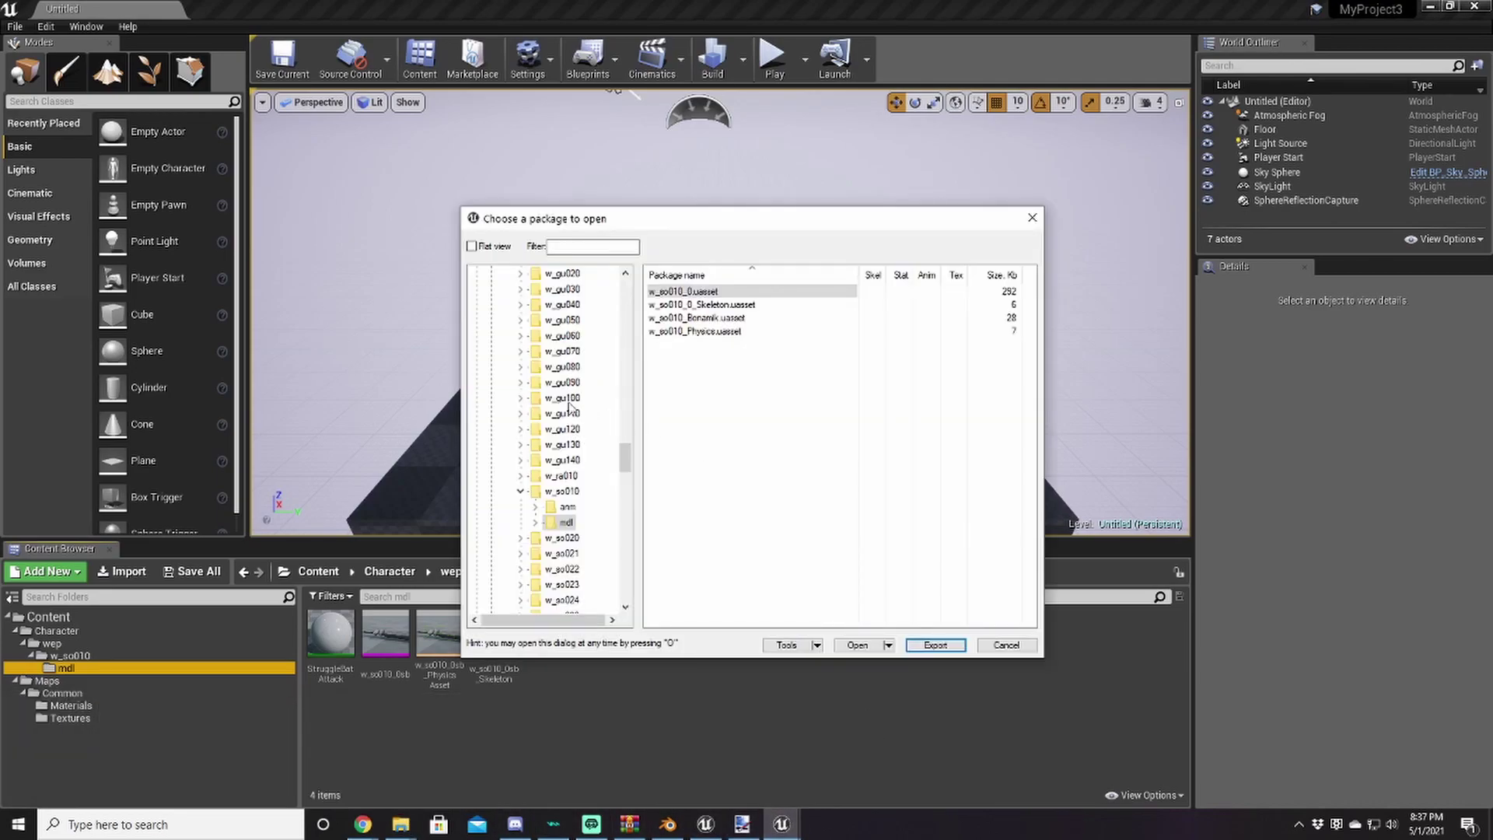
pyautogui.click(534, 522)
pyautogui.click(583, 538)
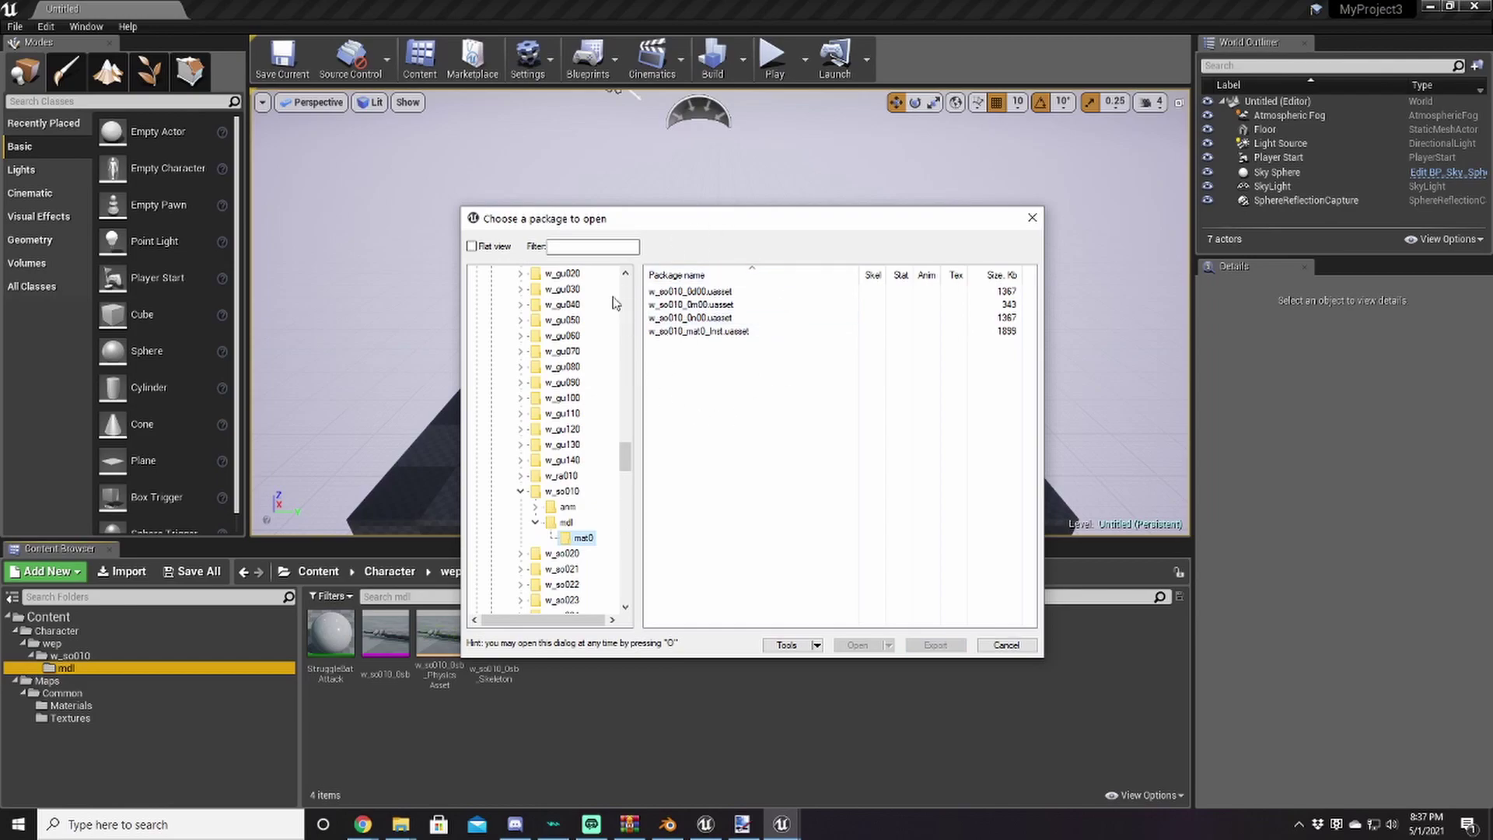
pyautogui.click(461, 736)
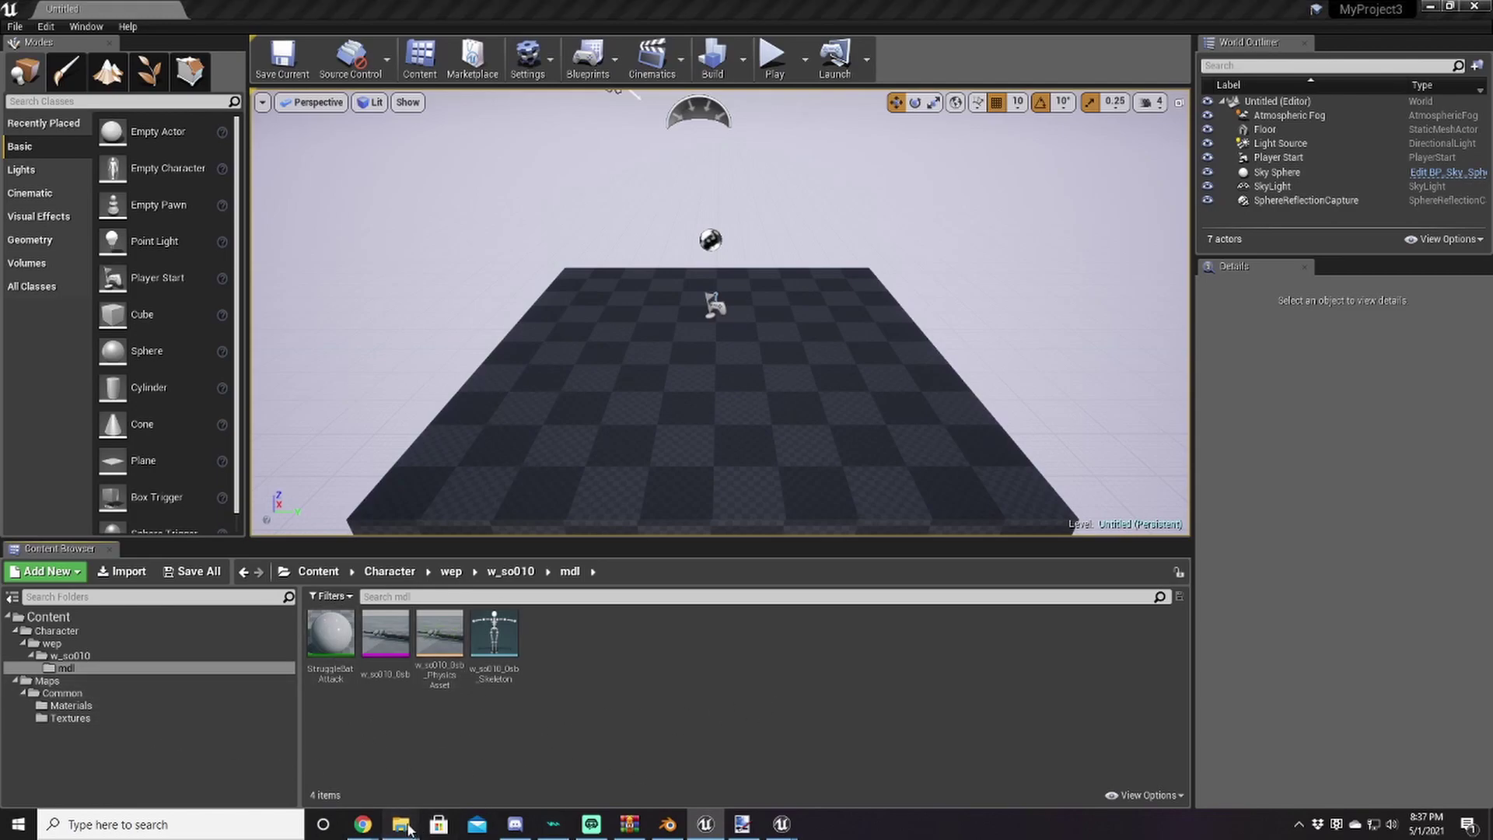
pyautogui.moveTo(400, 824)
pyautogui.click(603, 746)
pyautogui.click(593, 458)
pyautogui.moveTo(571, 409); pyautogui.dragTo(1063, 678)
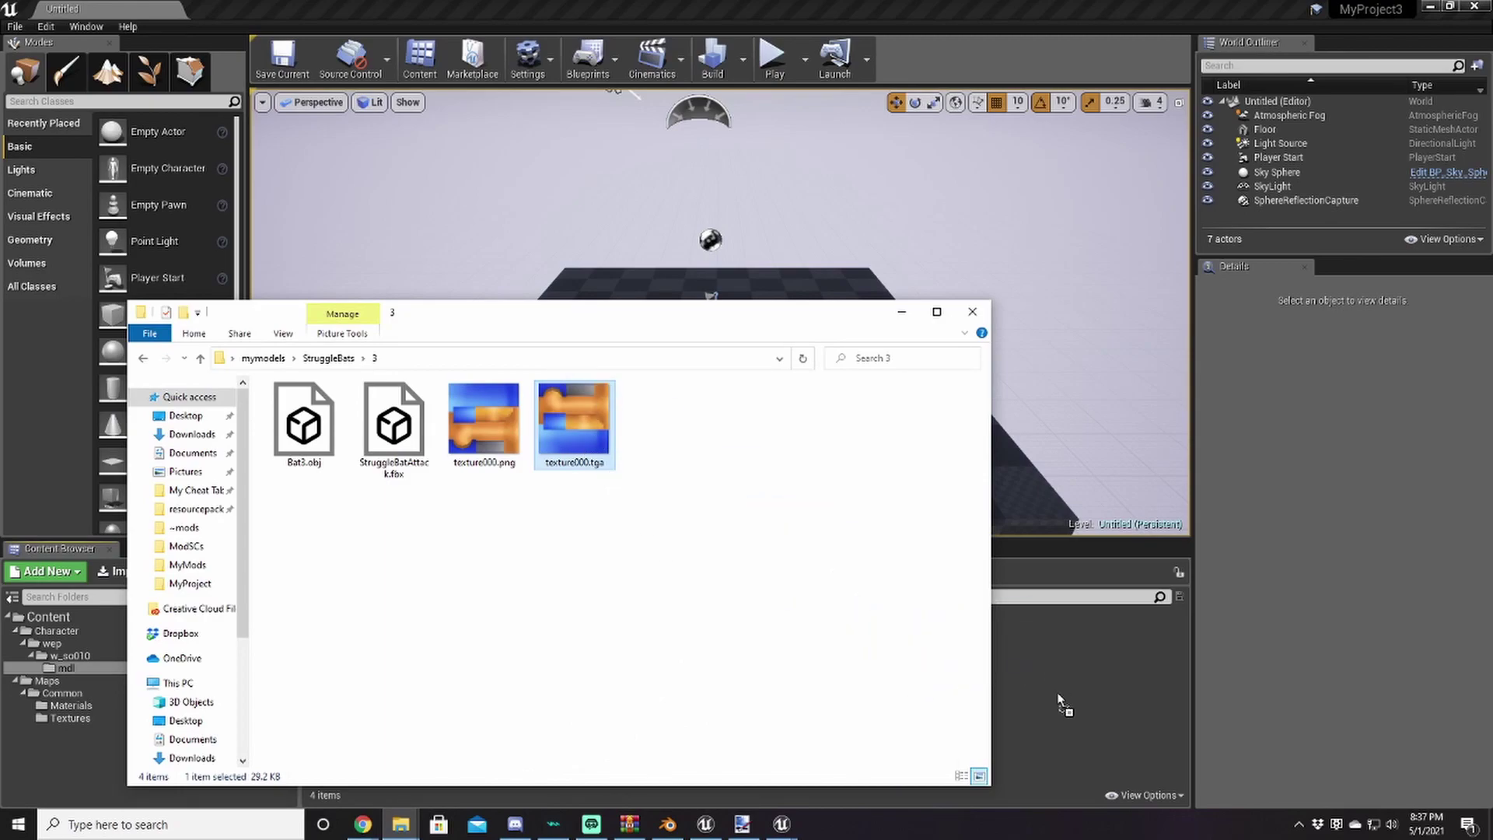
pyautogui.click(1056, 694)
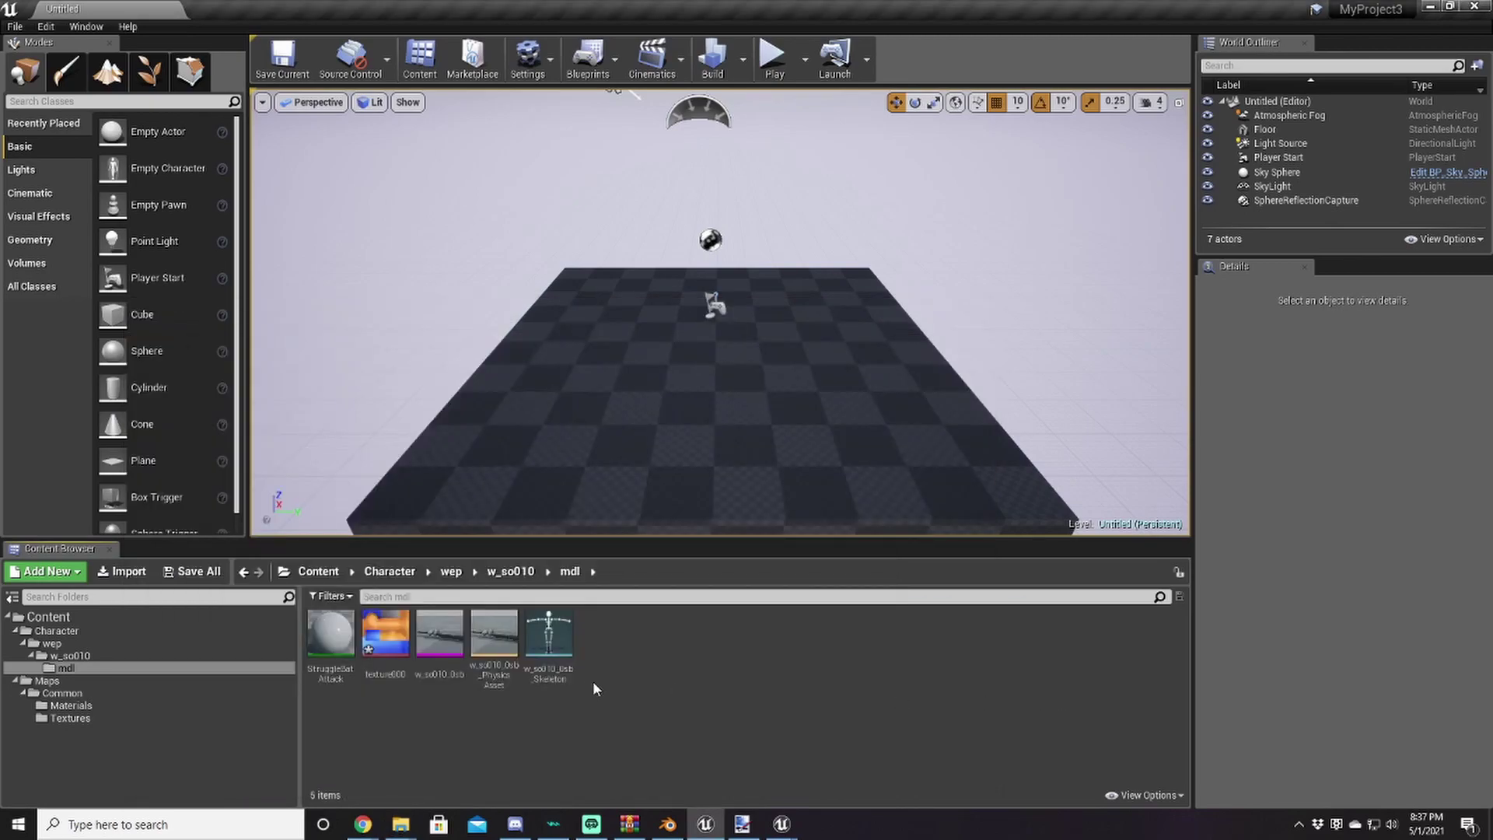
pyautogui.click(403, 659)
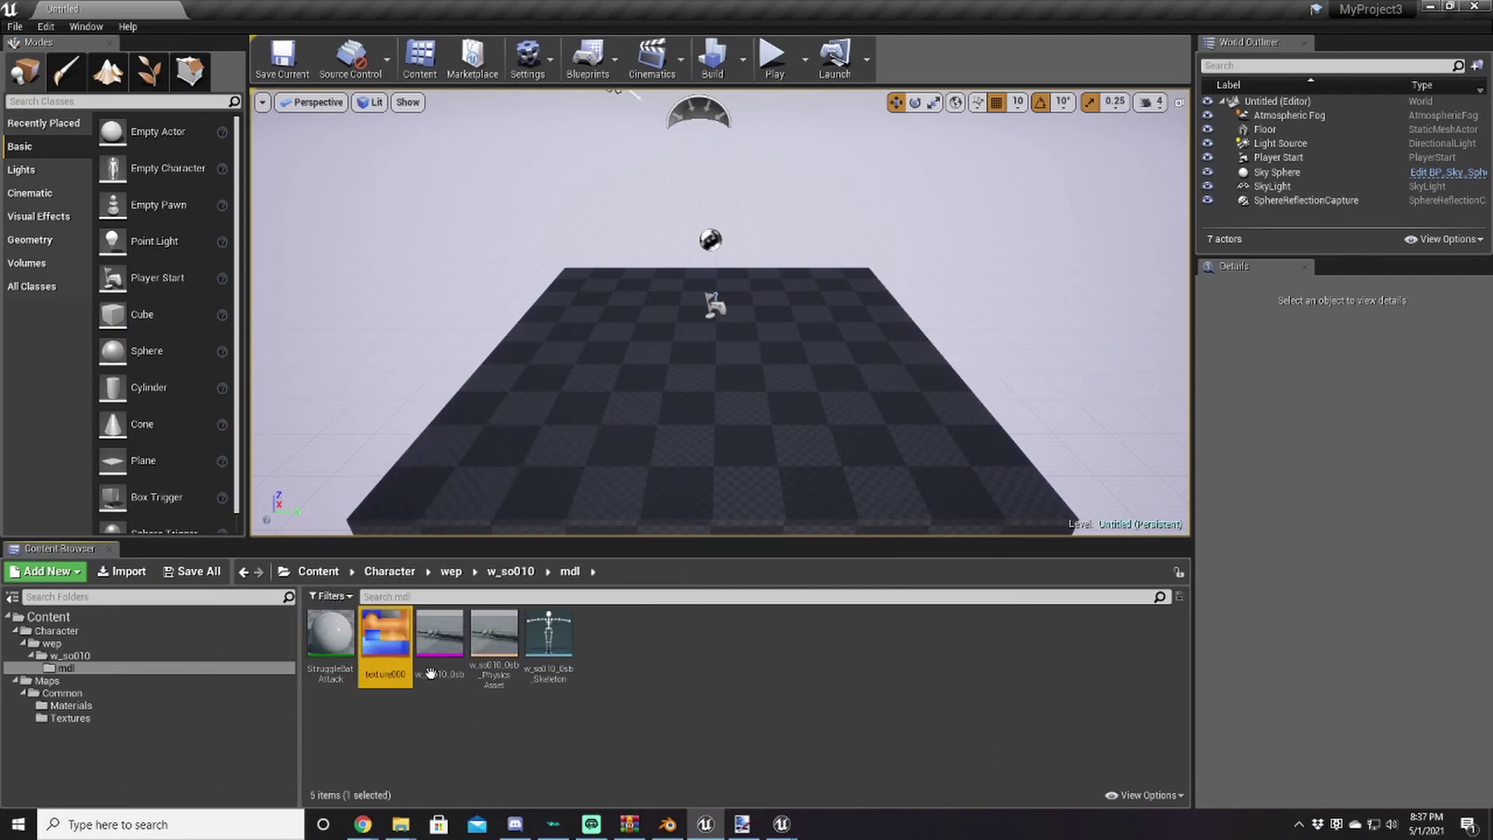
# Enable the StruggleBatAttack texture parameter above Normal, assign texture000 to it, and save the material instance
pyautogui.doubleClick(331, 636)
pyautogui.moveTo(611, 235); pyautogui.dragTo(770, 224)
pyautogui.click(508, 410)
pyautogui.moveTo(384, 642); pyautogui.dragTo(680, 402)
pyautogui.click(500, 272)
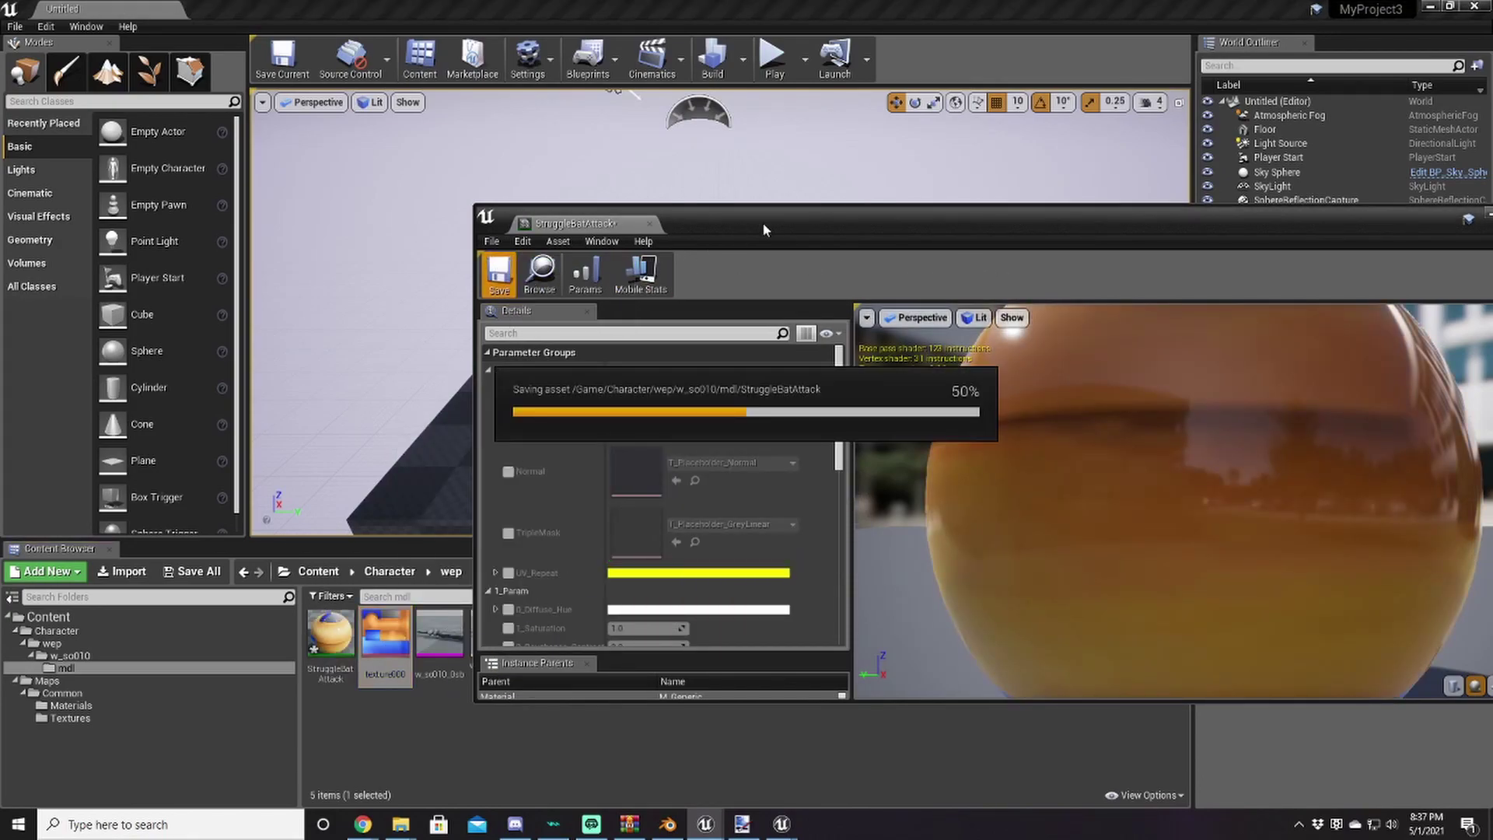
pyautogui.moveTo(883, 228); pyautogui.dragTo(951, 229)
pyautogui.click(1337, 208)
# Assign StruggleBatAttack to material Element 0 of the w_so010_0sb skeletal mesh, save the mesh and close its editor
pyautogui.doubleClick(438, 634)
pyautogui.moveTo(330, 645); pyautogui.dragTo(675, 415)
pyautogui.scroll(5, 1156, 547)
pyautogui.scroll(-2, 1137, 540)
pyautogui.moveTo(1113, 539); pyautogui.dragTo(1030, 535, button='middle')
pyautogui.hotkey('ctrl', 's')
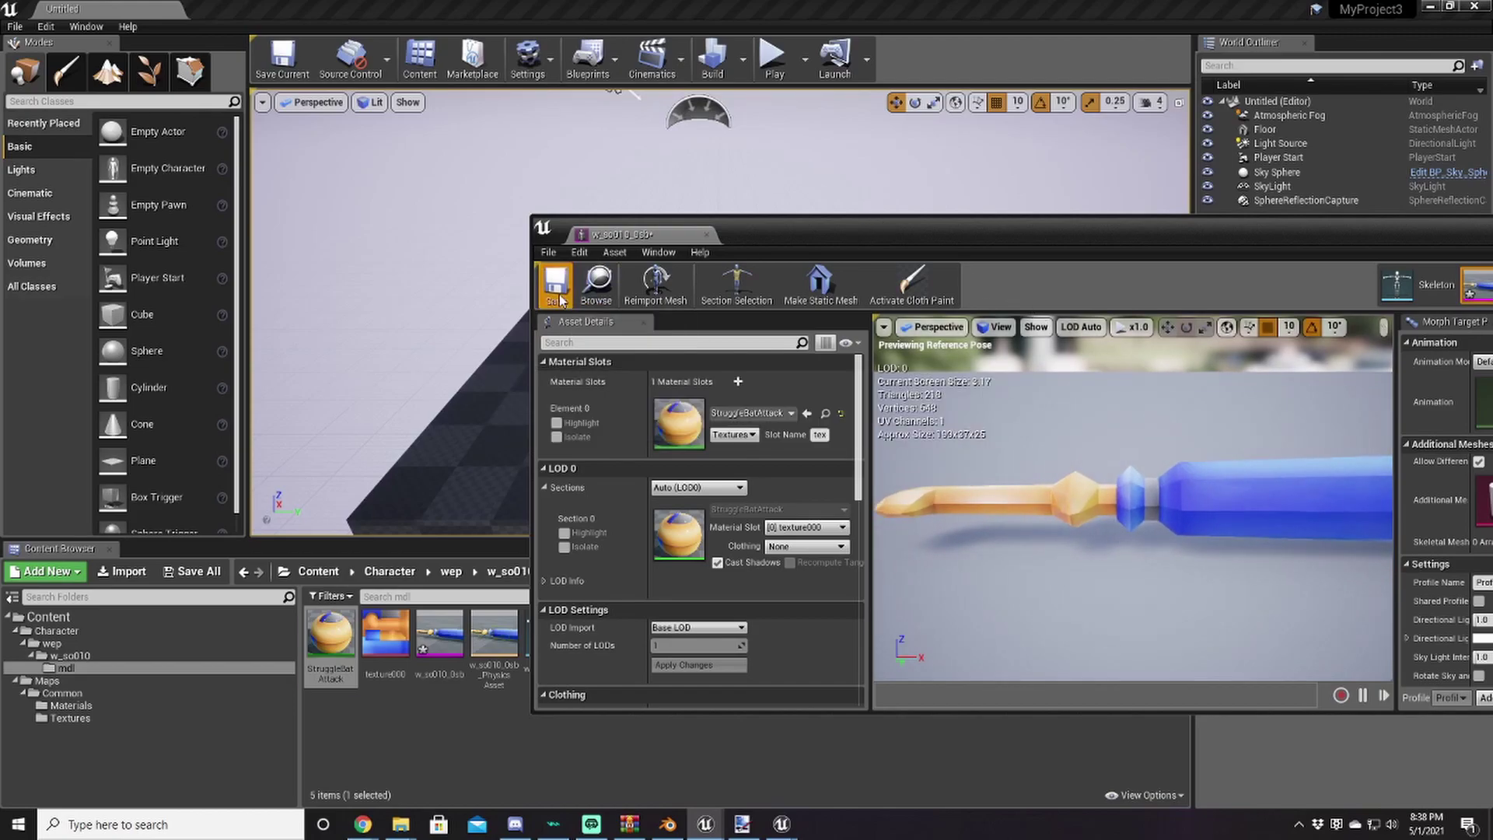
pyautogui.moveTo(1069, 239); pyautogui.dragTo(639, 243)
pyautogui.click(1169, 229)
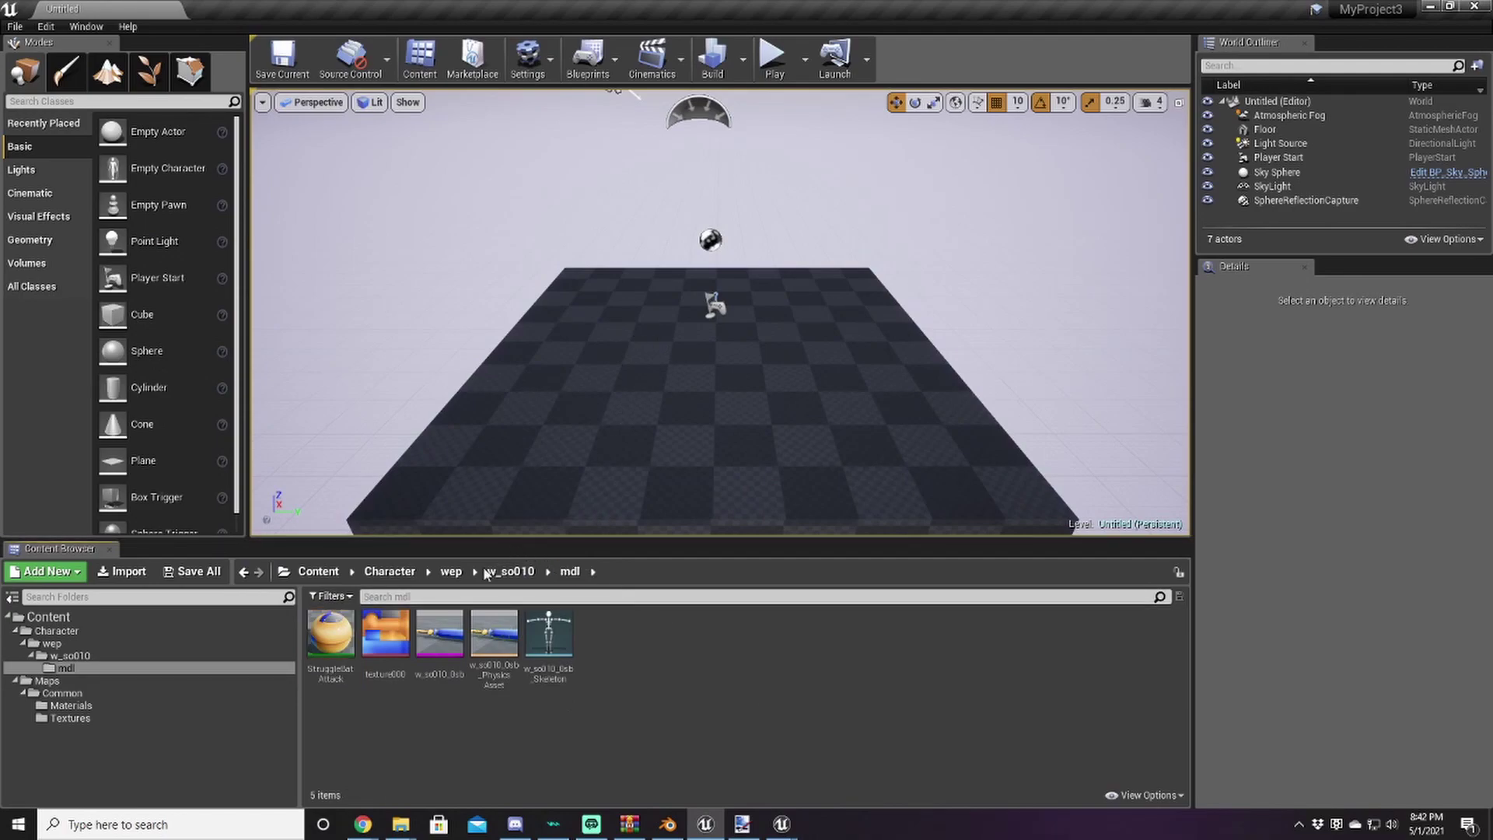
# Rename the w_so010_0sb skeletal mesh to w_so010_0
pyautogui.rightClick(443, 636)
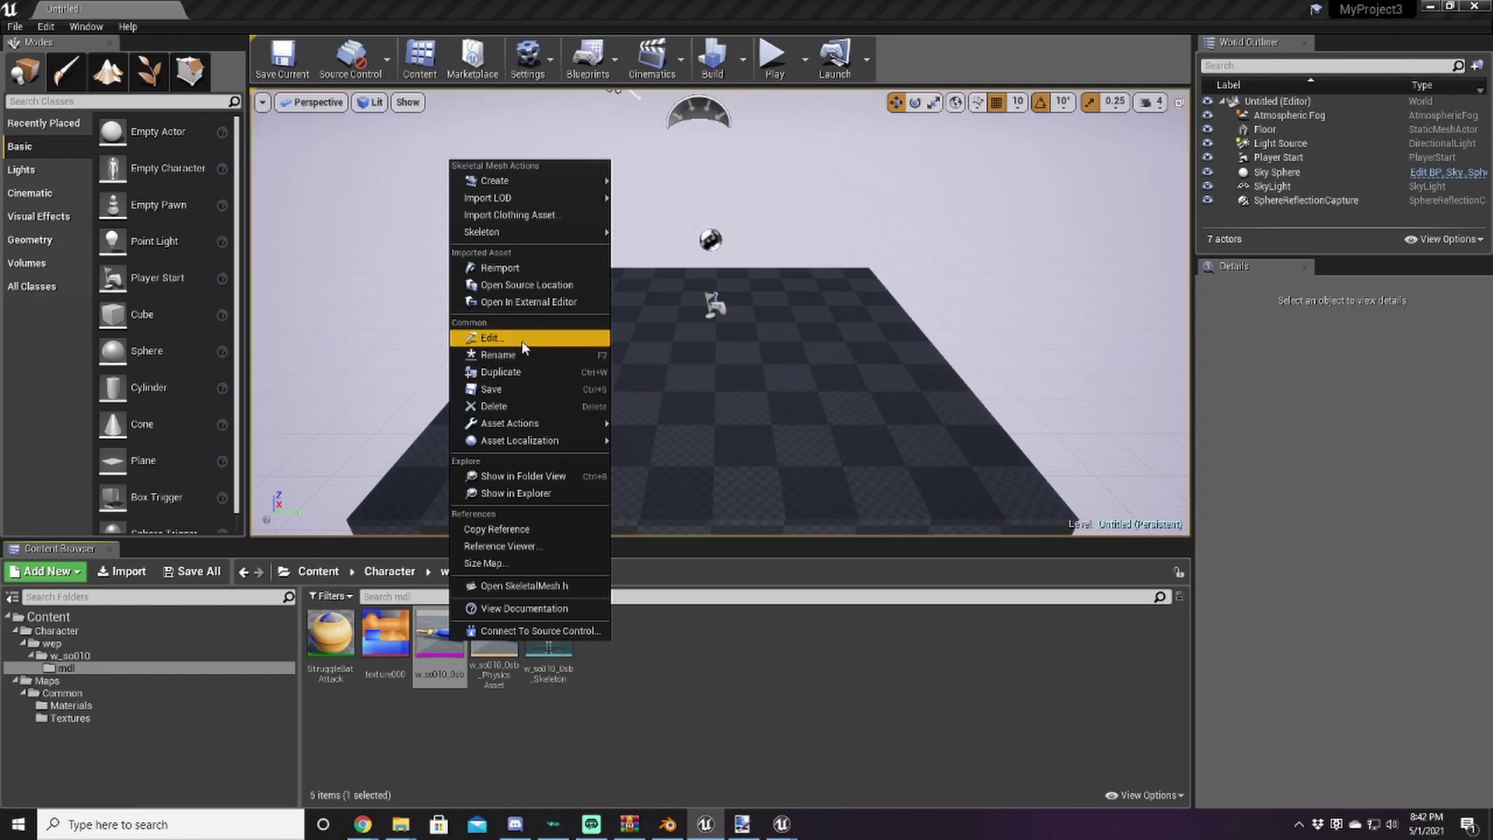
pyautogui.click(498, 354)
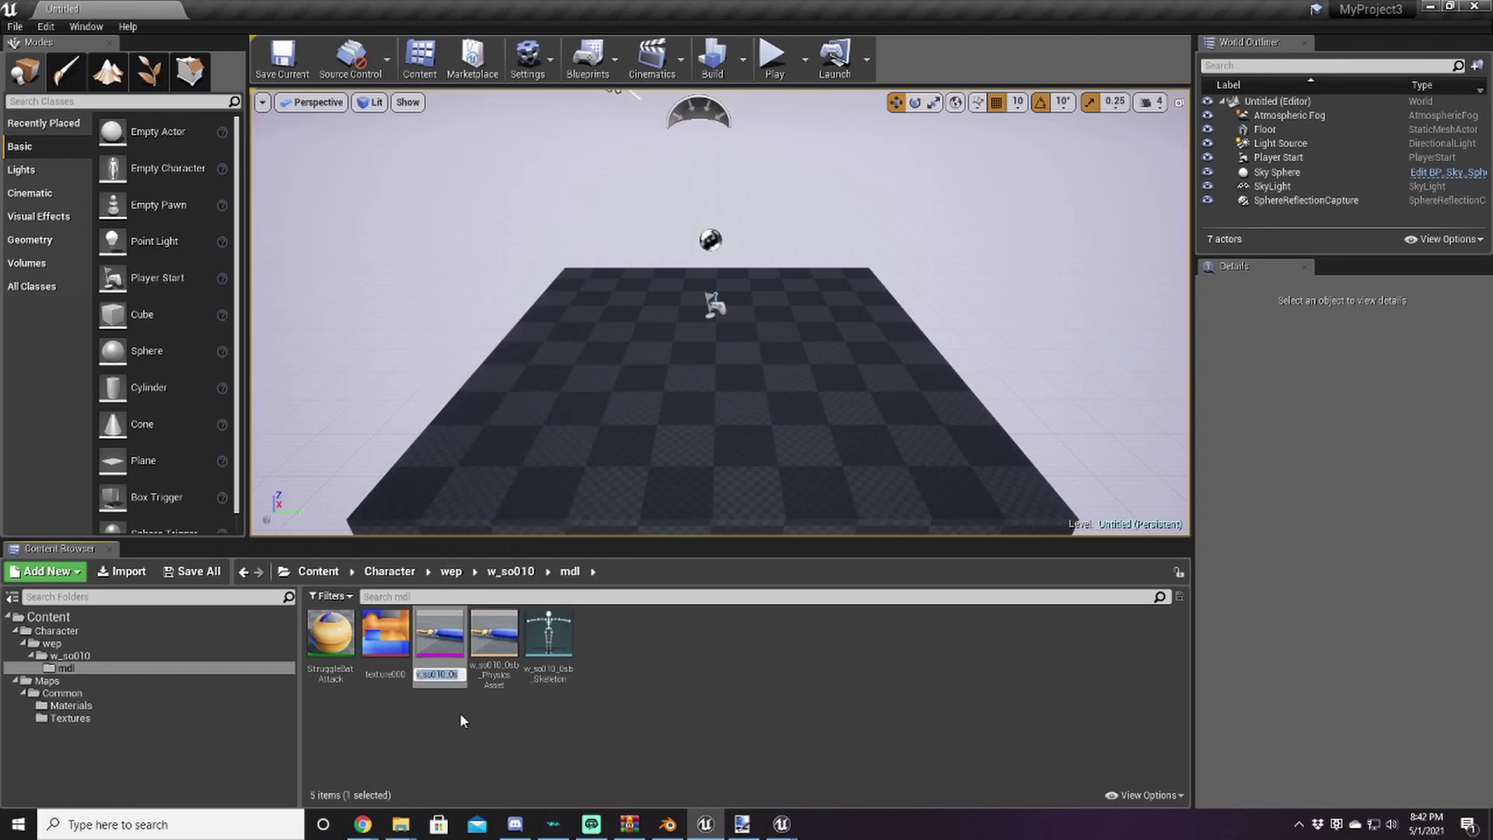
pyautogui.rightClick(451, 667)
pyautogui.moveTo(504, 257)
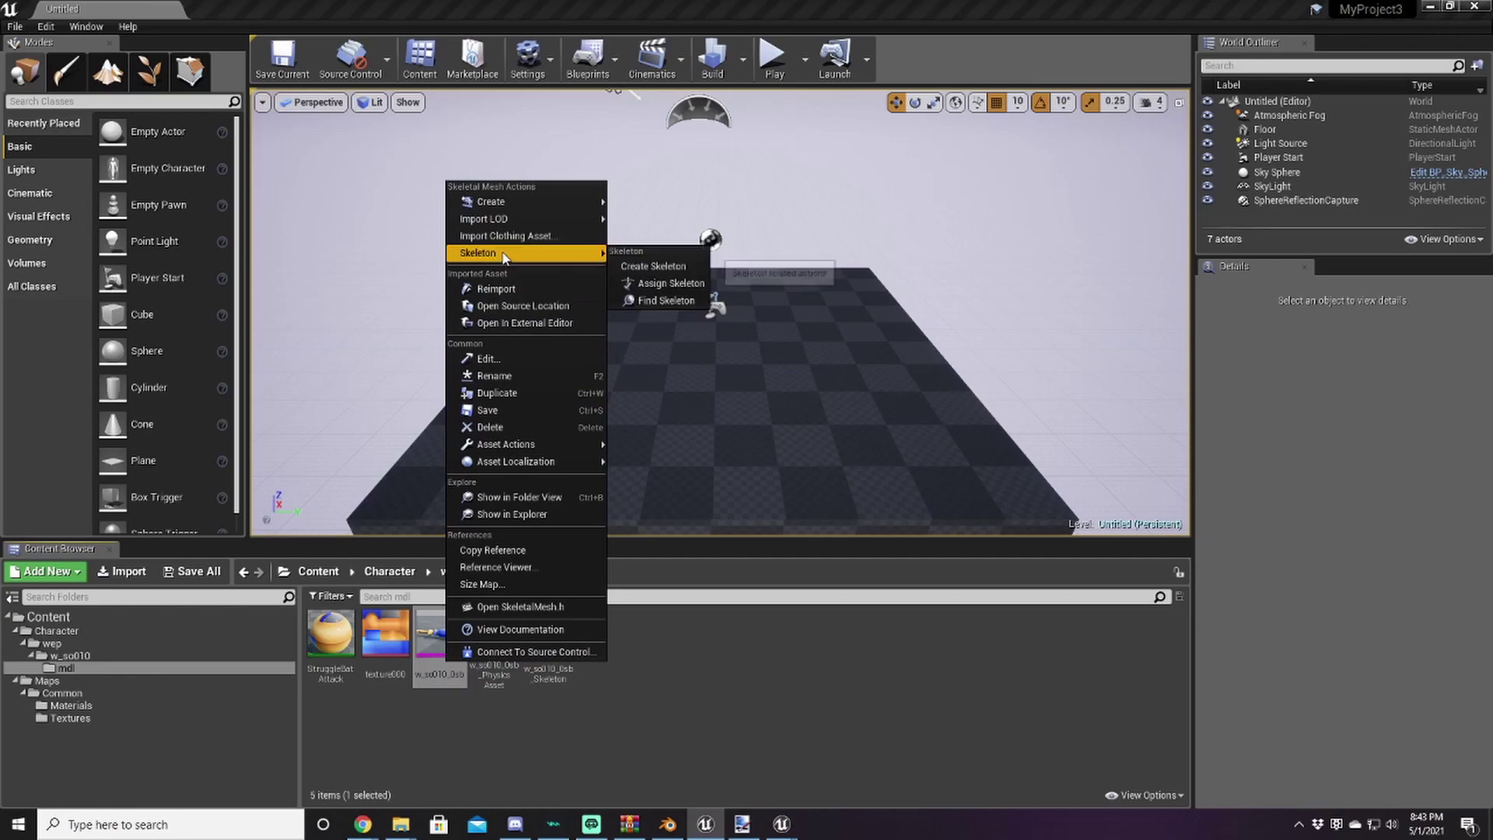
pyautogui.click(498, 377)
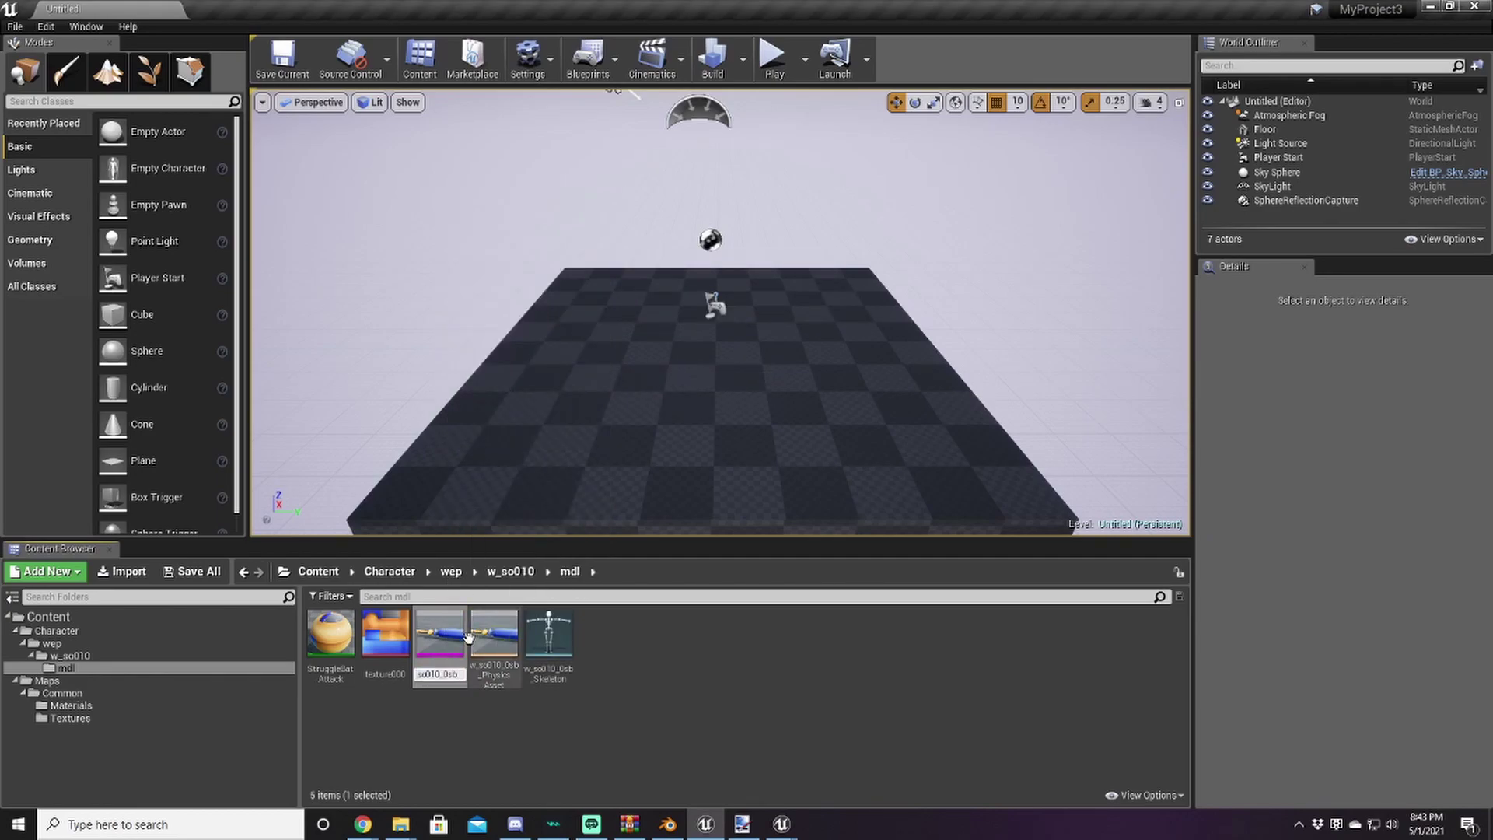
pyautogui.press('Return')
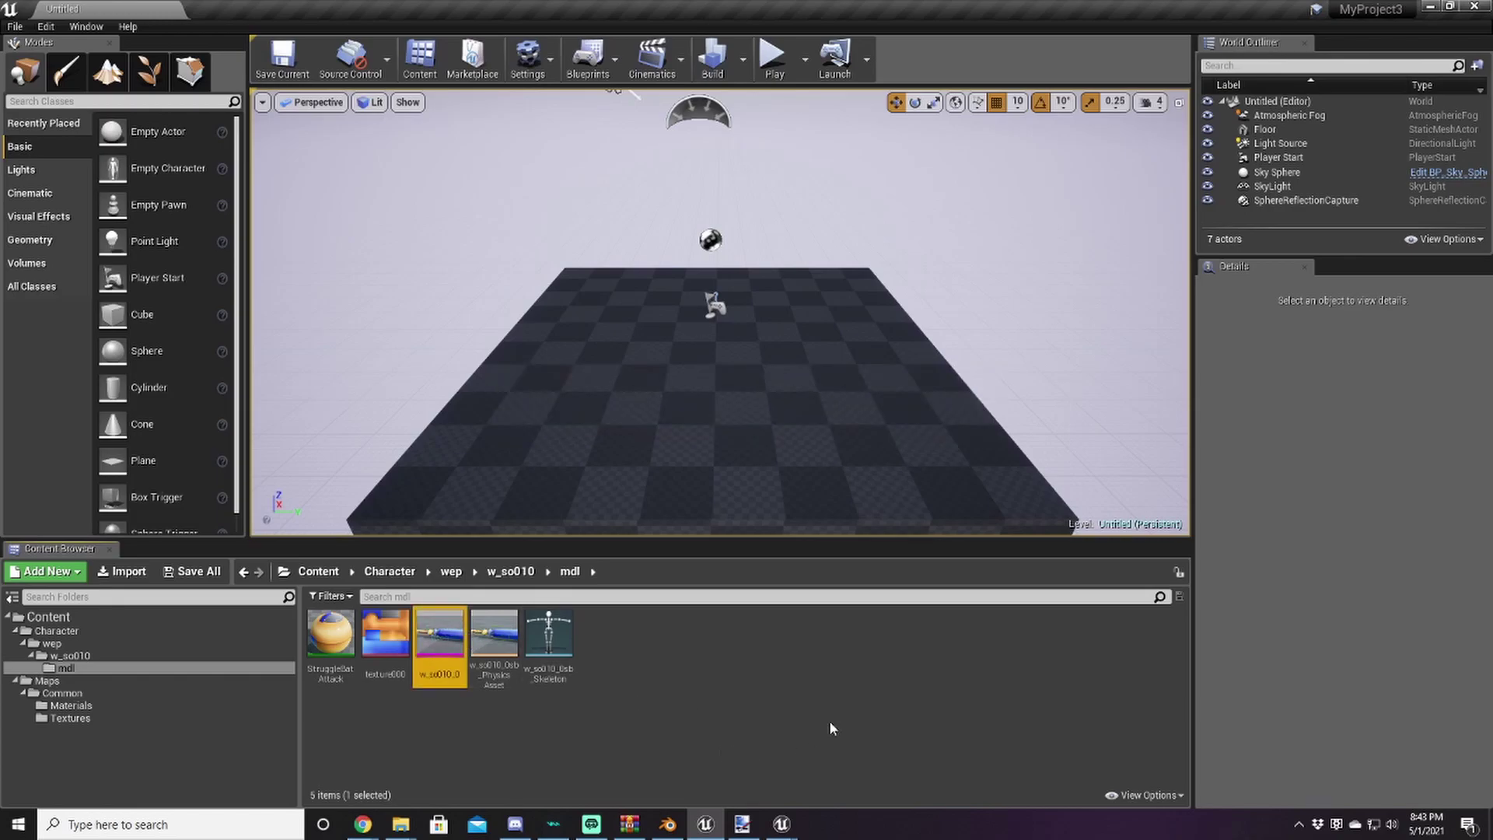
# Check the game's mdl package names in UE Viewer, and rename the physics asset to w_so010_PhysicsAsset
pyautogui.moveTo(401, 824)
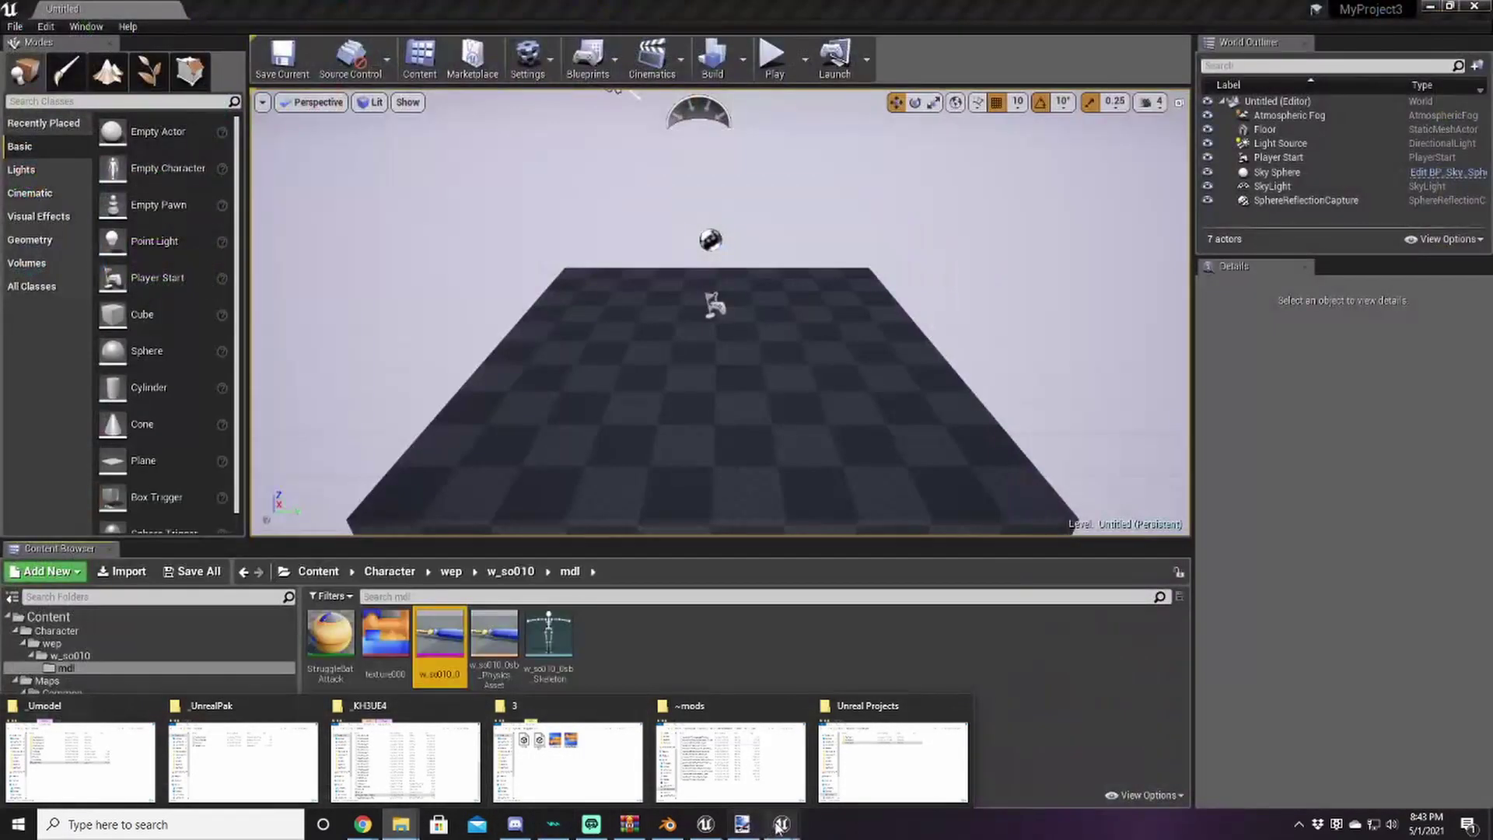
pyautogui.moveTo(742, 824)
pyautogui.click(883, 762)
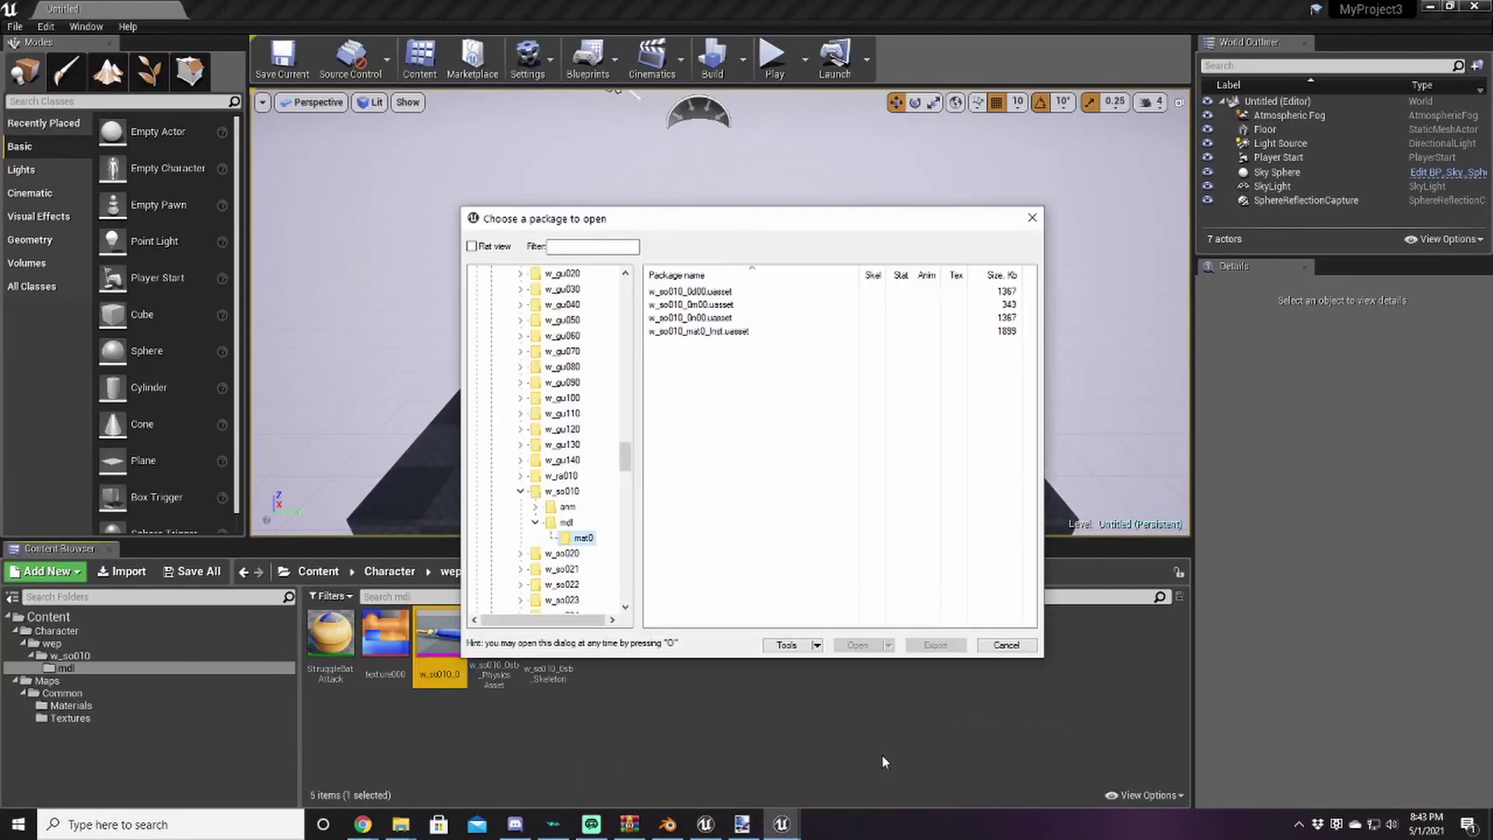
pyautogui.click(568, 521)
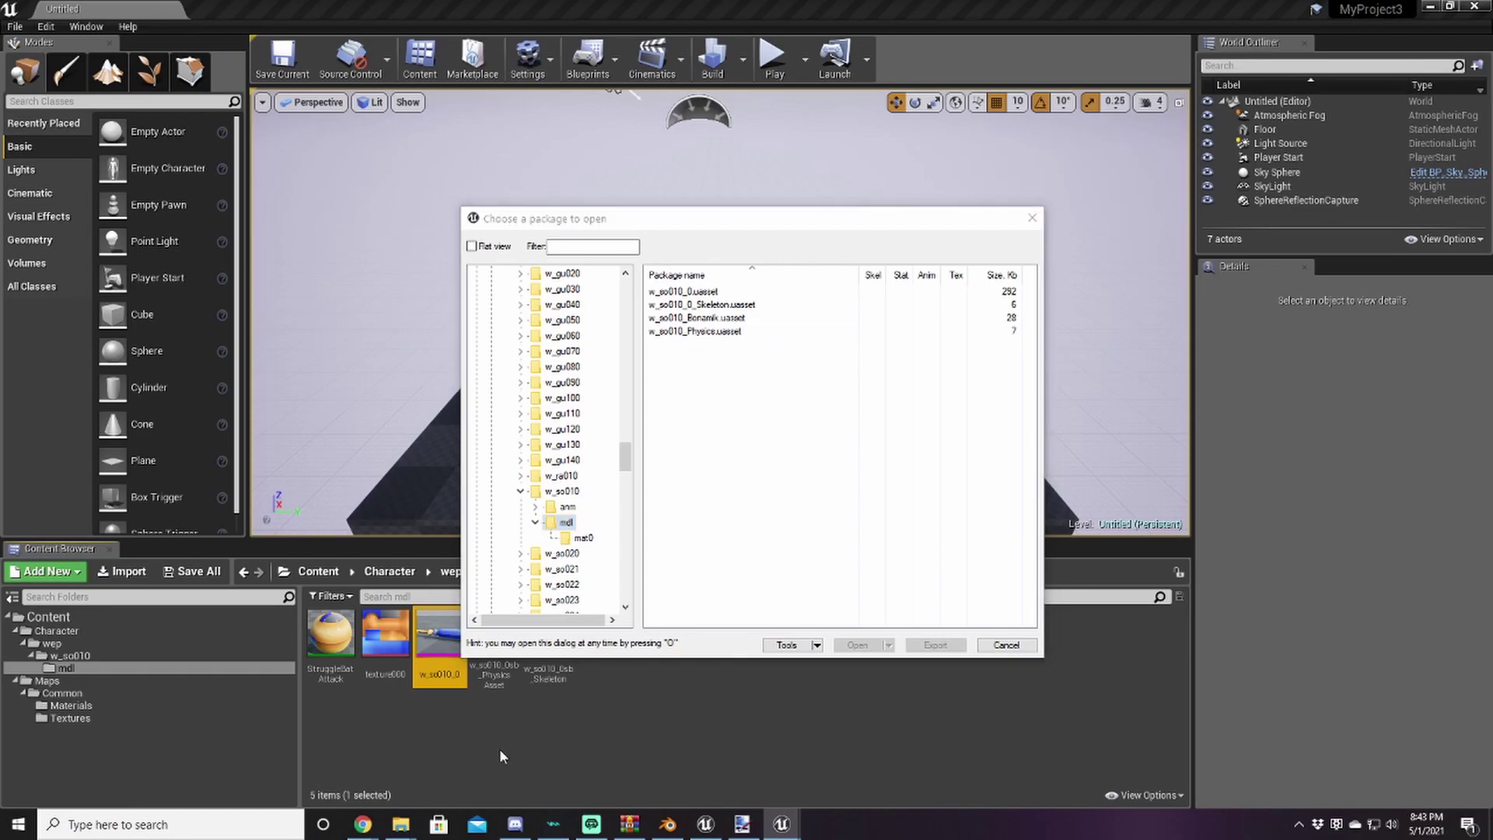
pyautogui.press('Escape')
pyautogui.rightClick(494, 647)
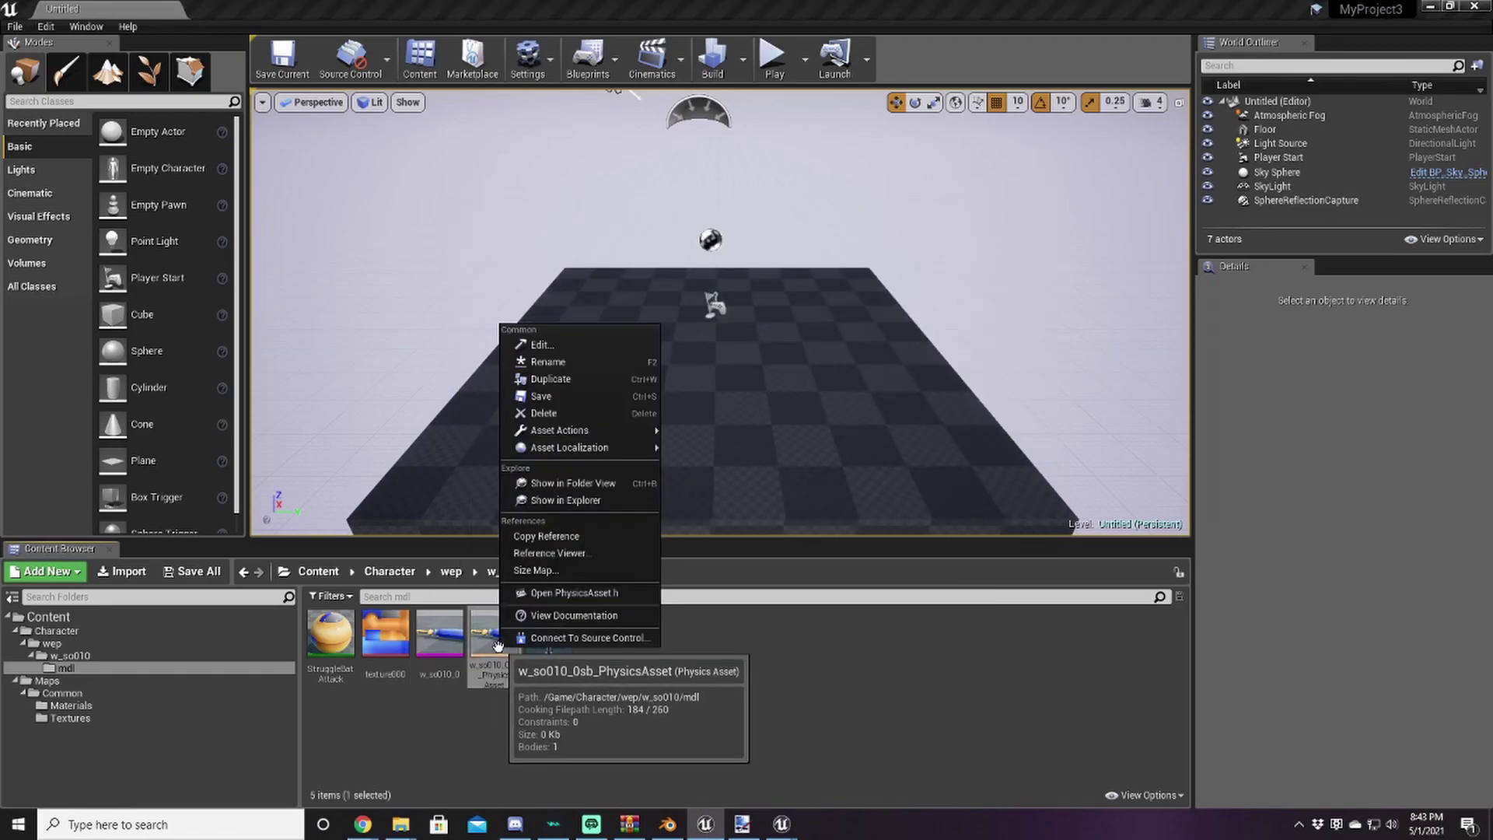
pyautogui.click(581, 362)
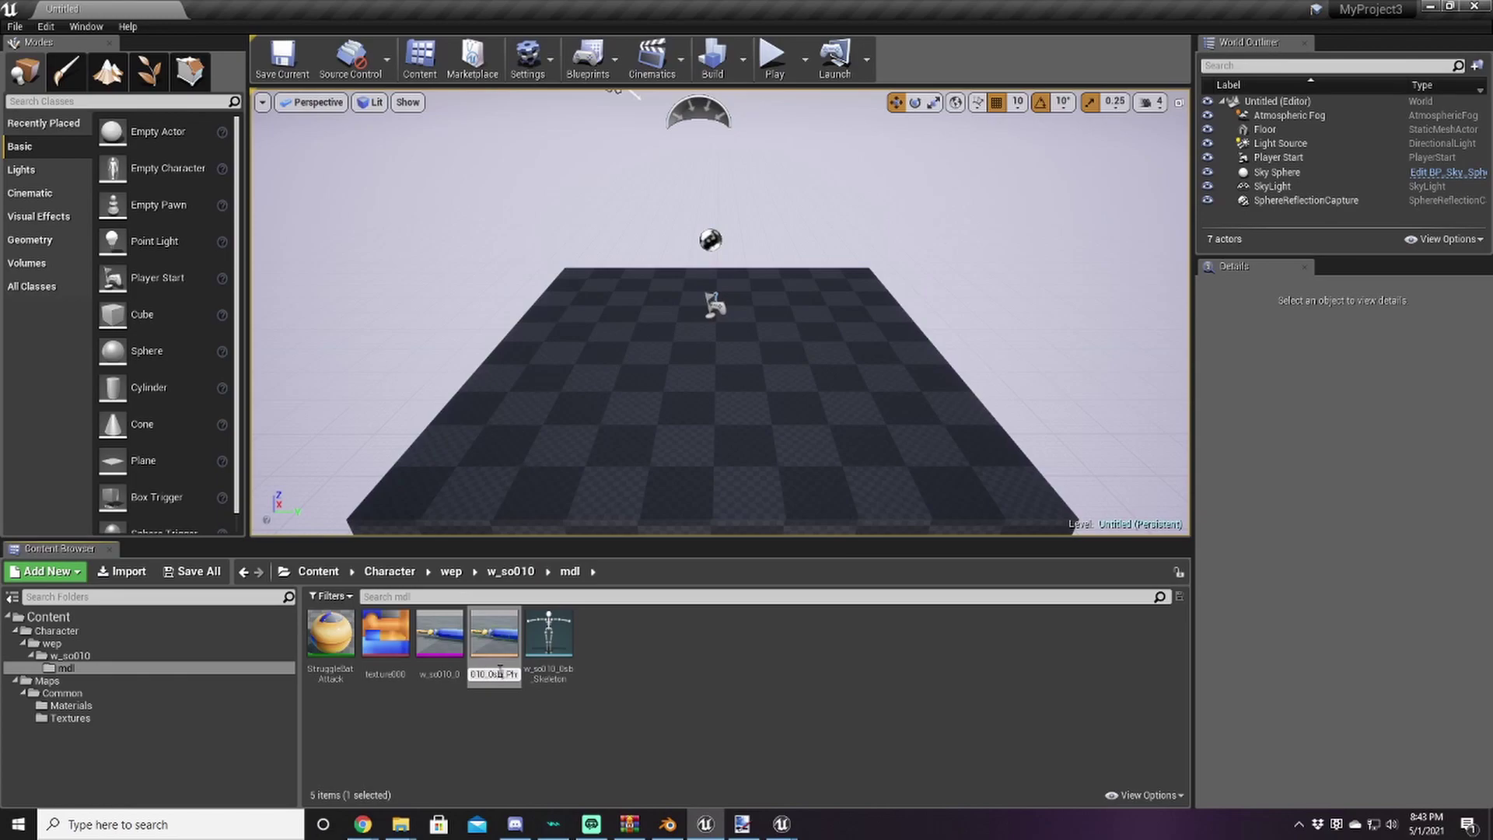
pyautogui.press('Return')
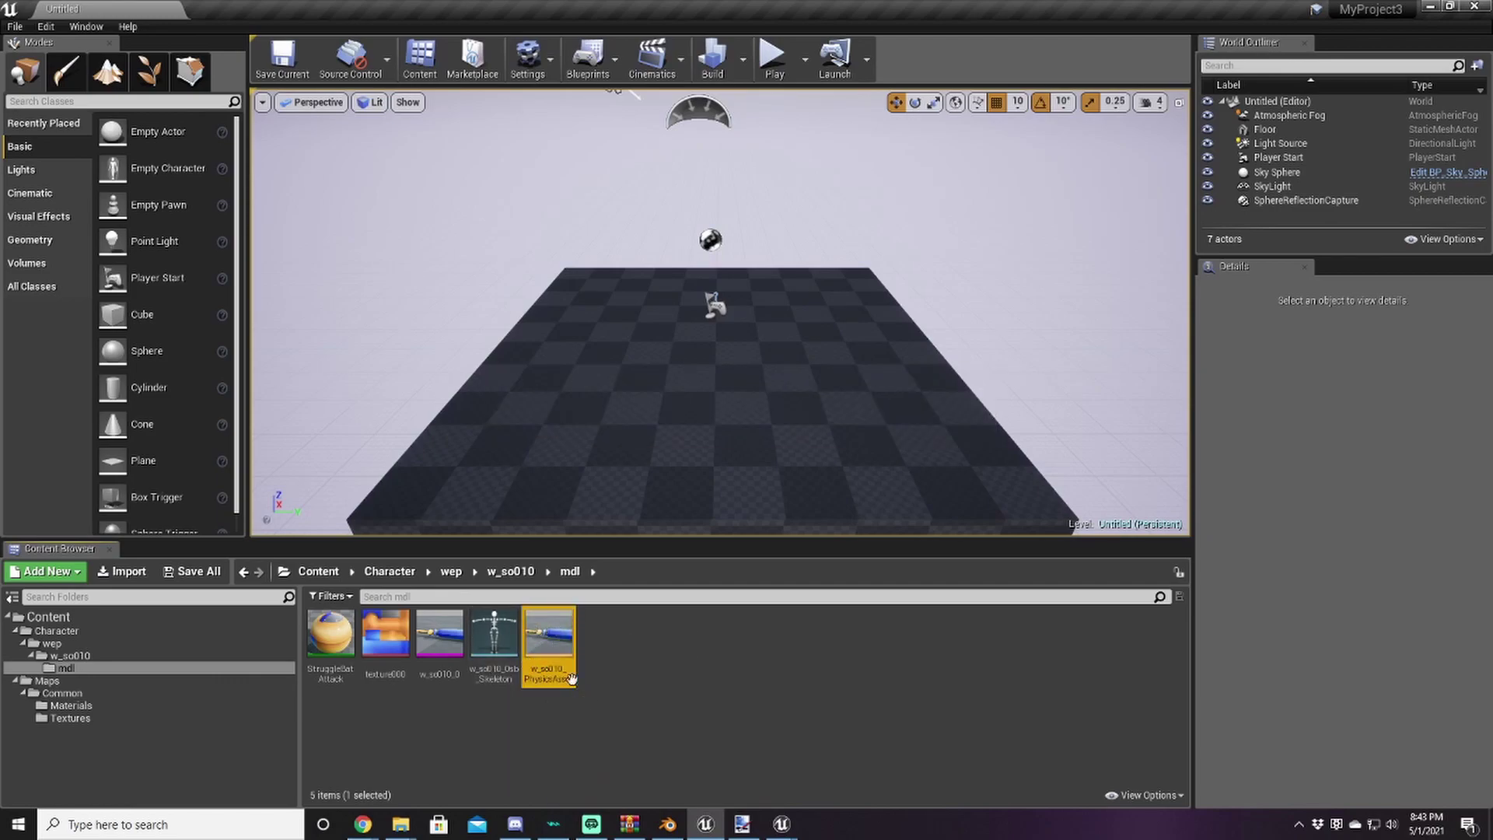
# Rename the skeleton to w_so010_0_Skeleton, and compare the renamed assets with the mdl packages in UE Viewer
pyautogui.rightClick(484, 634)
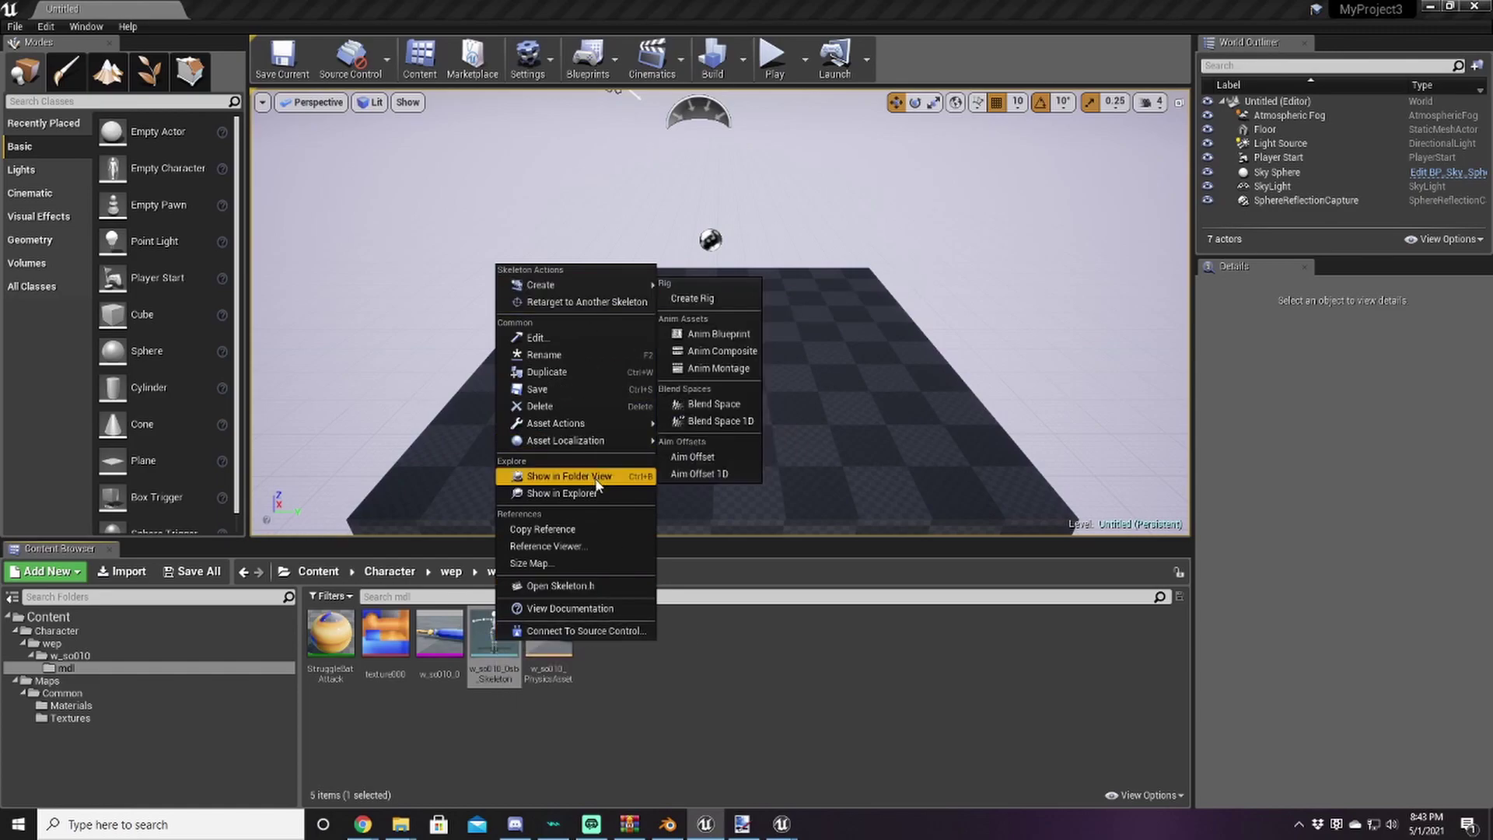
pyautogui.click(544, 355)
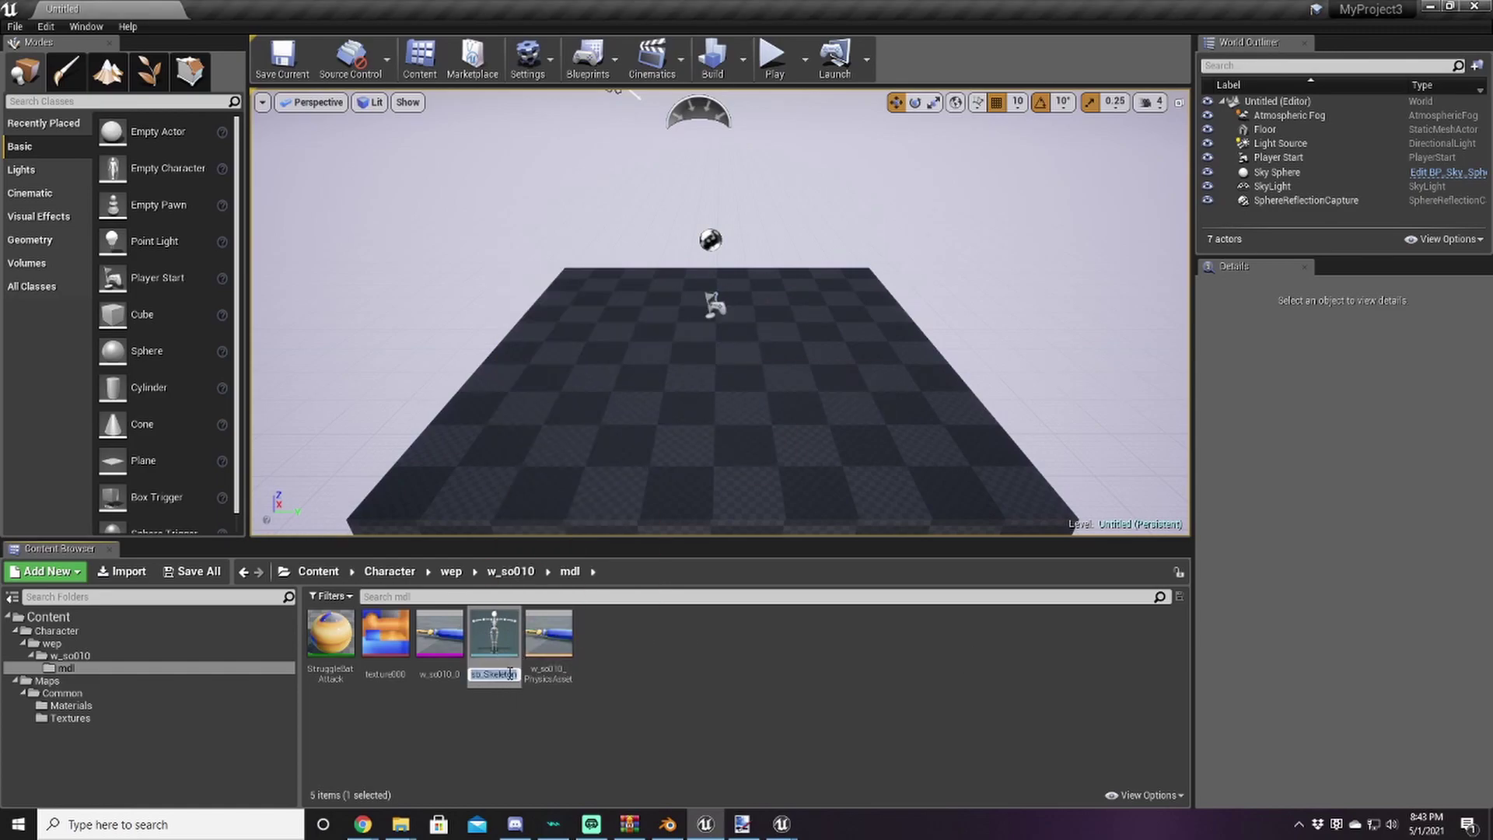
pyautogui.press('BackSpace')
pyautogui.press('BackSpace')
pyautogui.press('Return')
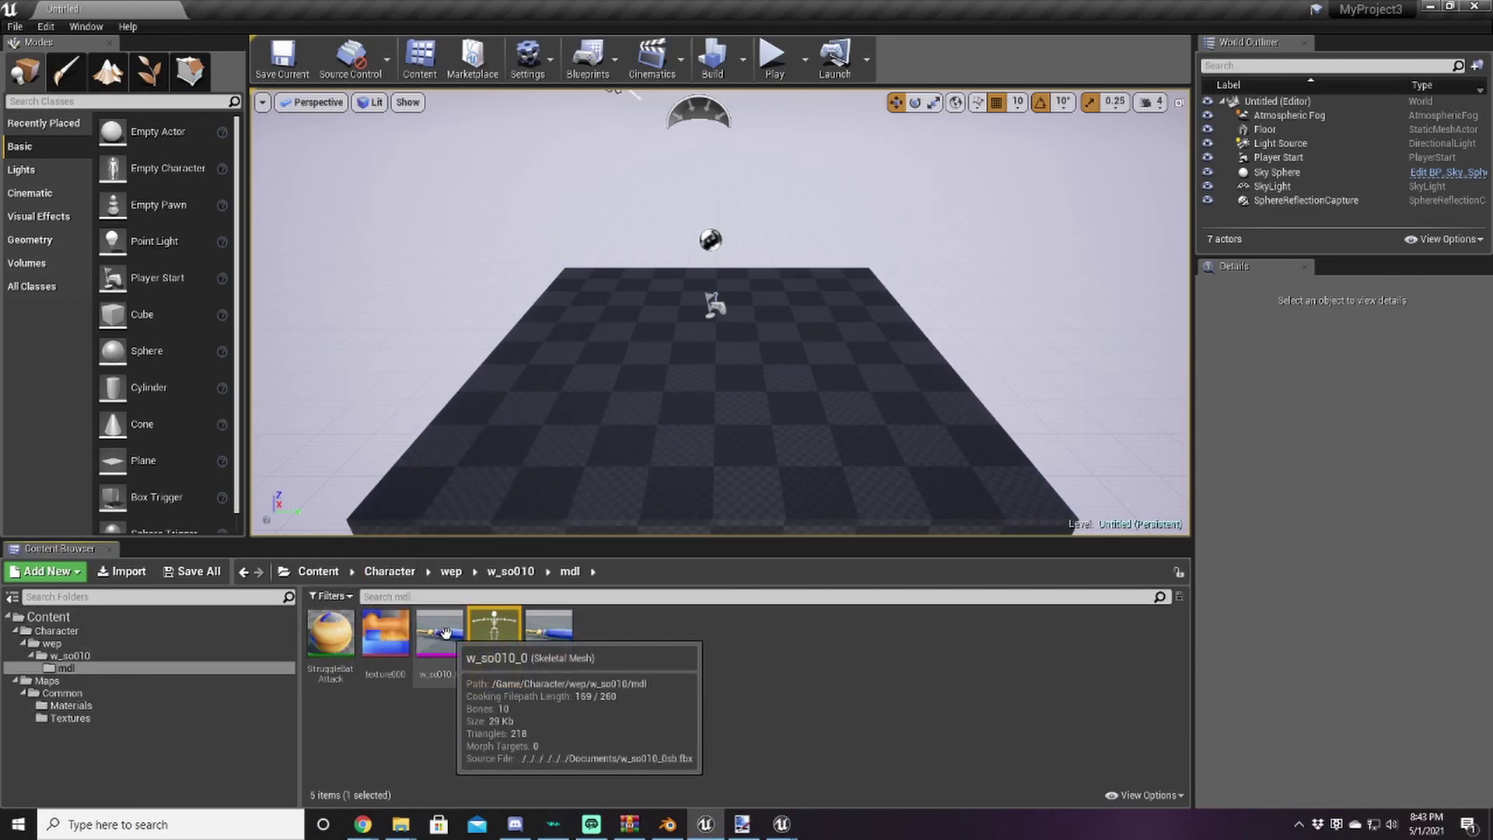
pyautogui.click(439, 646)
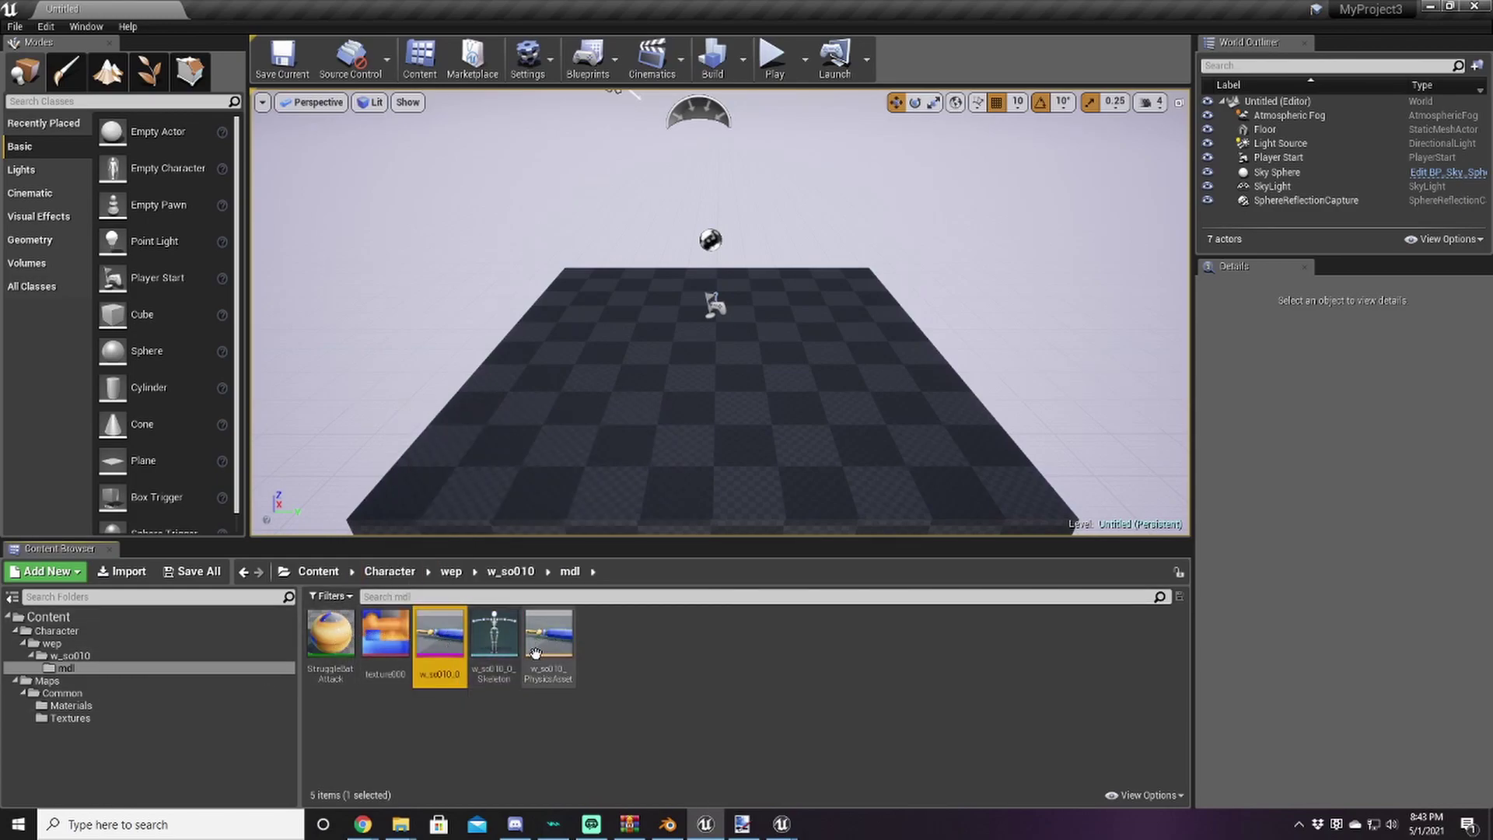
pyautogui.click(493, 641)
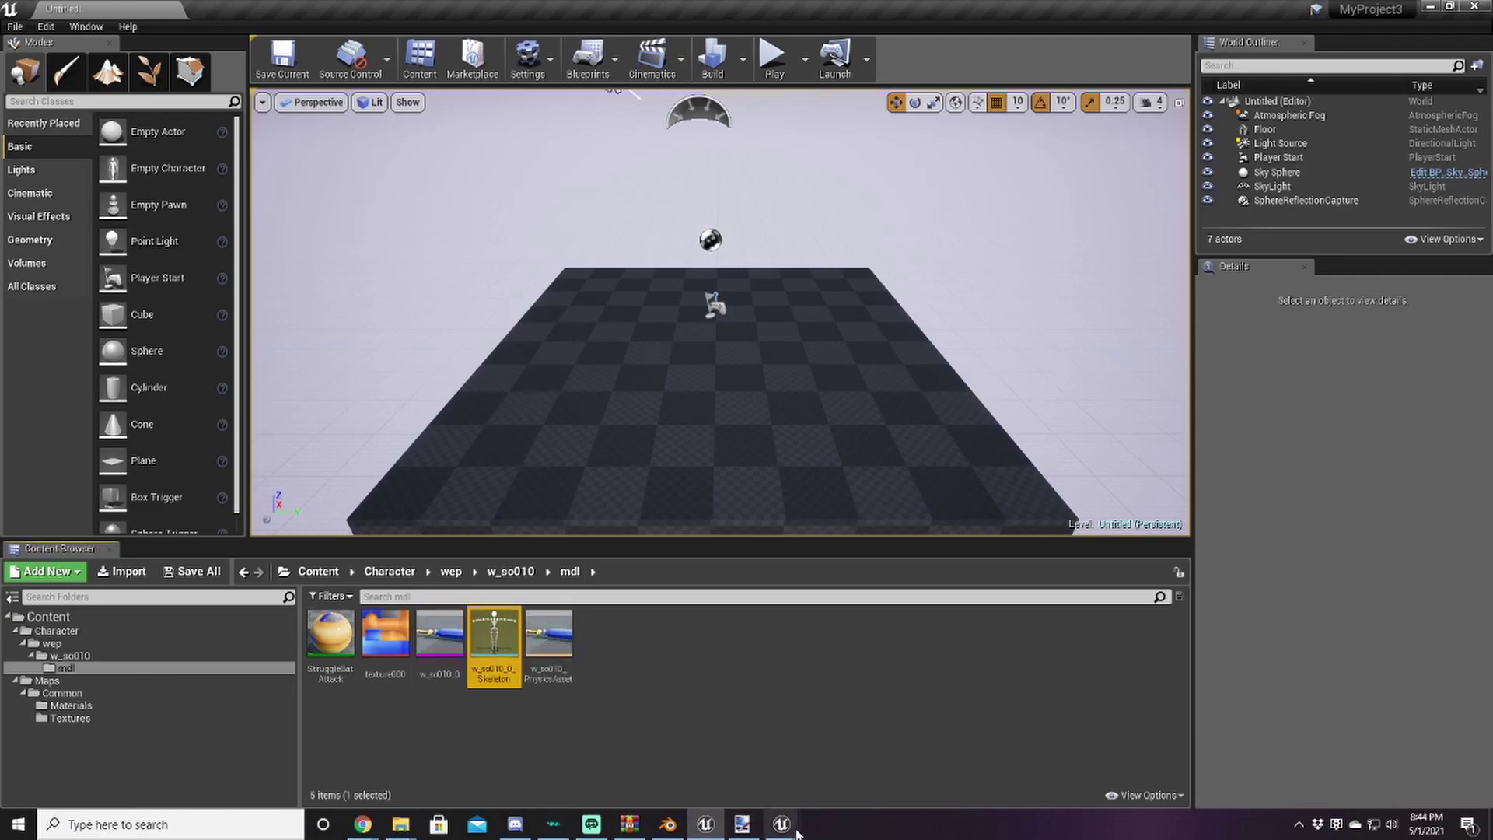
pyautogui.click(838, 773)
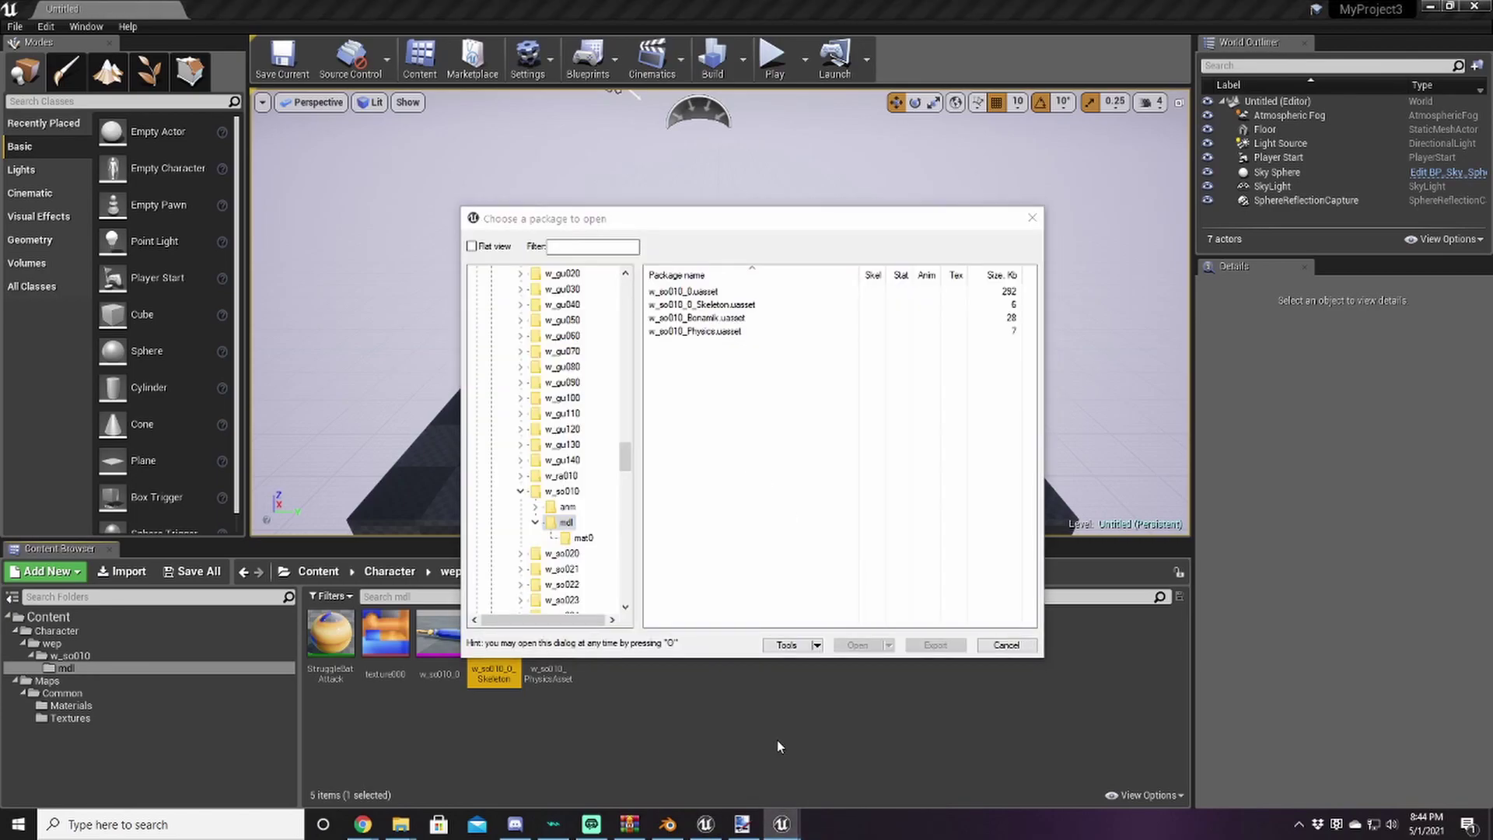
pyautogui.click(777, 737)
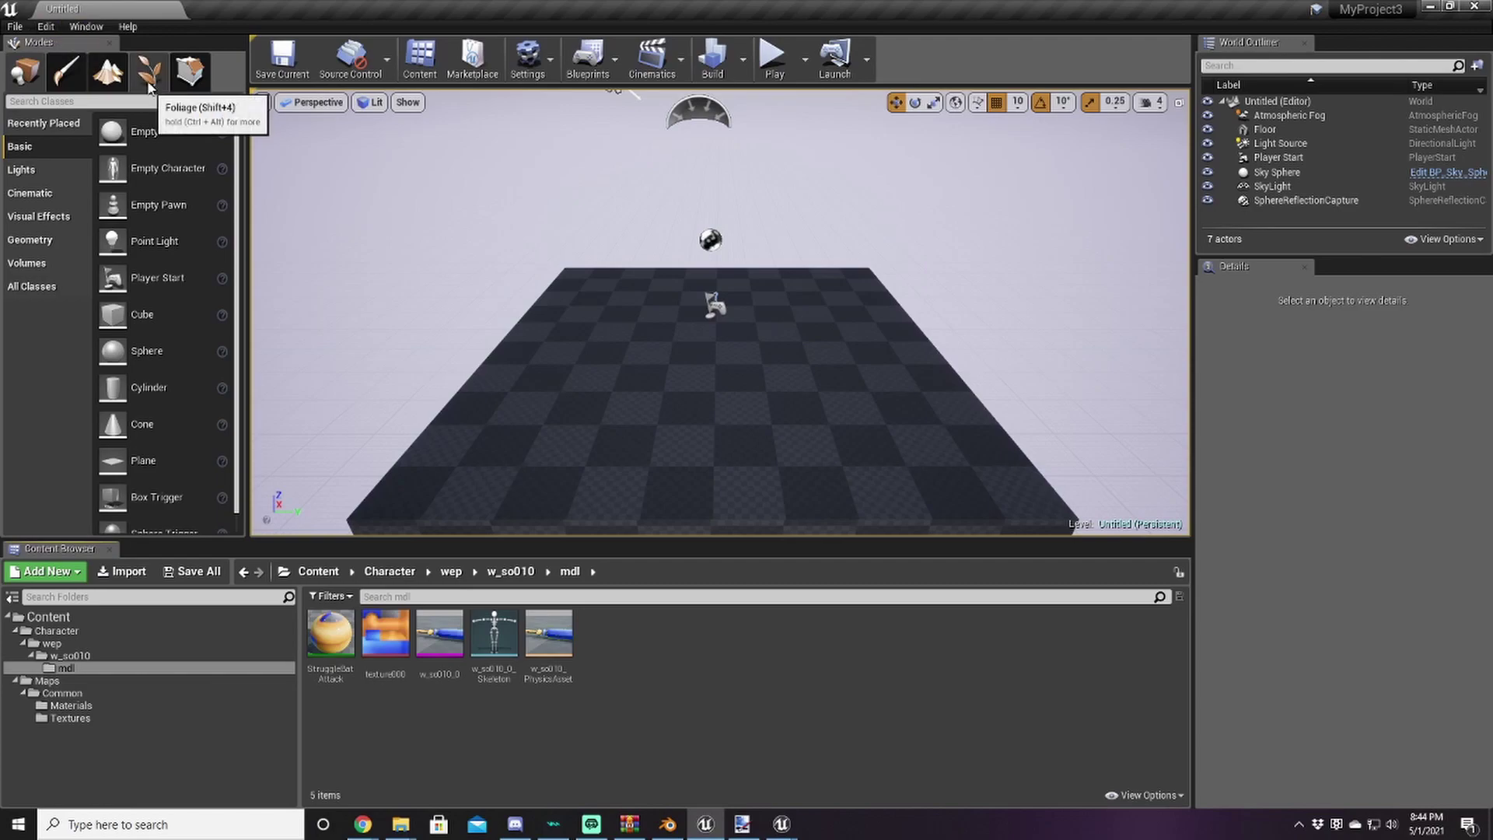
# Review the Packaging section of the Project Settings, including Use Pak File and Share Material Shader Code, and close it
pyautogui.click(44, 27)
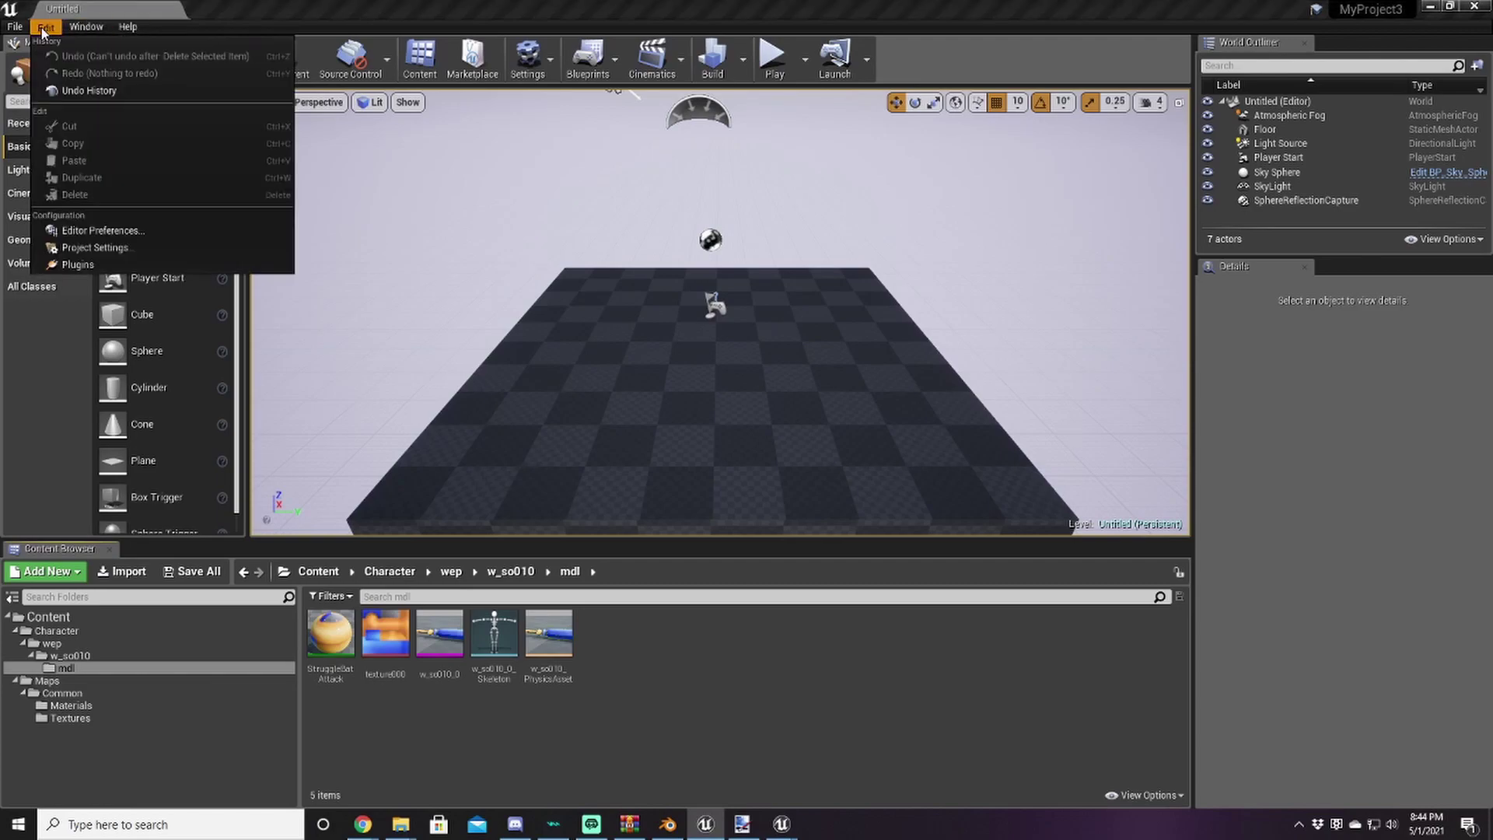
pyautogui.click(95, 247)
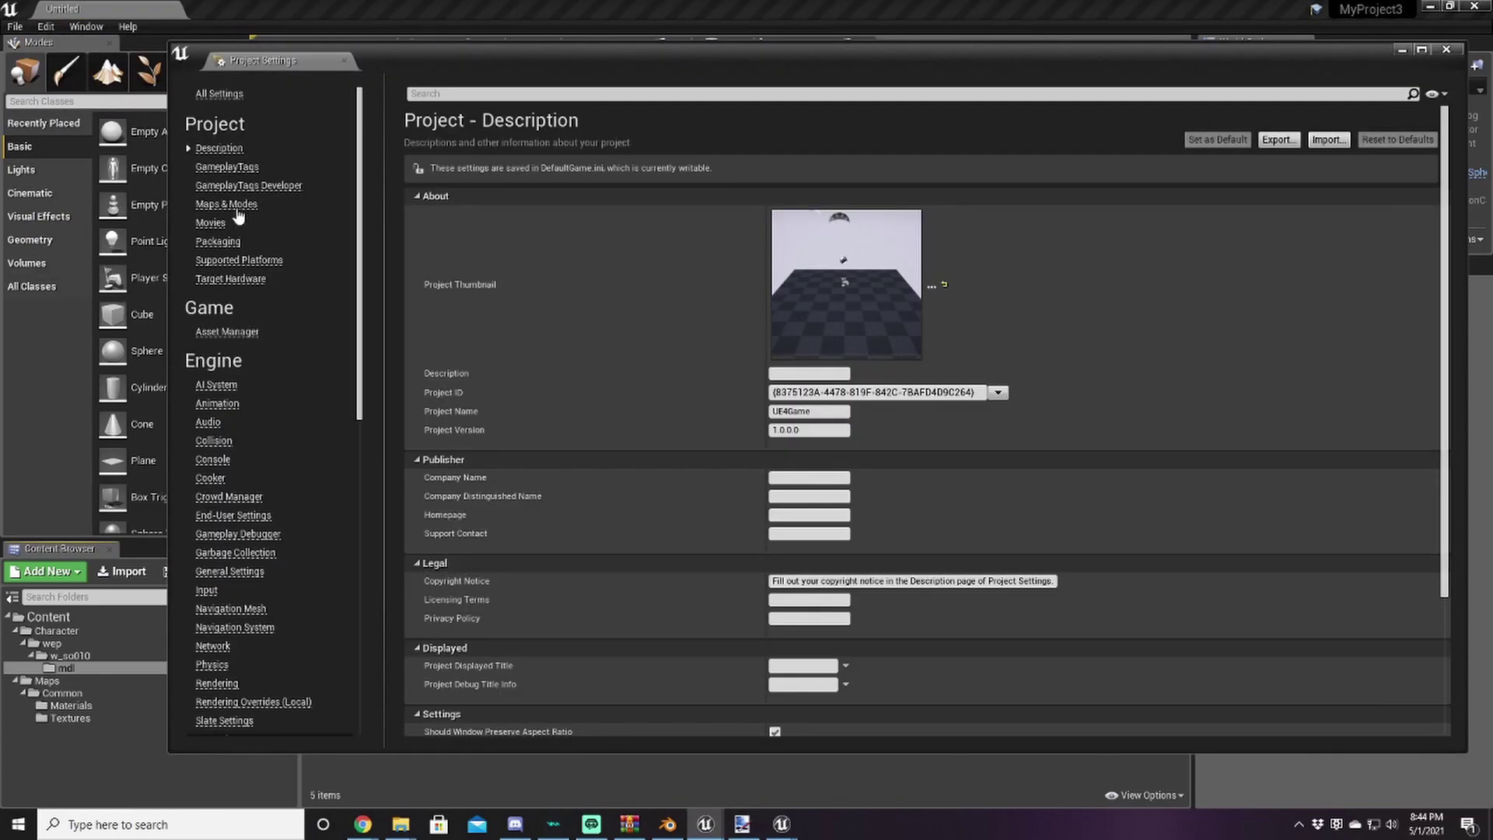
pyautogui.click(218, 241)
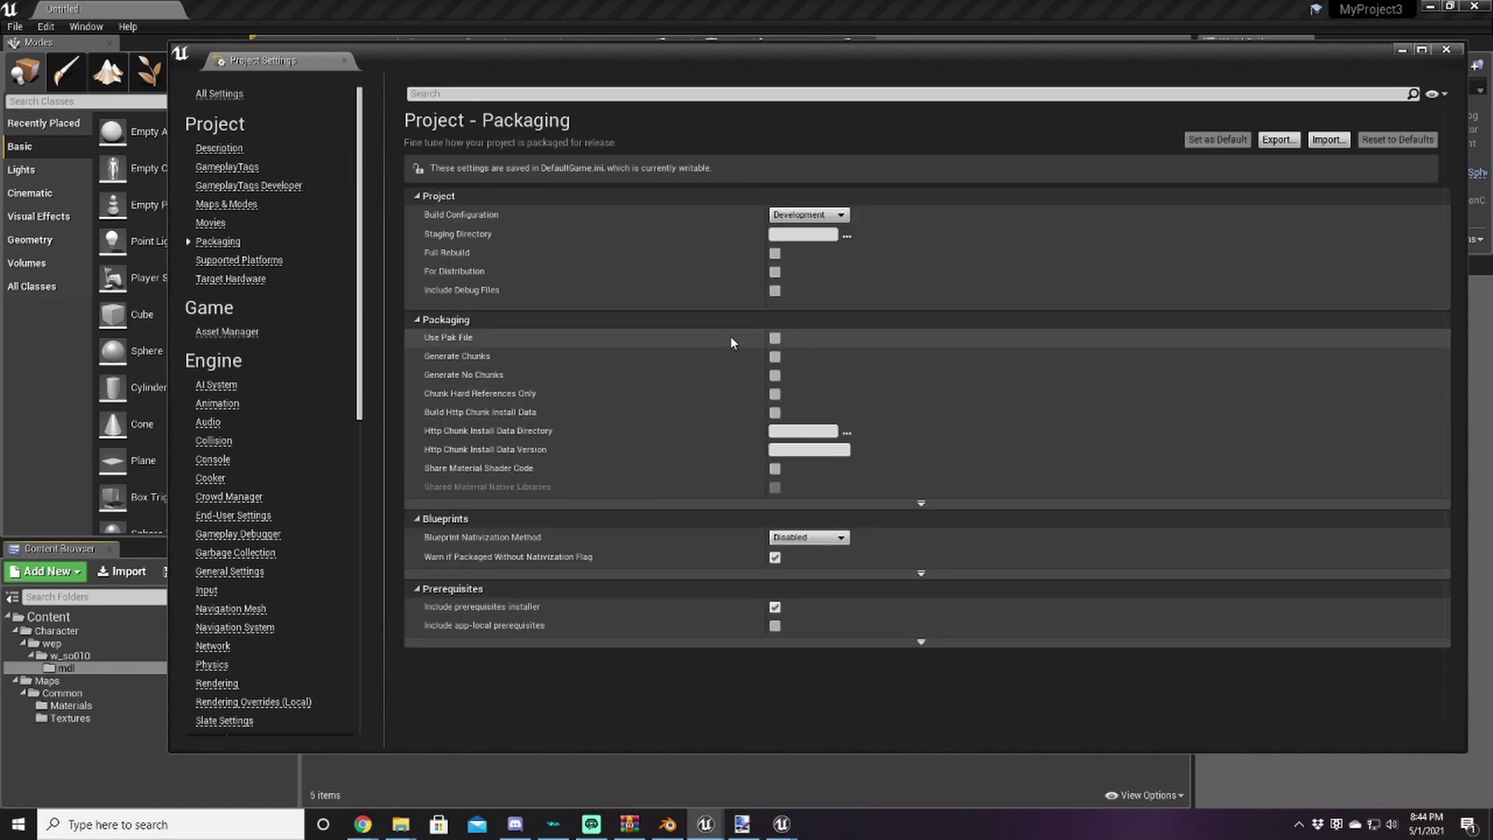
pyautogui.click(1446, 49)
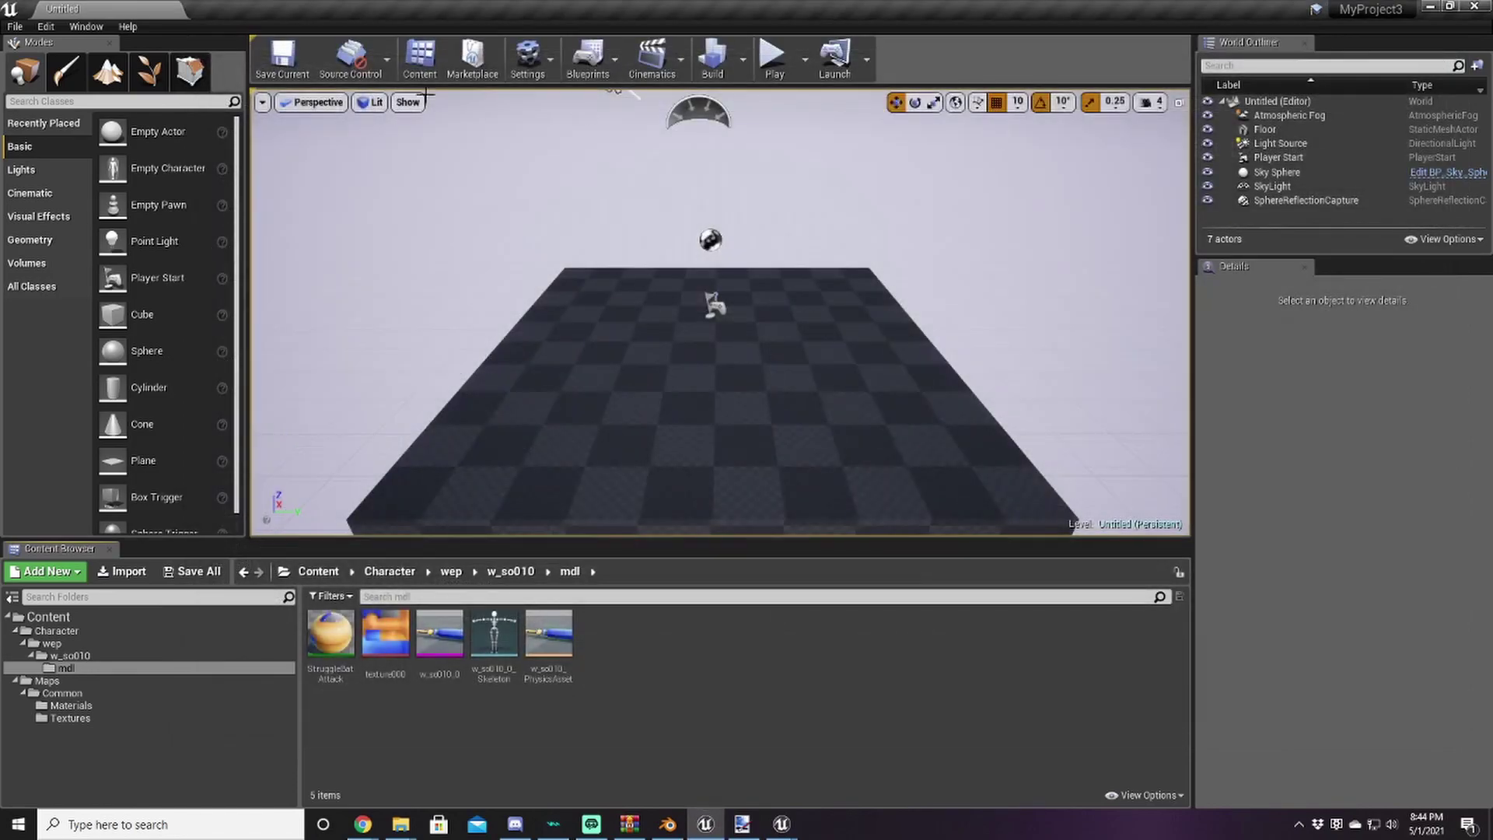
# Cook the project's content for Windows
pyautogui.click(15, 26)
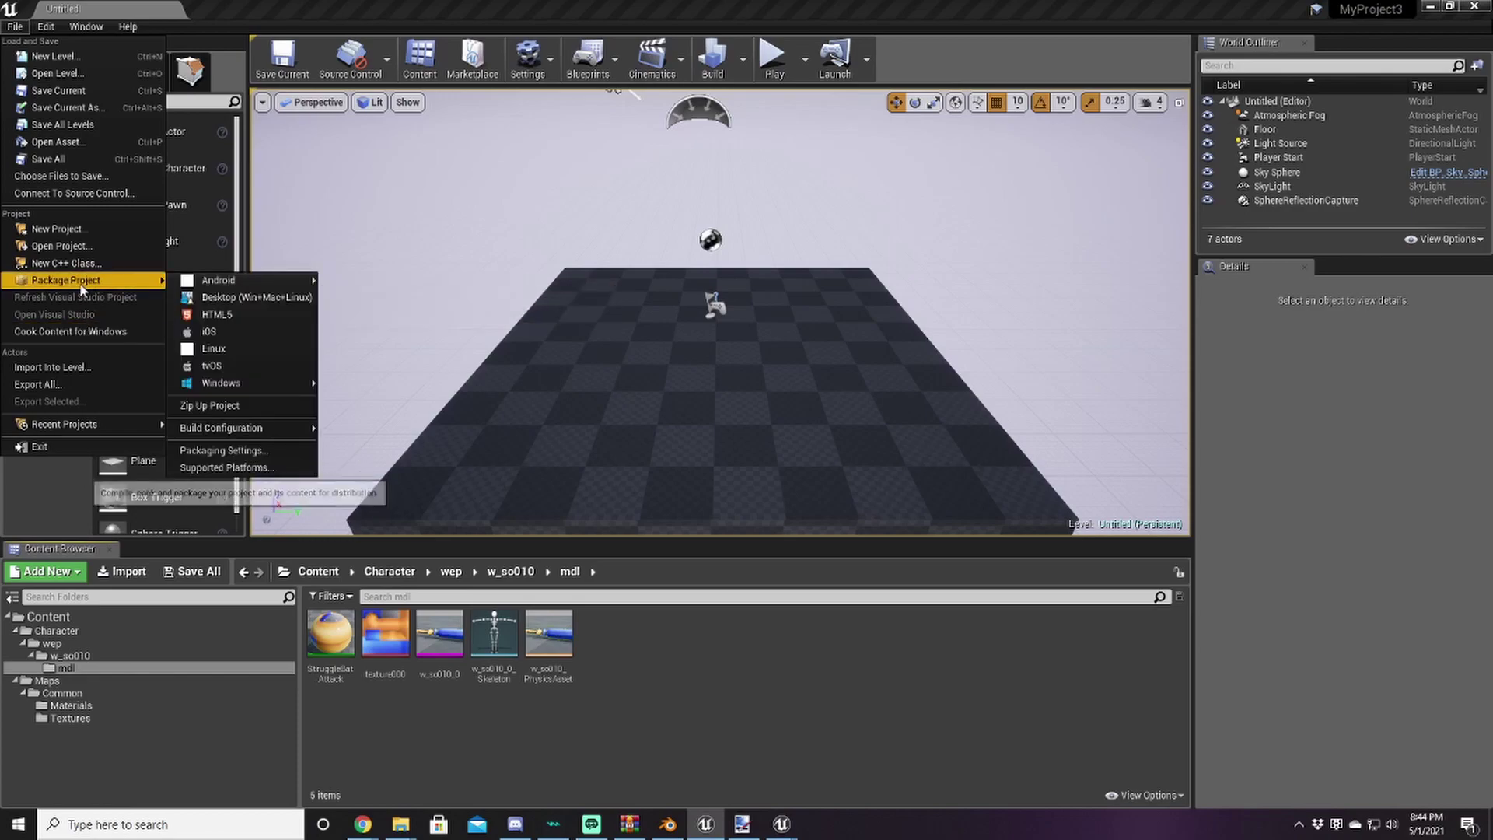
pyautogui.moveTo(233, 383)
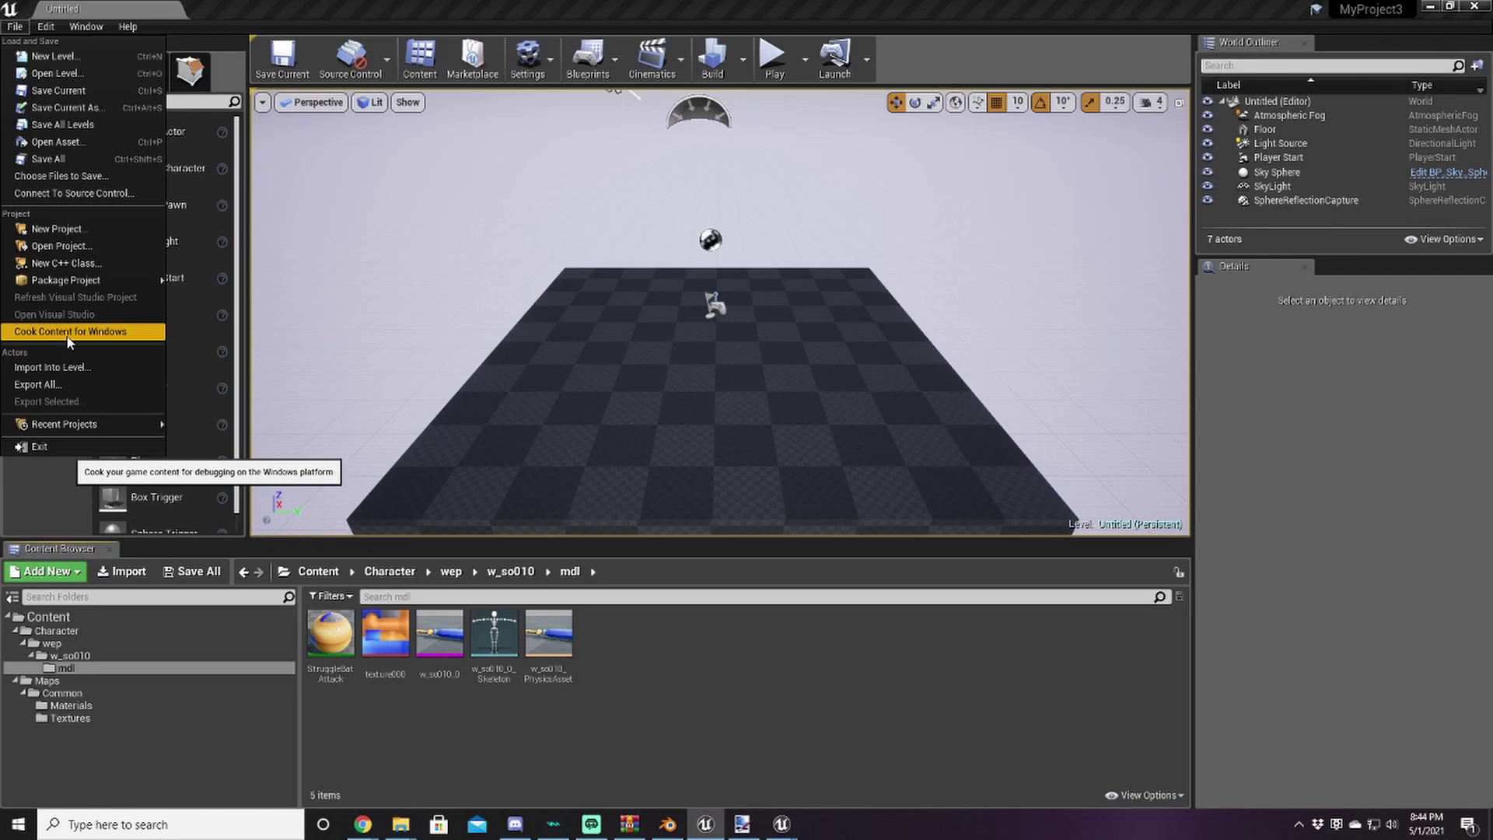
pyautogui.click(69, 334)
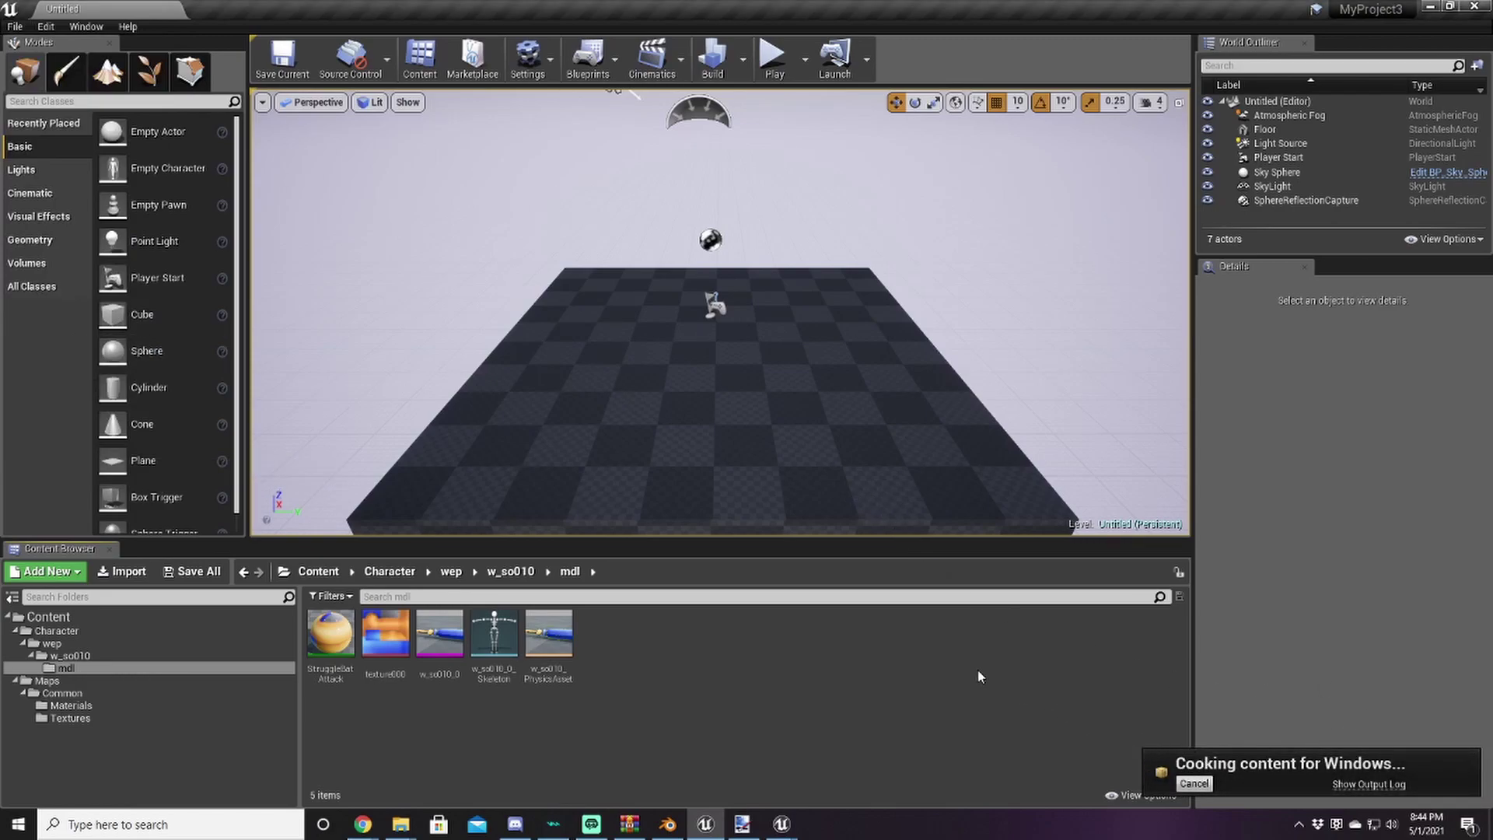
# Switch to File Explorer and open the cooked project folder MyProject3\Saved\Cooked\WindowsNoEditor\MyProject3
pyautogui.click(400, 824)
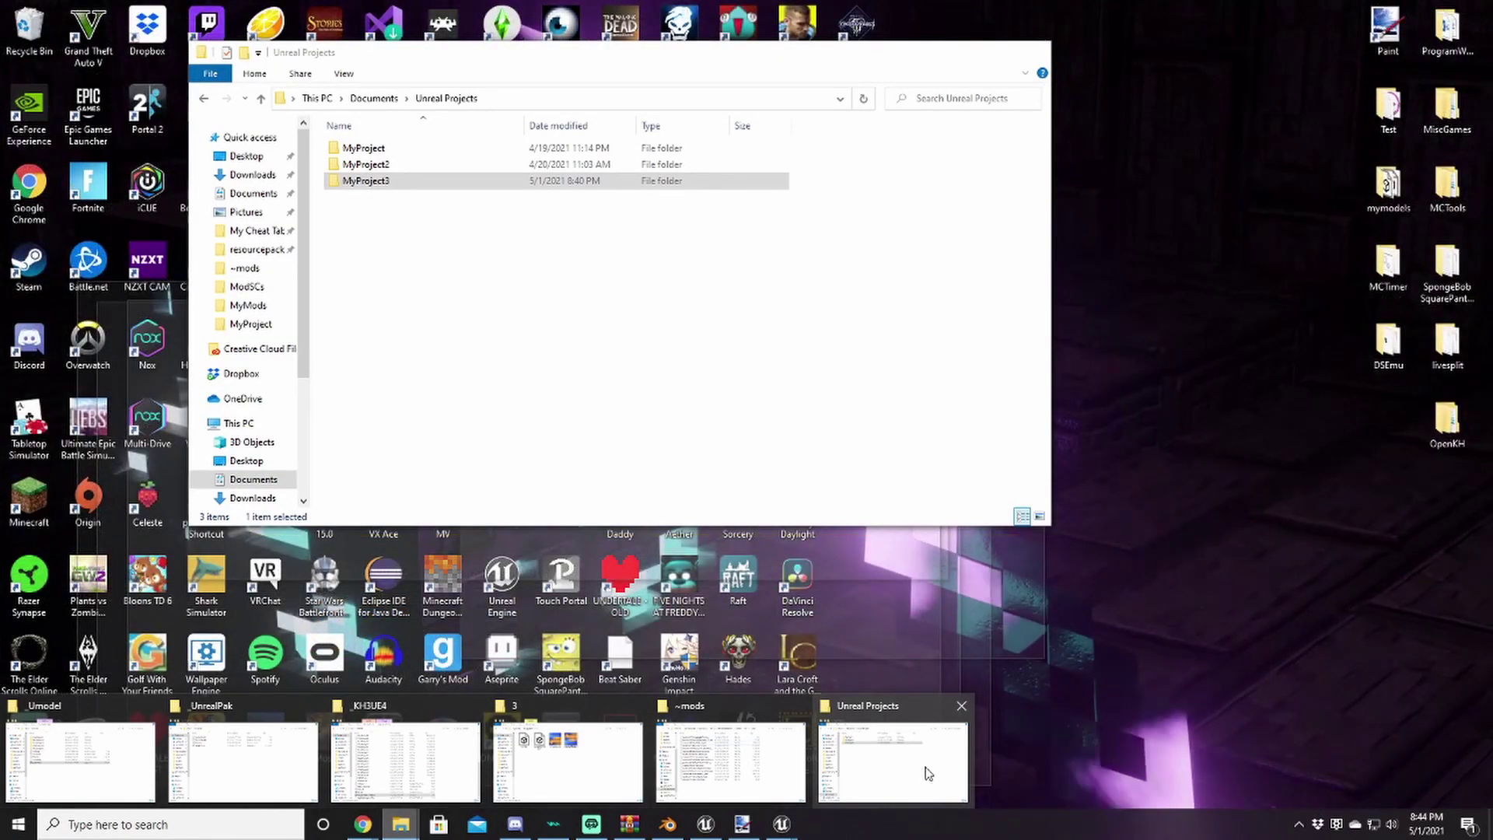
pyautogui.click(926, 765)
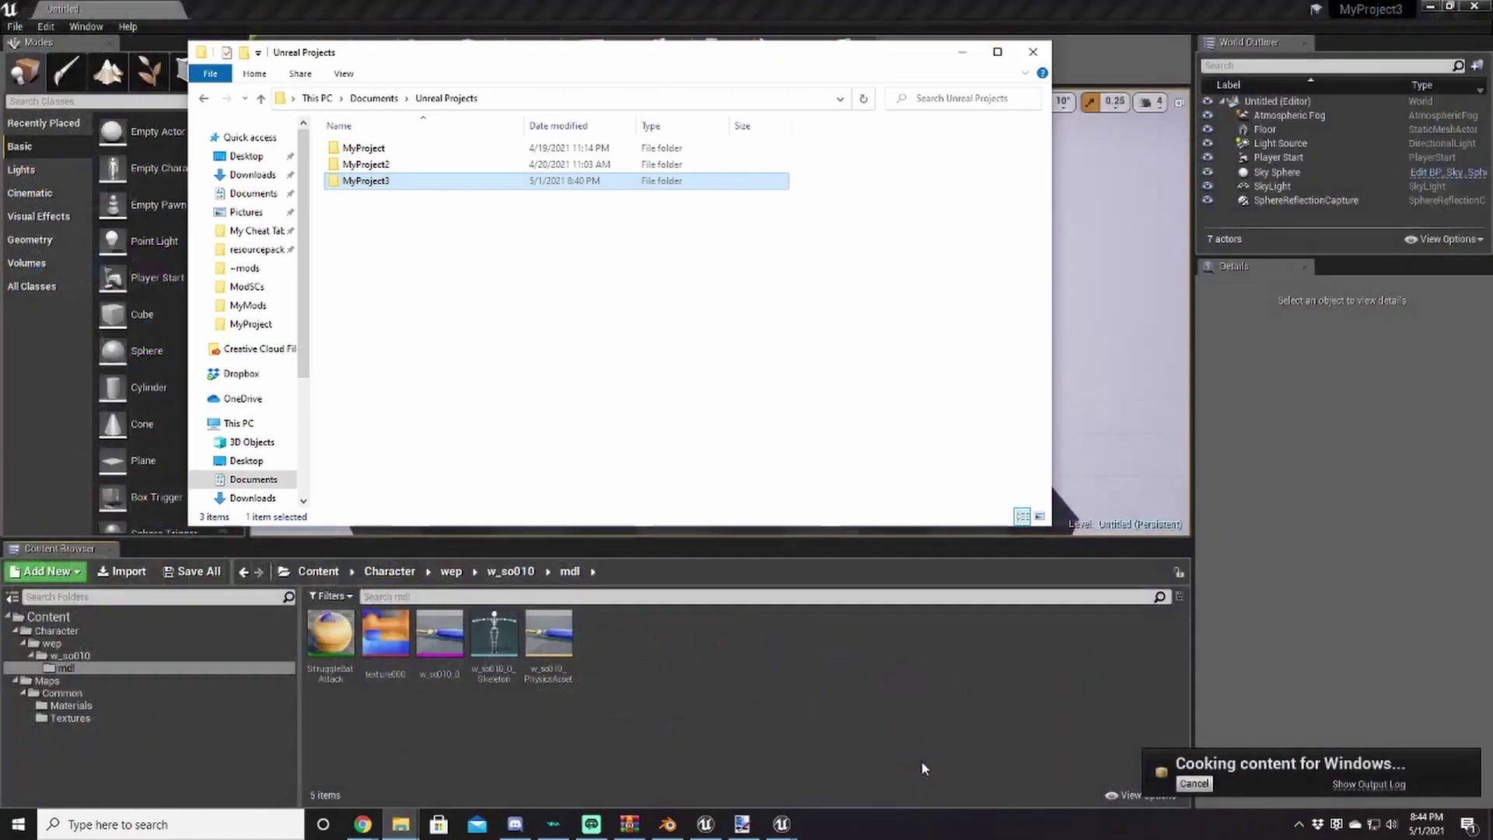
pyautogui.doubleClick(386, 186)
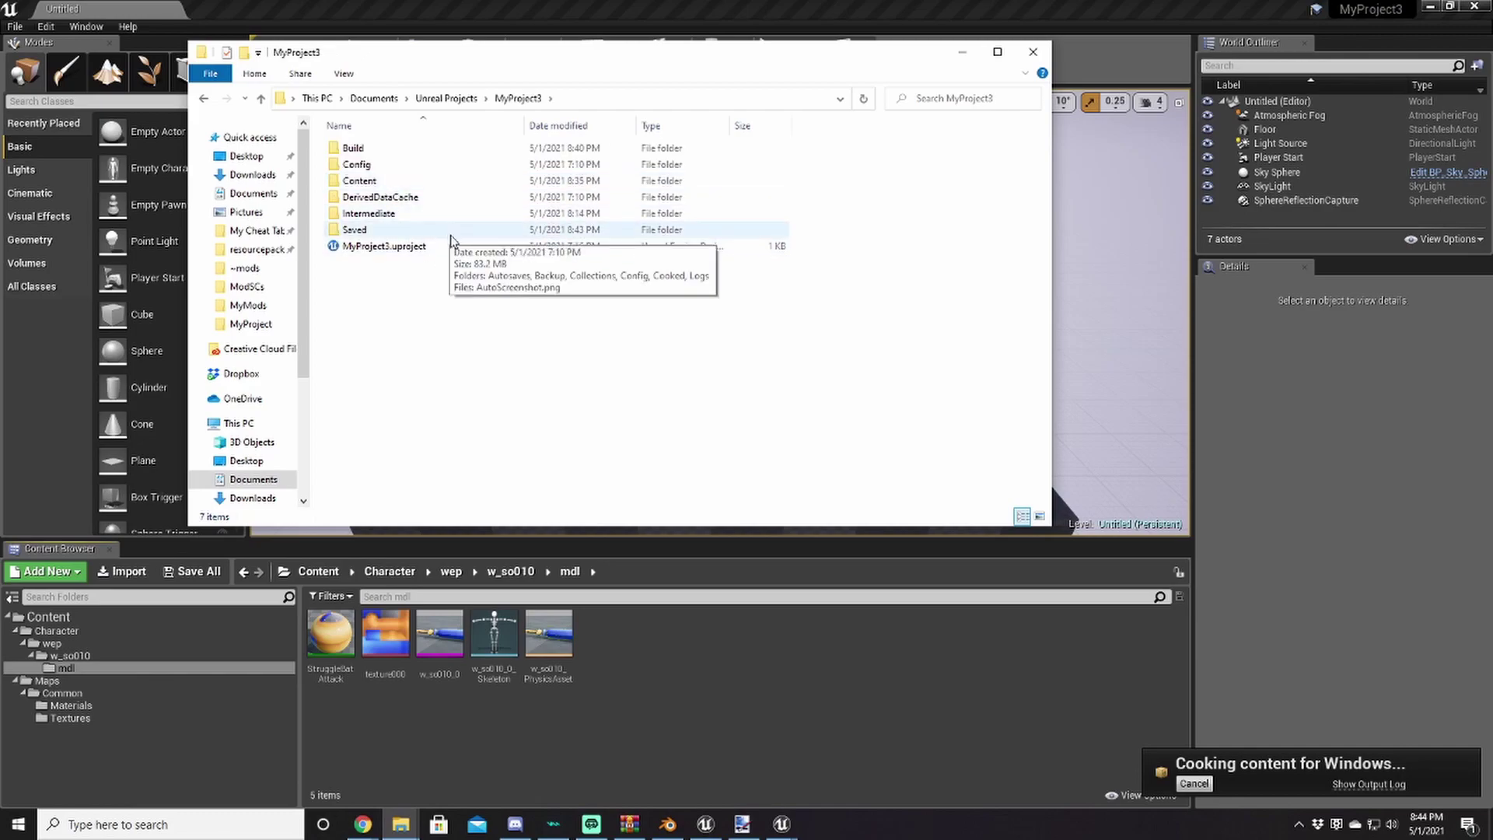
pyautogui.doubleClick(400, 231)
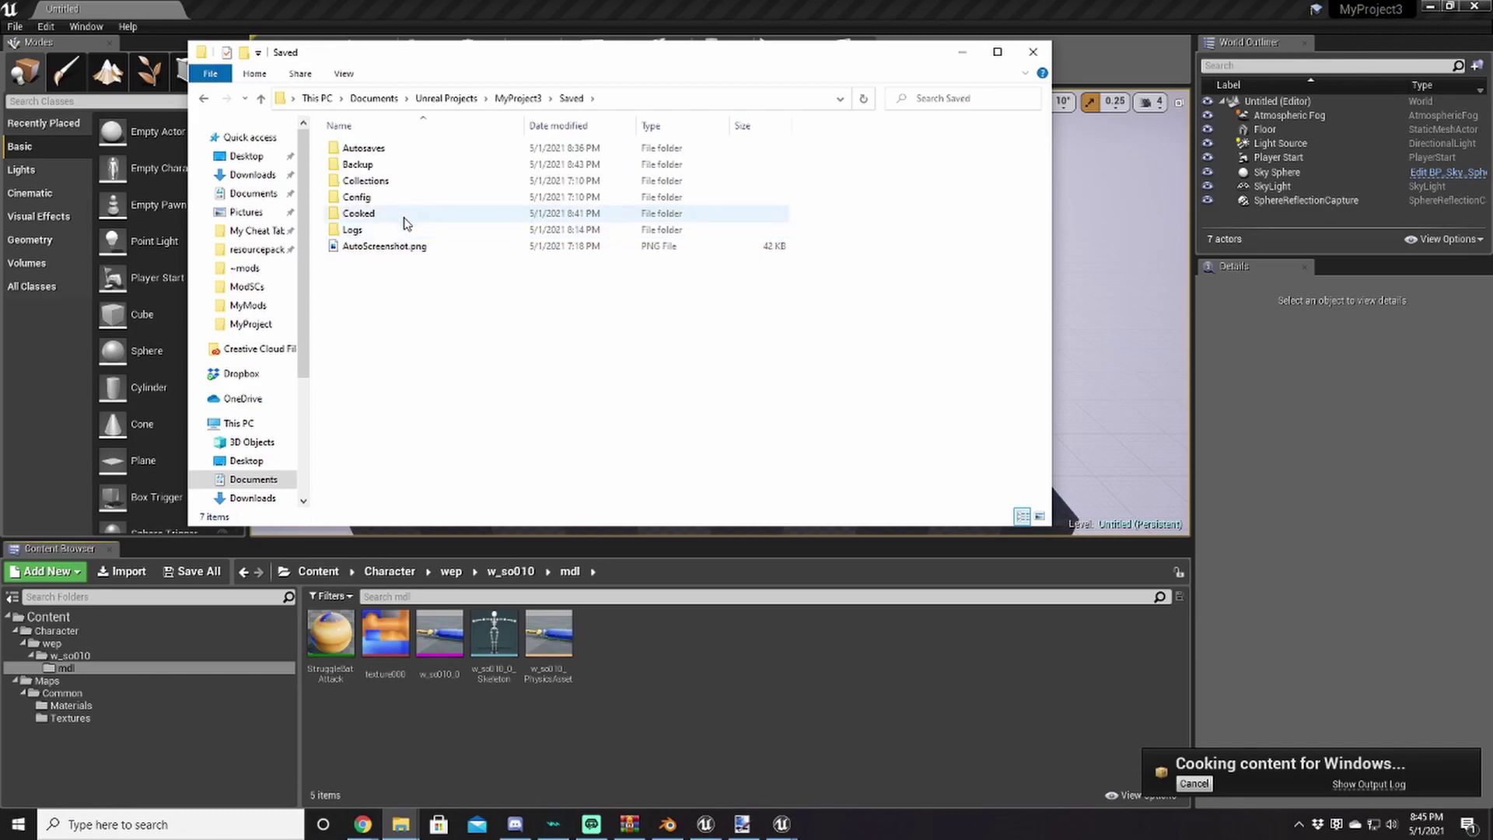
pyautogui.doubleClick(366, 217)
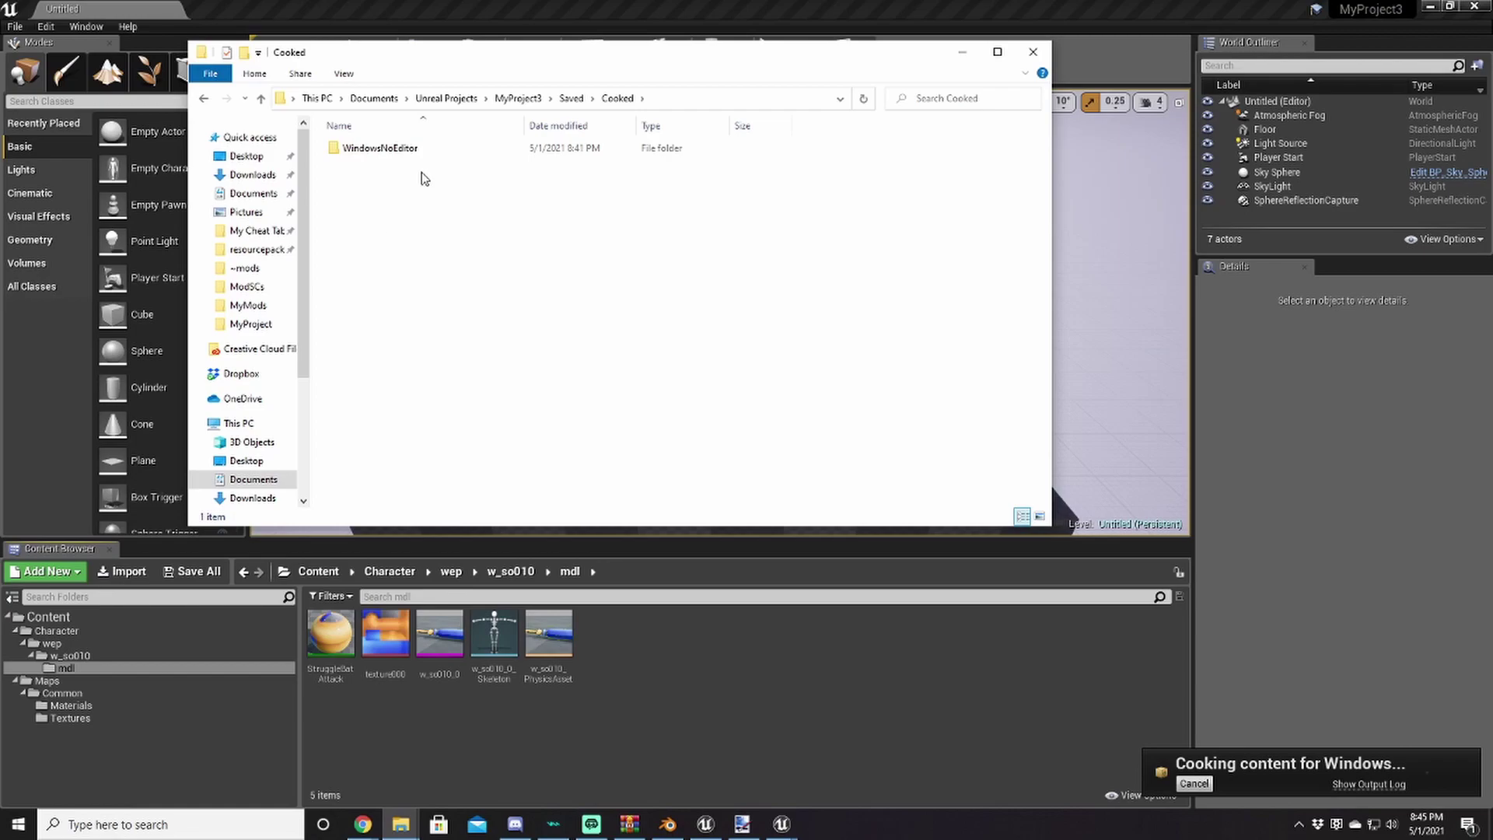
pyautogui.doubleClick(399, 153)
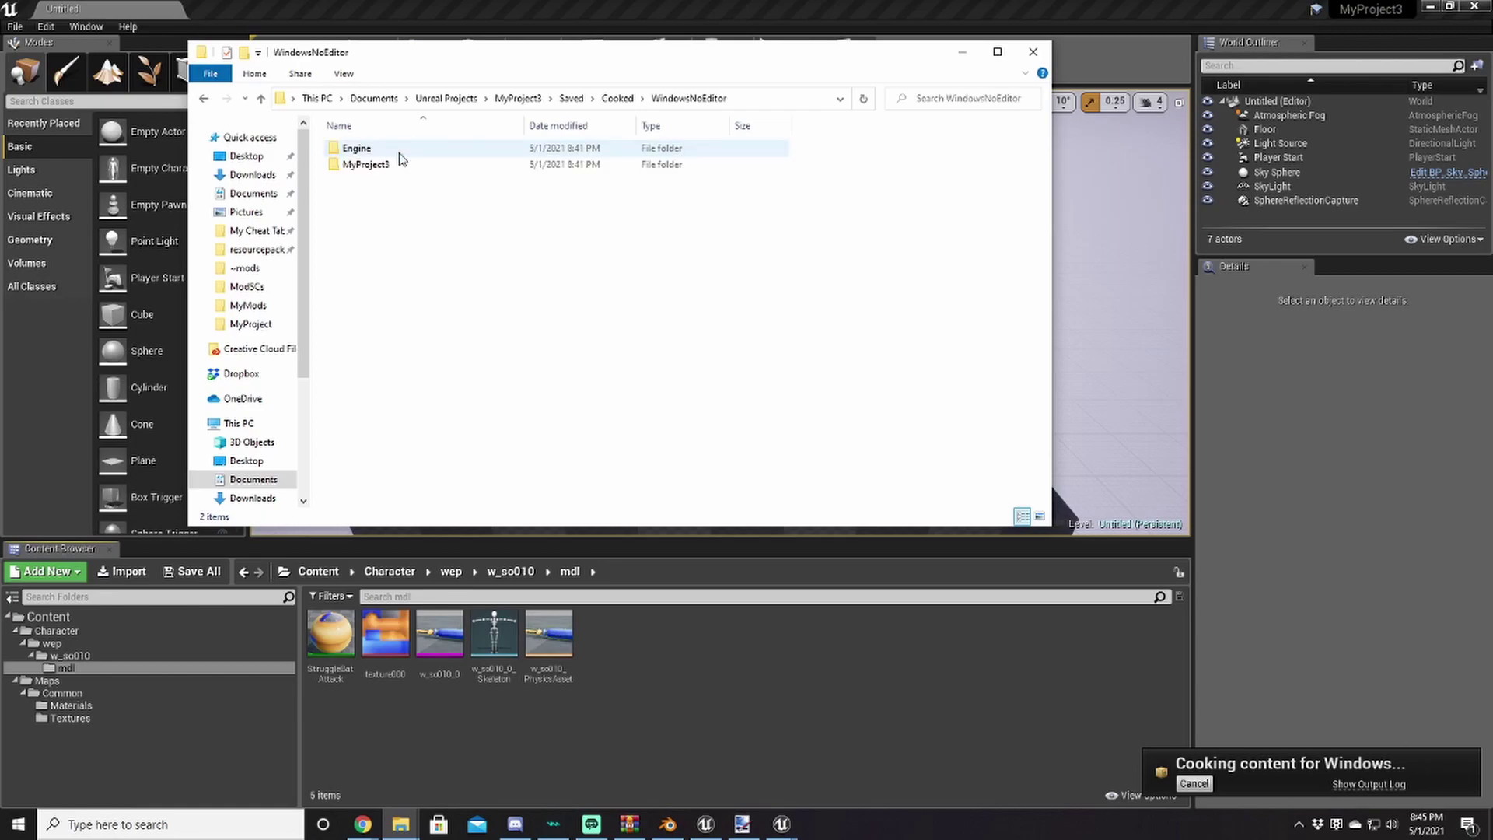
pyautogui.doubleClick(362, 165)
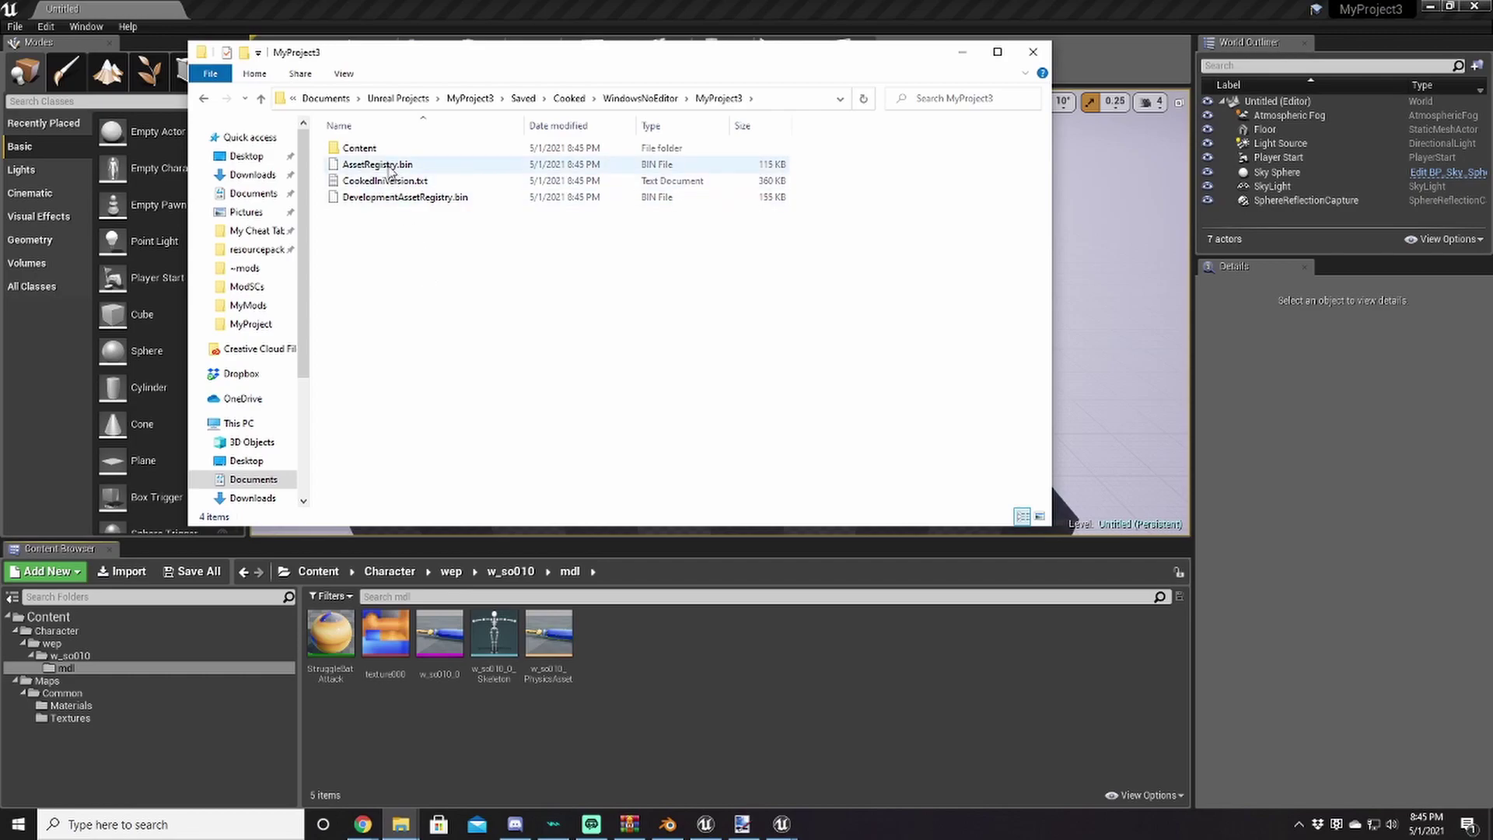
# Delete the Maps folder from the cooked Content folder
pyautogui.doubleClick(367, 152)
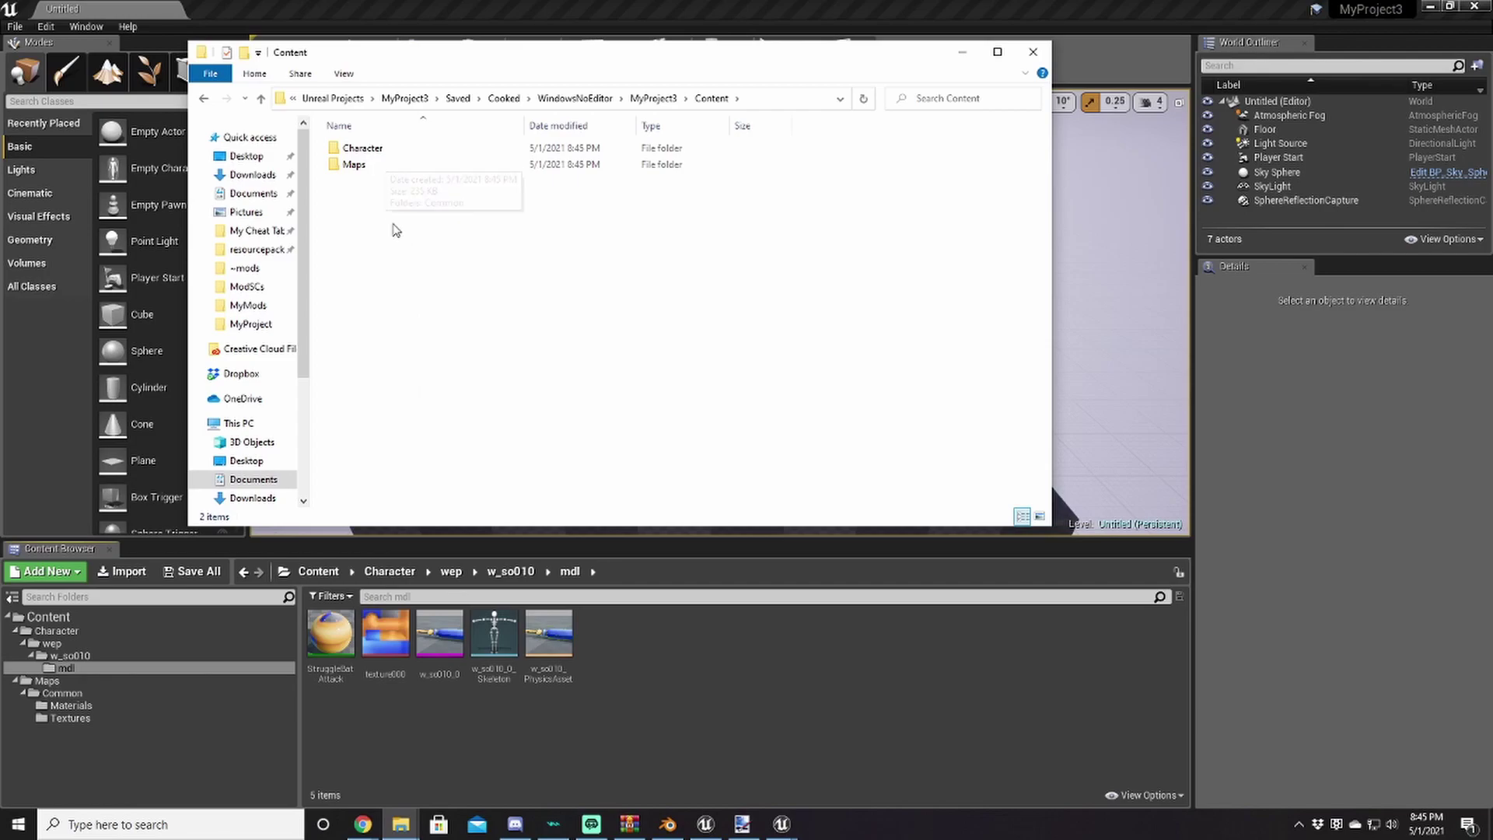
pyautogui.click(365, 168)
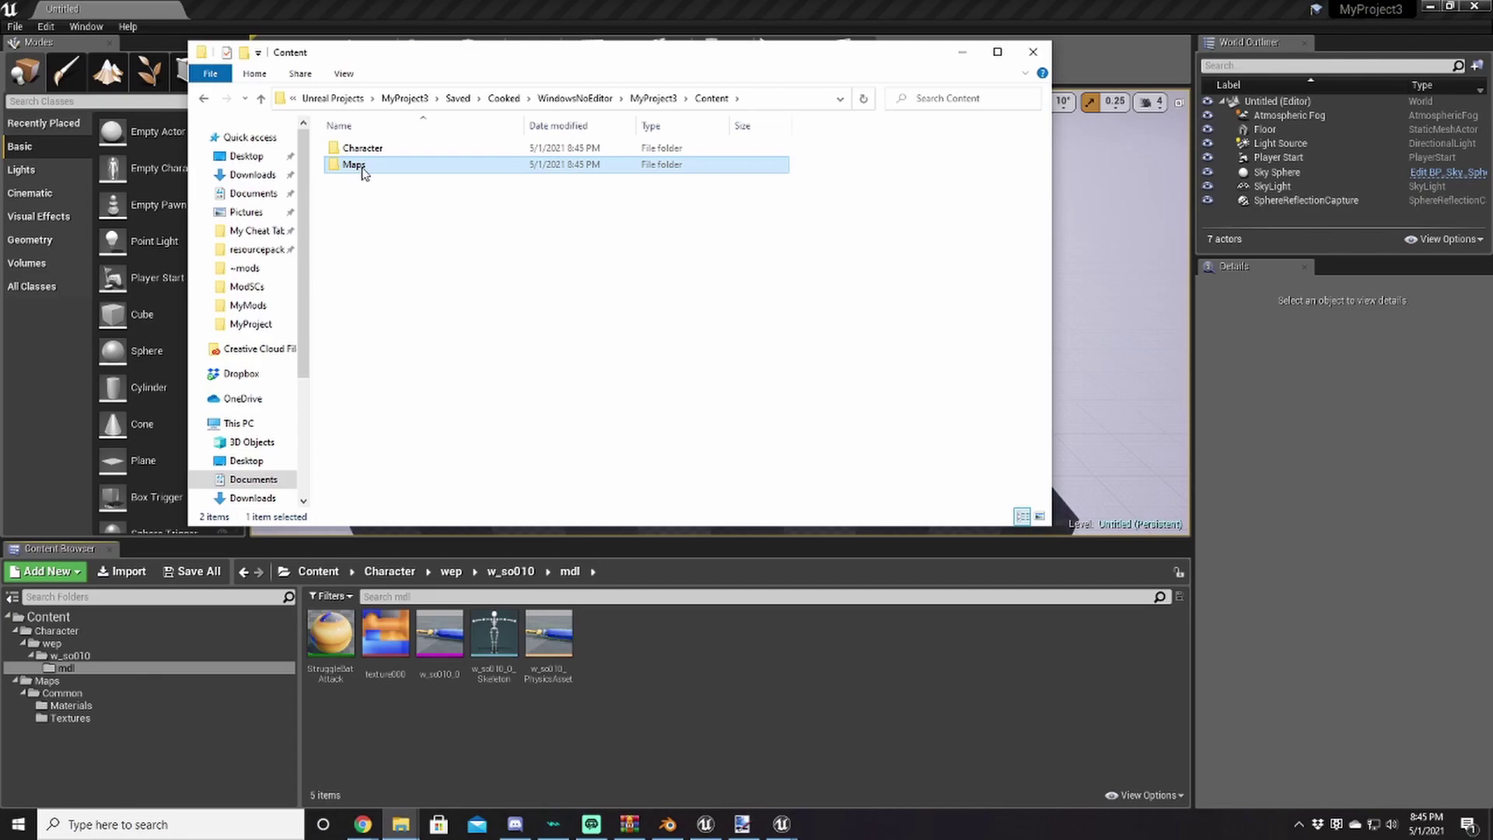
pyautogui.click(370, 179)
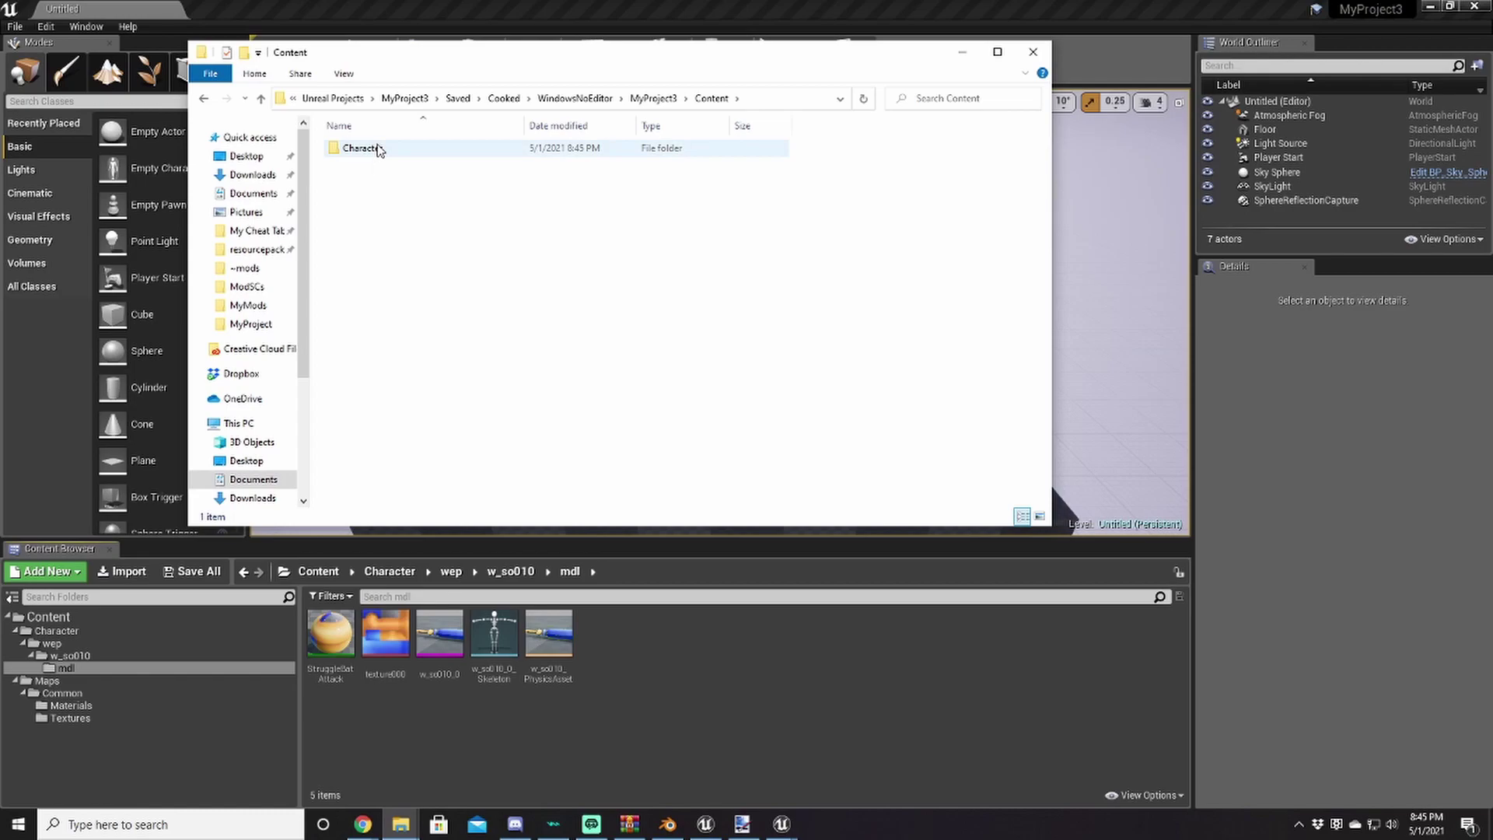
# Delete the cooked w_so010_0_Skeleton and w_so010_PhysicsAsset files, both .uasset and .uexp, from Character\wep\w_so010\mdl
pyautogui.doubleClick(367, 150)
pyautogui.doubleClick(368, 152)
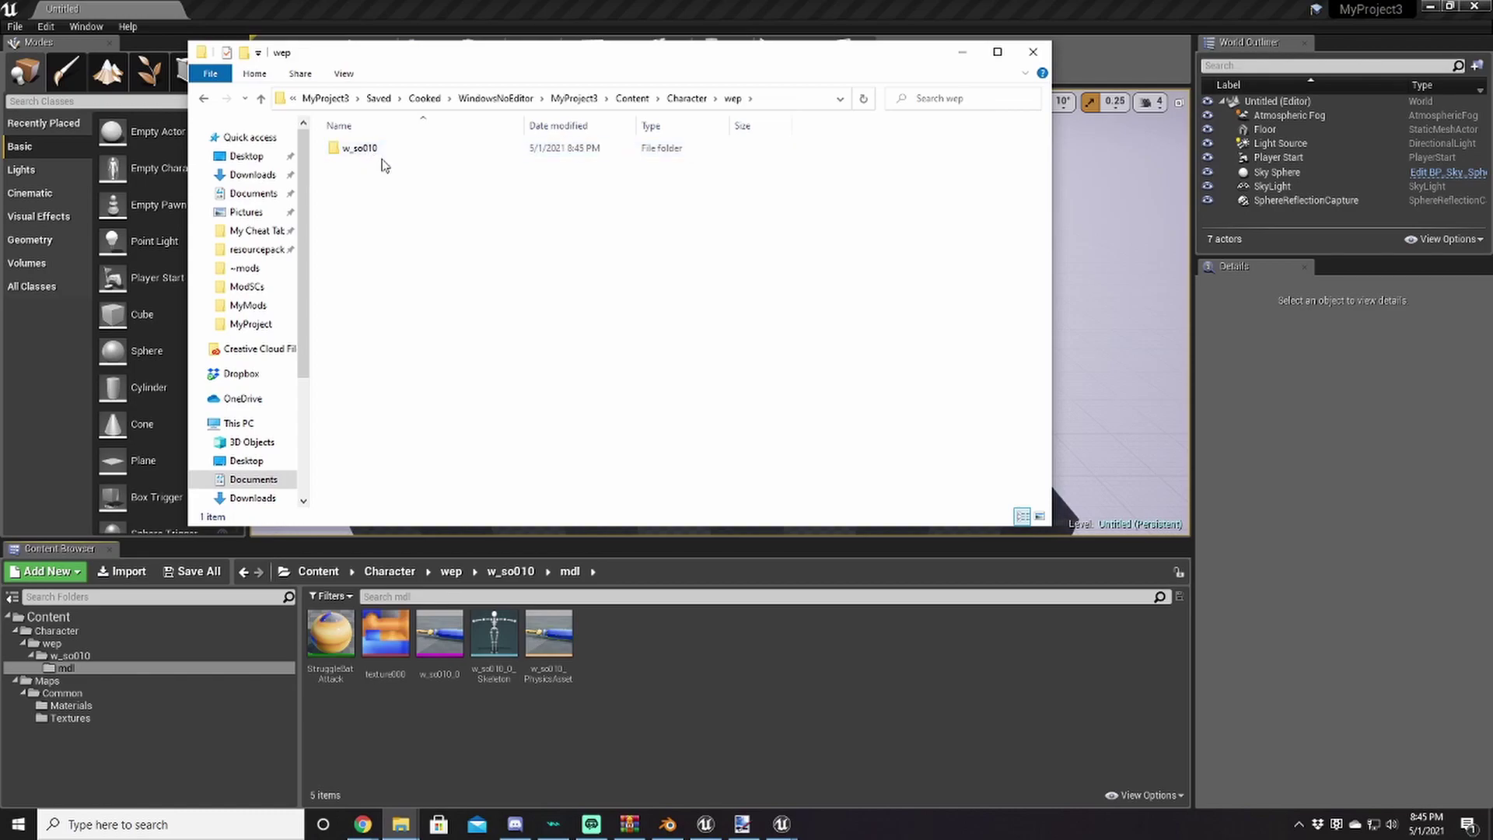
pyautogui.doubleClick(373, 154)
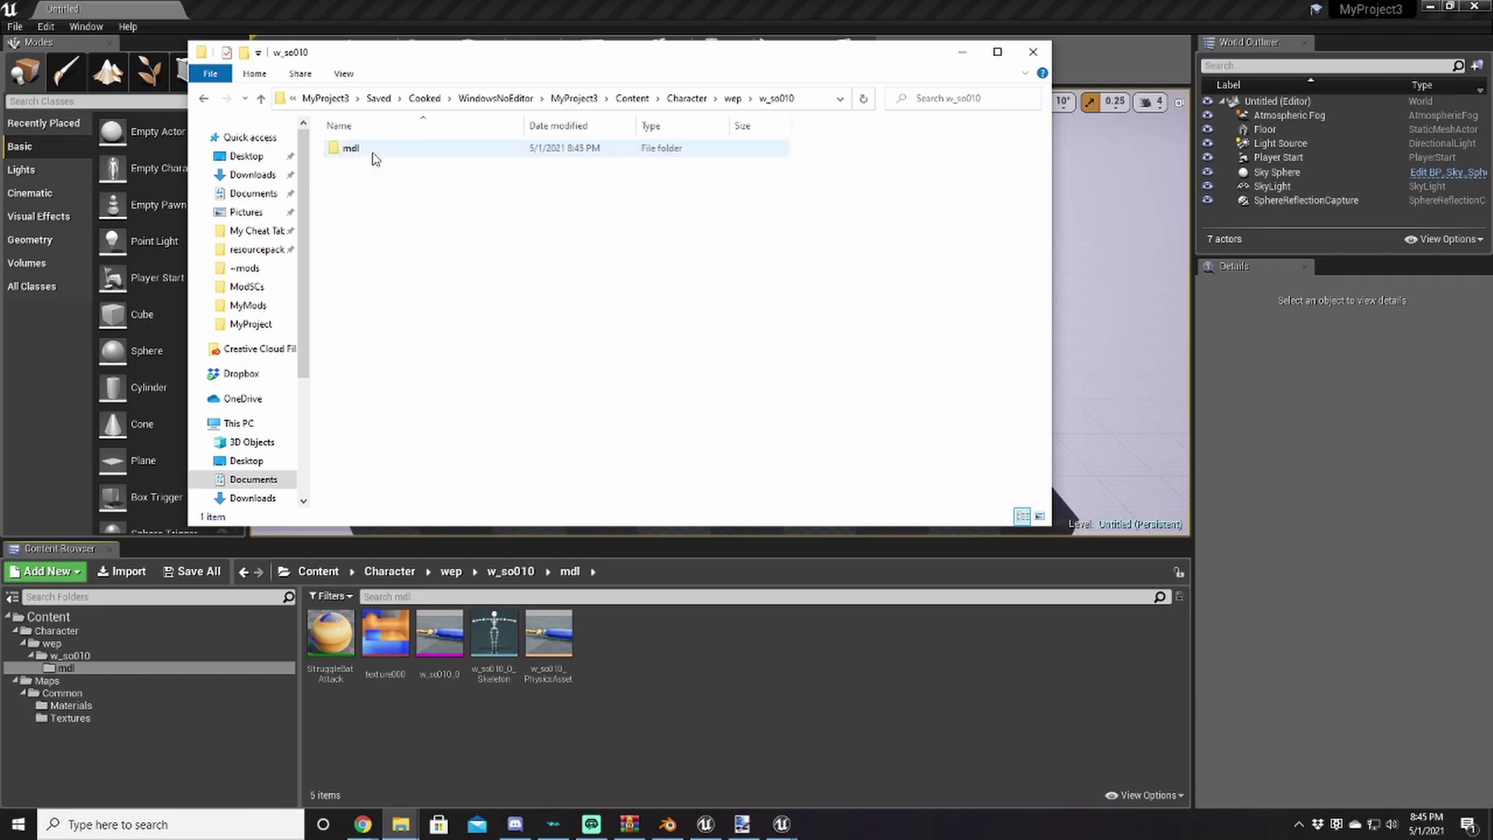
pyautogui.doubleClick(362, 151)
pyautogui.moveTo(396, 357); pyautogui.dragTo(413, 272)
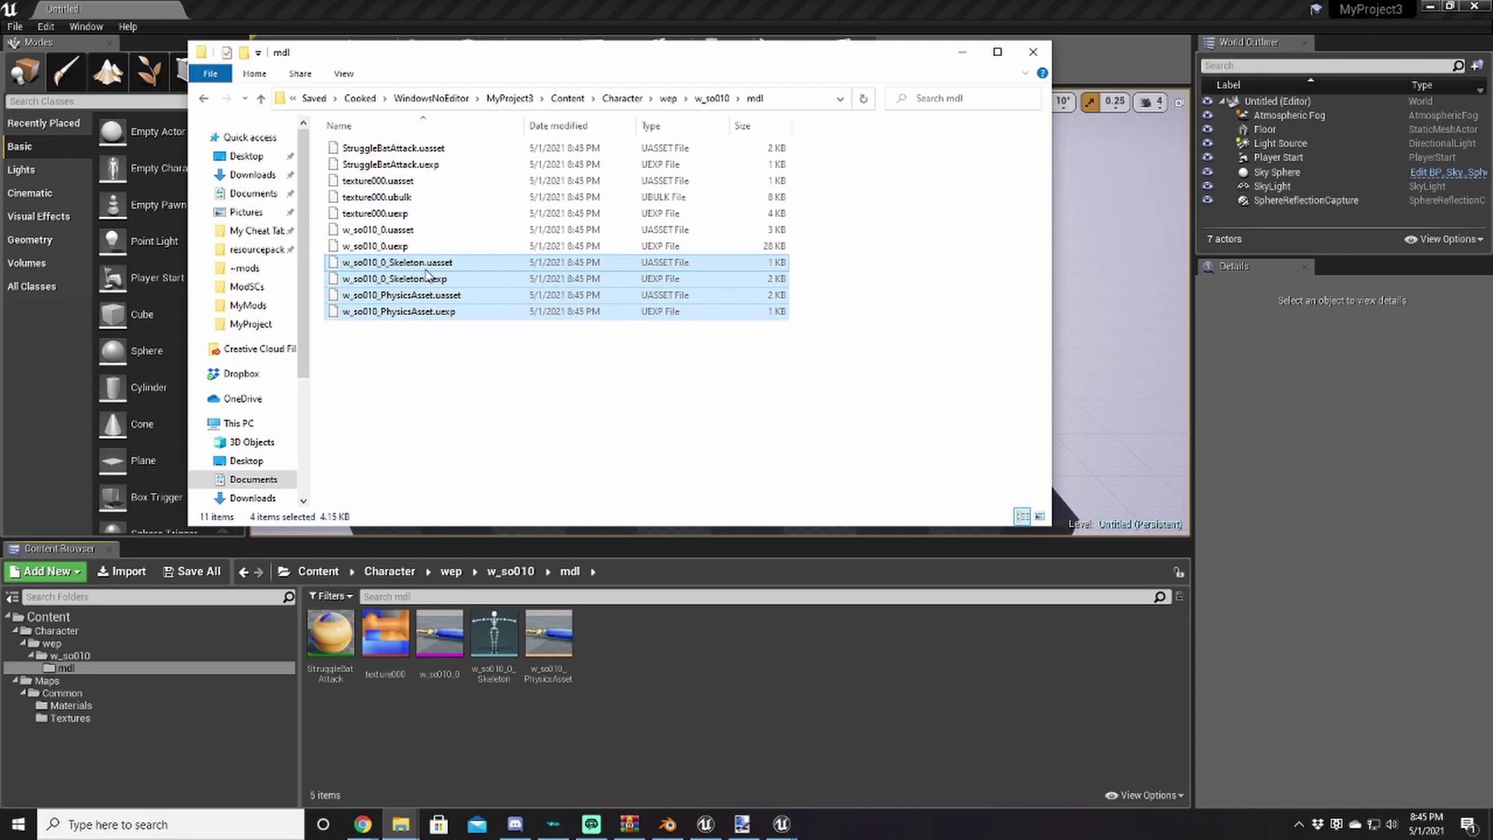
pyautogui.press('Delete')
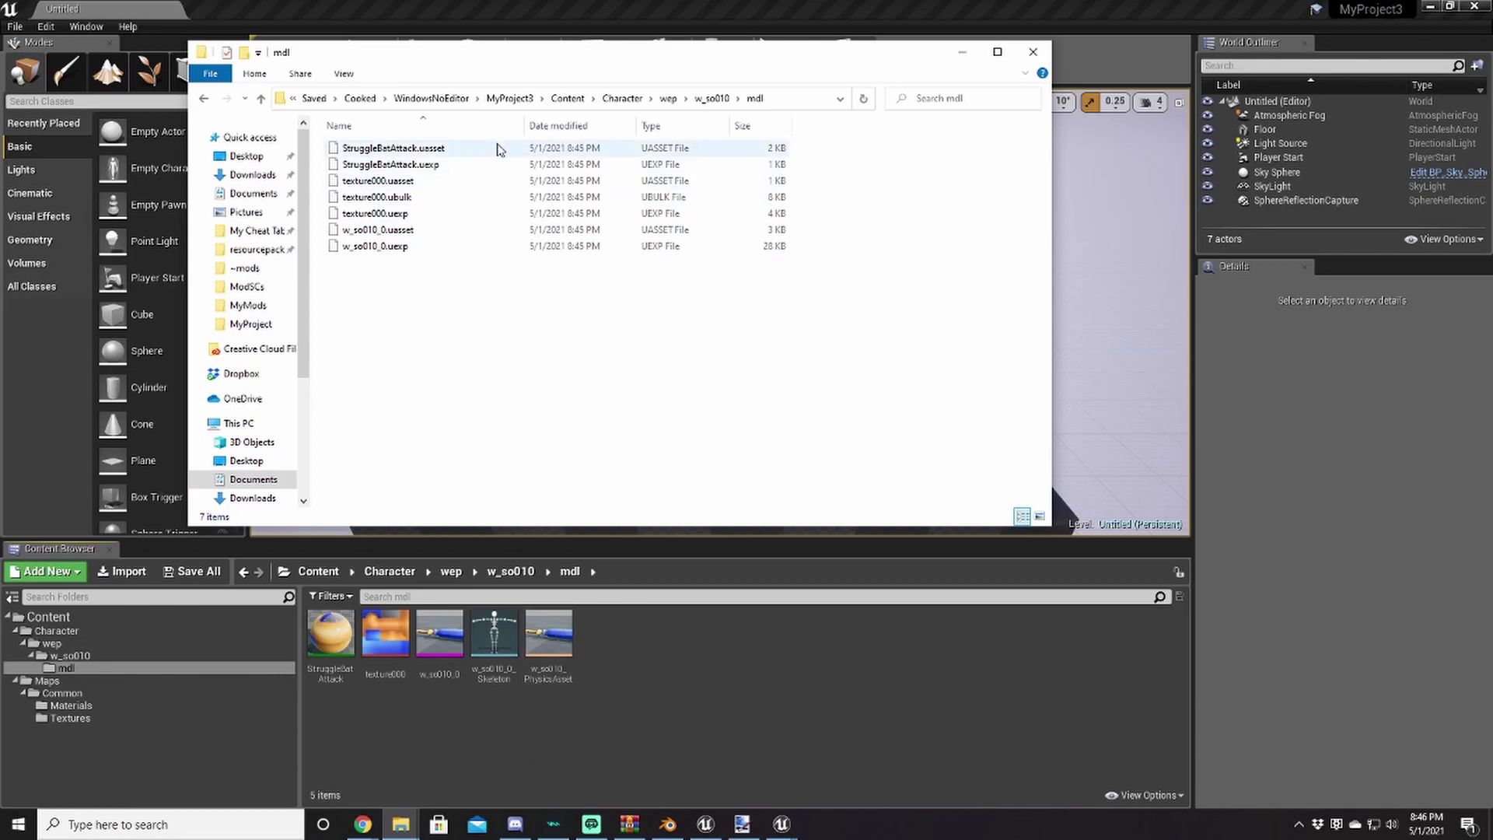
# Create a folder named KINGDOM HEARTS III beside the cooked Content folder, and move Content into it
pyautogui.doubleClick(262, 98)
pyautogui.doubleClick(262, 99)
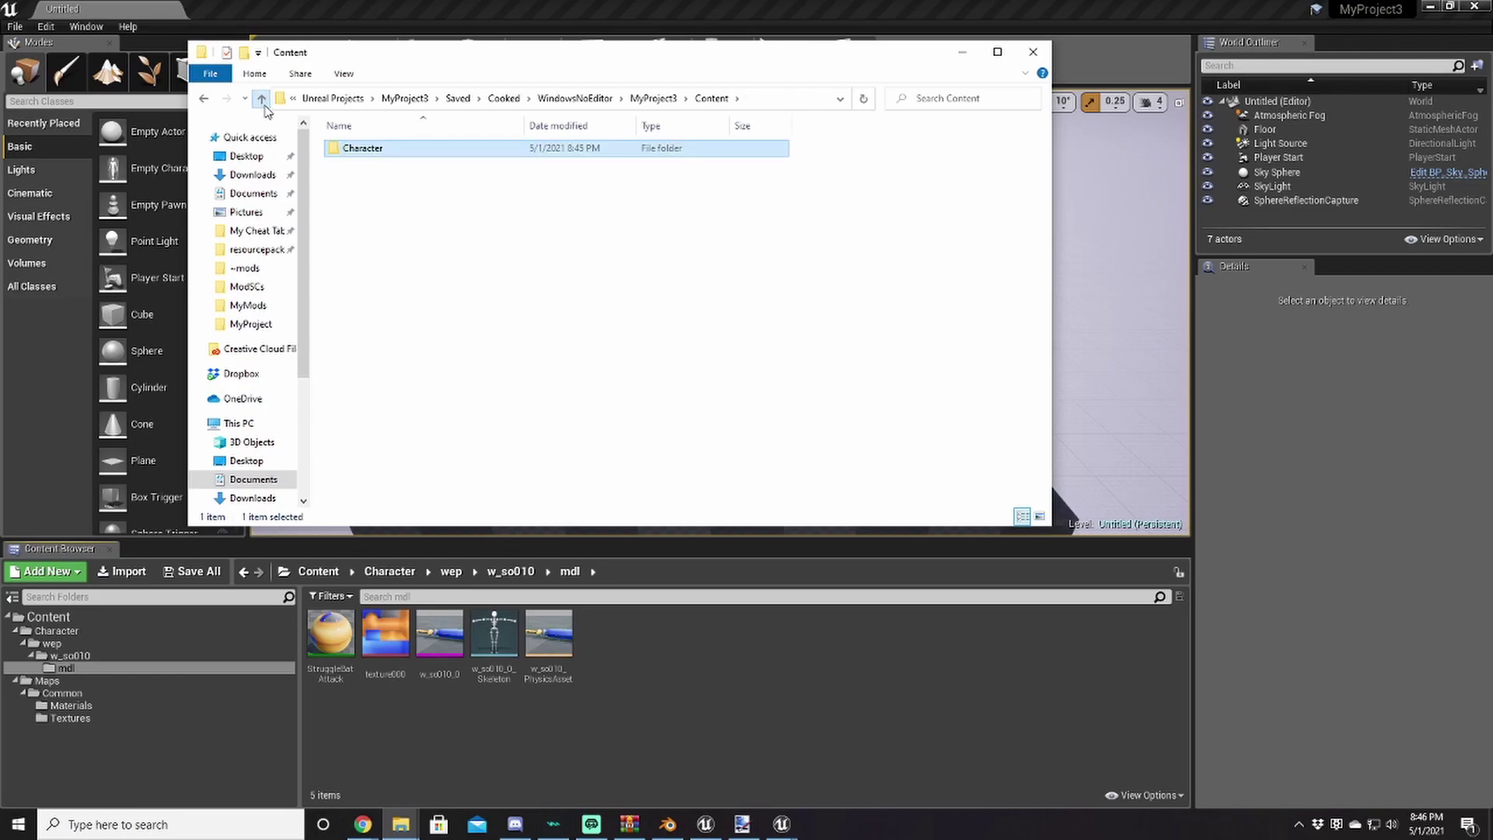
pyautogui.click(262, 99)
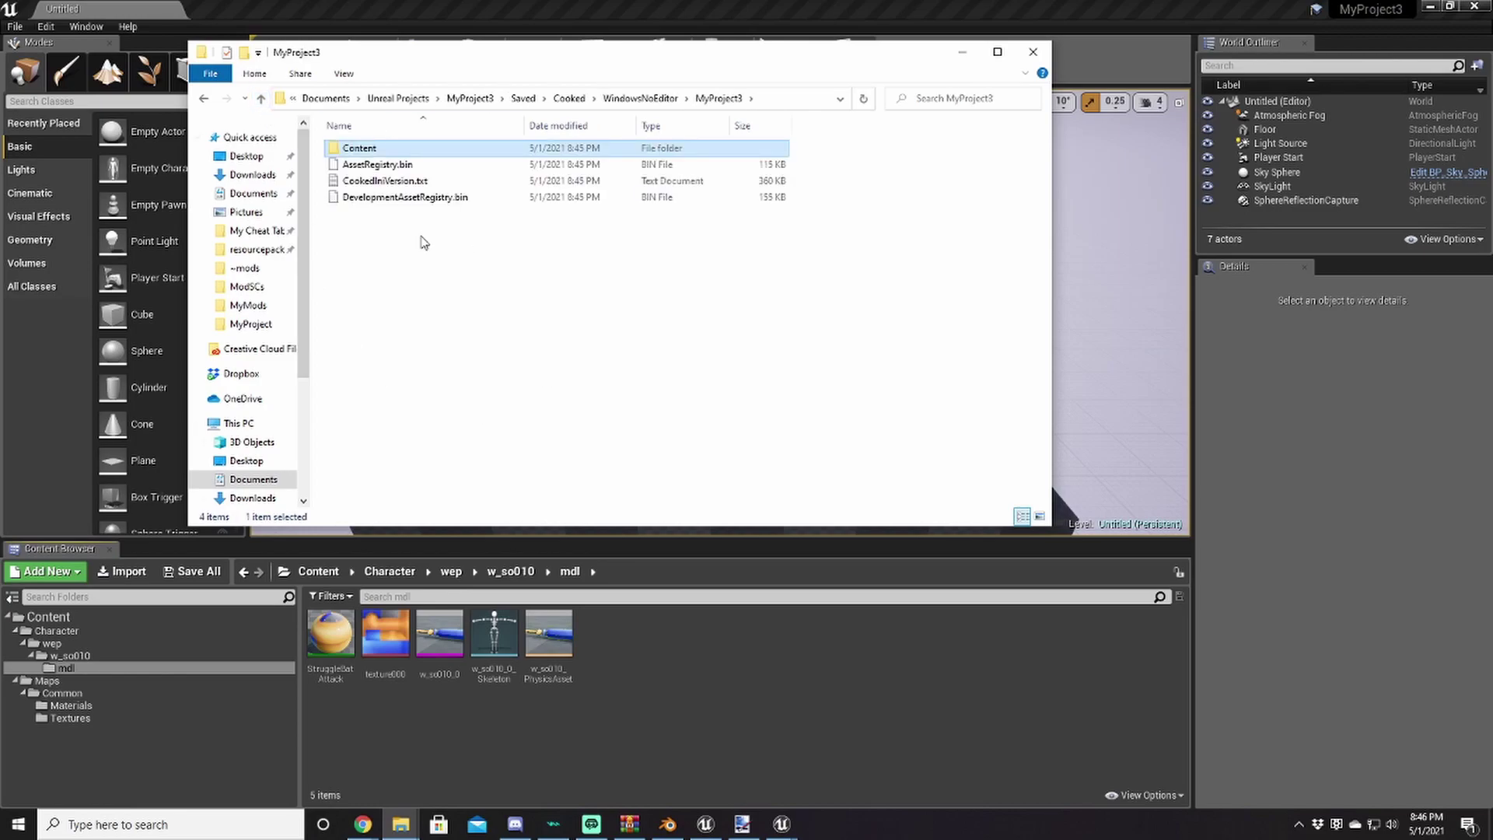
pyautogui.rightClick(384, 240)
pyautogui.moveTo(484, 597)
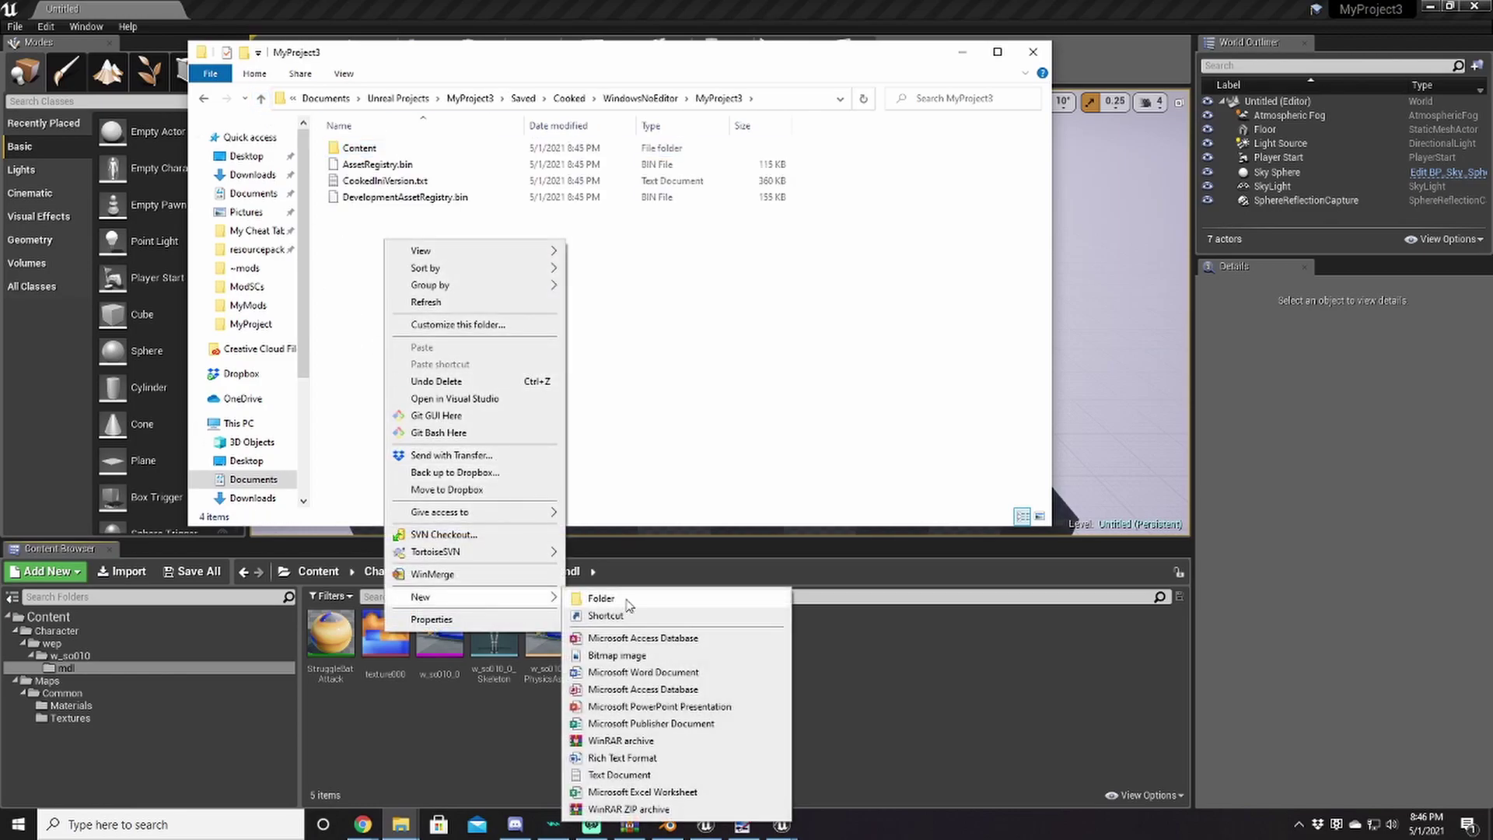
pyautogui.click(627, 603)
pyautogui.write('KINGDOM HEARTS II')
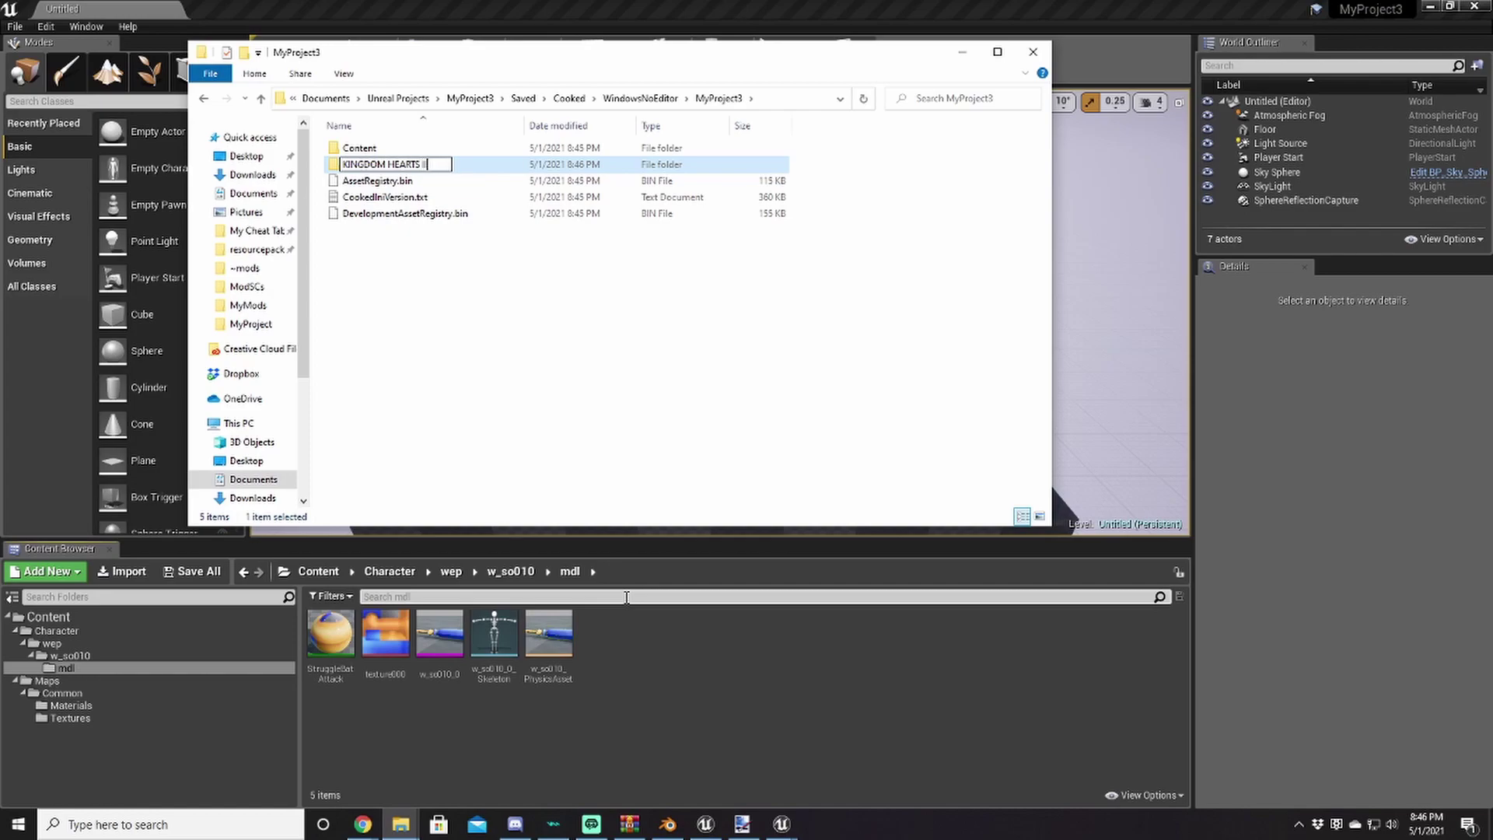
pyautogui.write('I')
pyautogui.press('Return')
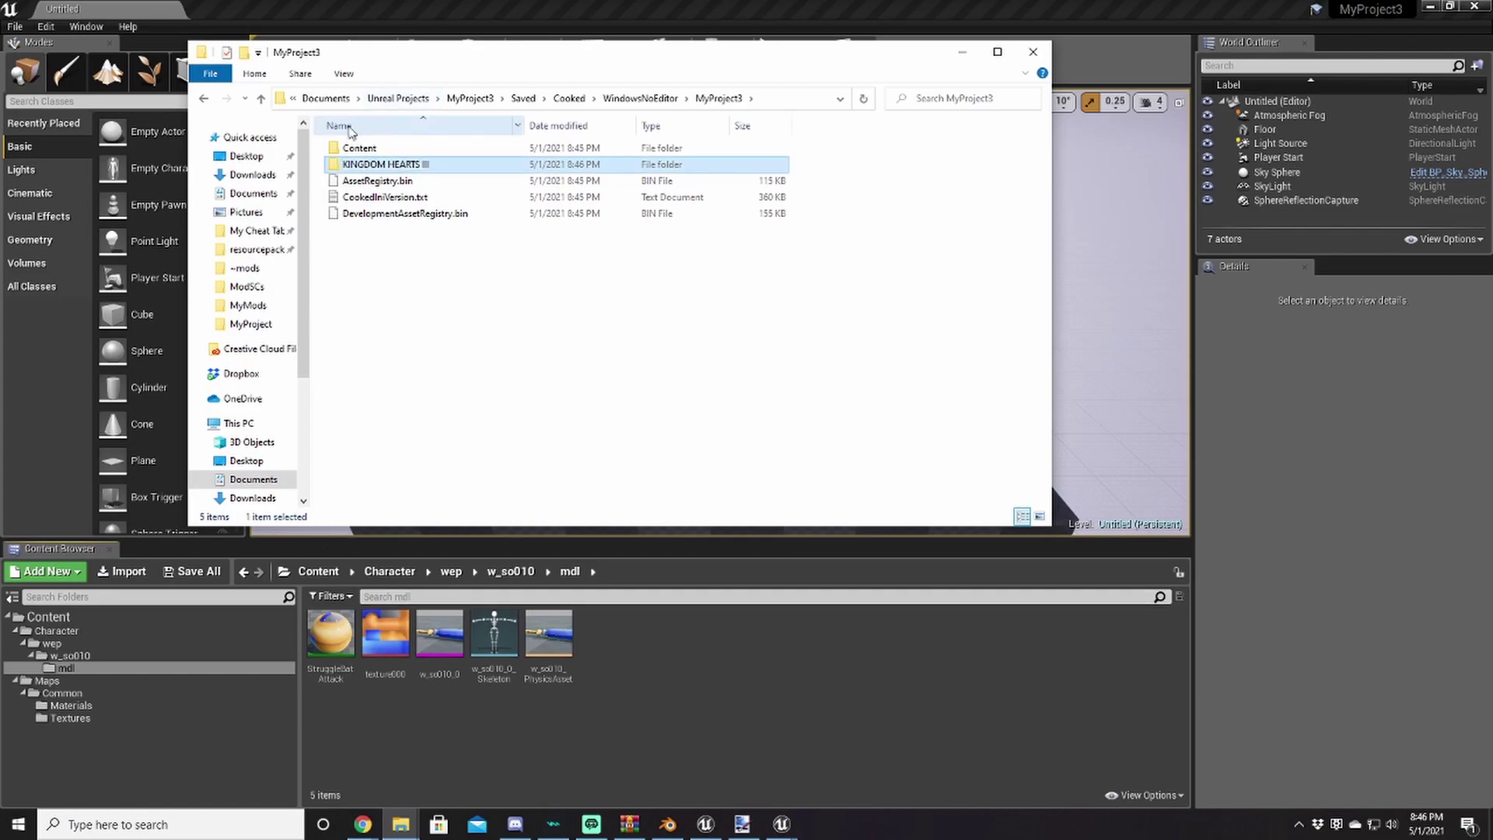
pyautogui.click(370, 149)
pyautogui.moveTo(371, 149); pyautogui.dragTo(371, 165)
# Create a folder named pakchunk99-Struggle_Bat in the cooked MyProject3 folder, and move the KINGDOM HEARTS III folder into it
pyautogui.rightClick(416, 294)
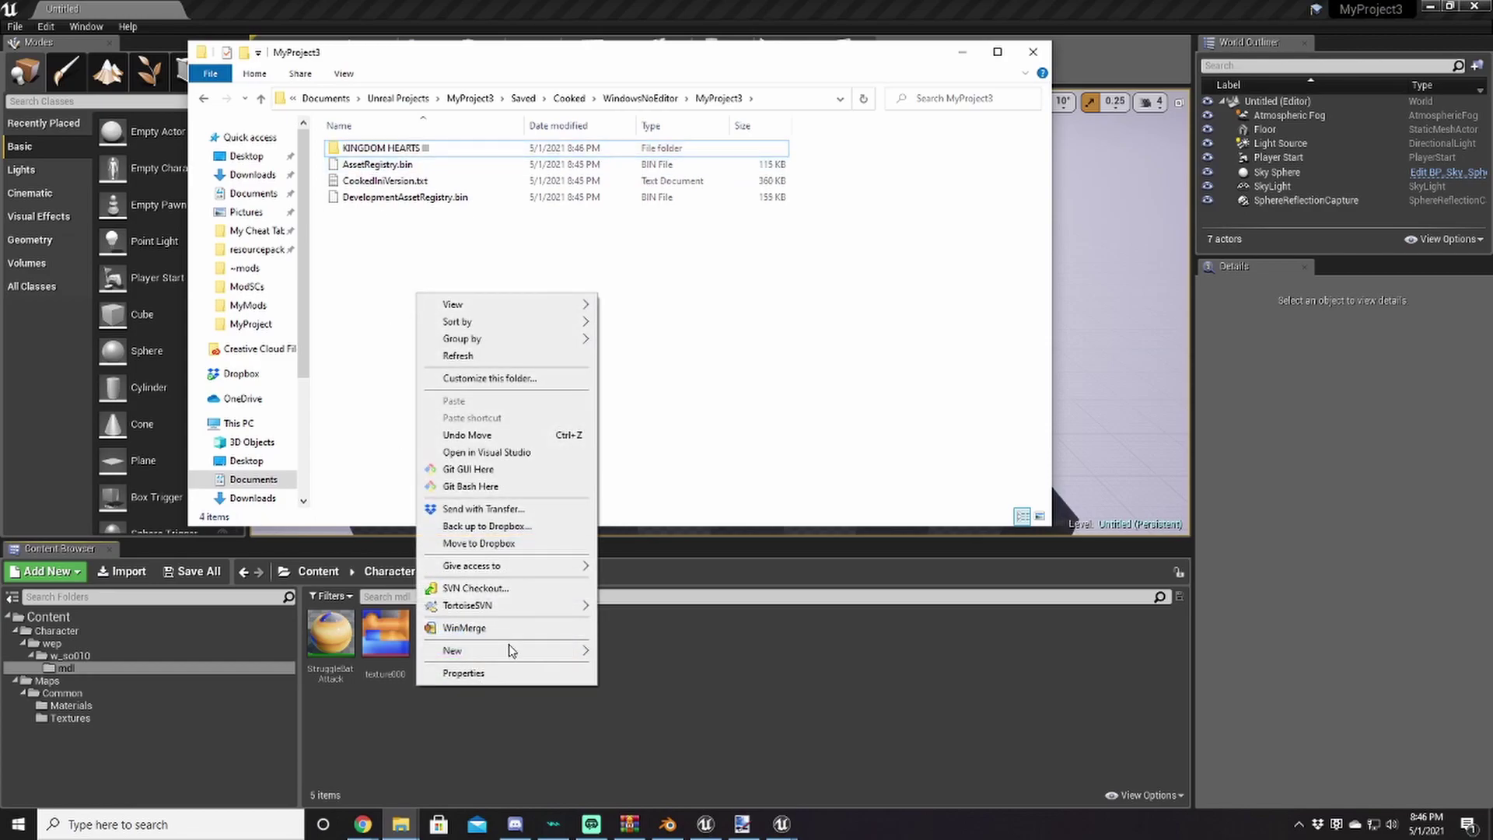
pyautogui.moveTo(505, 650)
pyautogui.click(661, 440)
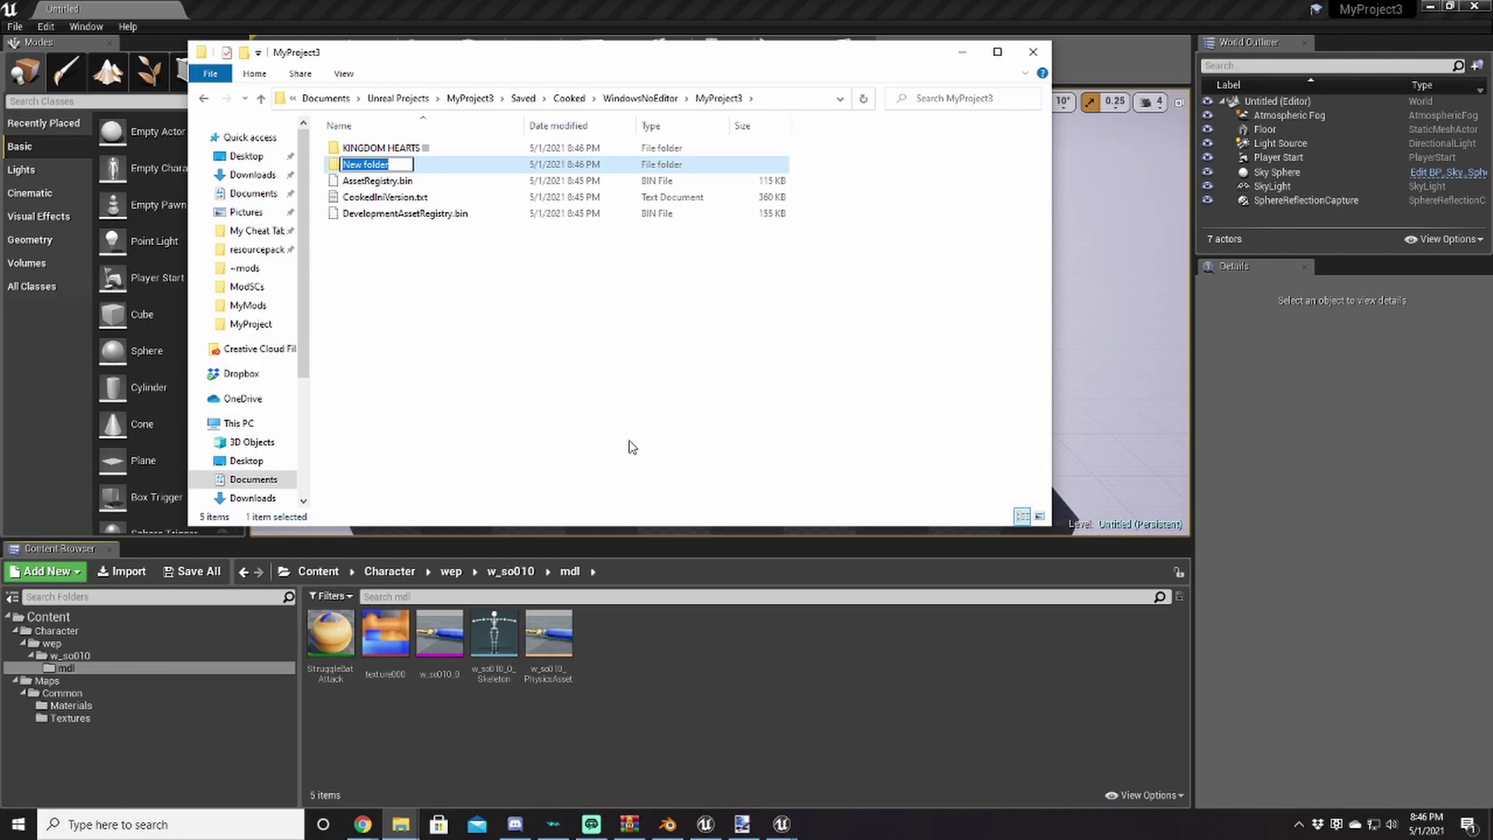
pyautogui.write('pakchun')
pyautogui.write('k00-')
pyautogui.write('Struggle')
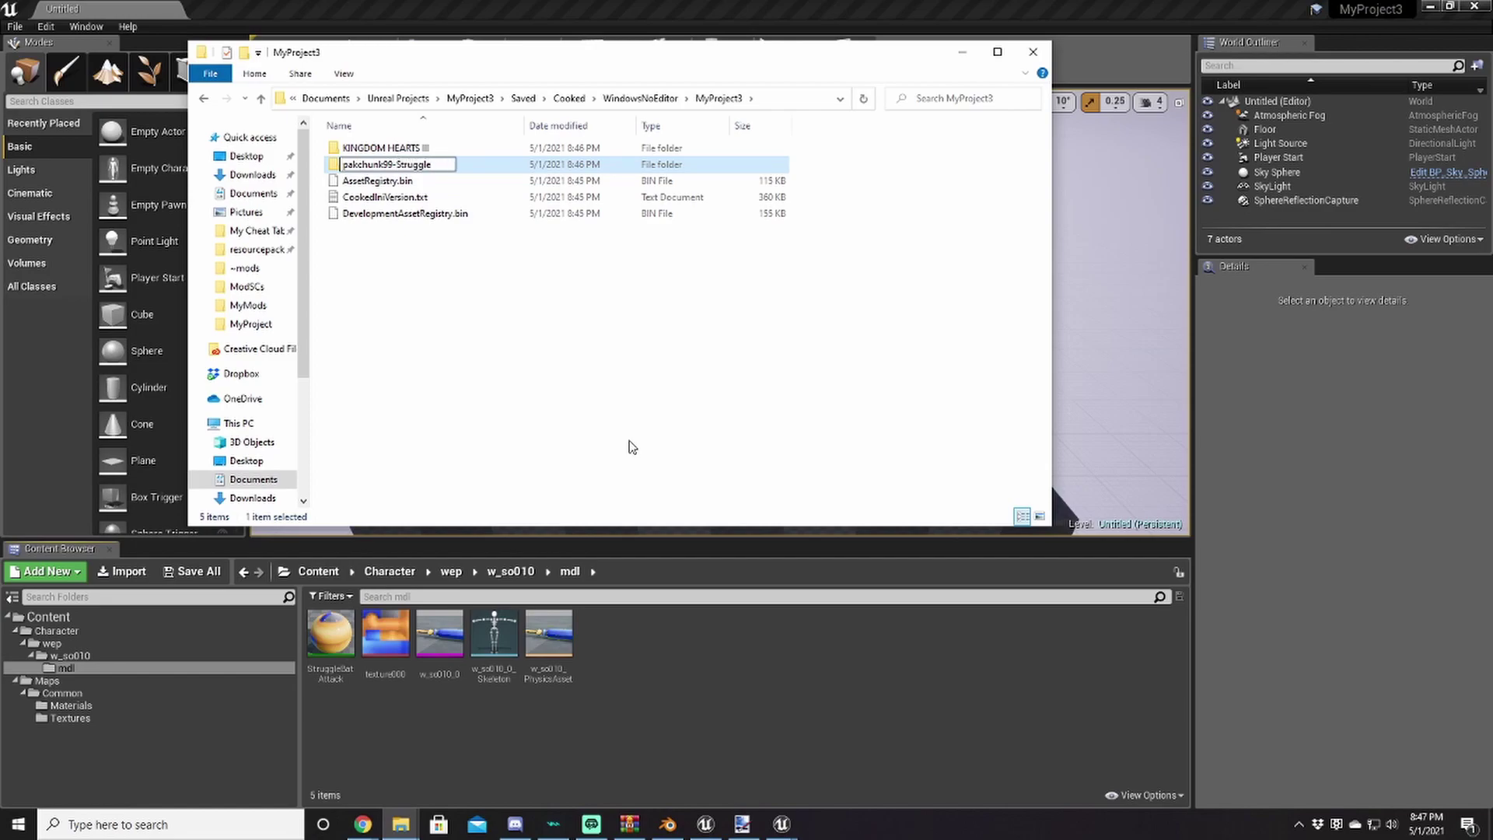
pyautogui.write('_Bat')
pyautogui.press('Return')
pyautogui.click(404, 148)
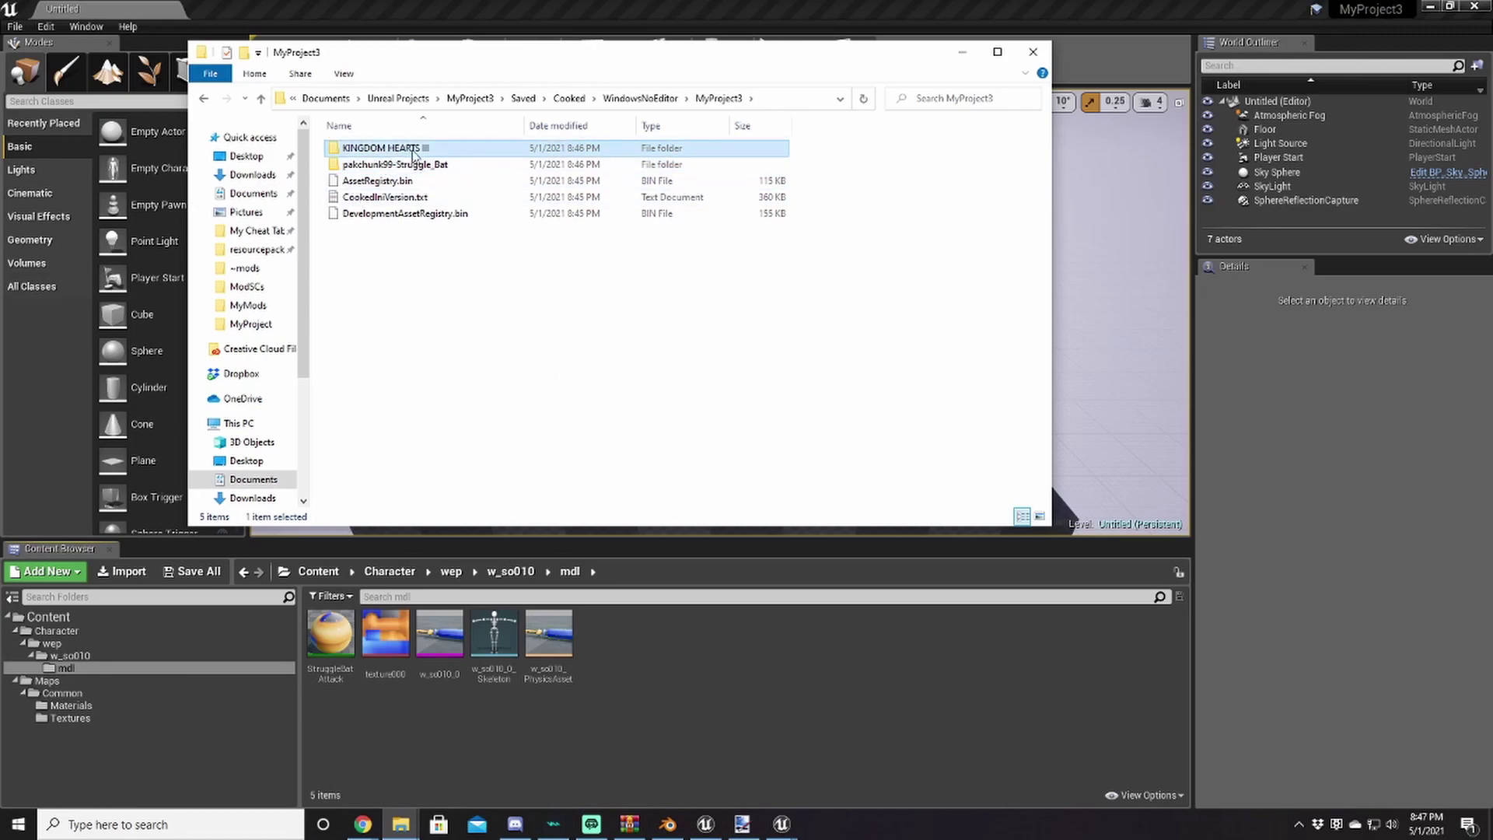
pyautogui.moveTo(409, 146)
pyautogui.mouseDown()
pyautogui.moveTo(403, 100)
pyautogui.moveTo(399, 166)
pyautogui.mouseUp()
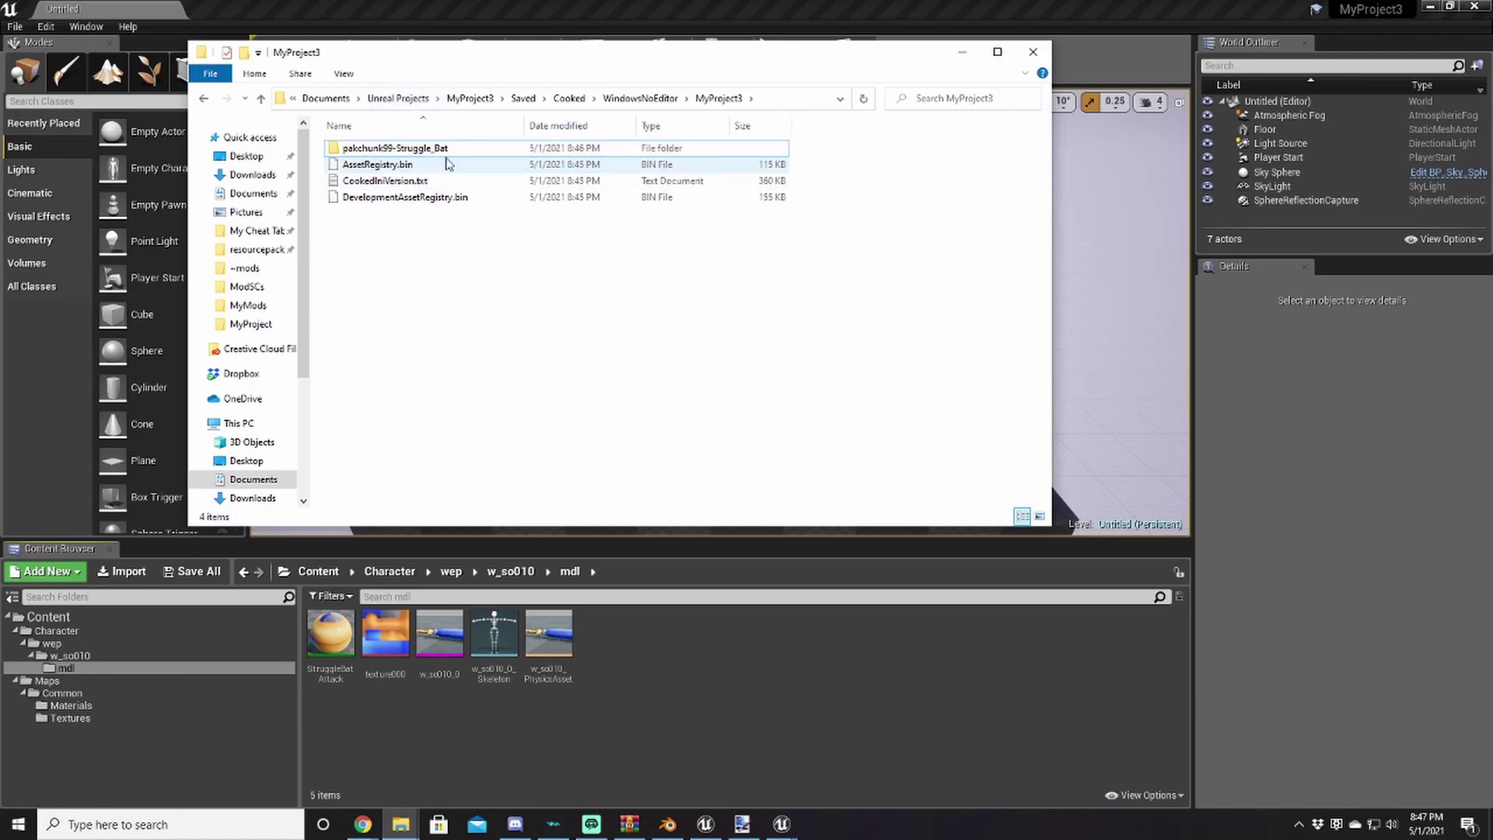
# Check the nested folder structure inside pakchunk99-Struggle_Bat, and return to the cooked MyProject3 folder
pyautogui.moveTo(482, 67); pyautogui.dragTo(939, 133)
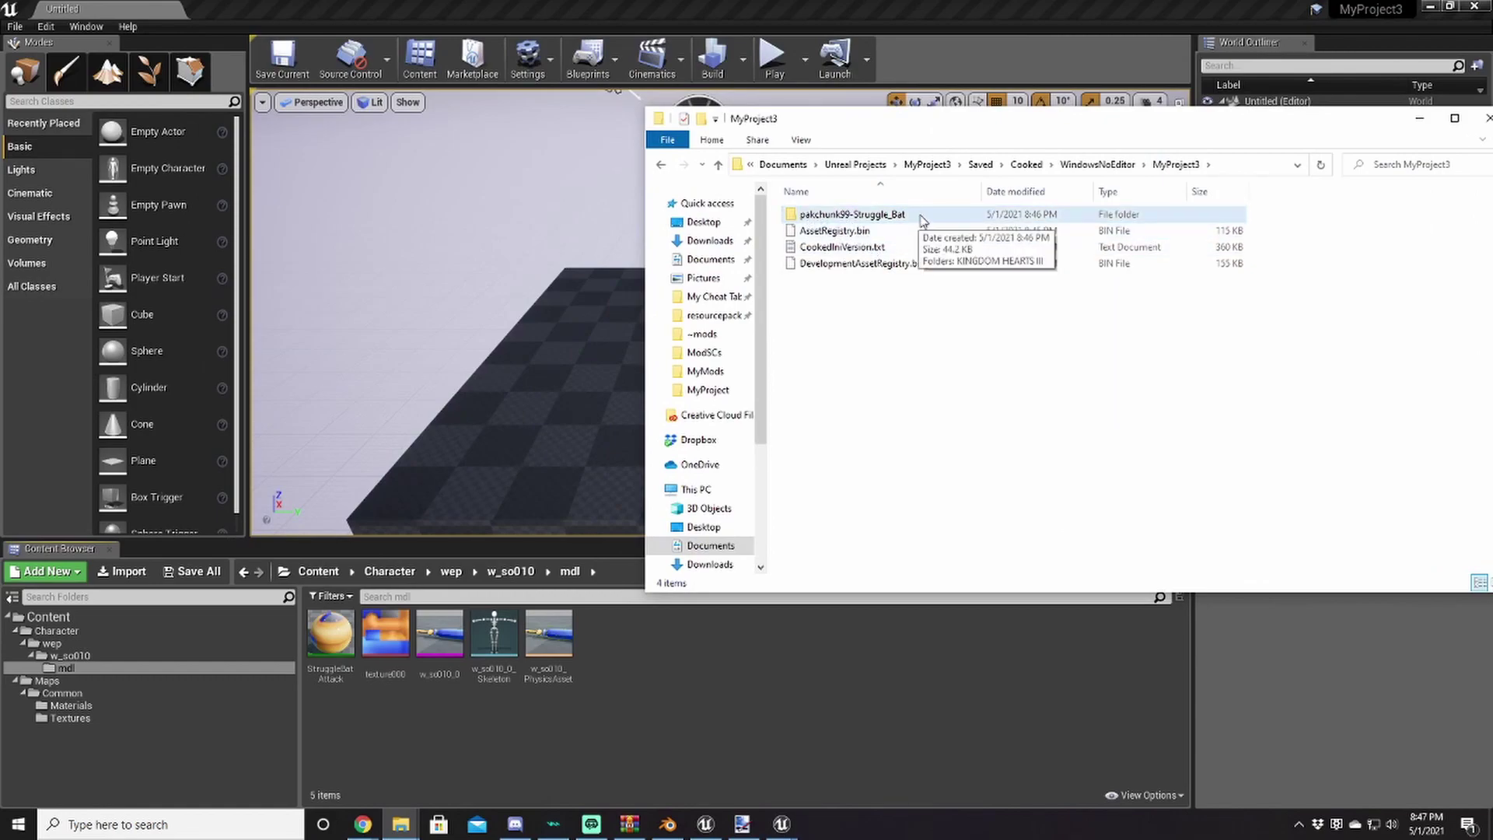
pyautogui.doubleClick(854, 216)
pyautogui.doubleClick(837, 216)
pyautogui.doubleClick(844, 217)
pyautogui.click(719, 165)
pyautogui.click(719, 165)
pyautogui.click(720, 165)
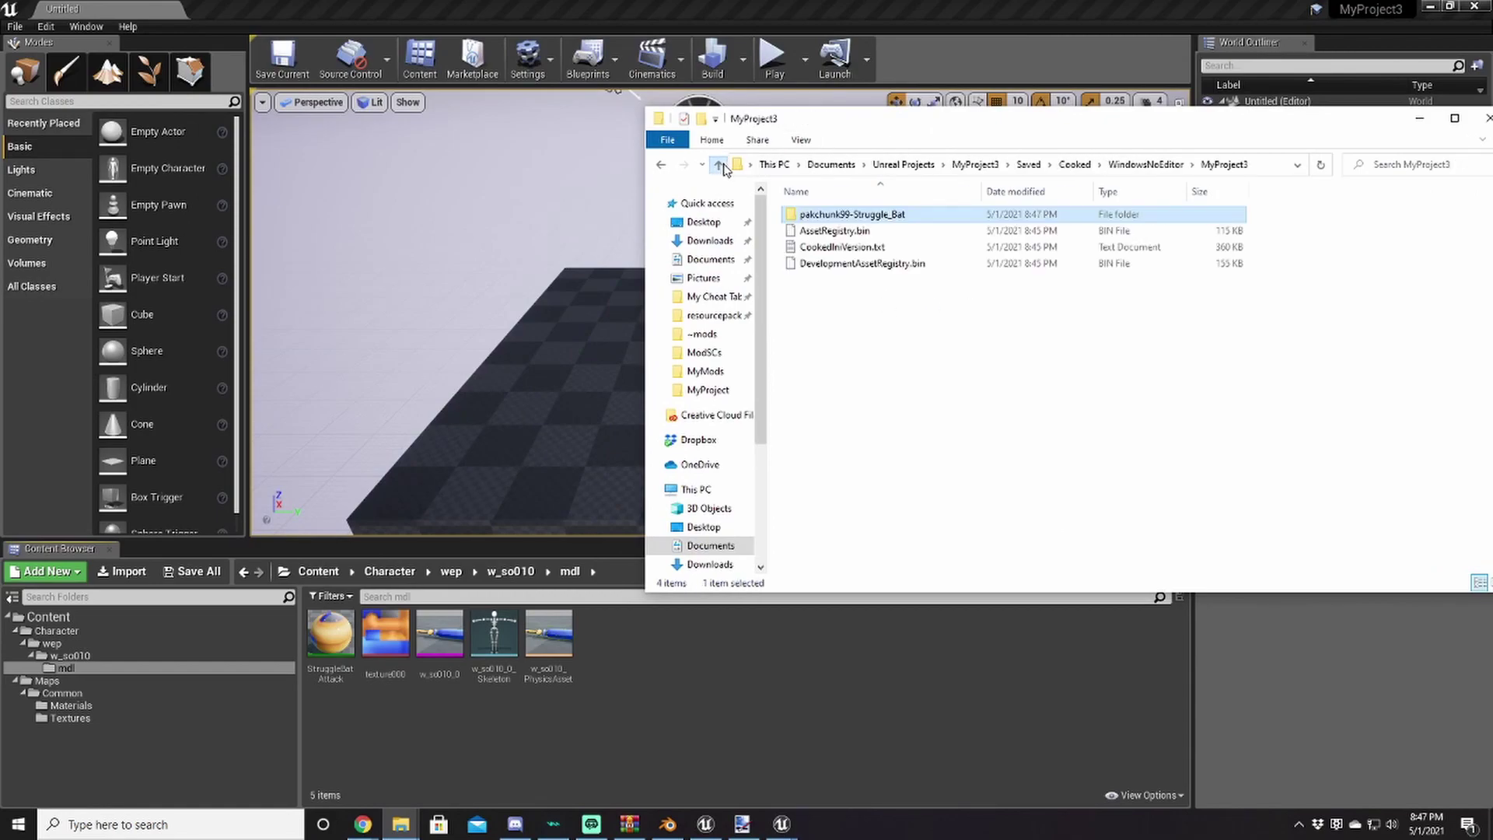
# Pack the pakchunk99-Struggle_Bat folder into a .pak file with Create-Pak.bat from the _UnrealPak folder
pyautogui.moveTo(400, 828)
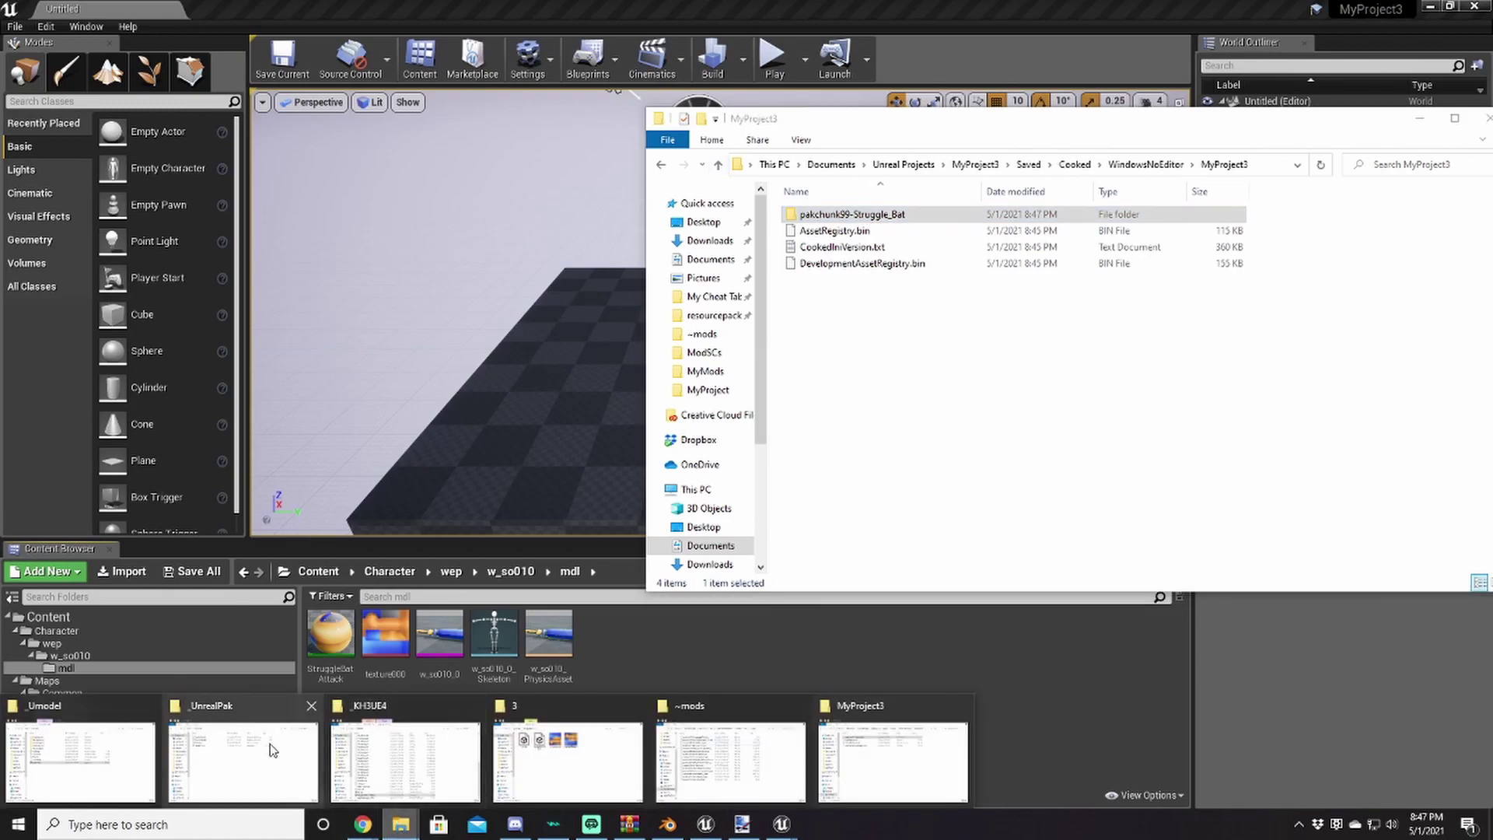
pyautogui.click(273, 746)
pyautogui.moveTo(381, 307); pyautogui.dragTo(309, 275)
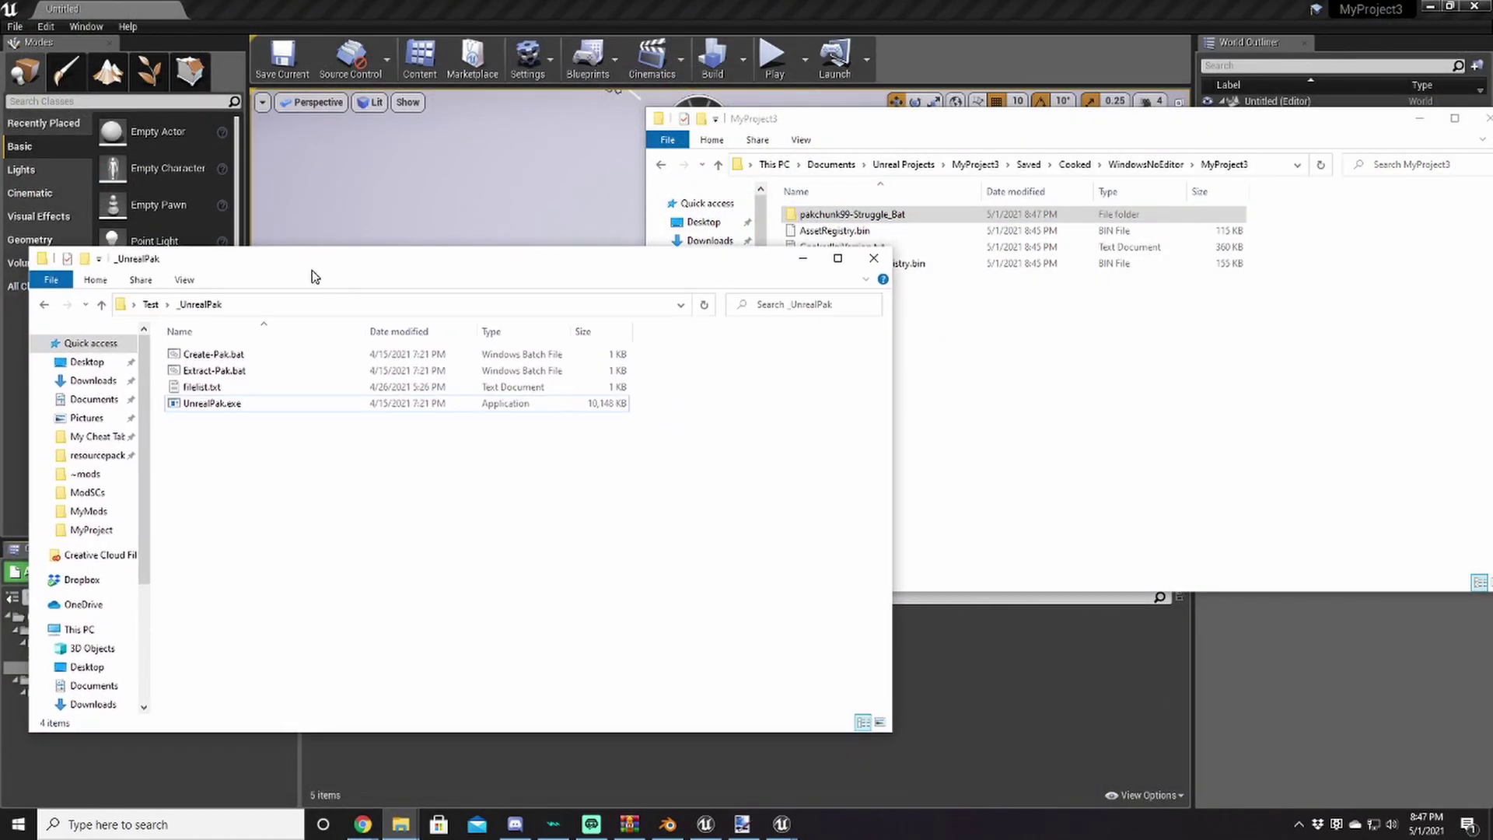
pyautogui.moveTo(876, 217); pyautogui.dragTo(219, 358)
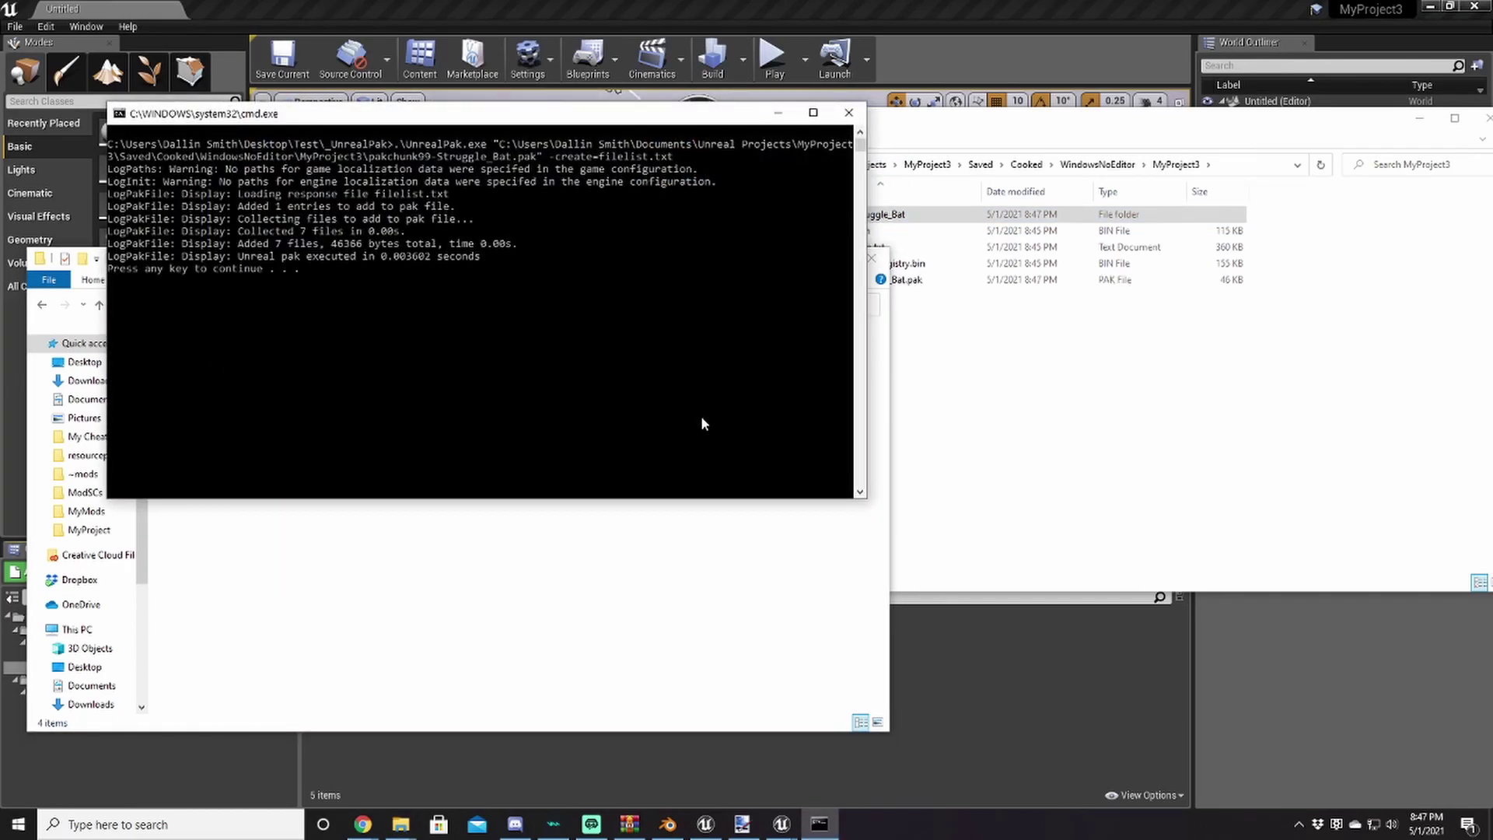
pyautogui.press('Return')
# Copy pakchunk99-Struggle_Bat.pak from the cooked MyProject3 folder into the game's ~mods folder
pyautogui.click(882, 284)
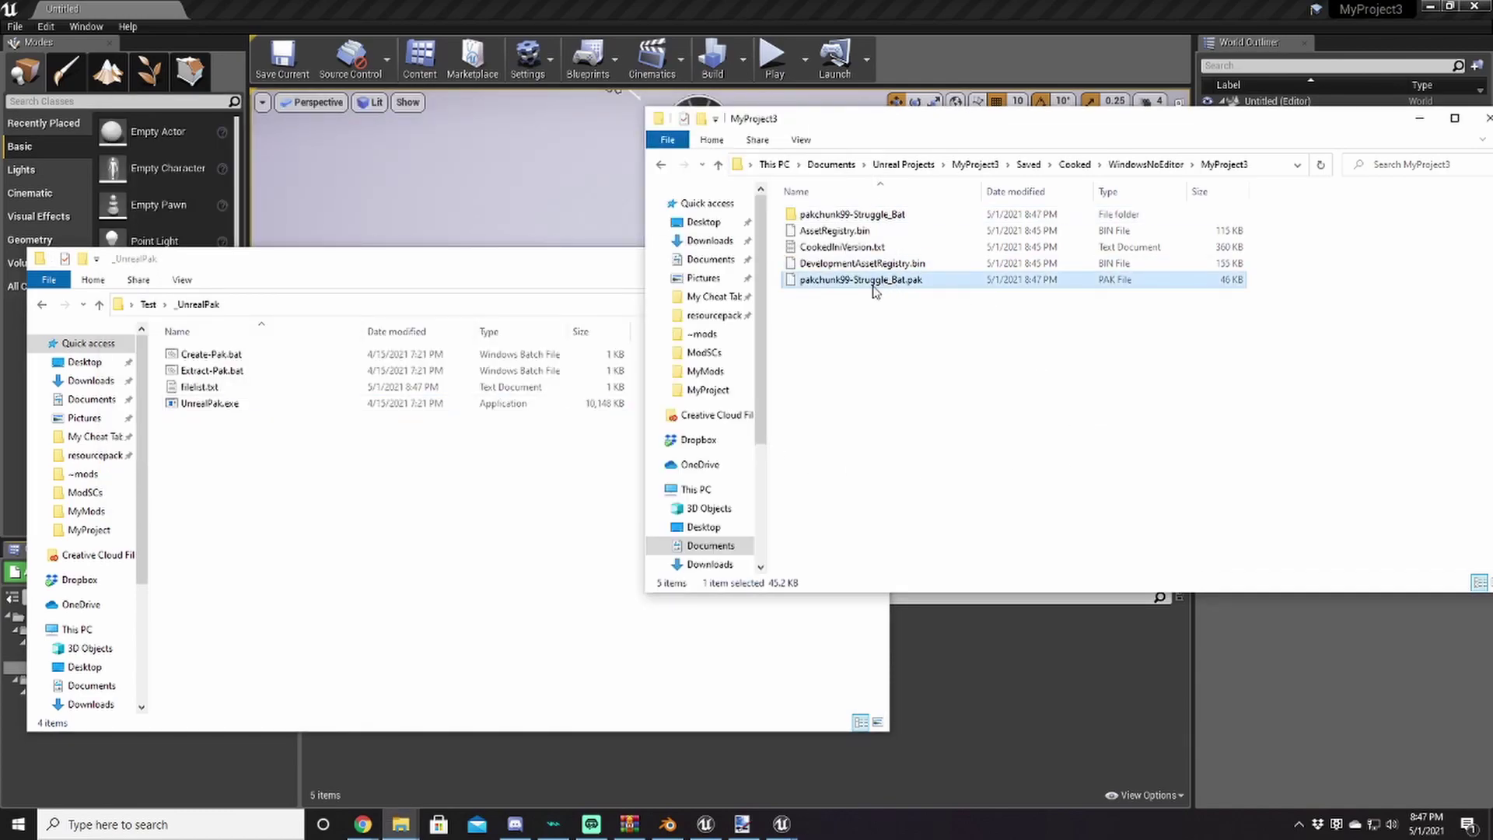
pyautogui.rightClick(837, 291)
pyautogui.click(869, 681)
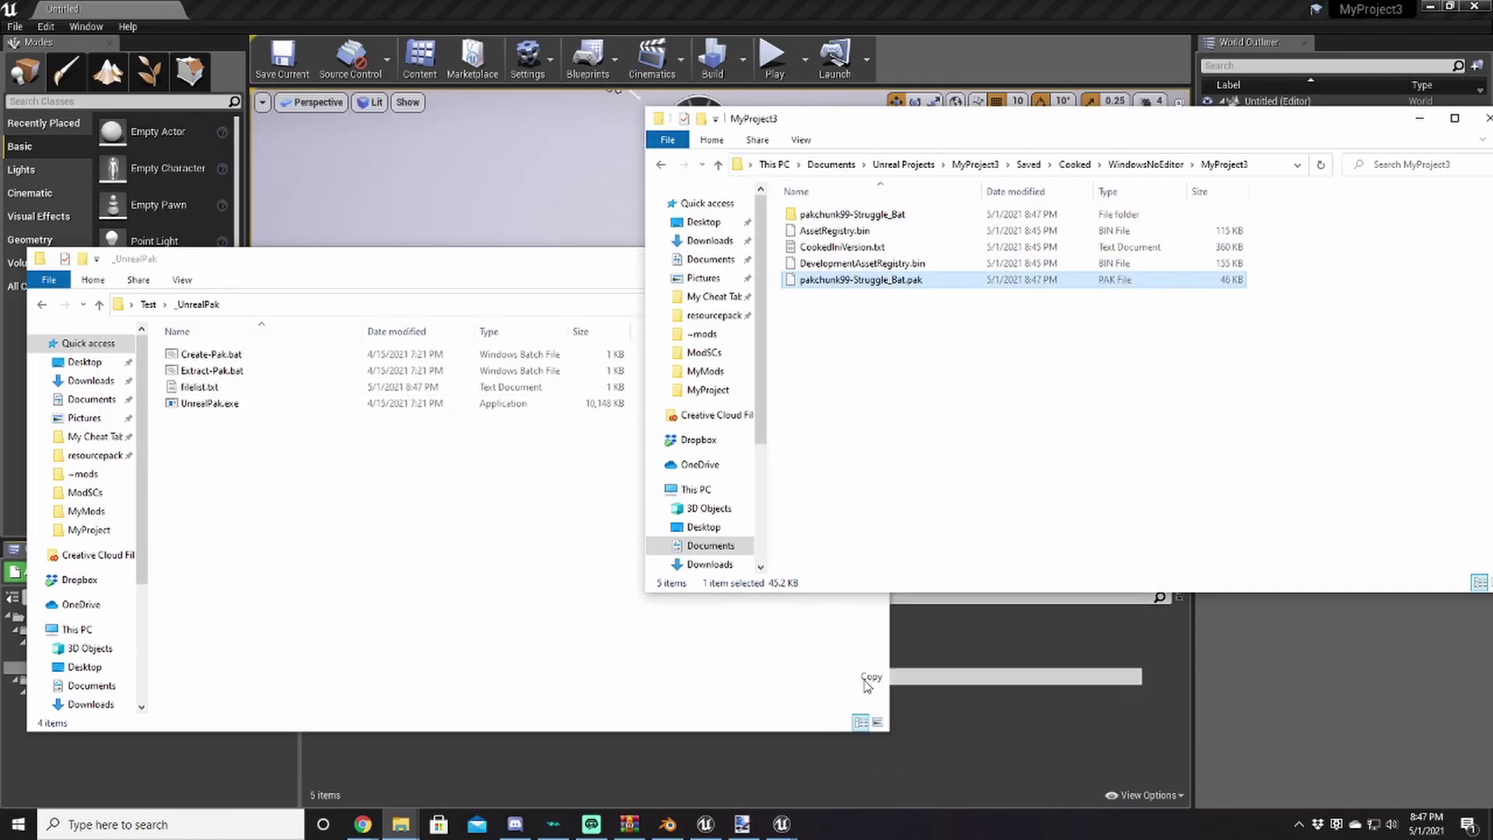
pyautogui.moveTo(400, 823)
pyautogui.moveTo(881, 751)
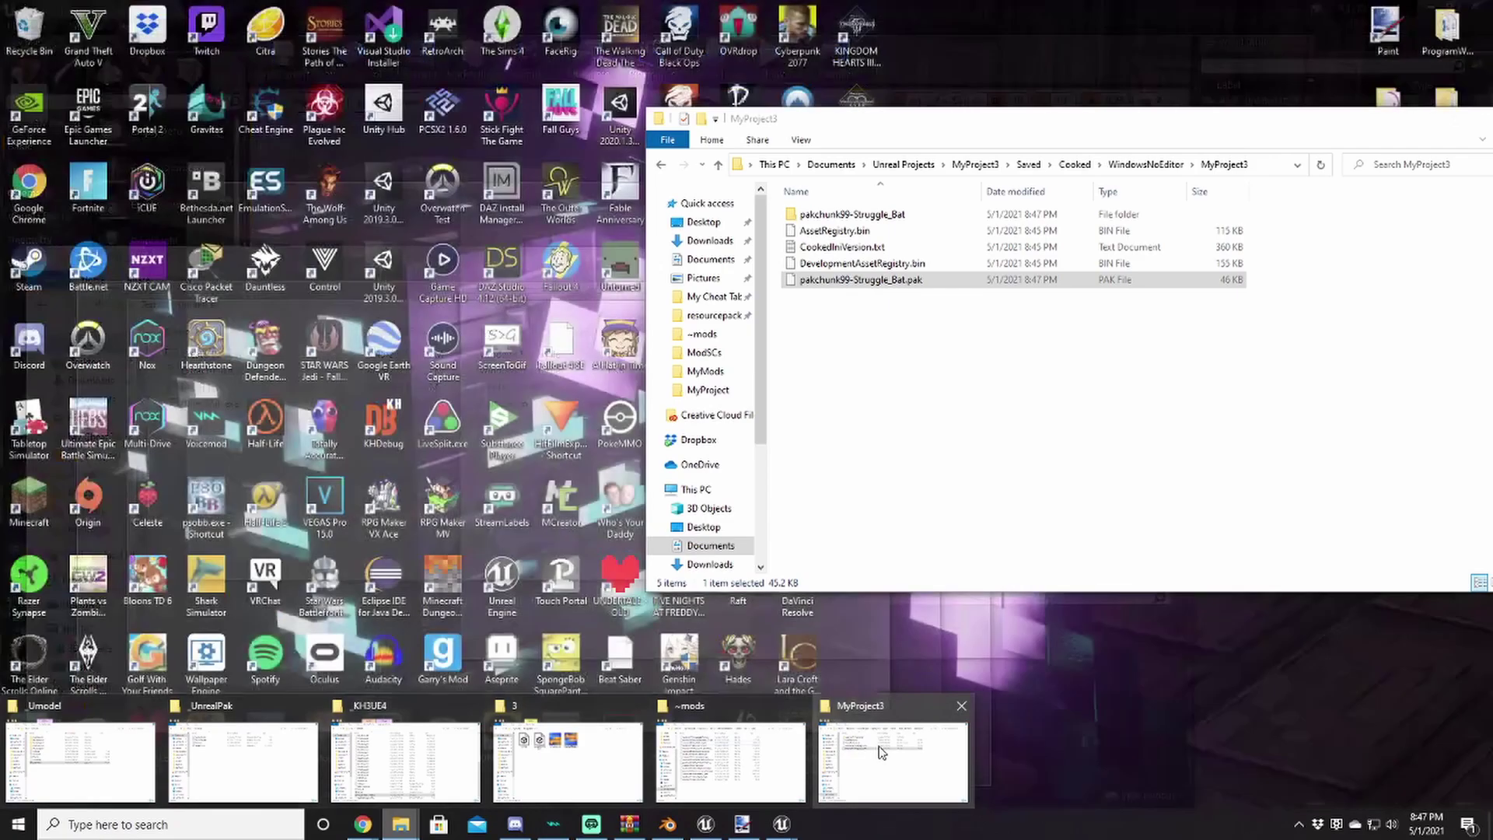
pyautogui.click(690, 749)
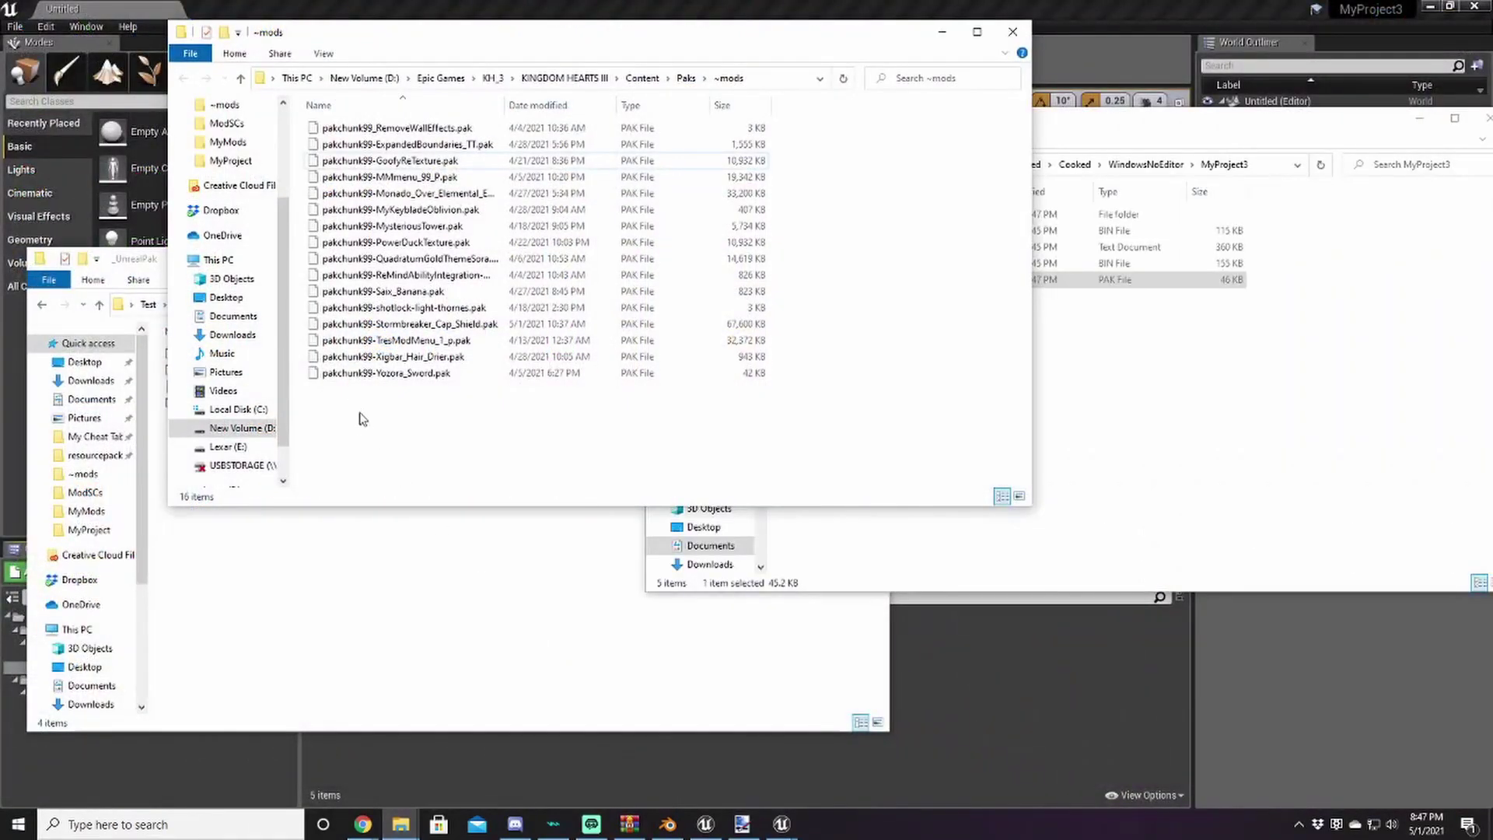
pyautogui.rightClick(362, 417)
pyautogui.click(404, 524)
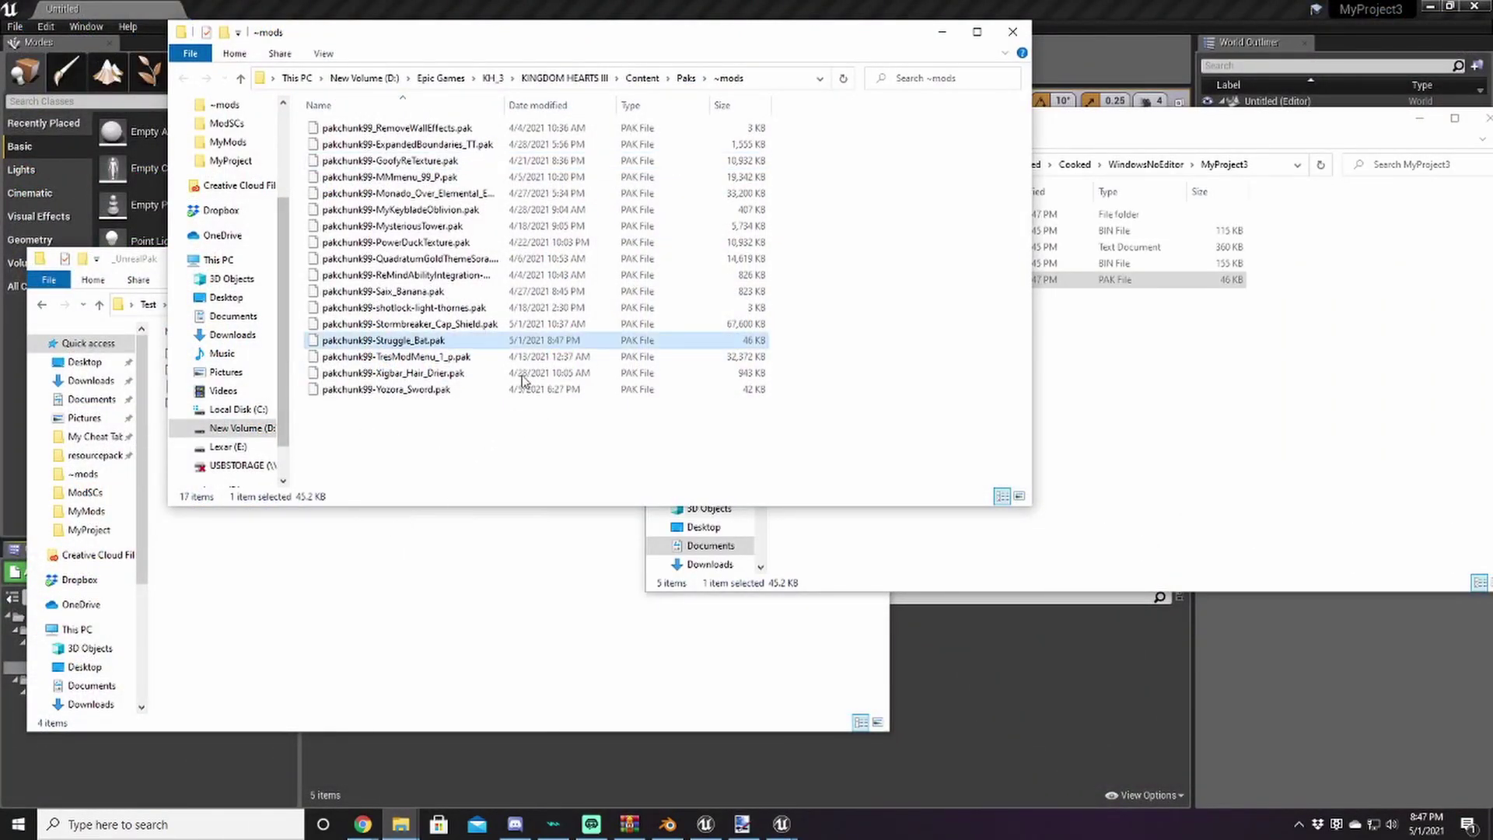
# Minimize the ~mods folder and the other open program windows, and launch Kingdom Hearts III from the desktop
pyautogui.click(941, 32)
pyautogui.click(1431, 7)
pyautogui.click(1403, 11)
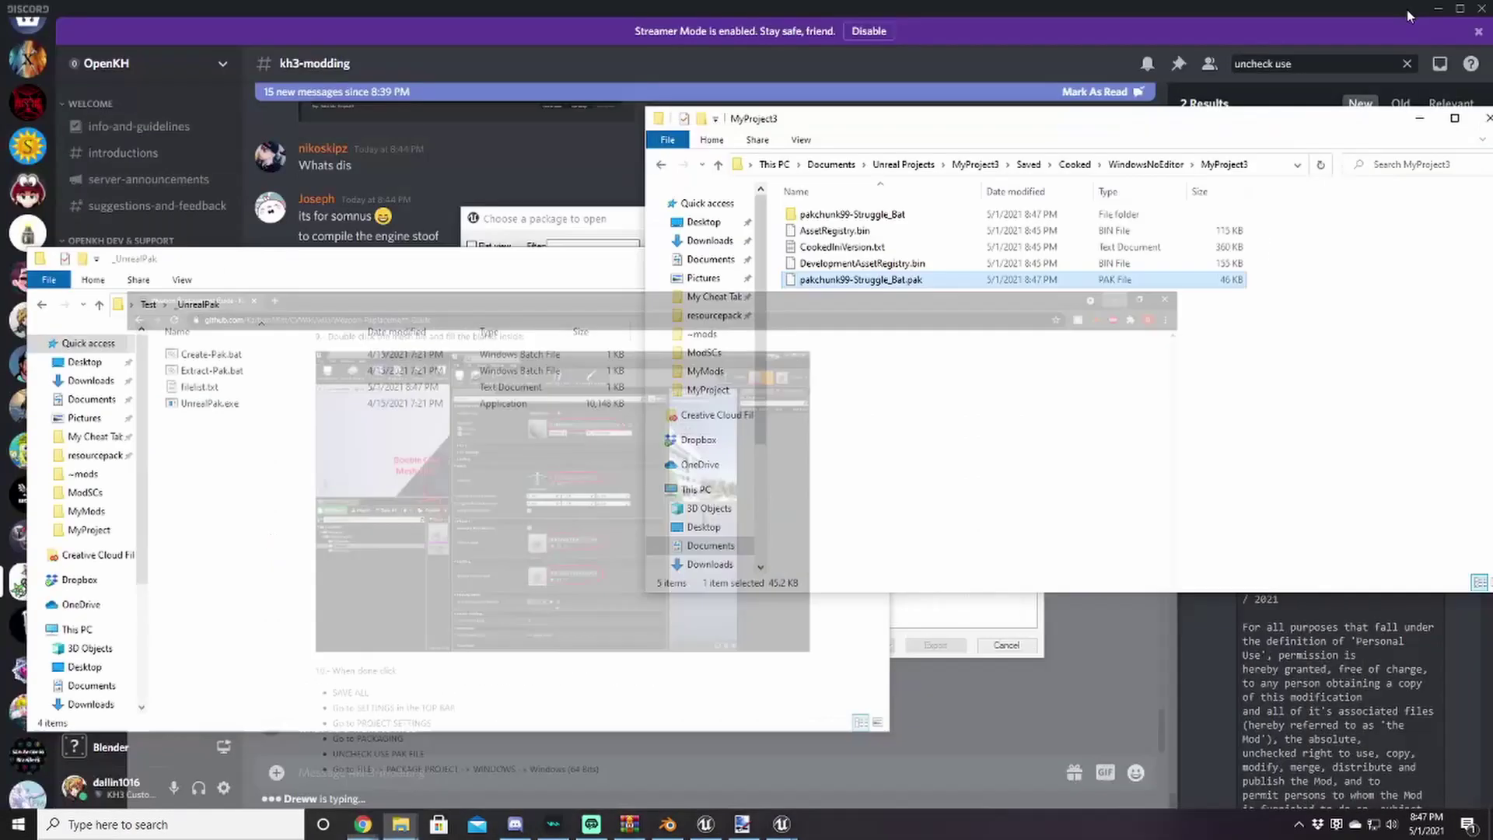
pyautogui.click(1436, 9)
pyautogui.click(1413, 10)
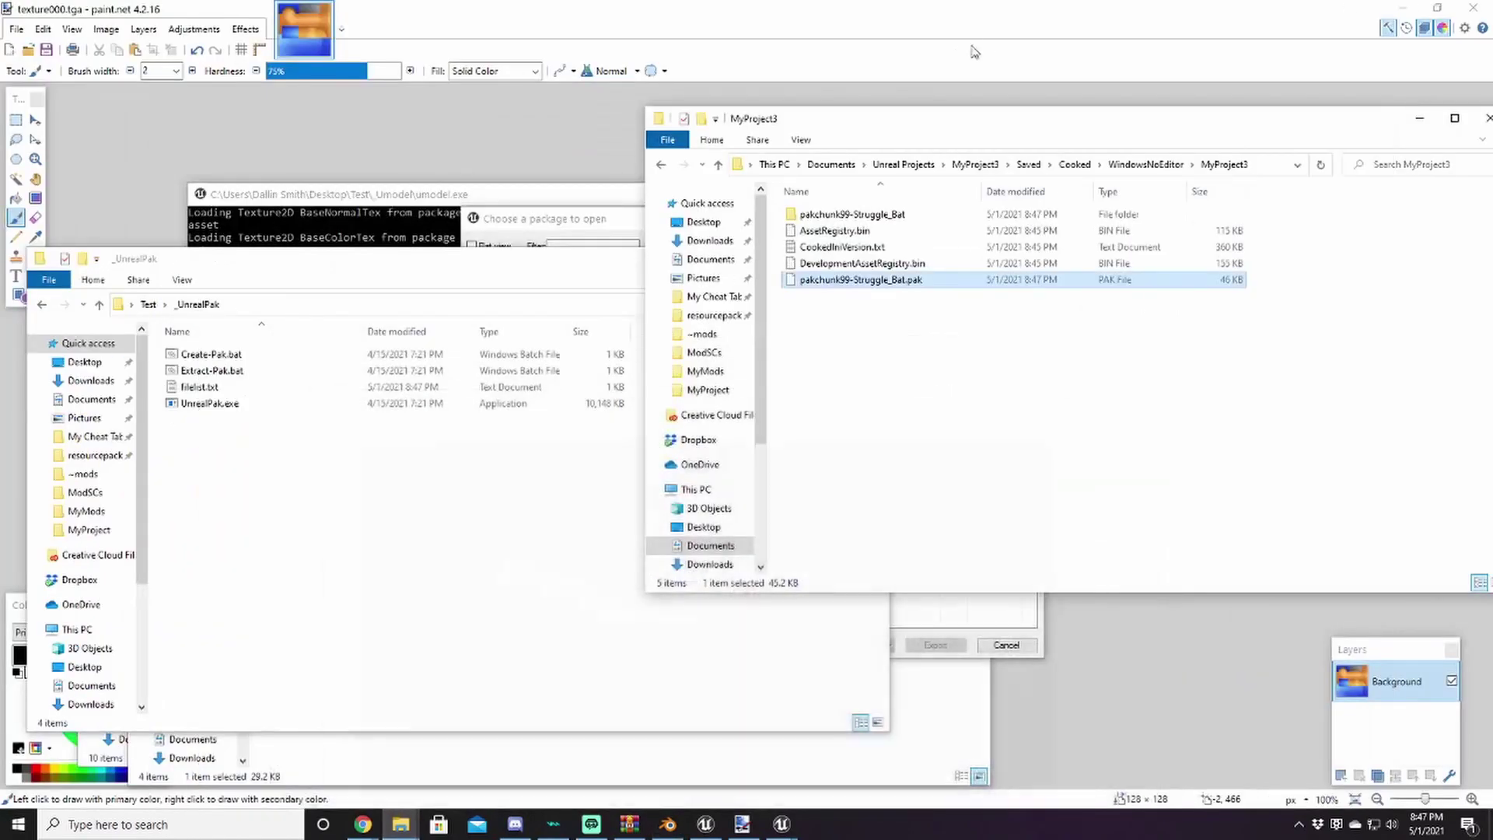
pyautogui.click(877, 10)
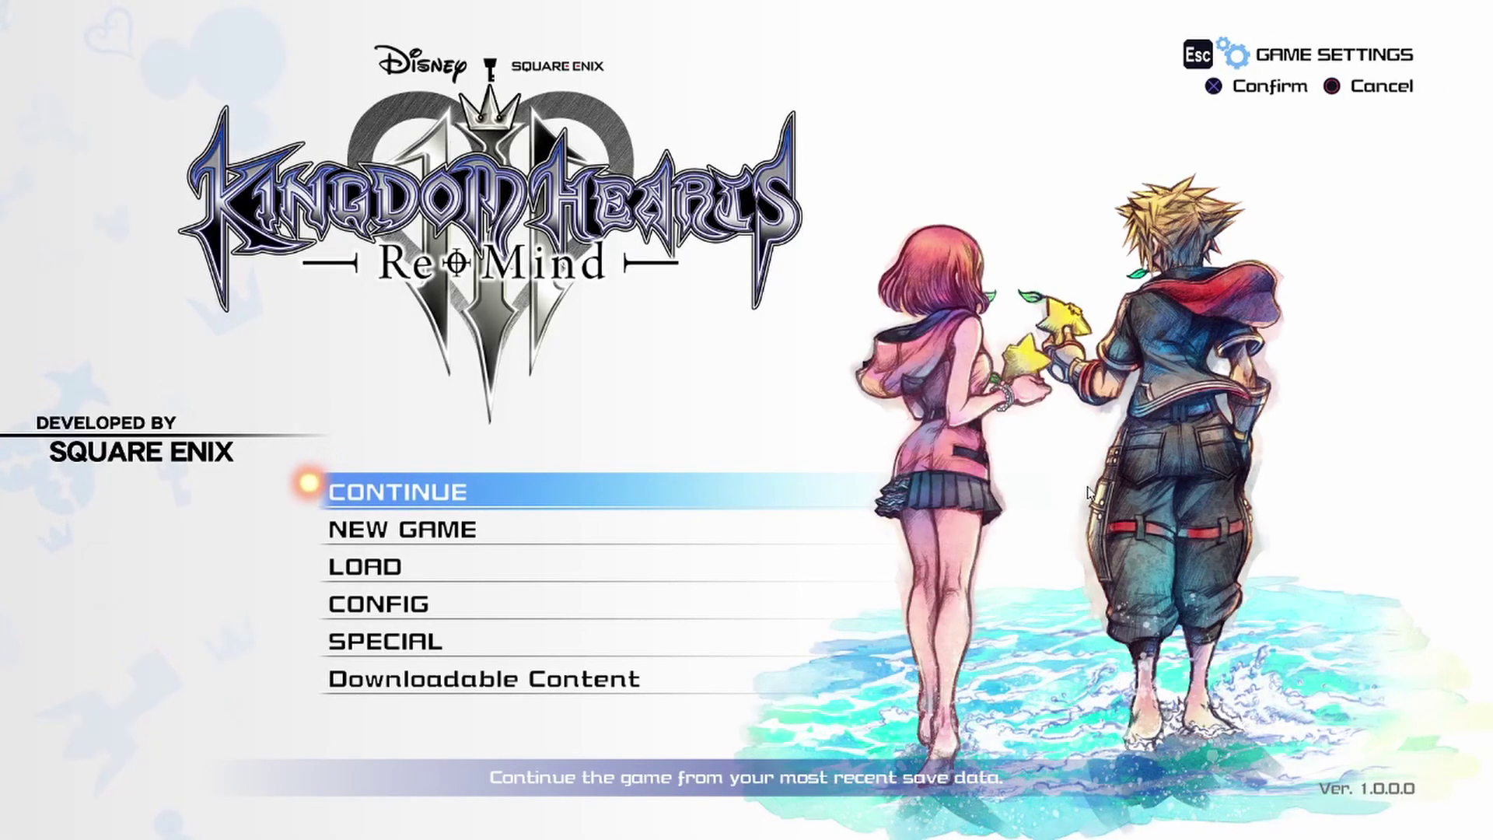
# Continue the game from the most recent save data and enter the loaded world
pyautogui.press('Down')
pyautogui.press('Up')
pyautogui.press('Return')
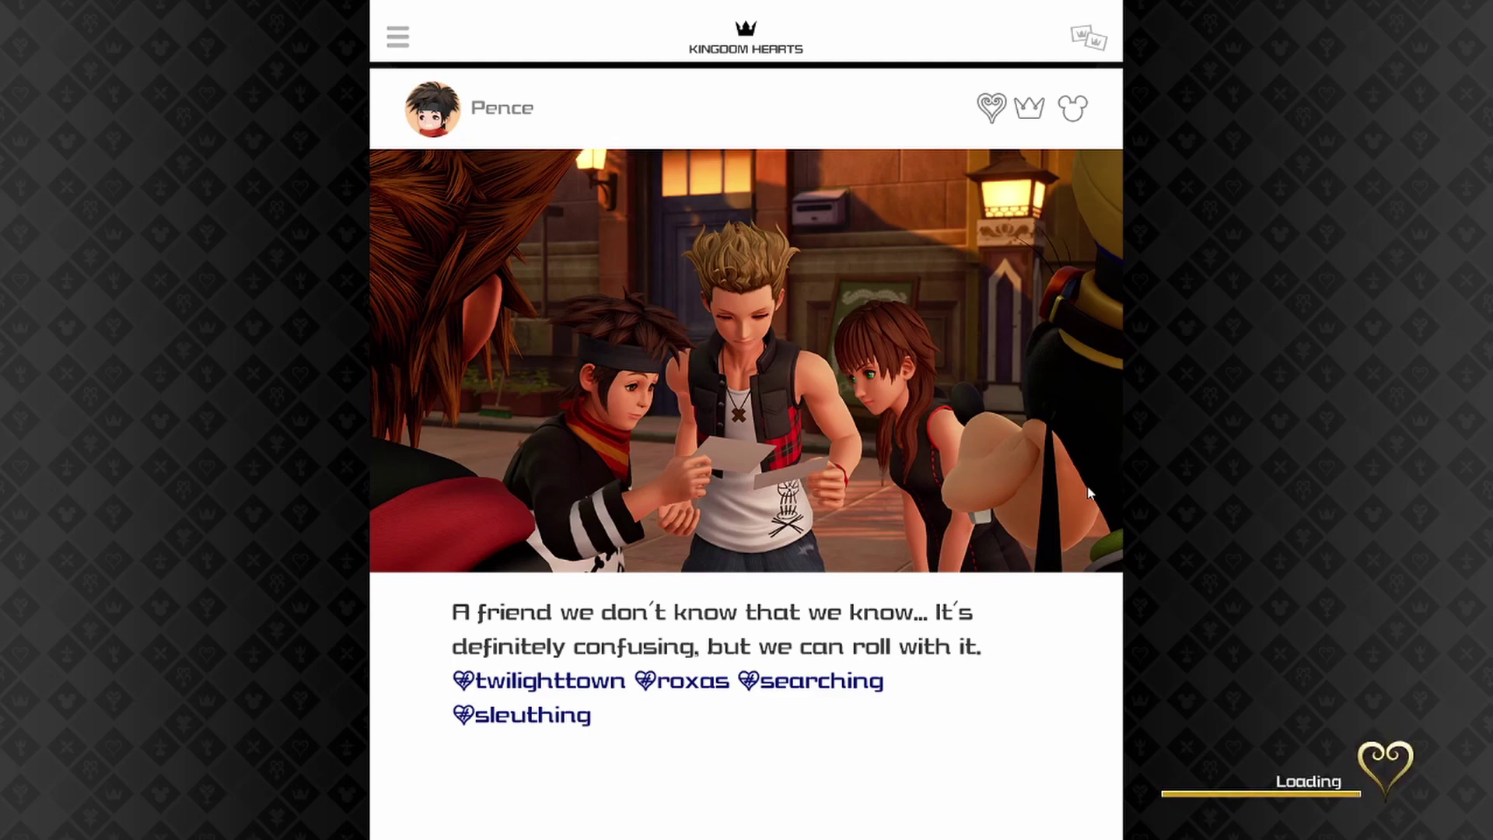
pyautogui.press('Return')
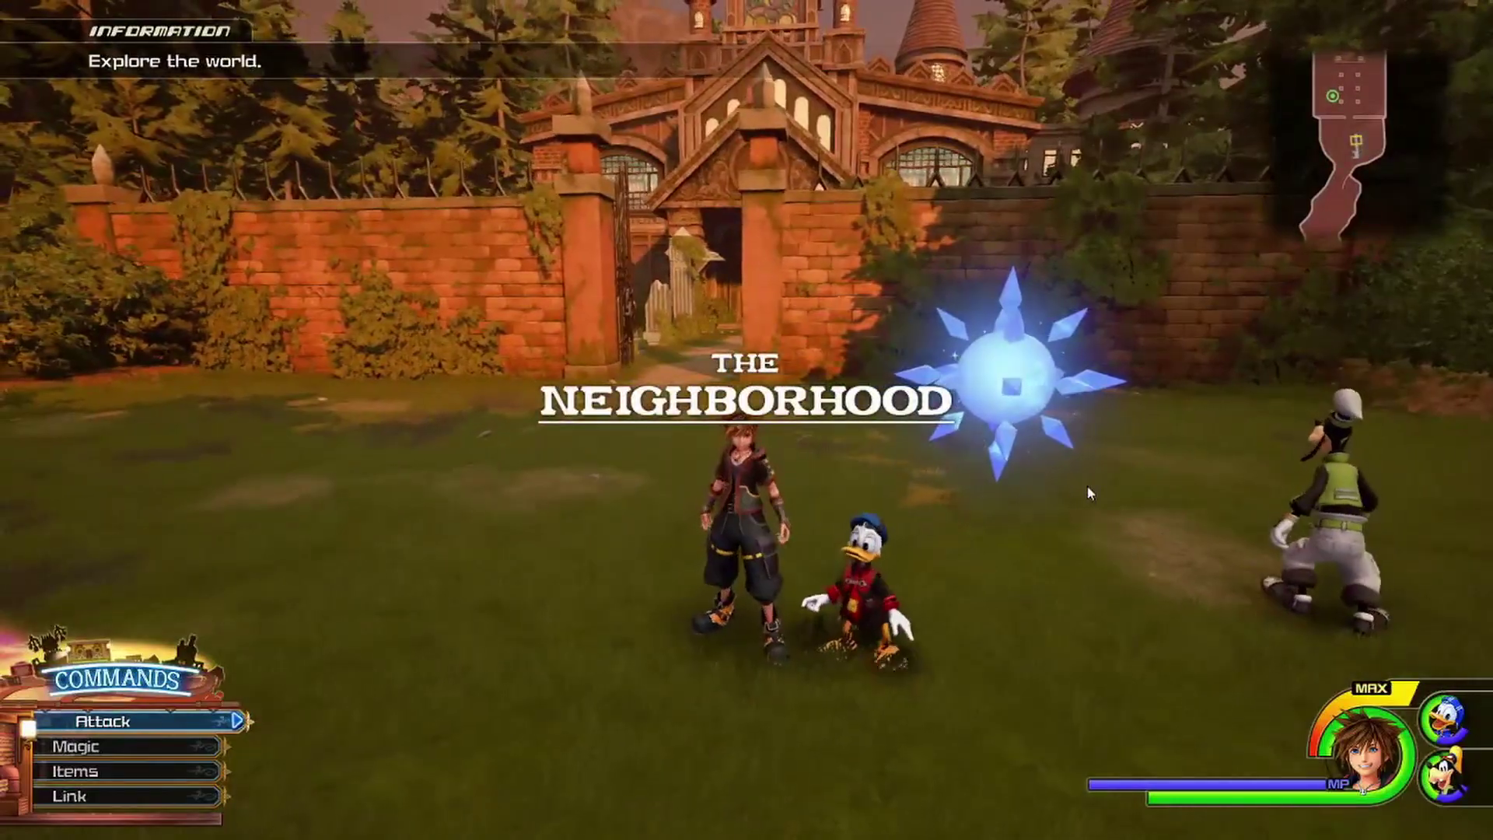
# Check Sora's equipment in the game menu and return to the field to test the weapon
pyautogui.press('Escape')
pyautogui.press('Return')
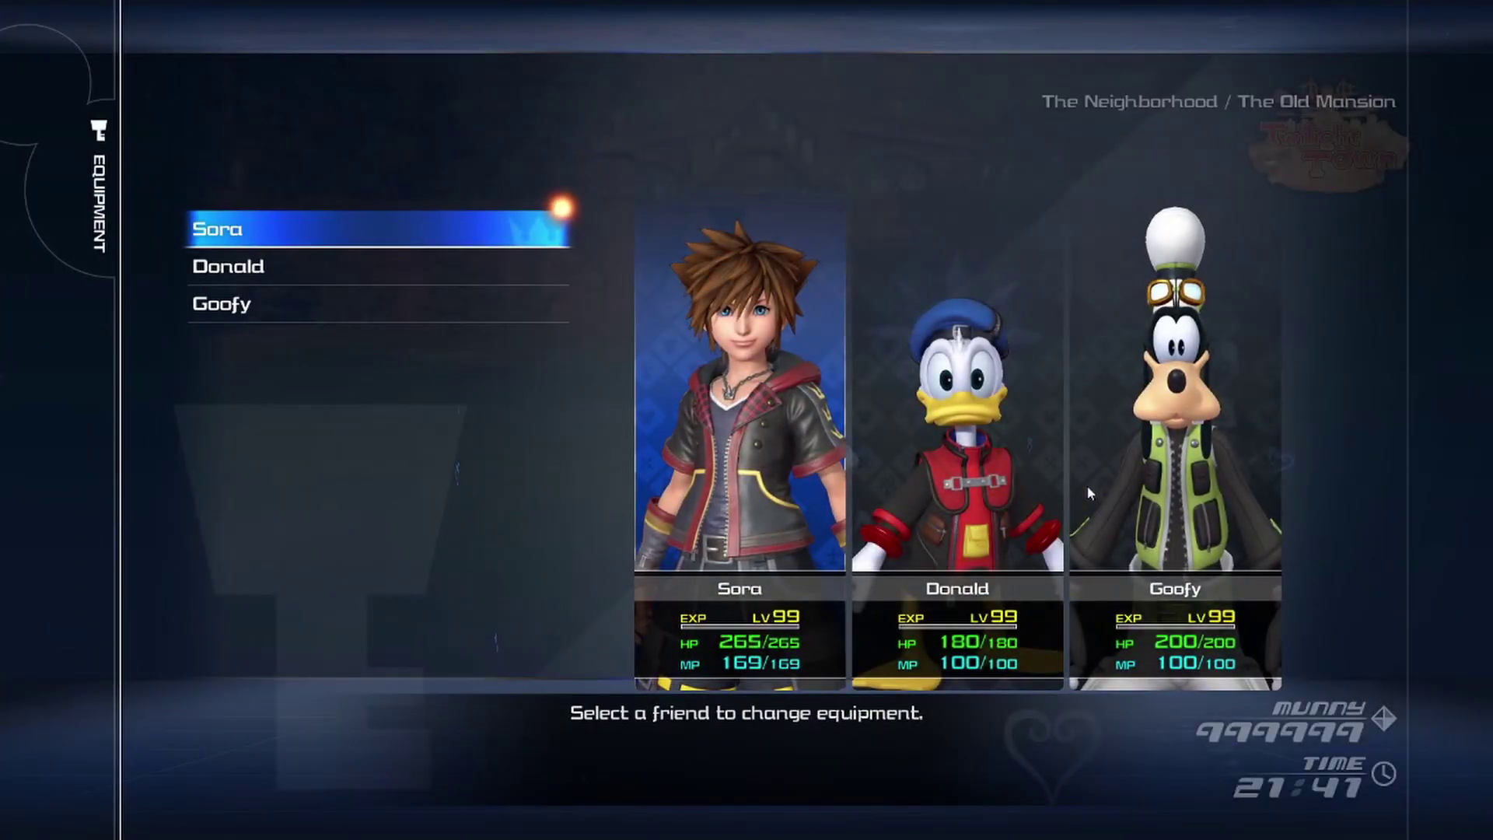
pyautogui.press('Return')
pyautogui.press('Escape')
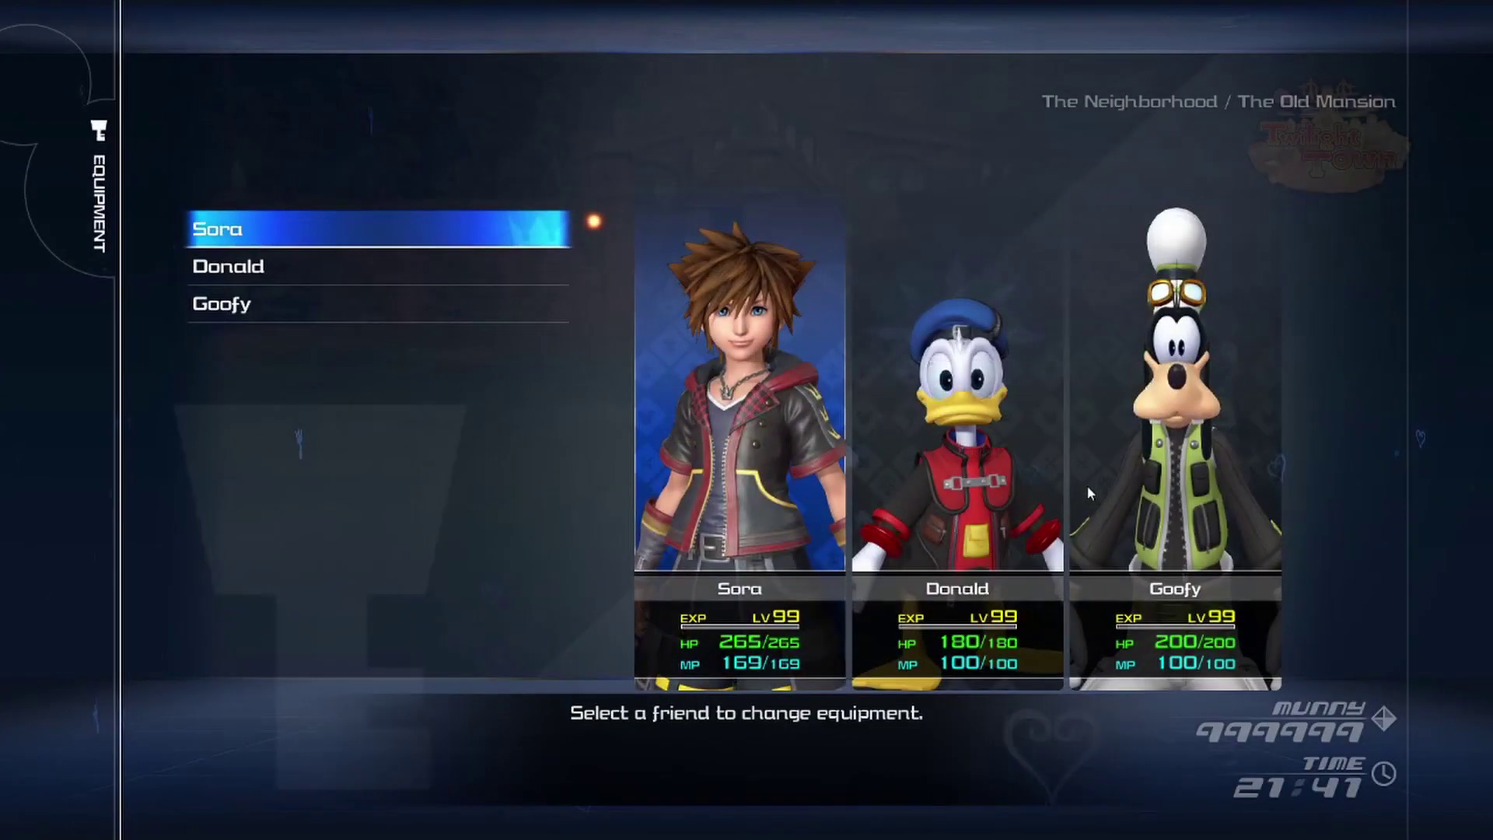
pyautogui.press('Escape')
pyautogui.press('Escape')
pyautogui.click(1088, 486)
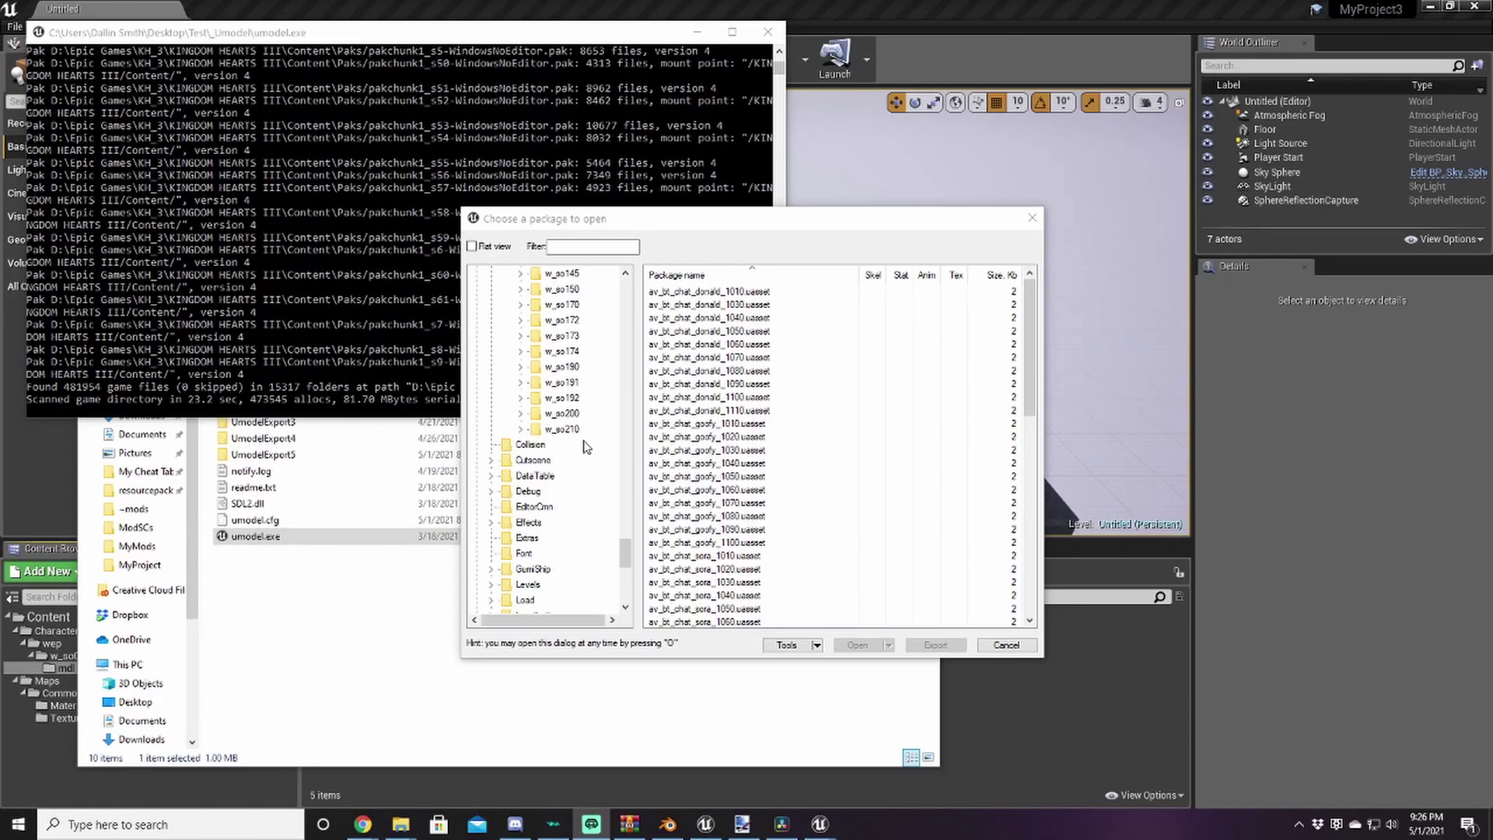
# Compare the package files in the mdl folders of w_so200 and w_so210 in Umodel
pyautogui.click(519, 430)
pyautogui.click(521, 414)
pyautogui.click(567, 492)
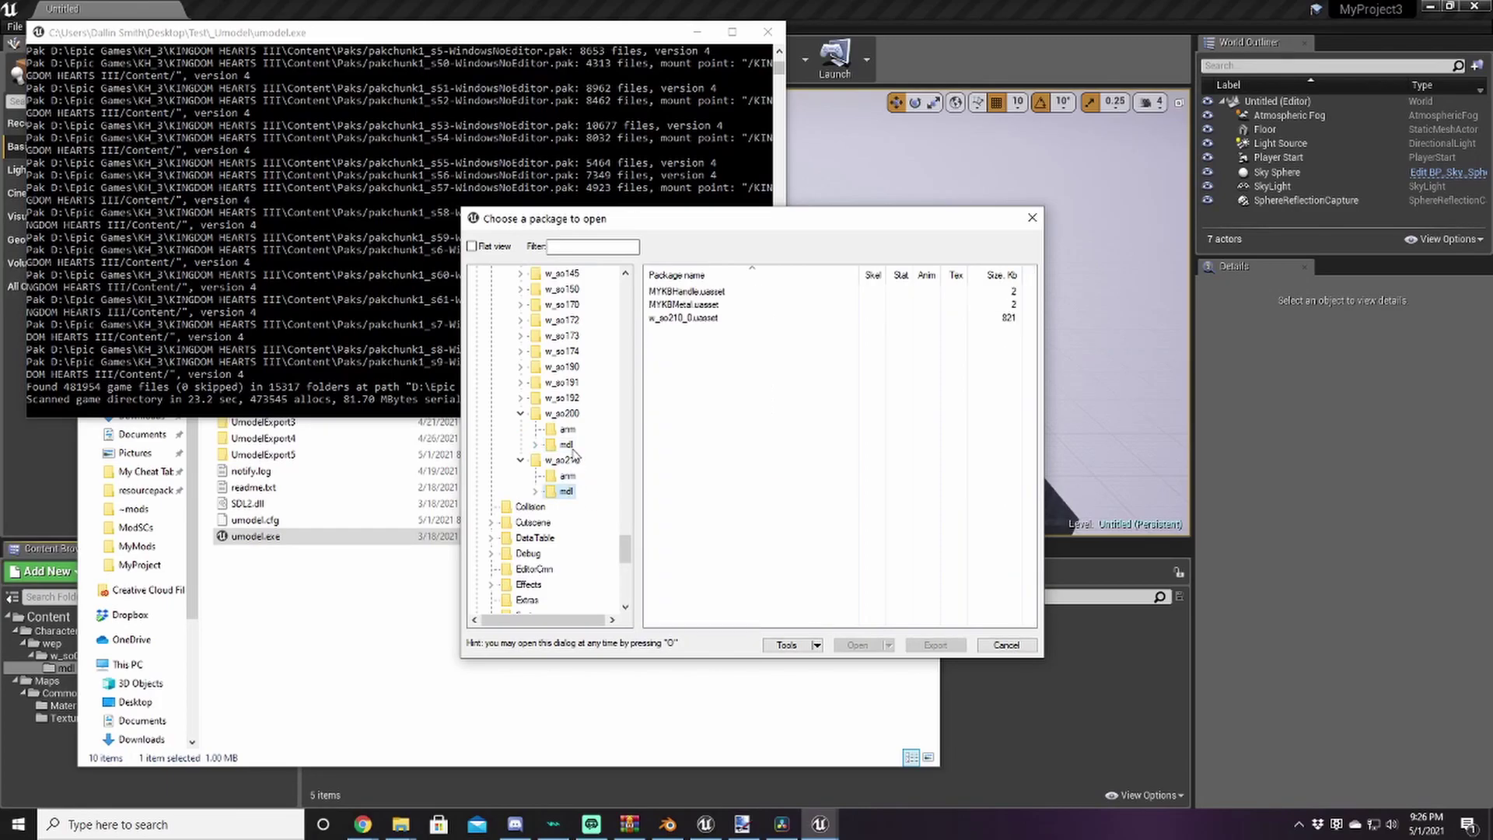
pyautogui.click(566, 444)
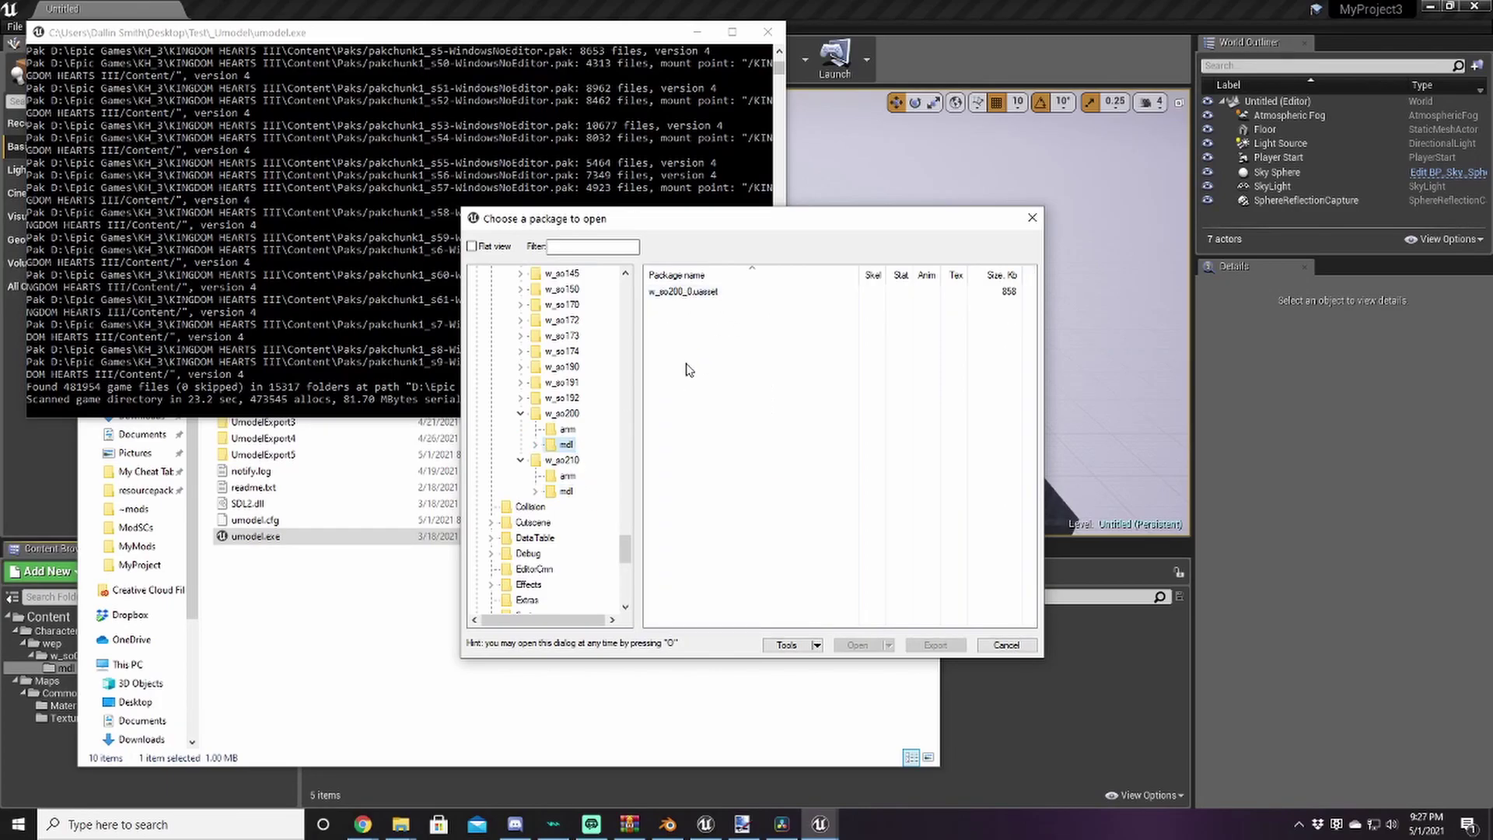
pyautogui.click(567, 493)
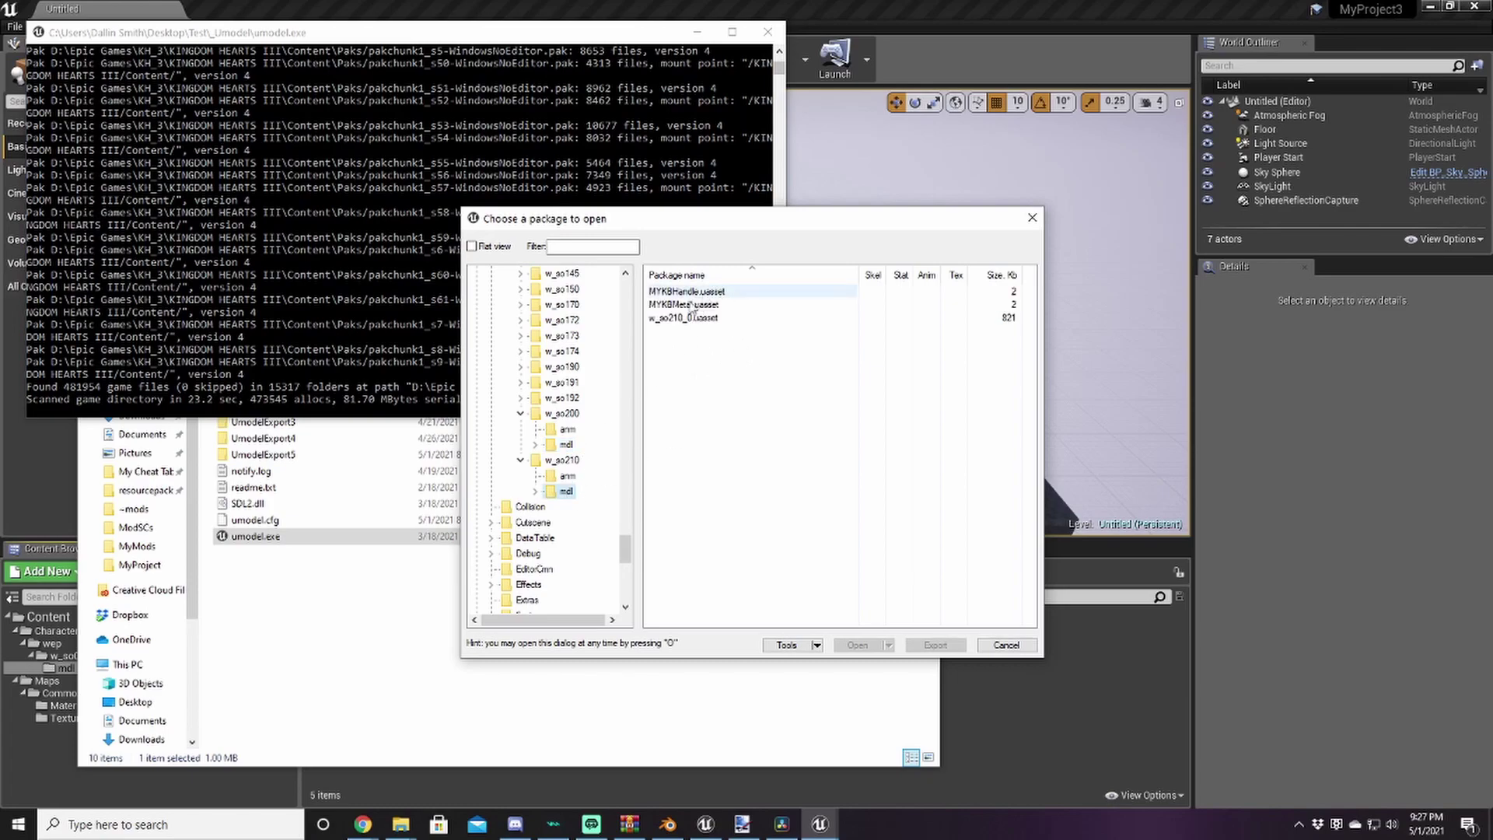
pyautogui.click(564, 442)
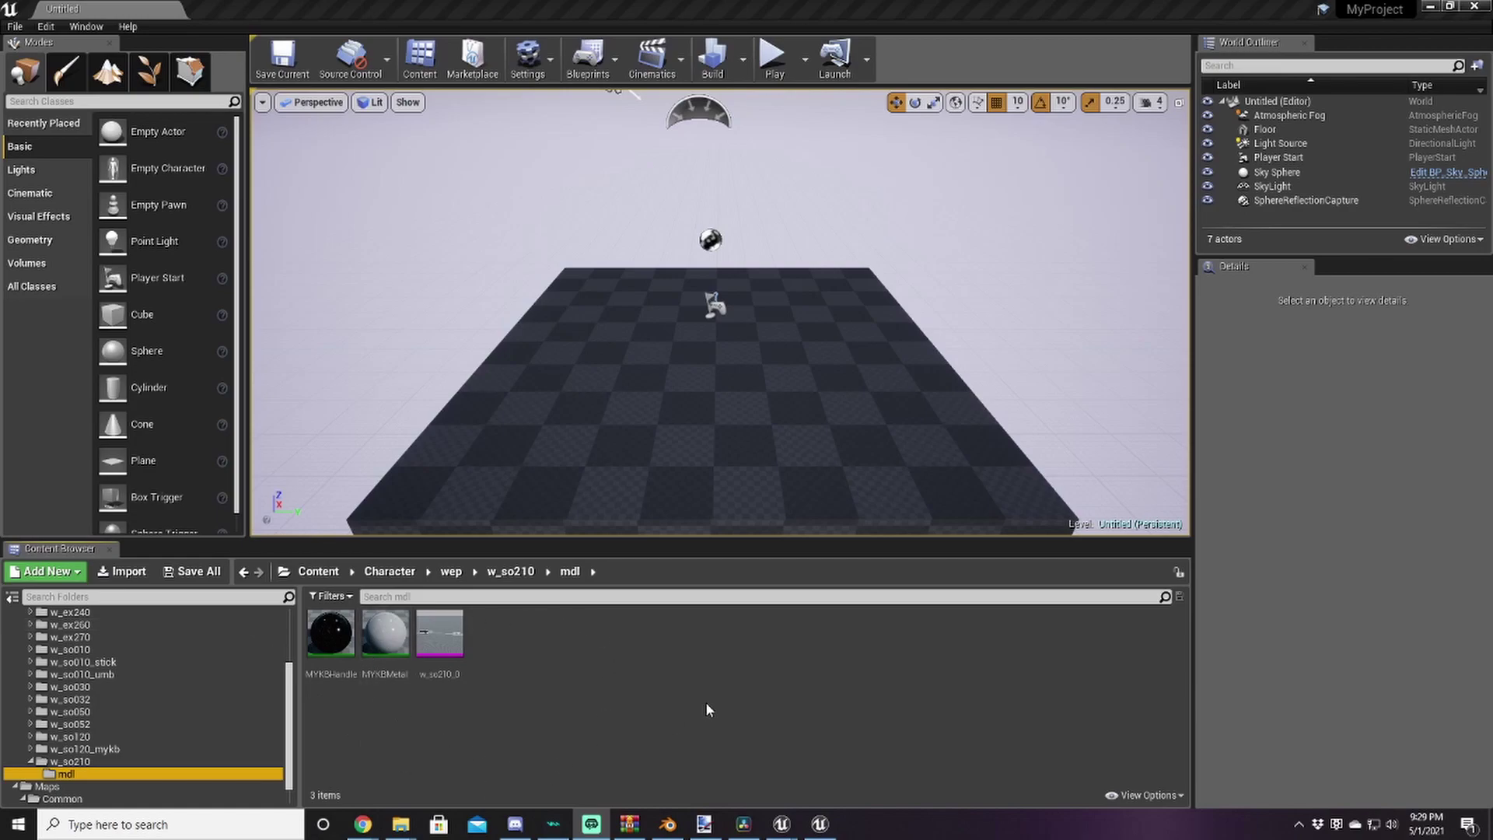
# Compare the assets in the mdl folders of w_so210 and w_ex100 in the Unreal project MyProject
pyautogui.scroll(1, 112, 688)
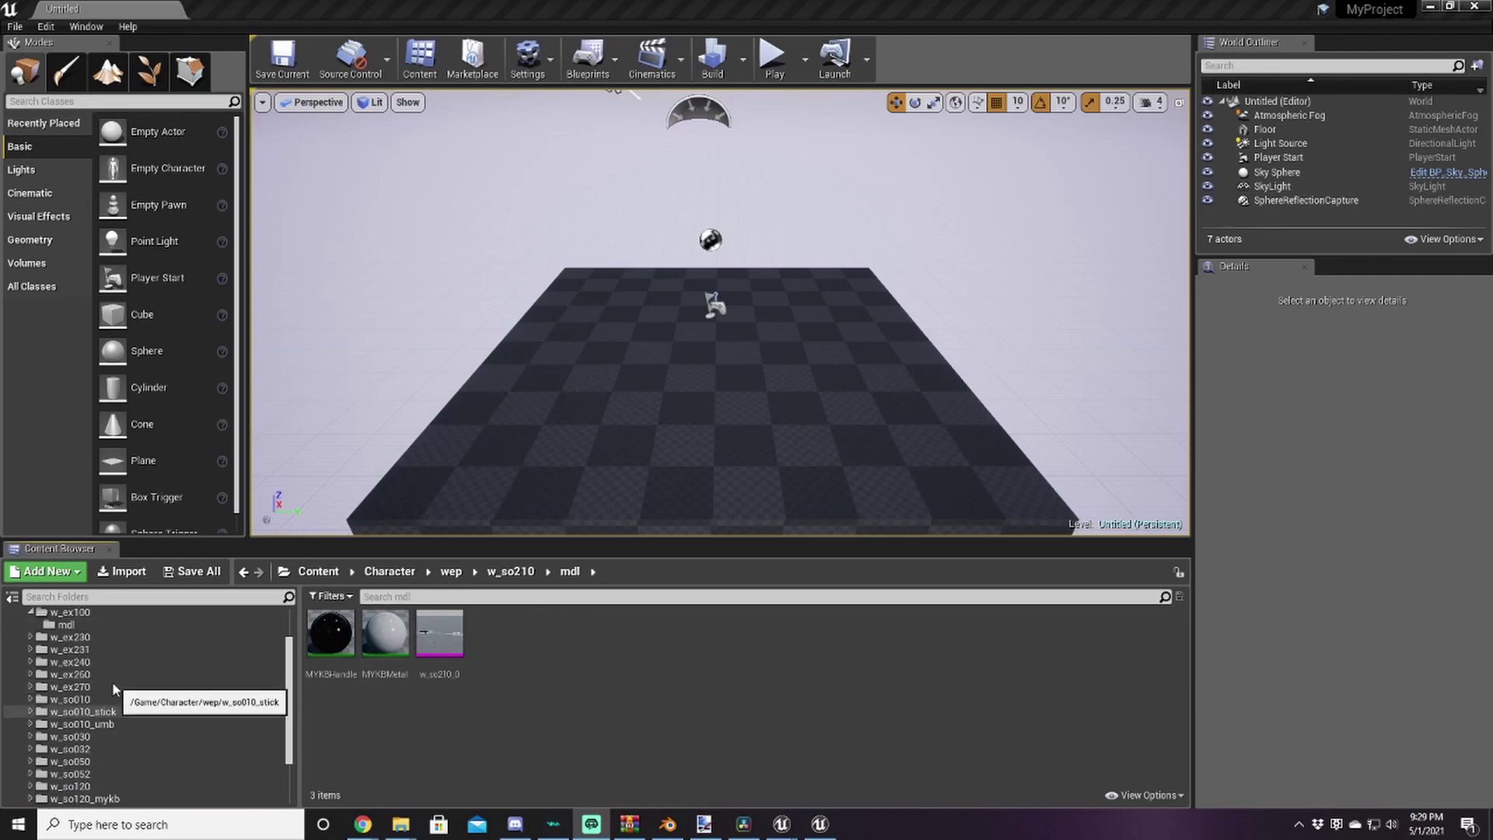
pyautogui.scroll(-1, 112, 681)
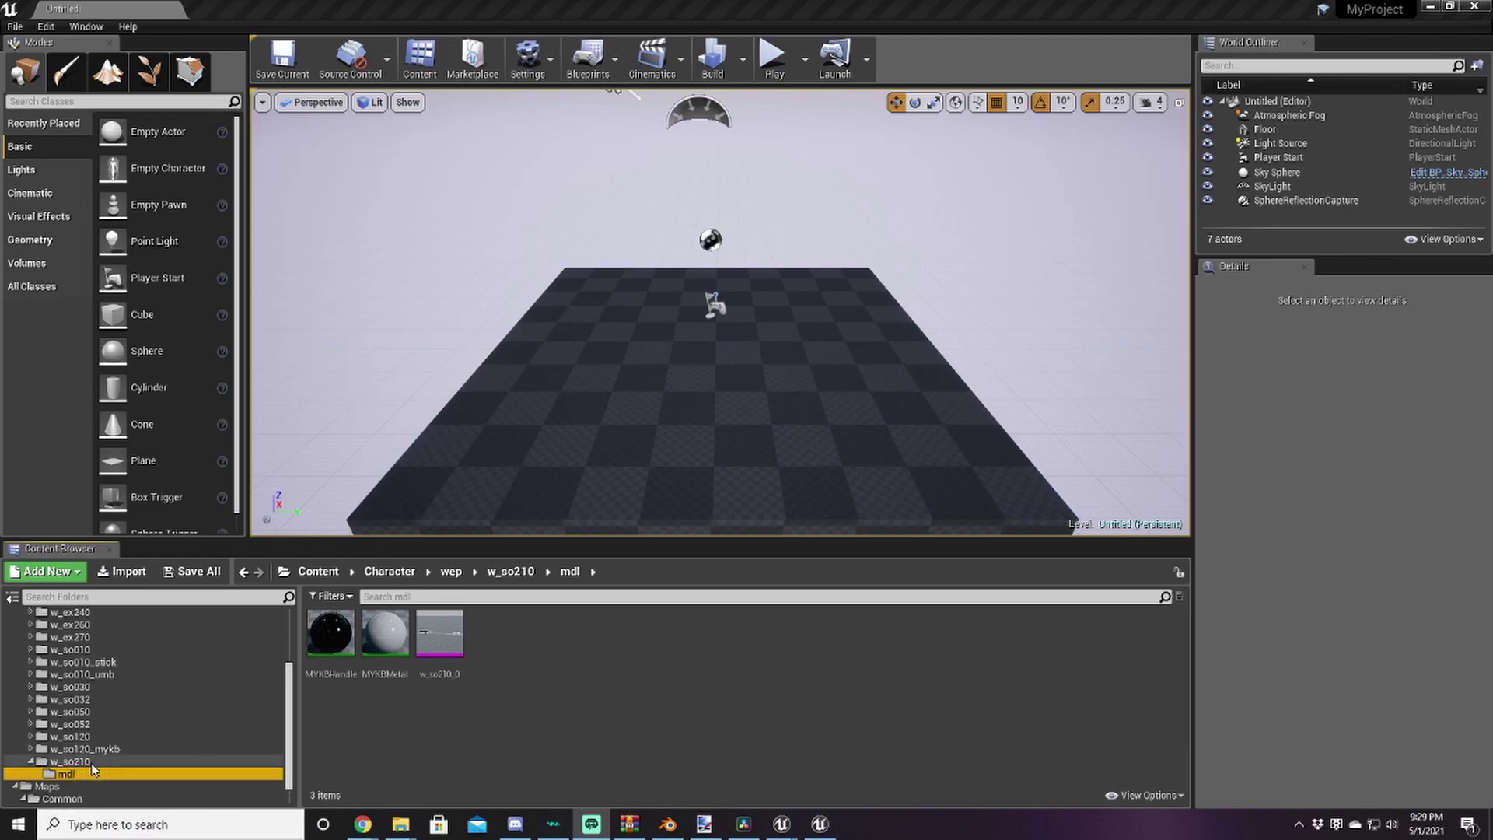
pyautogui.scroll(2, 117, 727)
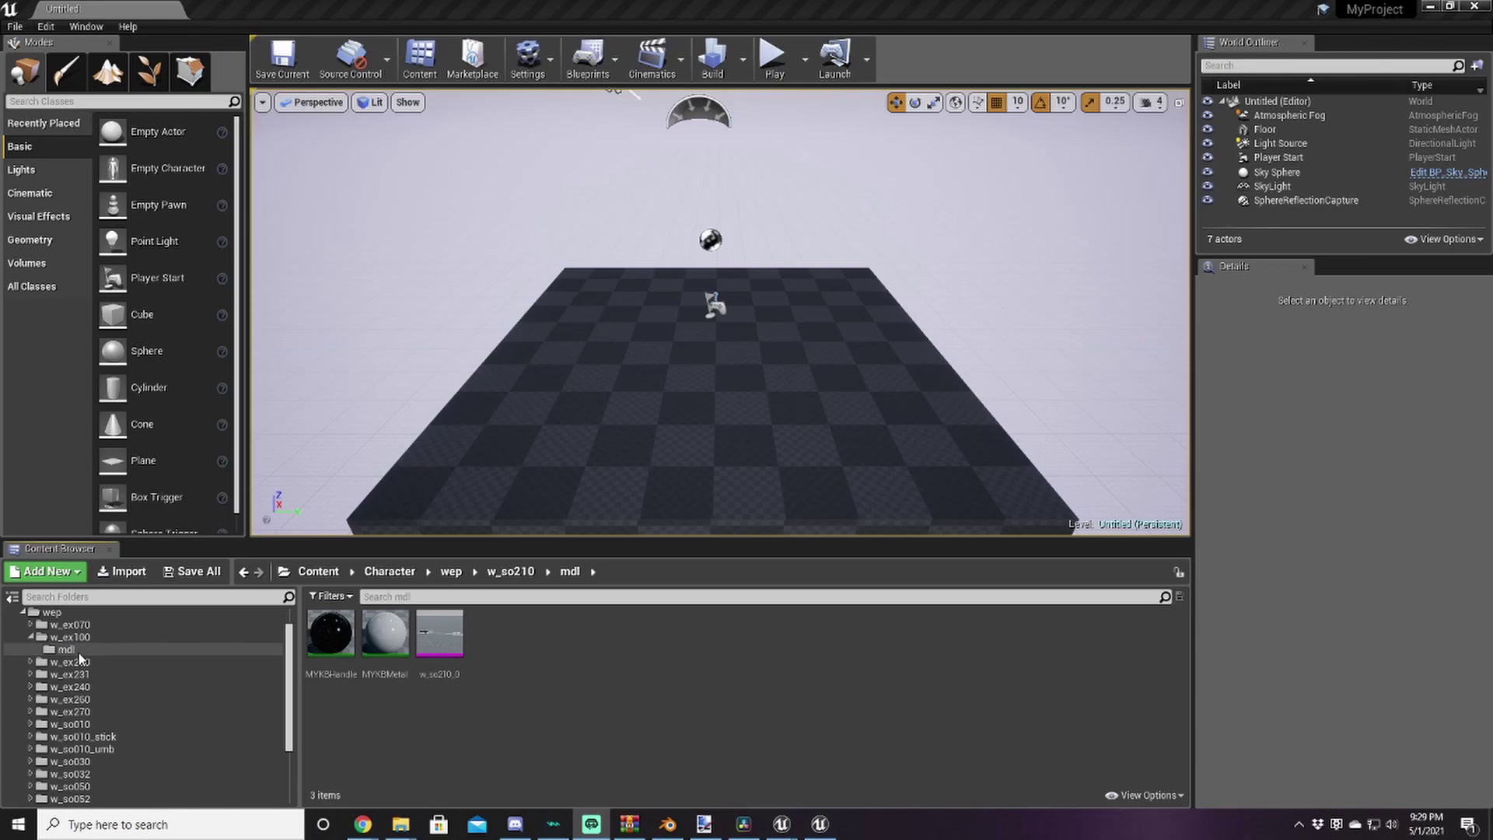
pyautogui.click(78, 651)
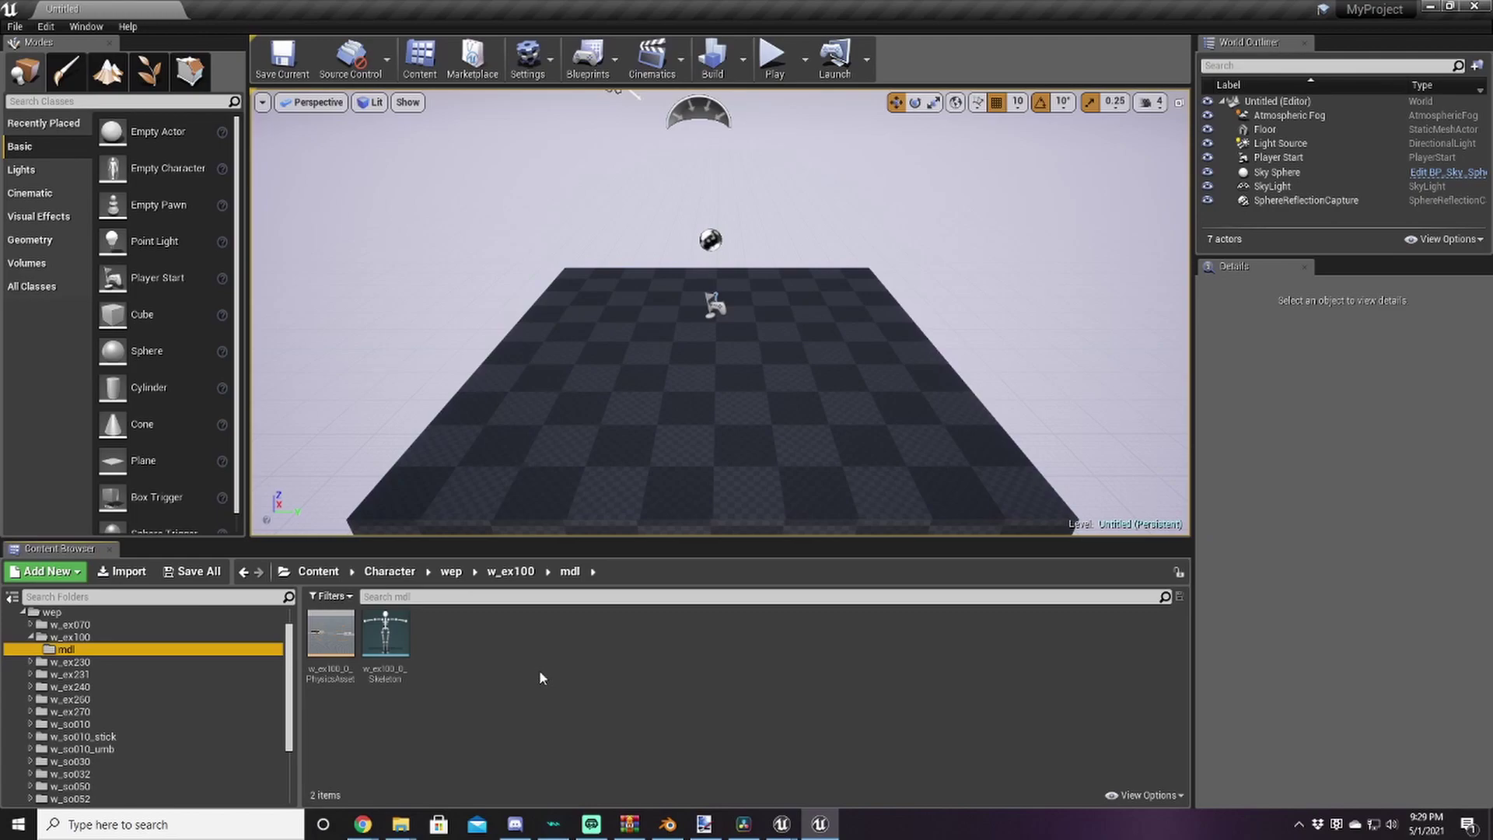
pyautogui.scroll(-3, 159, 698)
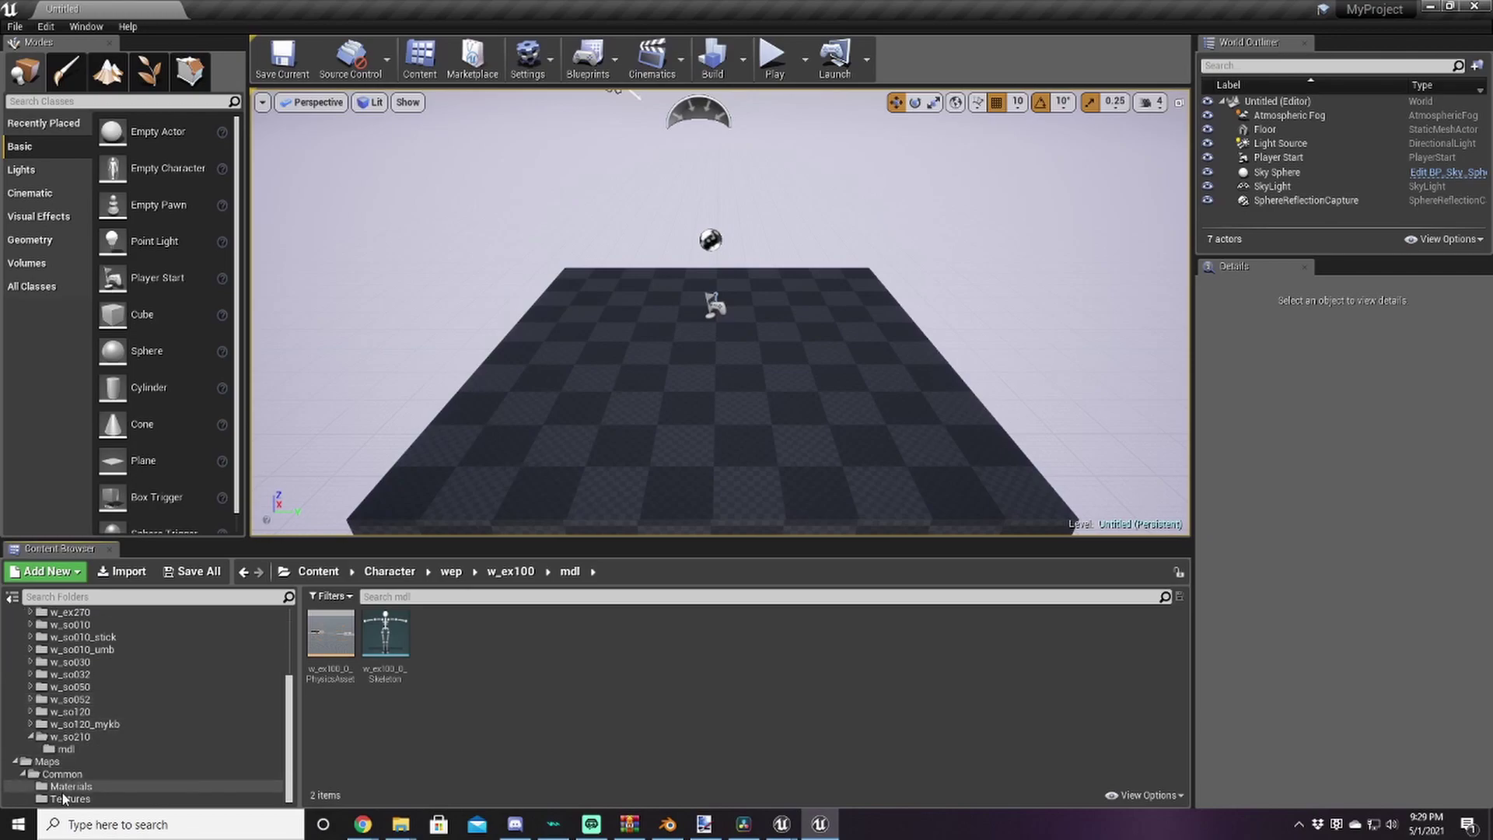
pyautogui.click(95, 751)
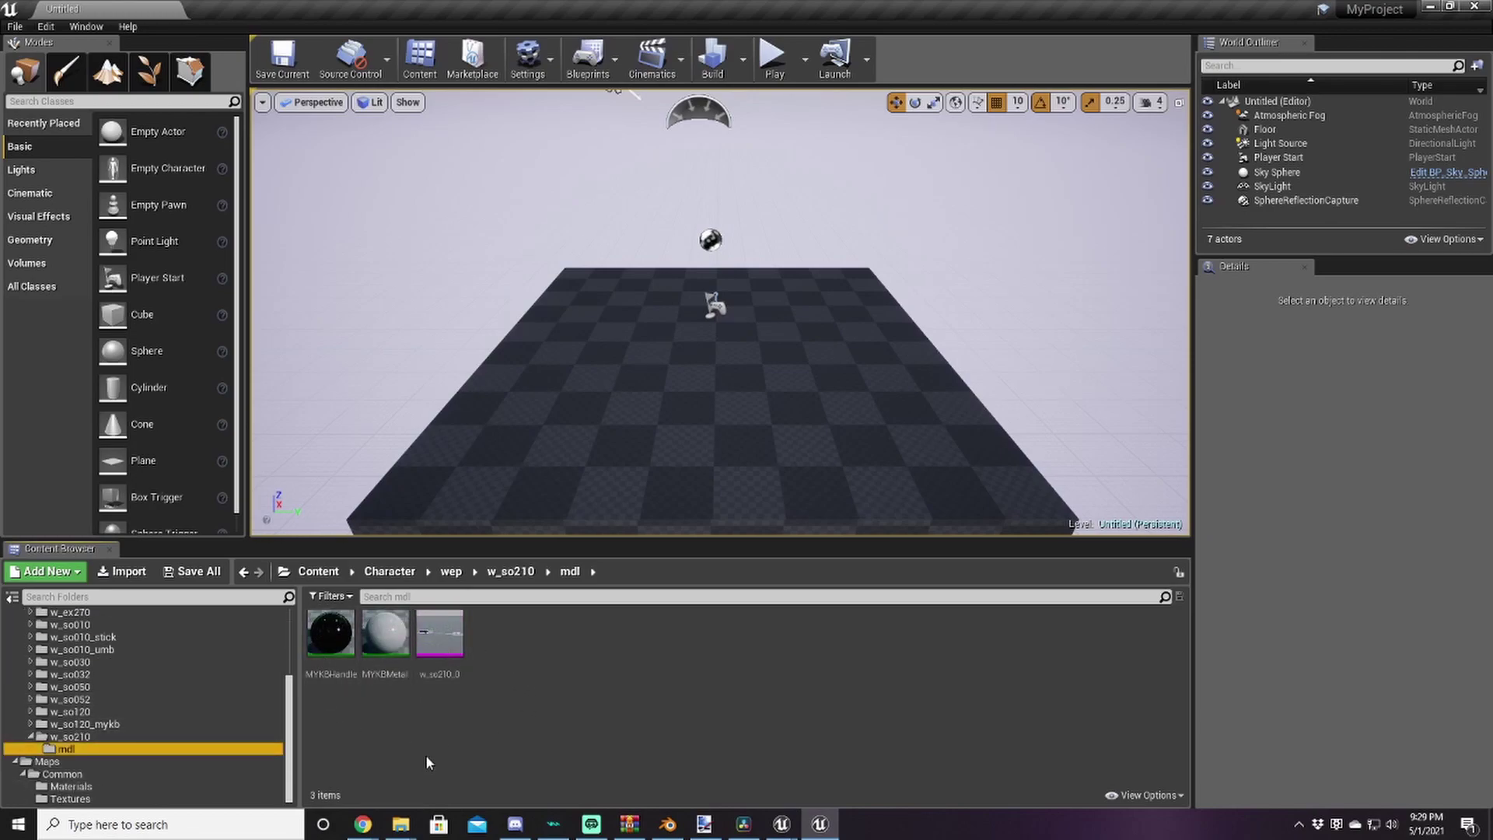
pyautogui.scroll(3, 164, 684)
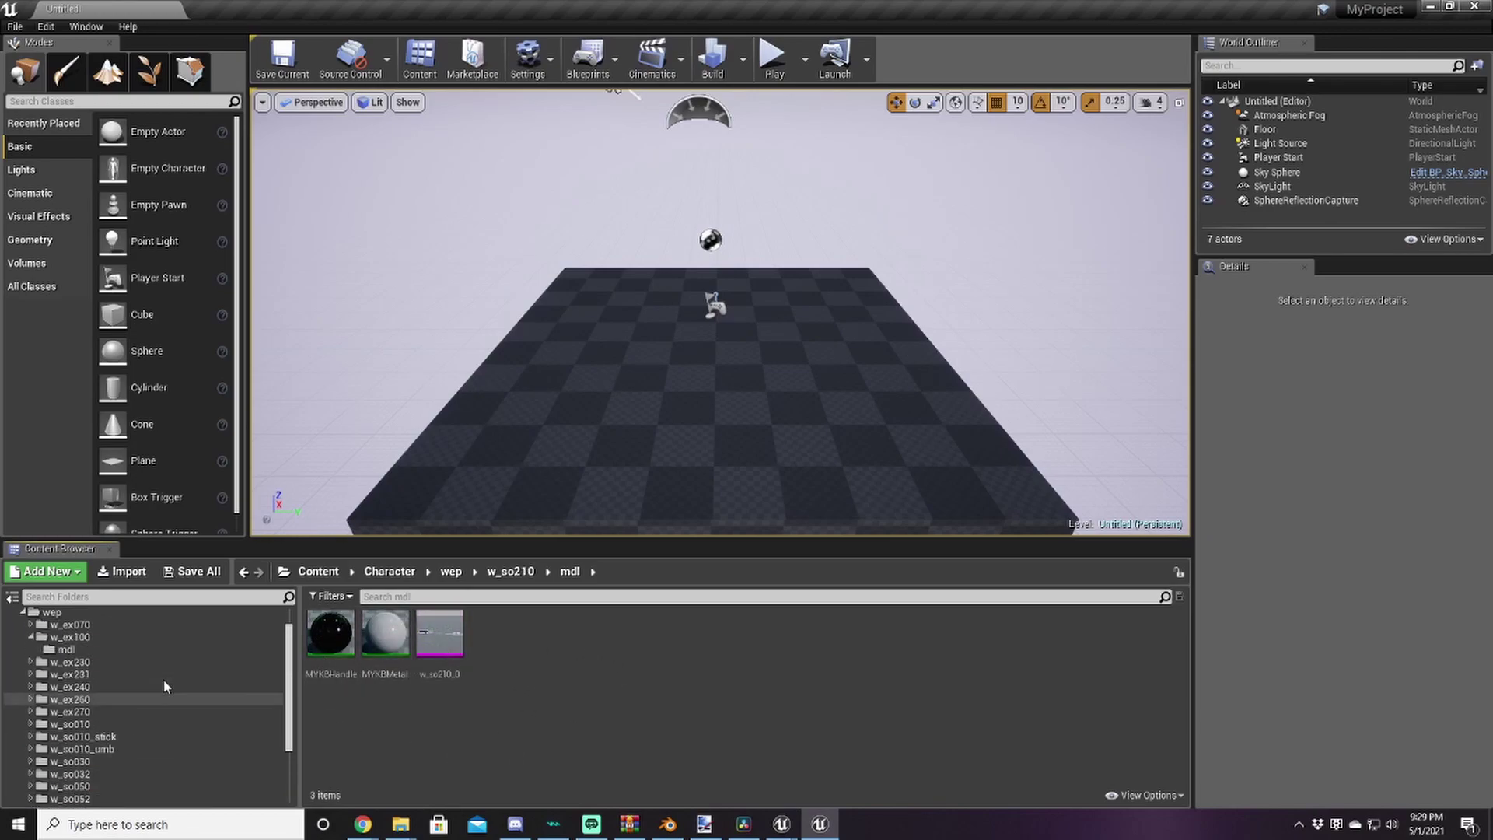
pyautogui.click(102, 650)
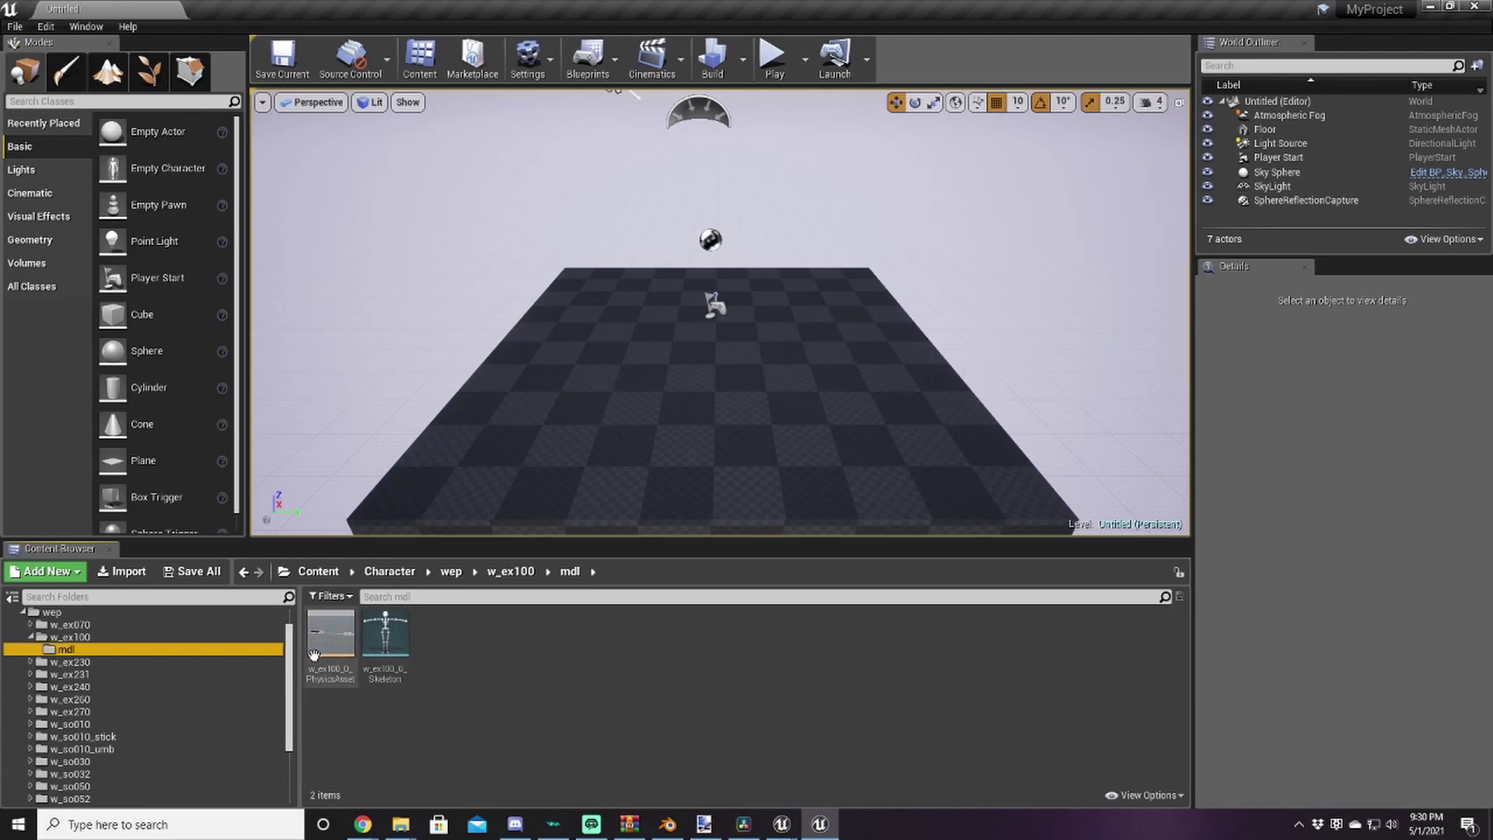
pyautogui.scroll(-3, 137, 779)
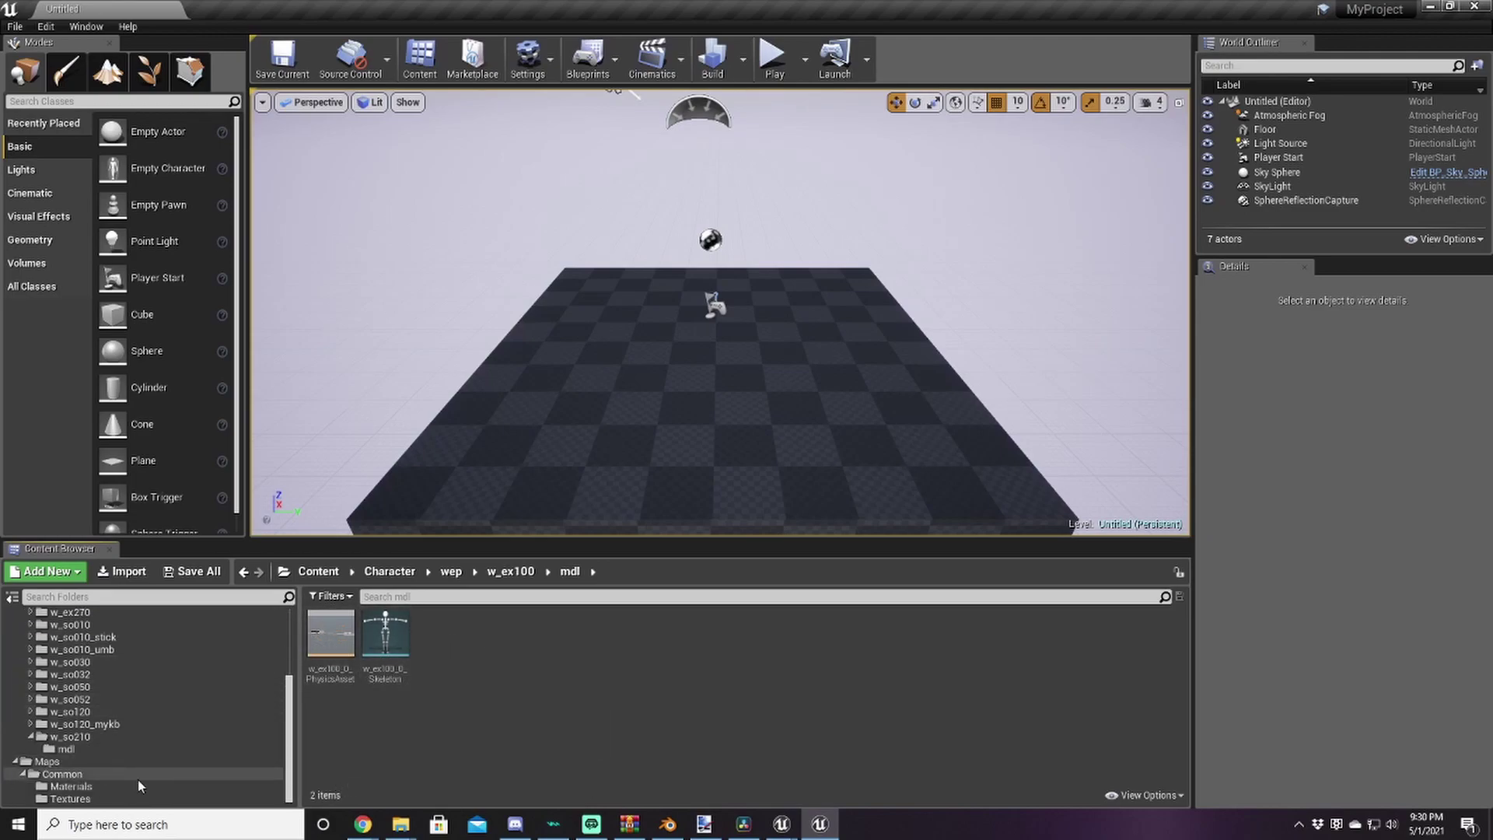
pyautogui.scroll(2, 125, 734)
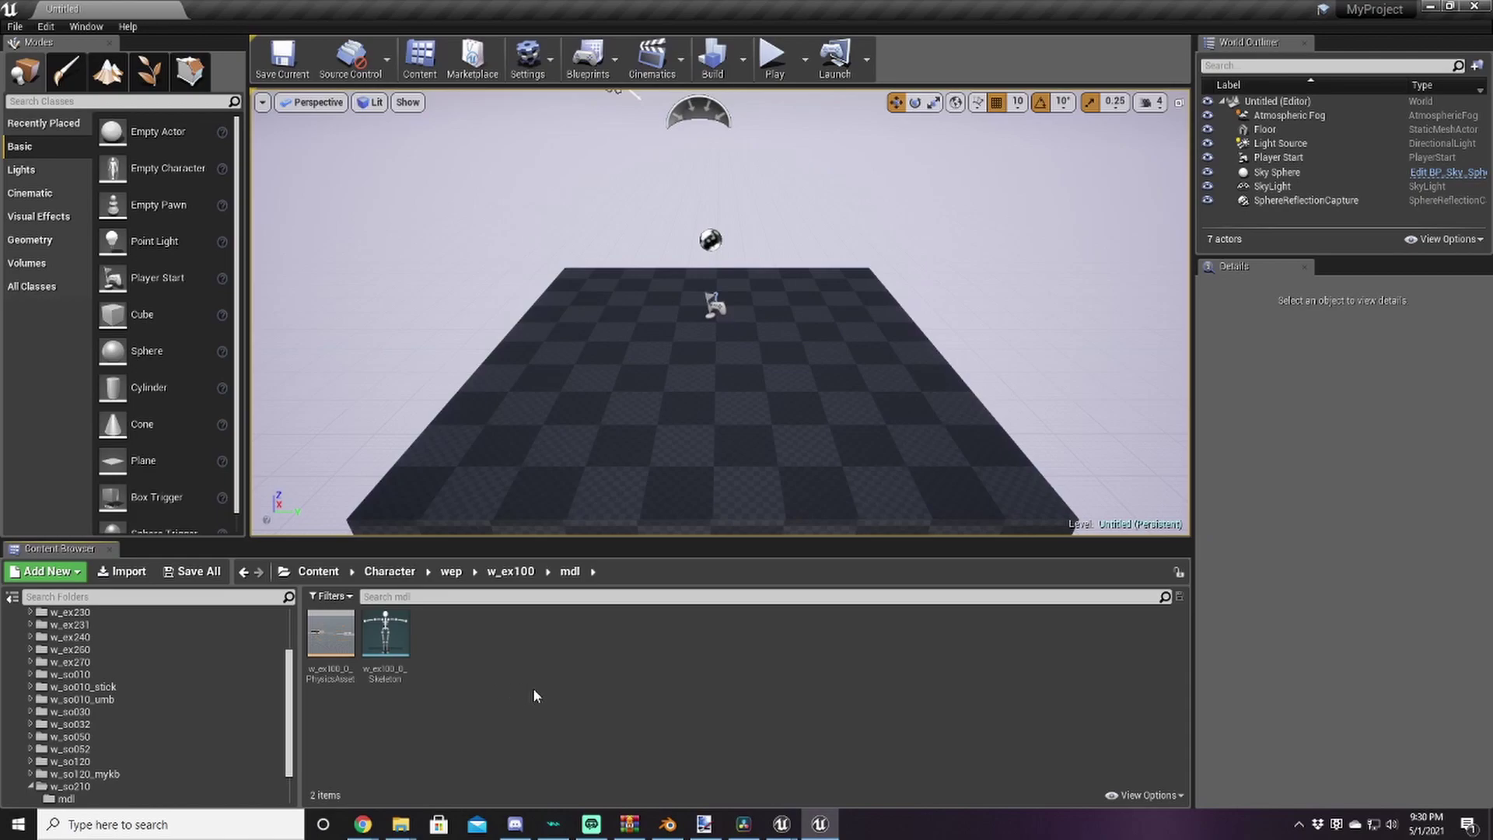